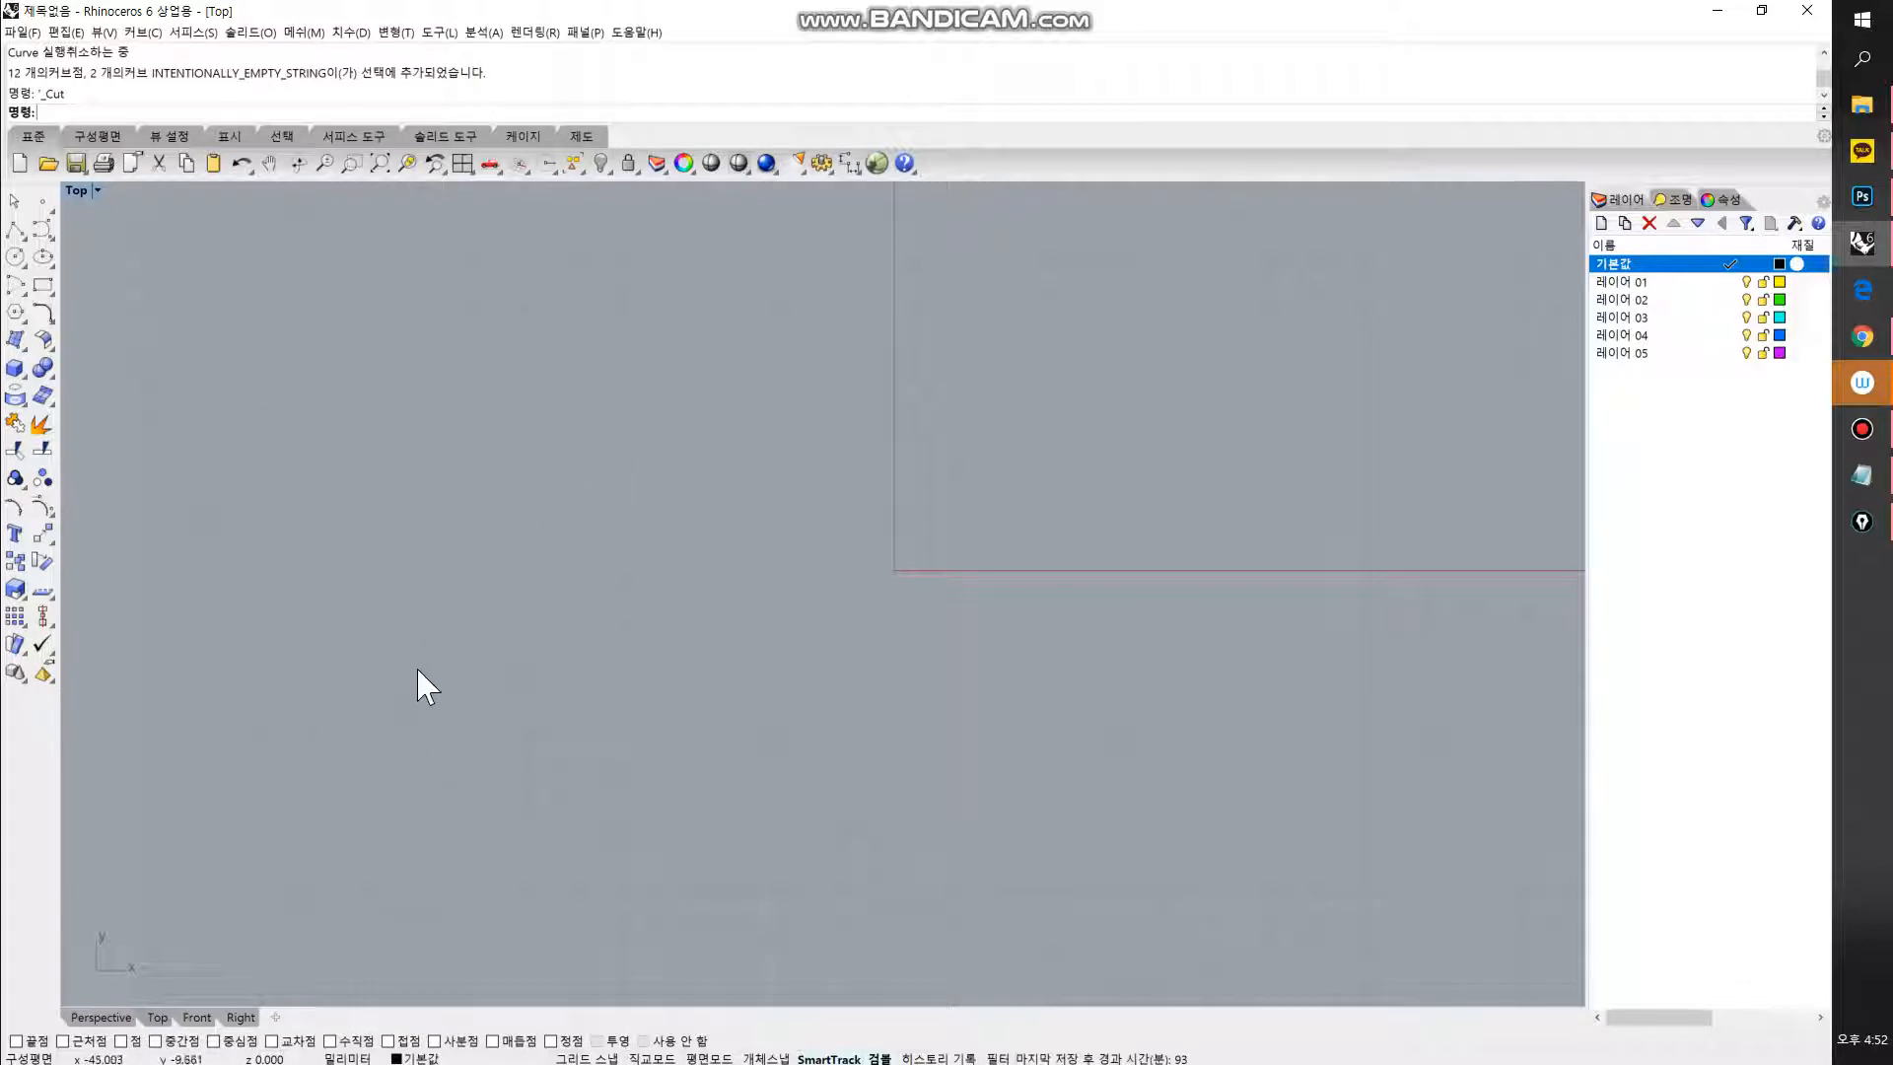
Step: Draw a long, slightly rising single-segment polyline across the Y axis in the Top view, above the X axis
{"action": "right_click_drag", "start_coordinate": [449, 397], "coordinate": [551, 477]}
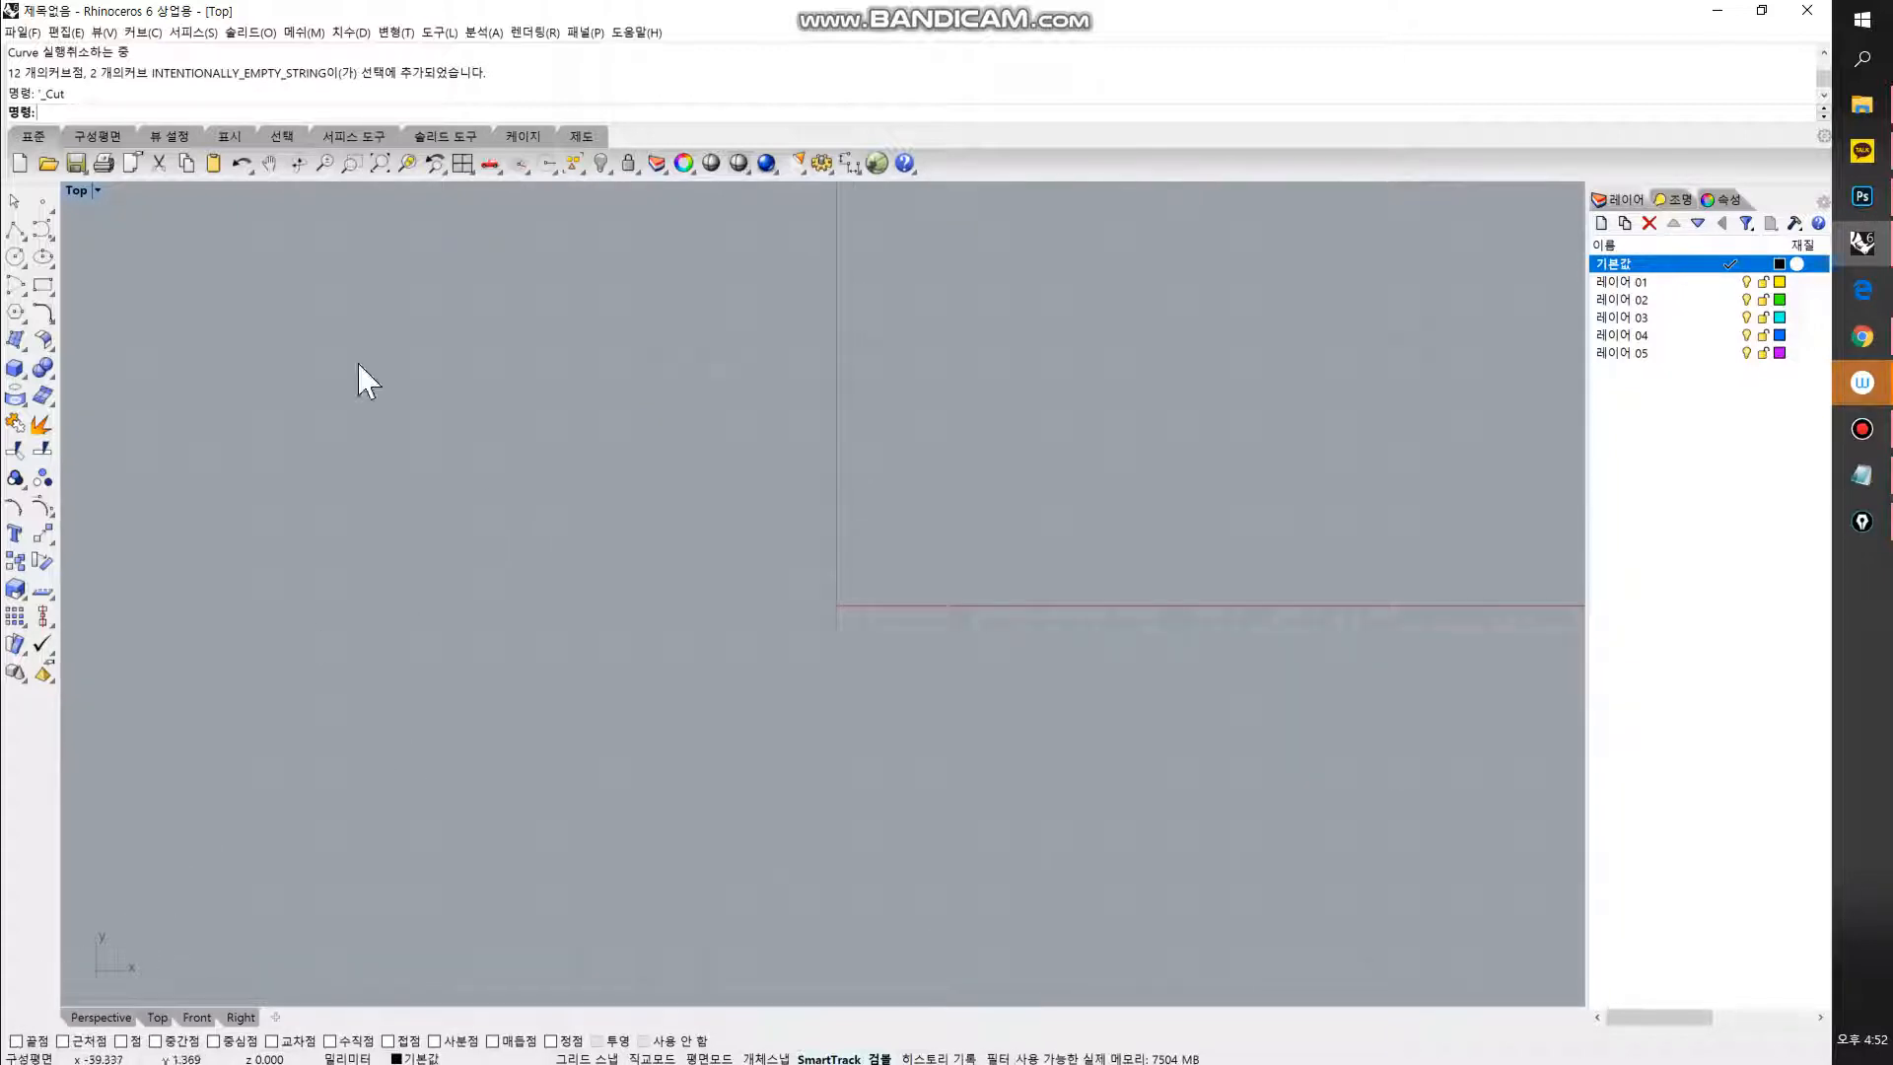
{"action": "left_click", "coordinate": [16, 233]}
{"action": "right_click_drag", "start_coordinate": [601, 554], "coordinate": [555, 647]}
{"action": "left_click", "coordinate": [415, 536]}
{"action": "left_click", "coordinate": [1125, 455]}
{"action": "right_click", "coordinate": [1124, 455]}
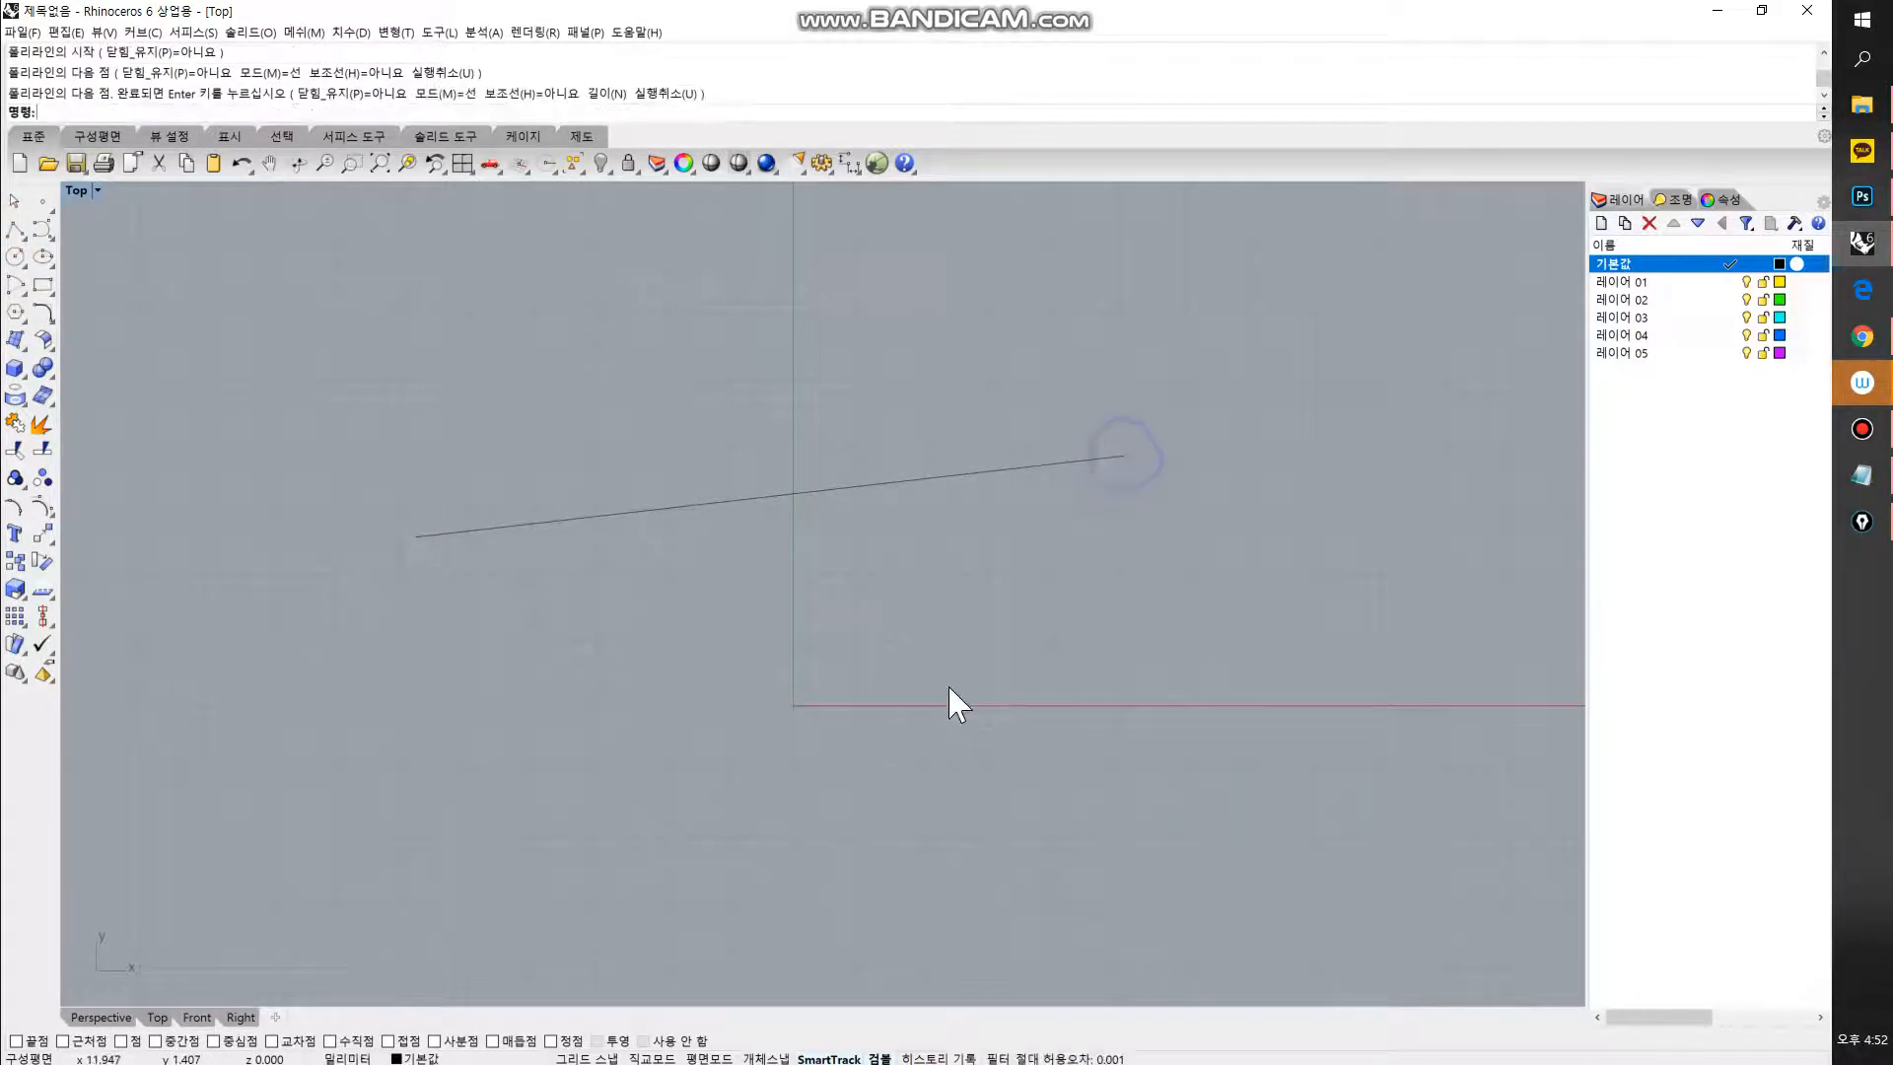
{"action": "left_click", "coordinate": [13, 233]}
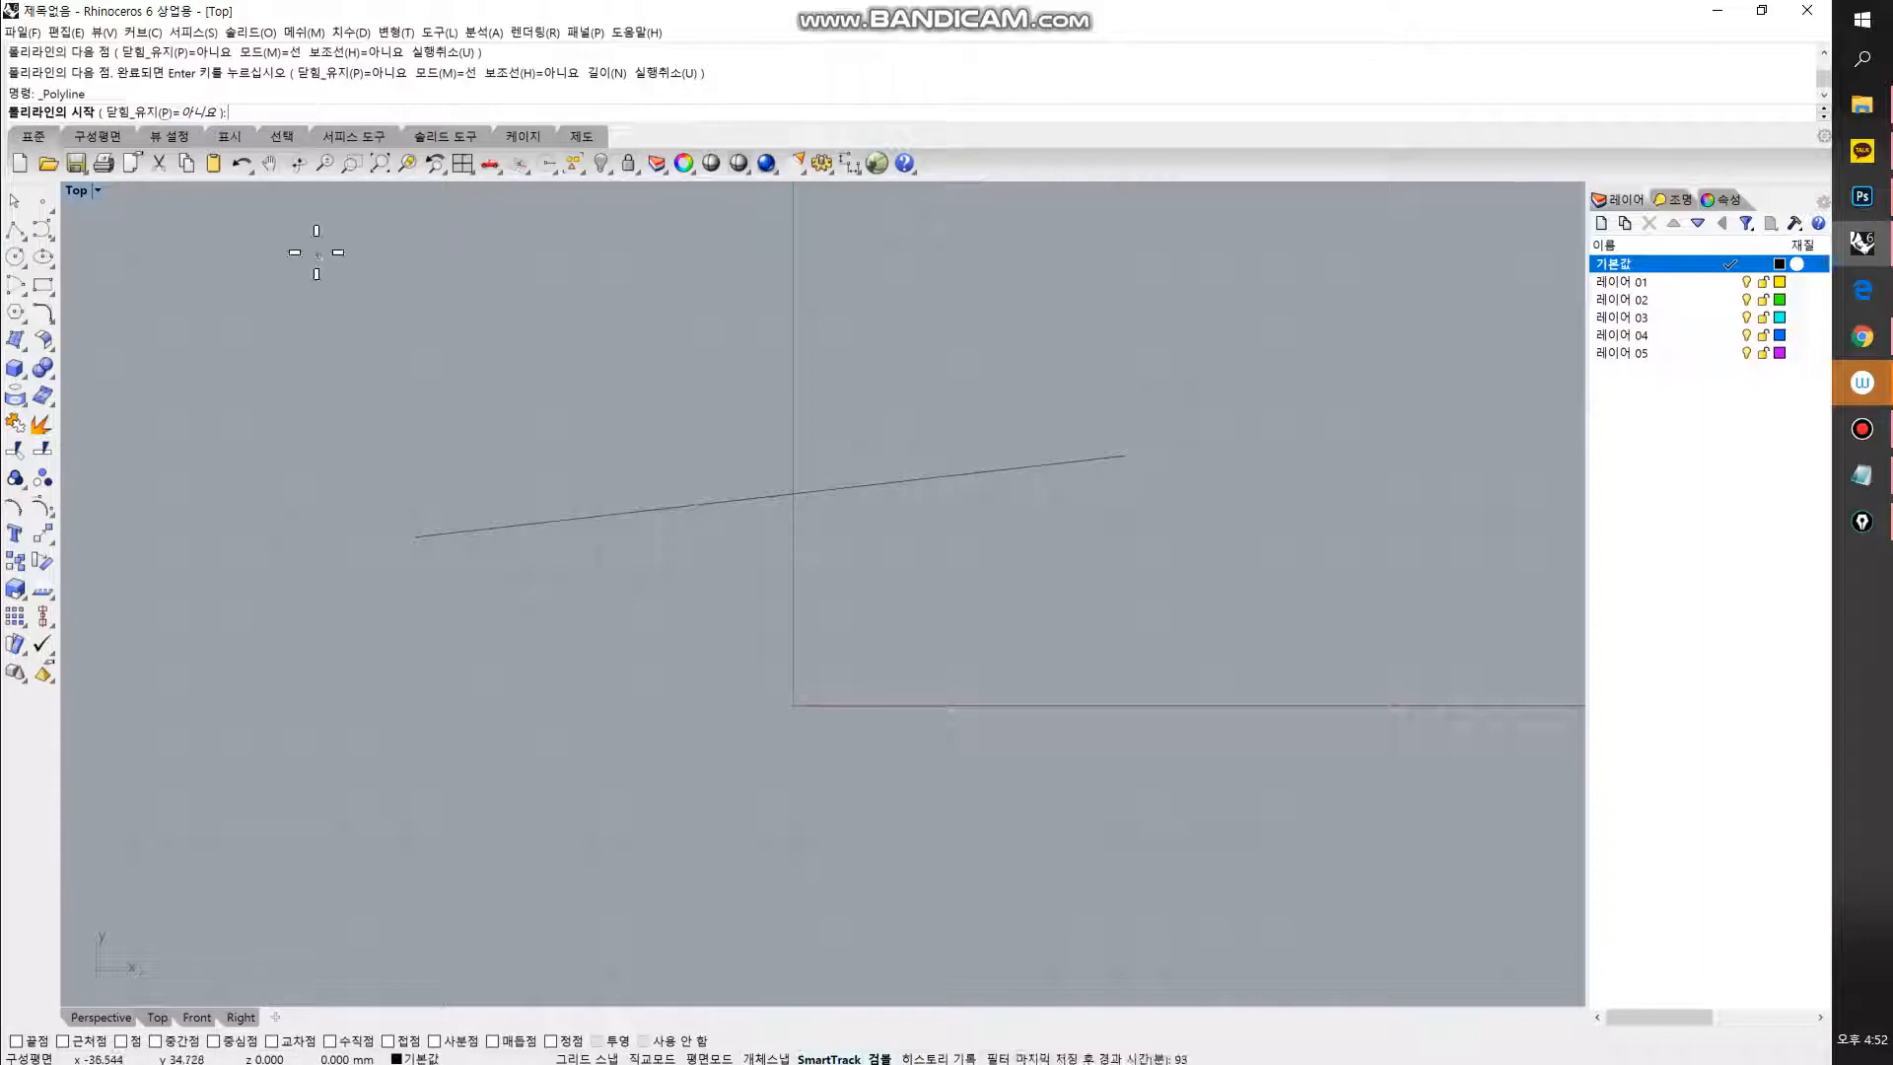
{"action": "left_click", "coordinate": [316, 252]}
{"action": "left_click", "coordinate": [258, 654]}
{"action": "left_click", "coordinate": [698, 699]}
{"action": "left_click", "coordinate": [668, 422]}
{"action": "left_click", "coordinate": [512, 370]}
{"action": "left_click", "coordinate": [408, 482]}
{"action": "key", "text": "Escape"}
Step: Turn on the End object snap
{"action": "scroll", "coordinate": [677, 538], "scroll_direction": "up", "scroll_amount": 2}
{"action": "right_click_drag", "start_coordinate": [739, 541], "coordinate": [675, 523]}
{"action": "scroll", "coordinate": [675, 525], "scroll_direction": "up", "scroll_amount": 2}
{"action": "right_click_drag", "start_coordinate": [677, 529], "coordinate": [674, 515]}
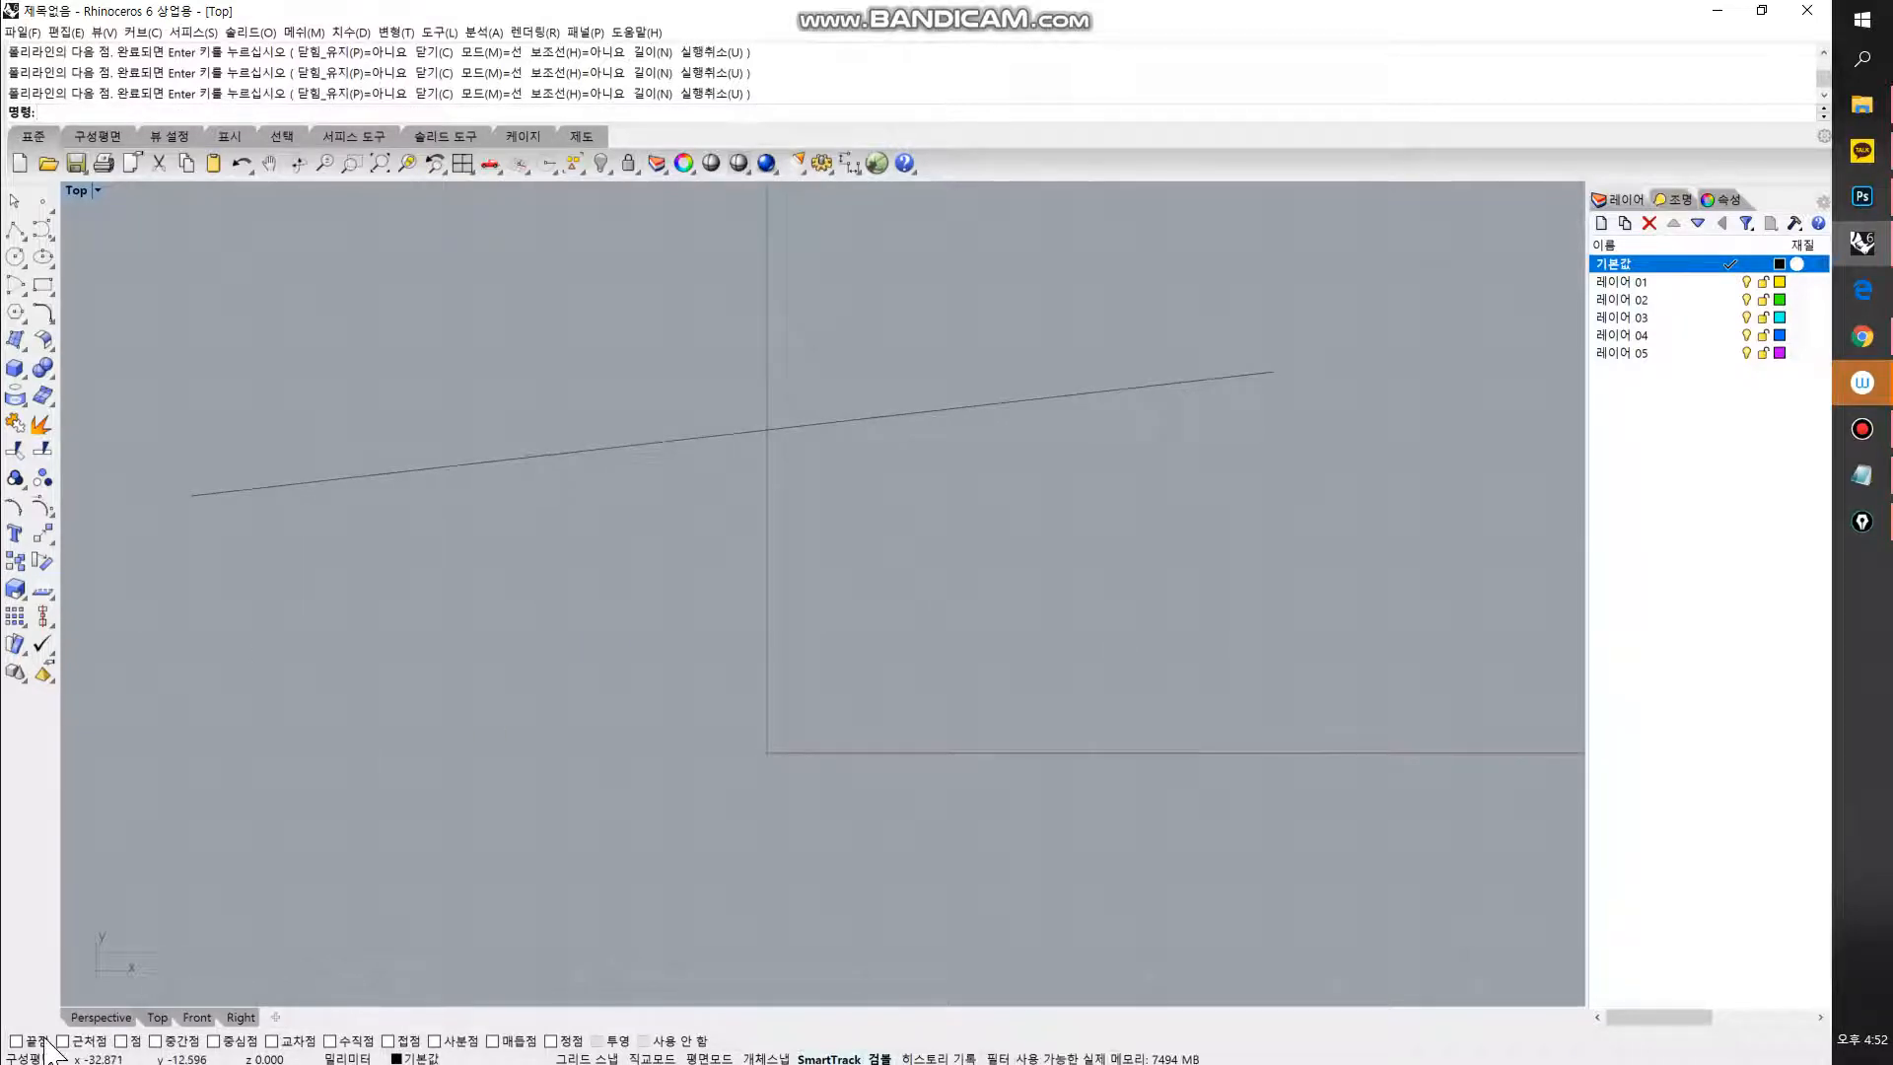
{"action": "right_click_drag", "start_coordinate": [302, 495], "coordinate": [355, 533]}
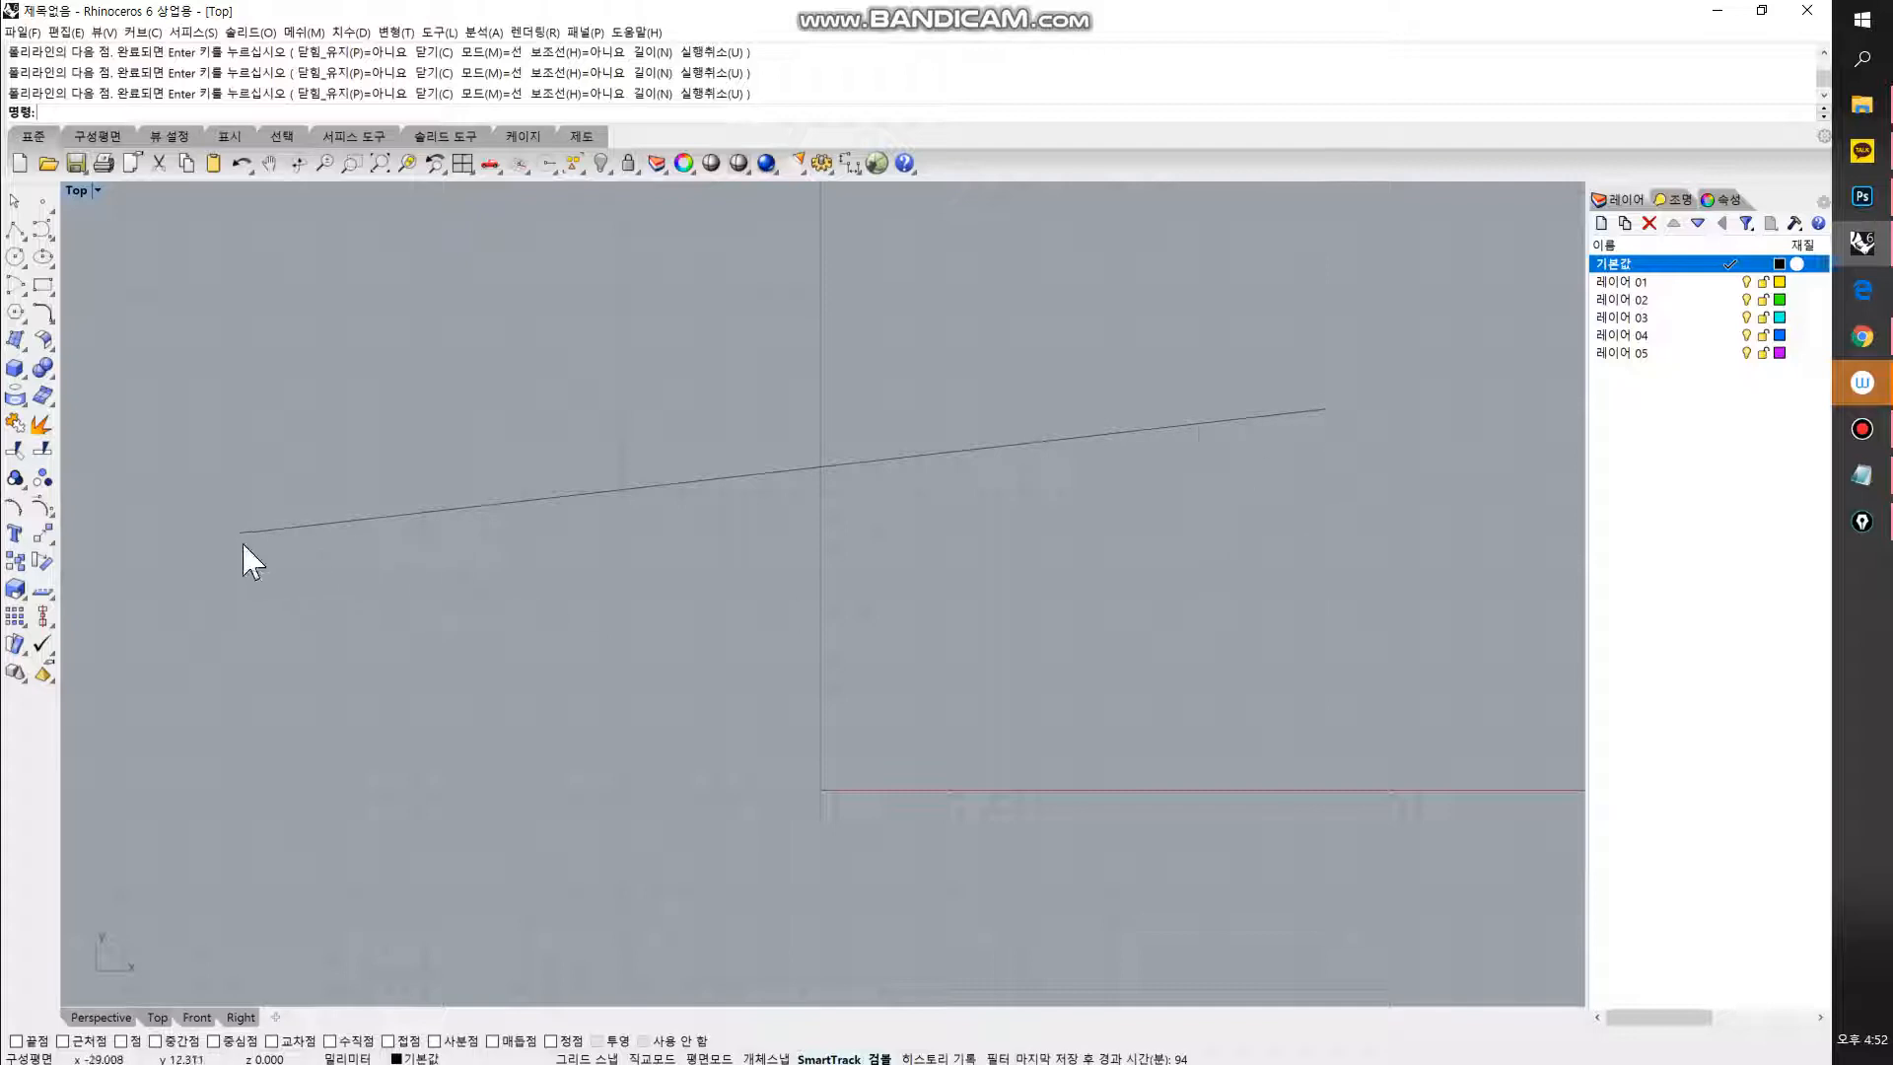
{"action": "right_click_drag", "start_coordinate": [346, 648], "coordinate": [392, 599]}
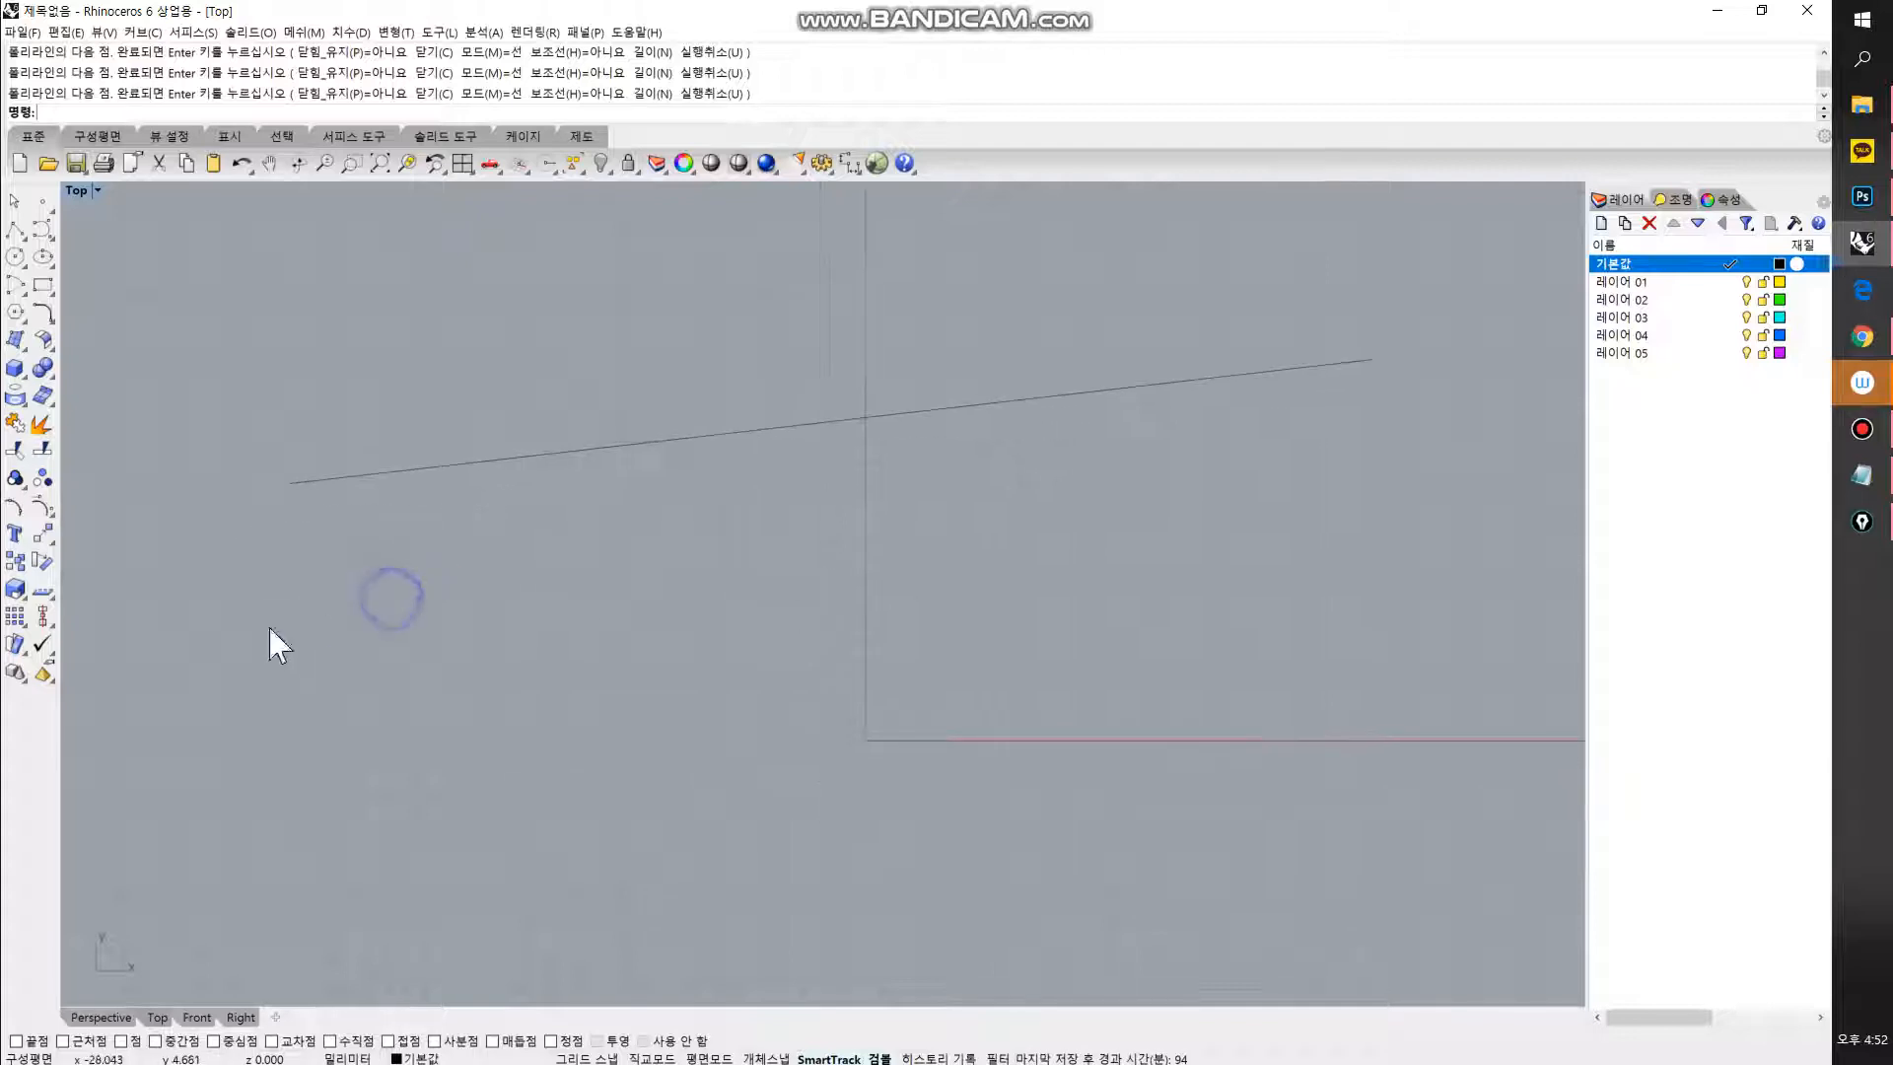
{"action": "left_click", "coordinate": [15, 1041]}
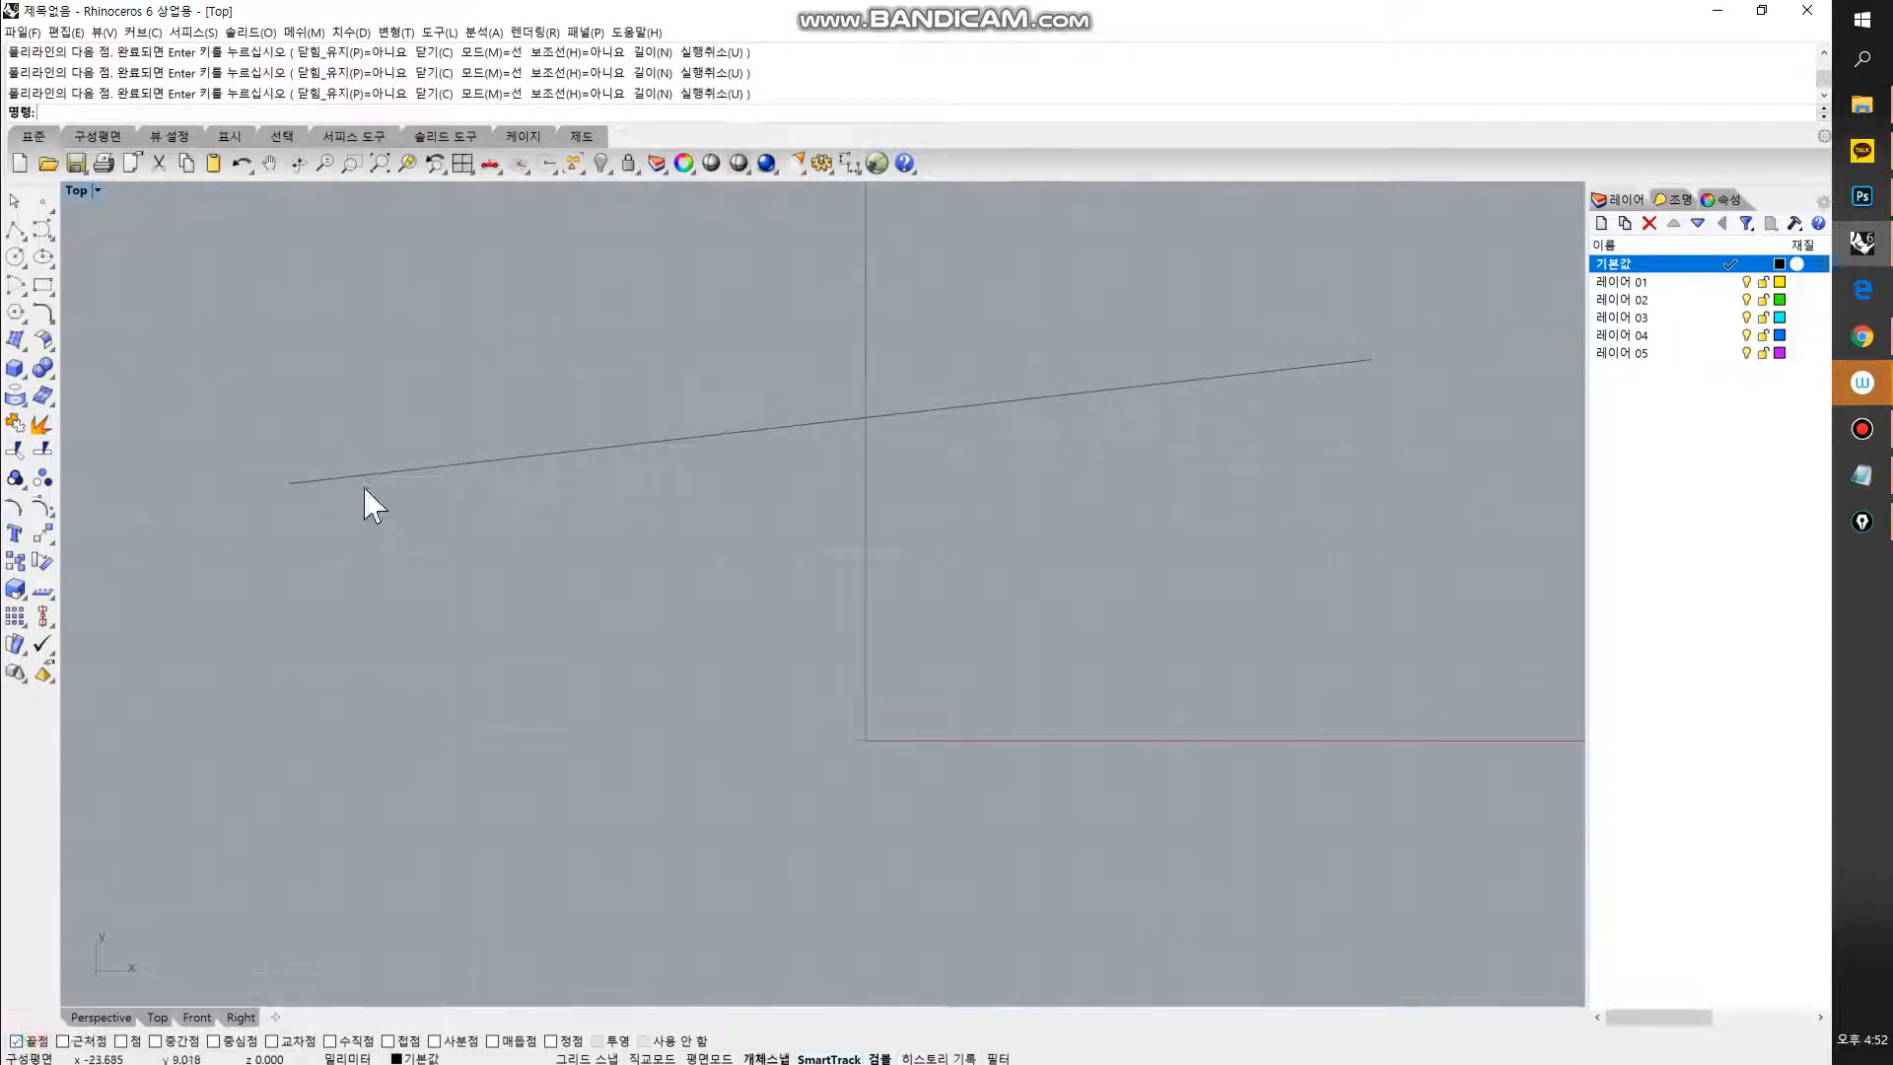
Step: Draw a three-segment zigzag polyline below the long line, starting from the line's left endpoint
{"action": "left_click", "coordinate": [14, 229]}
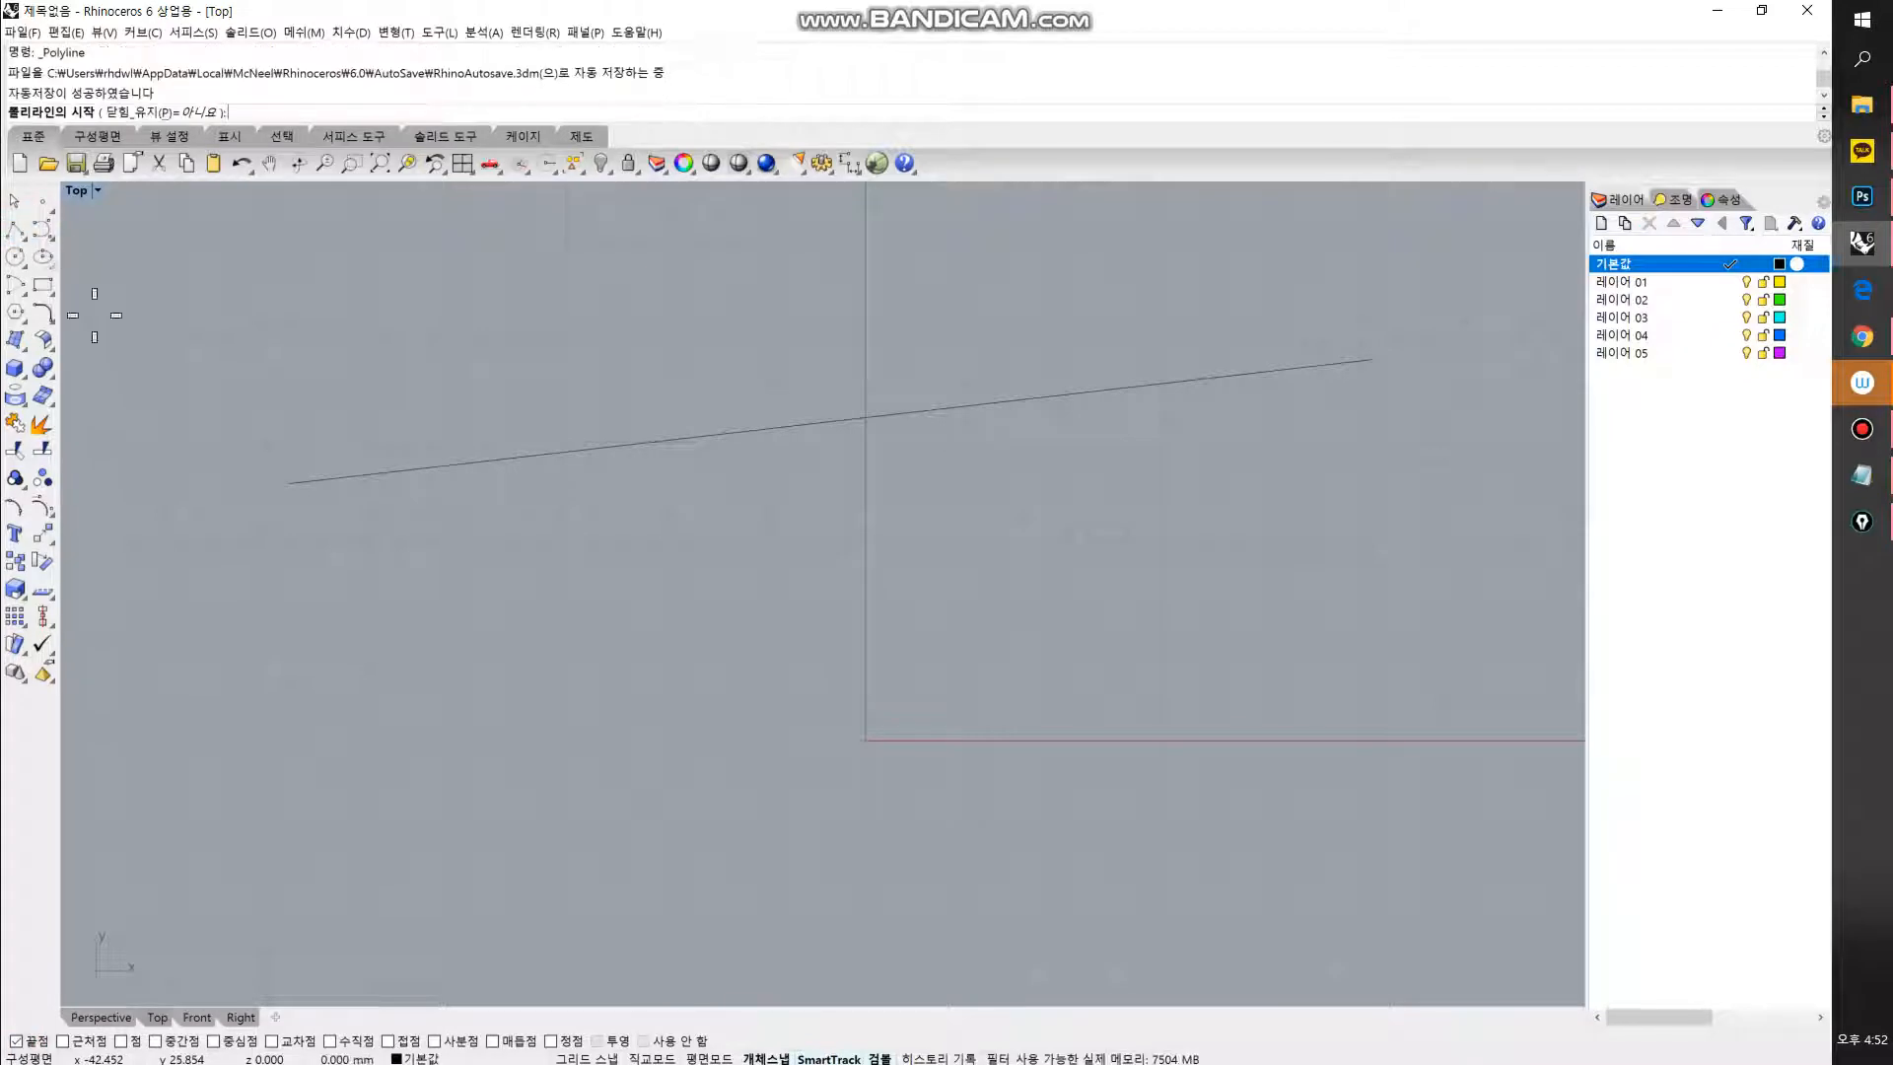
{"action": "left_click", "coordinate": [289, 489]}
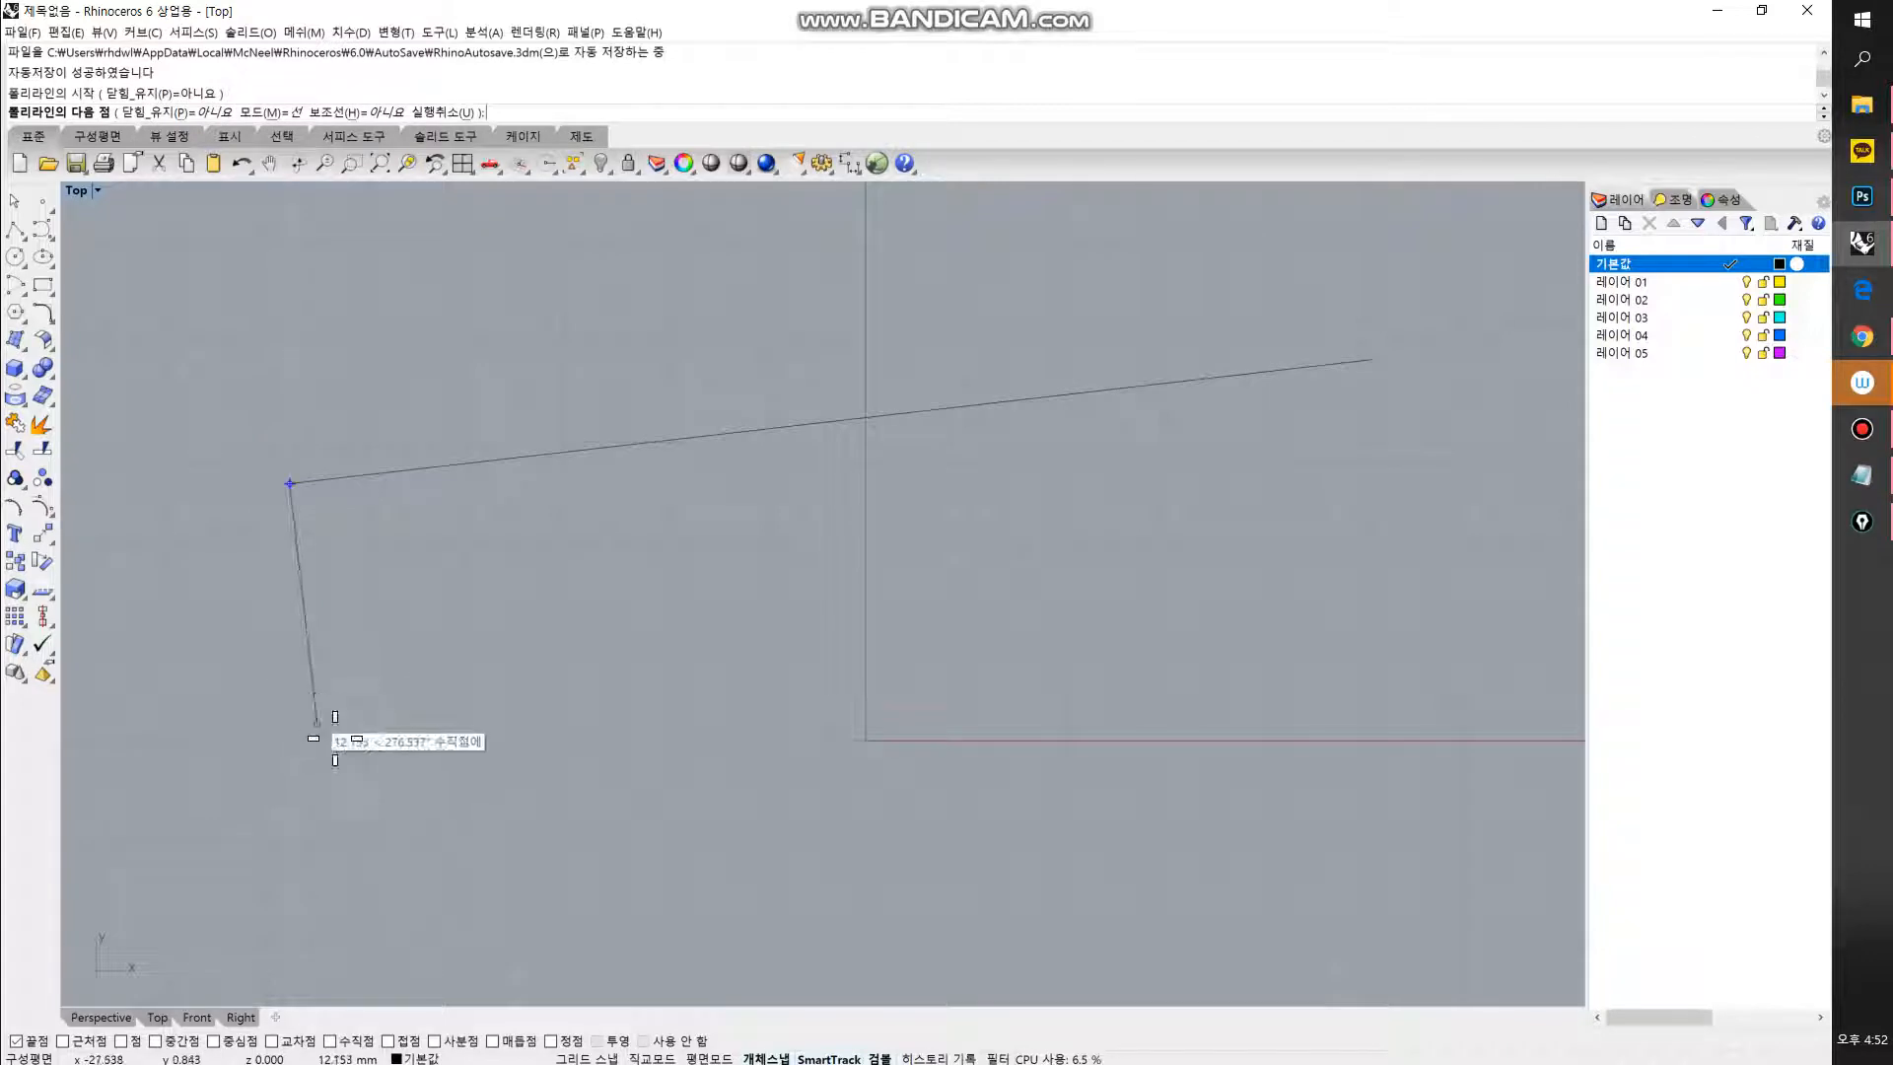
{"action": "left_click", "coordinate": [735, 854]}
{"action": "left_click", "coordinate": [931, 580]}
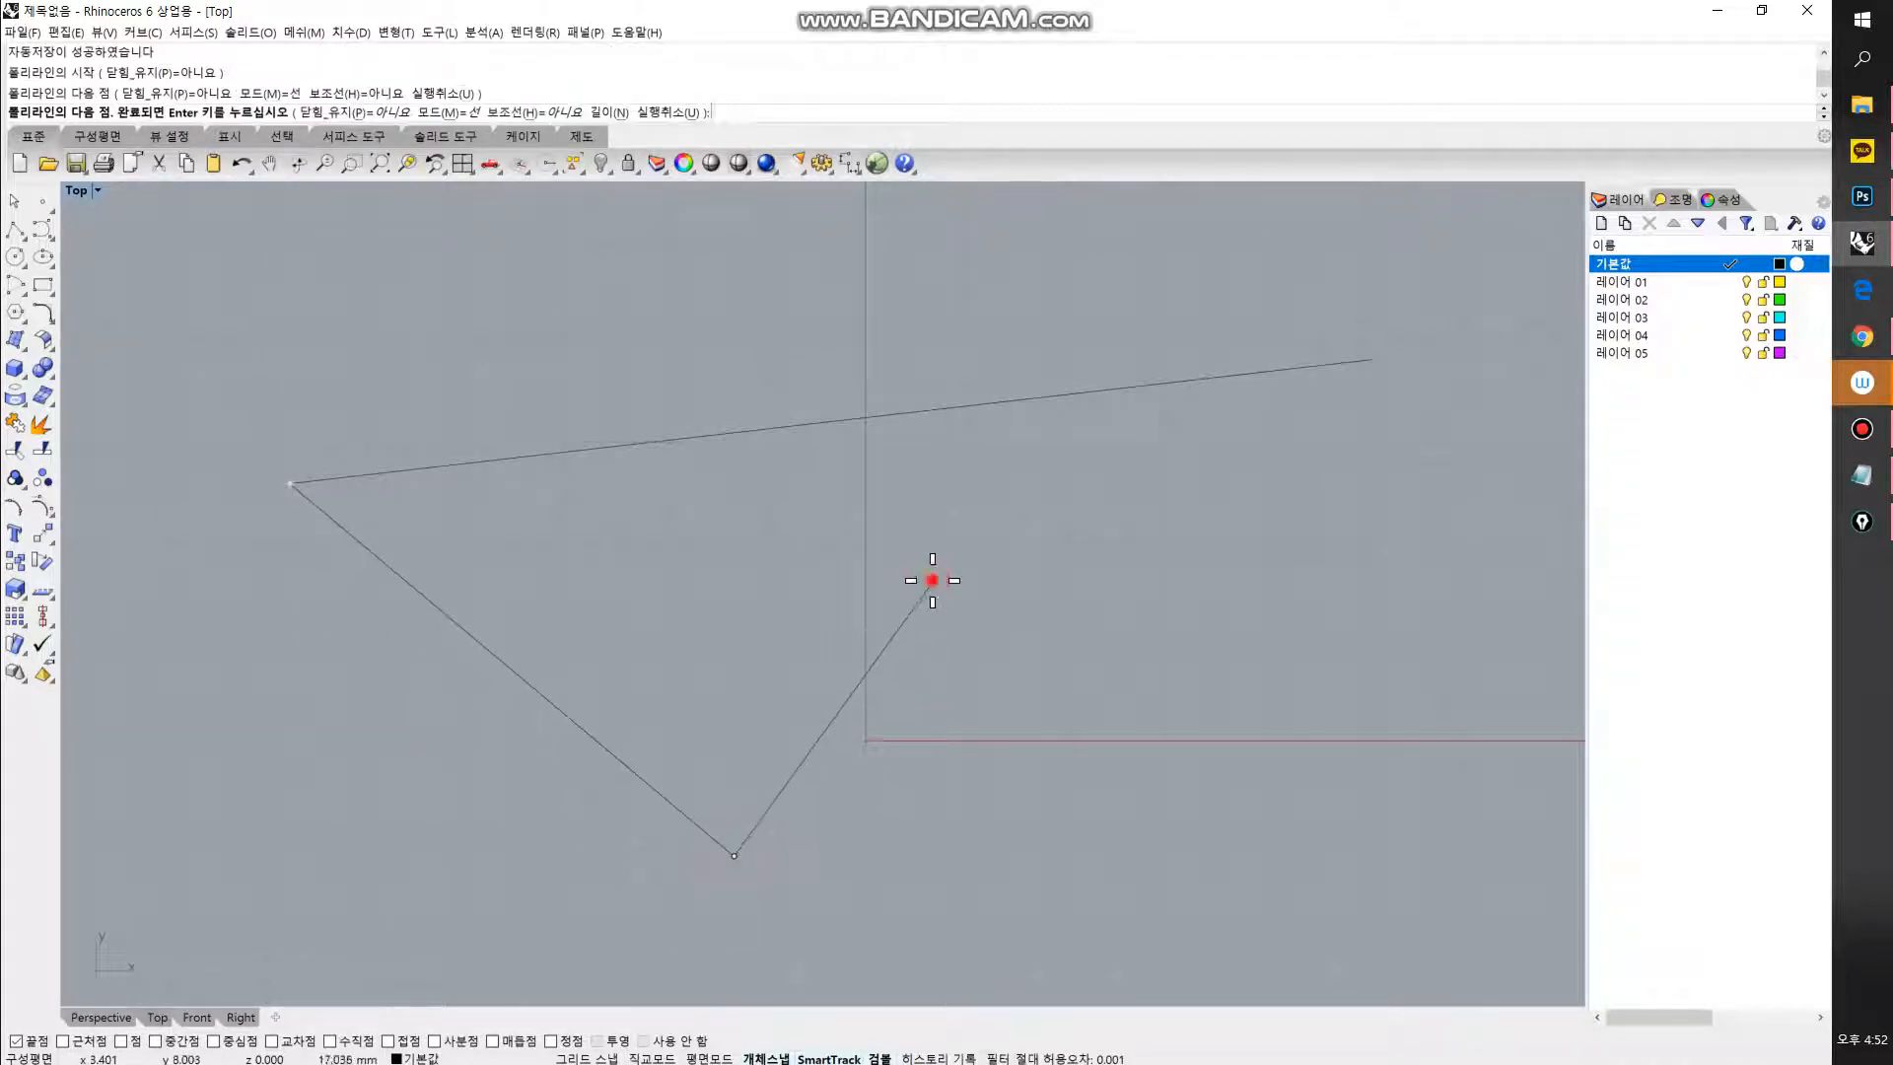
{"action": "left_click", "coordinate": [1093, 678]}
{"action": "right_click", "coordinate": [1047, 779]}
Step: Continue the zigzag with another three-segment polyline snapped to the last endpoint of the previous polyline
{"action": "right_click", "coordinate": [1047, 779]}
{"action": "left_click", "coordinate": [1093, 679]}
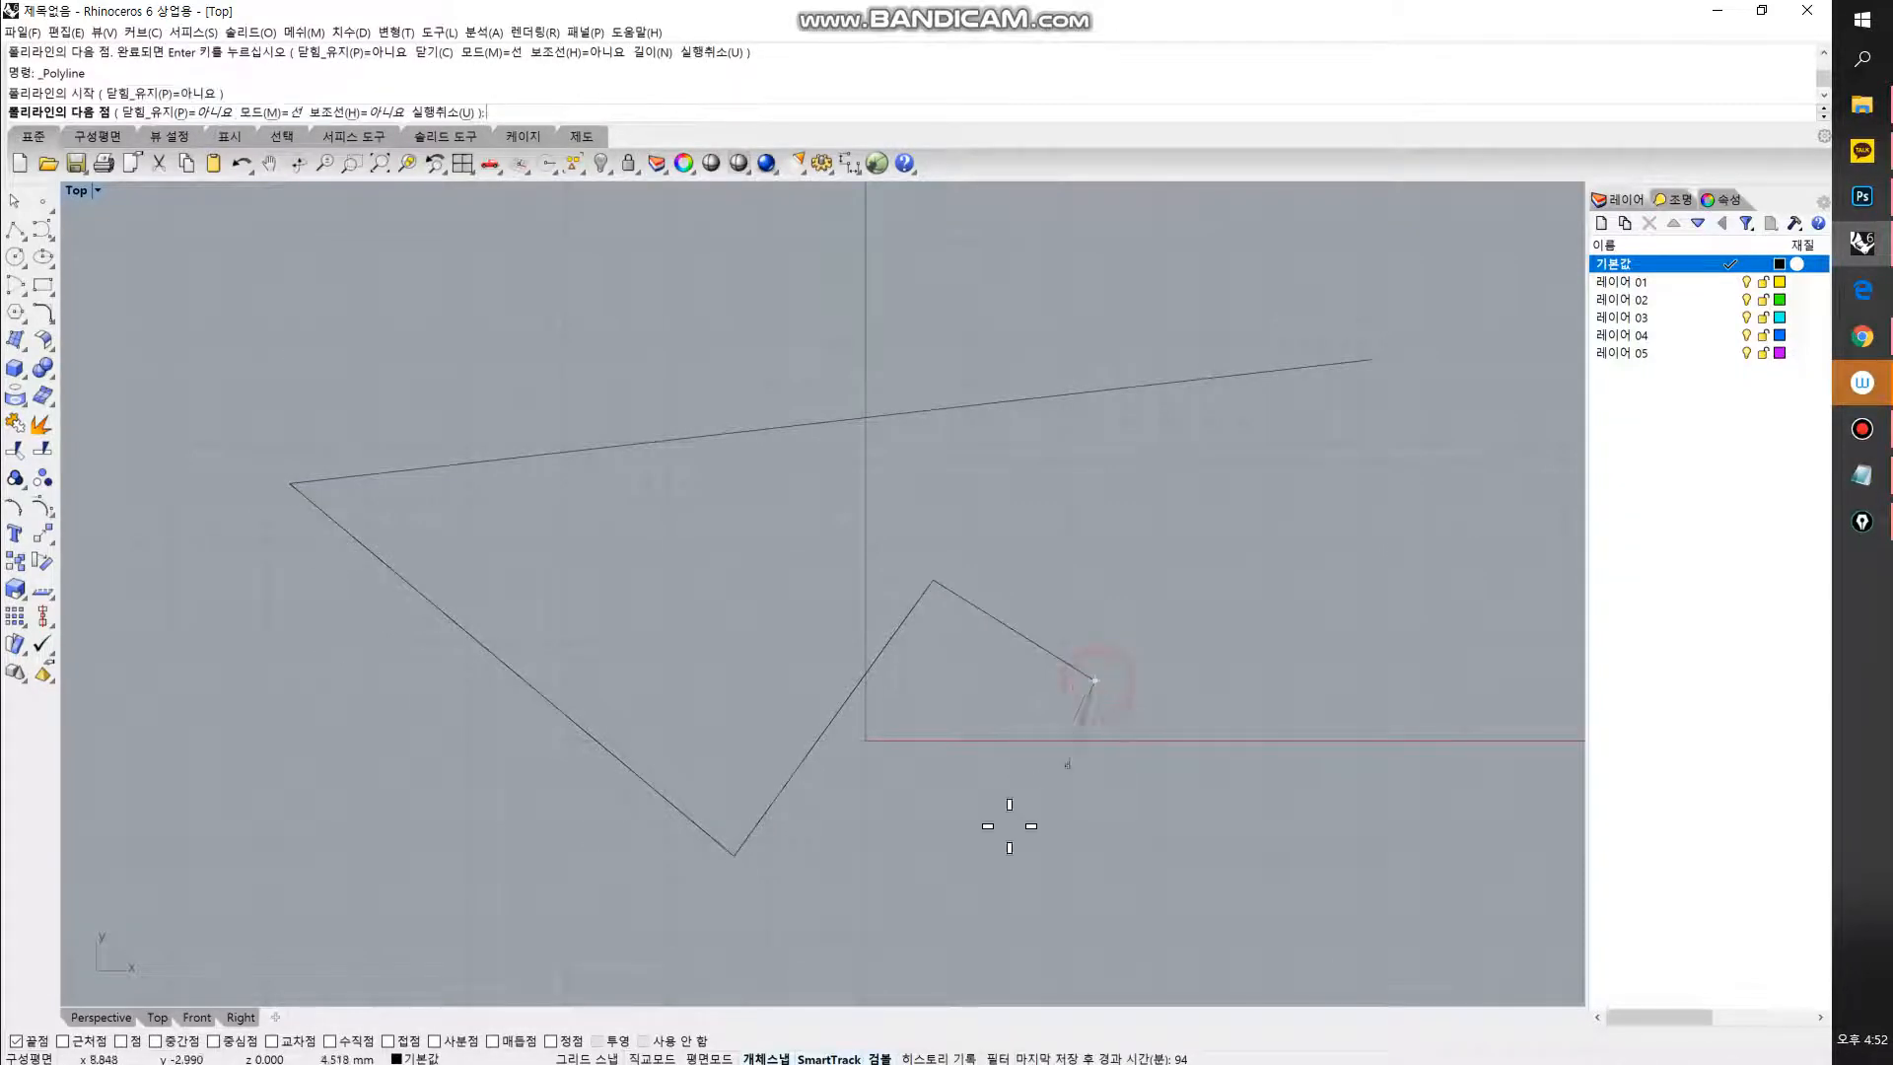
{"action": "left_click", "coordinate": [985, 857]}
{"action": "left_click", "coordinate": [1320, 872]}
{"action": "left_click", "coordinate": [1306, 684]}
{"action": "right_click", "coordinate": [1261, 781]}
Step: Switch to the four-view layout and create a box beside the polylines in the Perspective view
{"action": "right_click_drag", "start_coordinate": [869, 860], "coordinate": [896, 852]}
{"action": "scroll", "coordinate": [845, 796], "scroll_direction": "down", "scroll_amount": 6}
{"action": "right_click_drag", "start_coordinate": [844, 776], "coordinate": [777, 712]}
{"action": "double_click", "coordinate": [79, 191]}
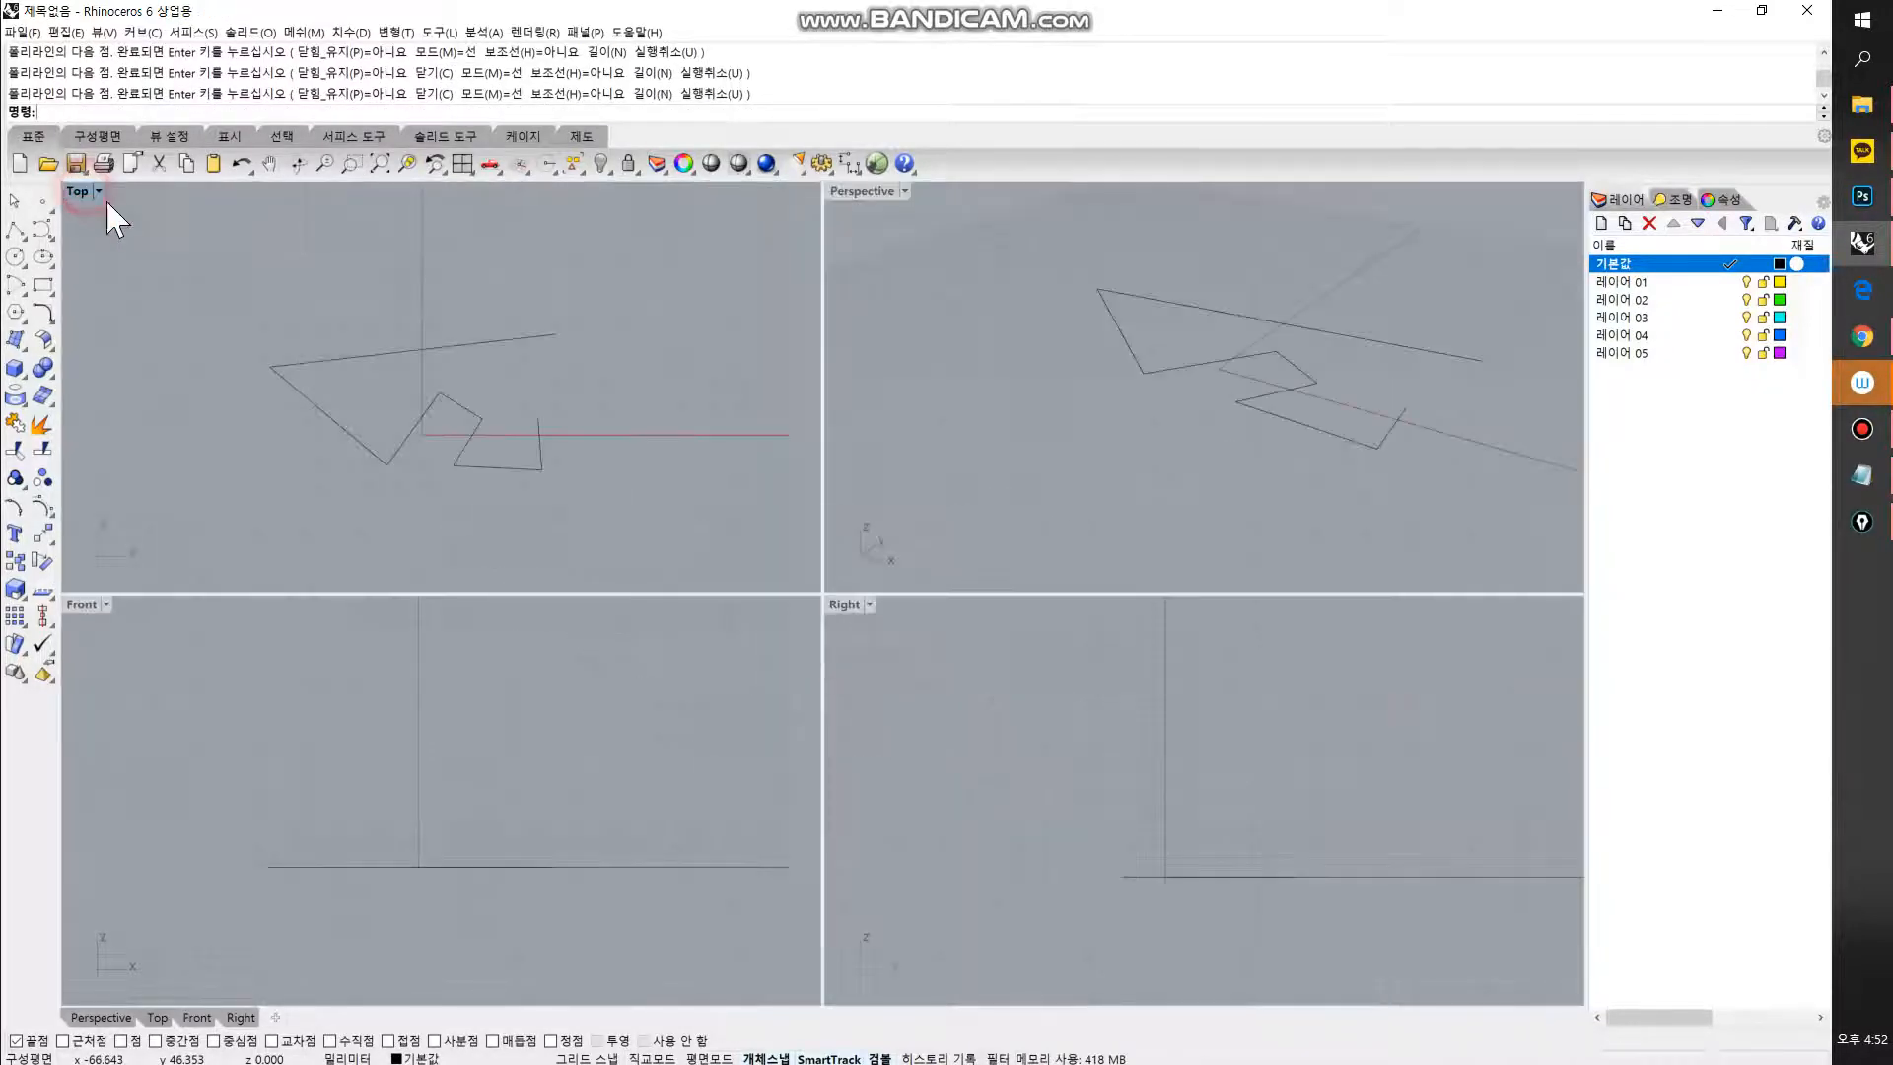
{"action": "right_click_drag", "start_coordinate": [1065, 420], "coordinate": [1040, 449]}
{"action": "left_click", "coordinate": [15, 368]}
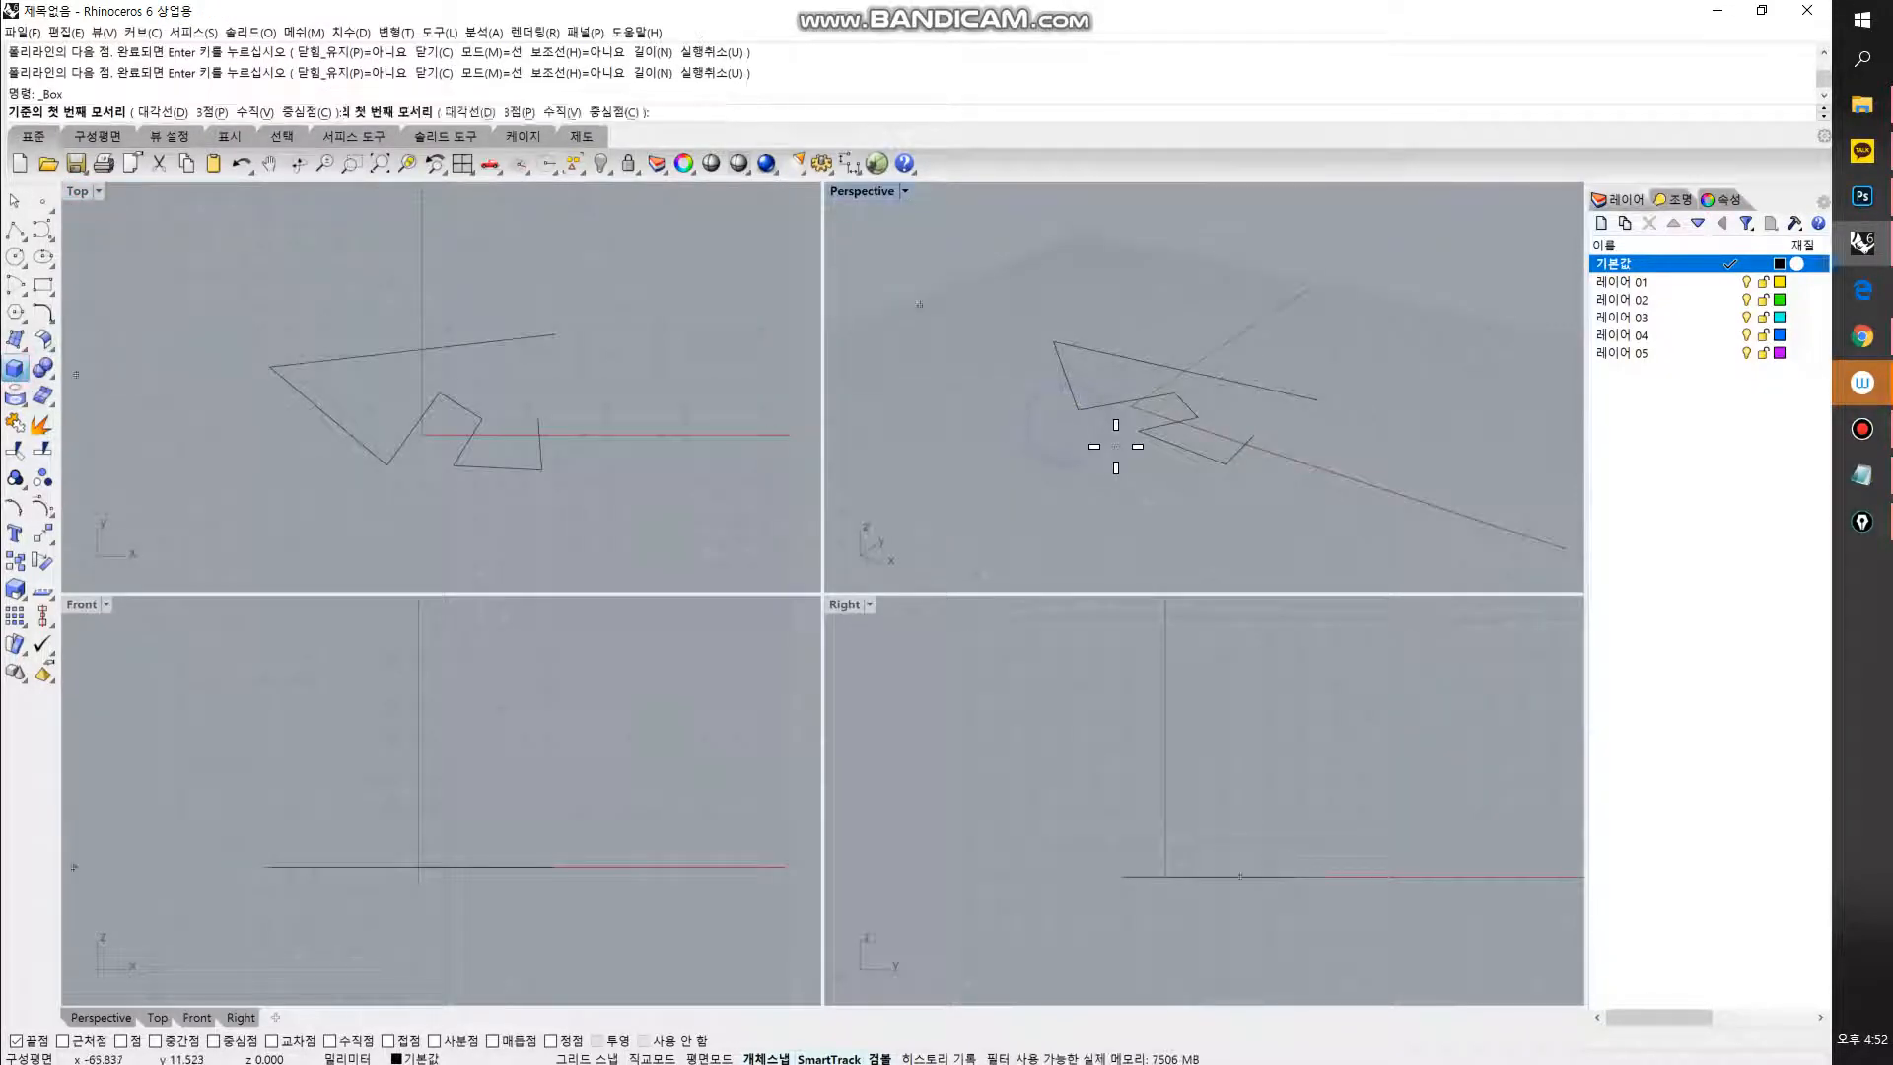
{"action": "left_click", "coordinate": [973, 493]}
{"action": "left_click", "coordinate": [1088, 477]}
{"action": "left_click", "coordinate": [962, 345]}
Step: Draw a three-segment polyline from a top corner of the box out over the ground and back to an adjacent box corner
{"action": "scroll", "coordinate": [965, 397], "scroll_direction": "up", "scroll_amount": 5}
{"action": "scroll", "coordinate": [1031, 395], "scroll_direction": "up", "scroll_amount": 5}
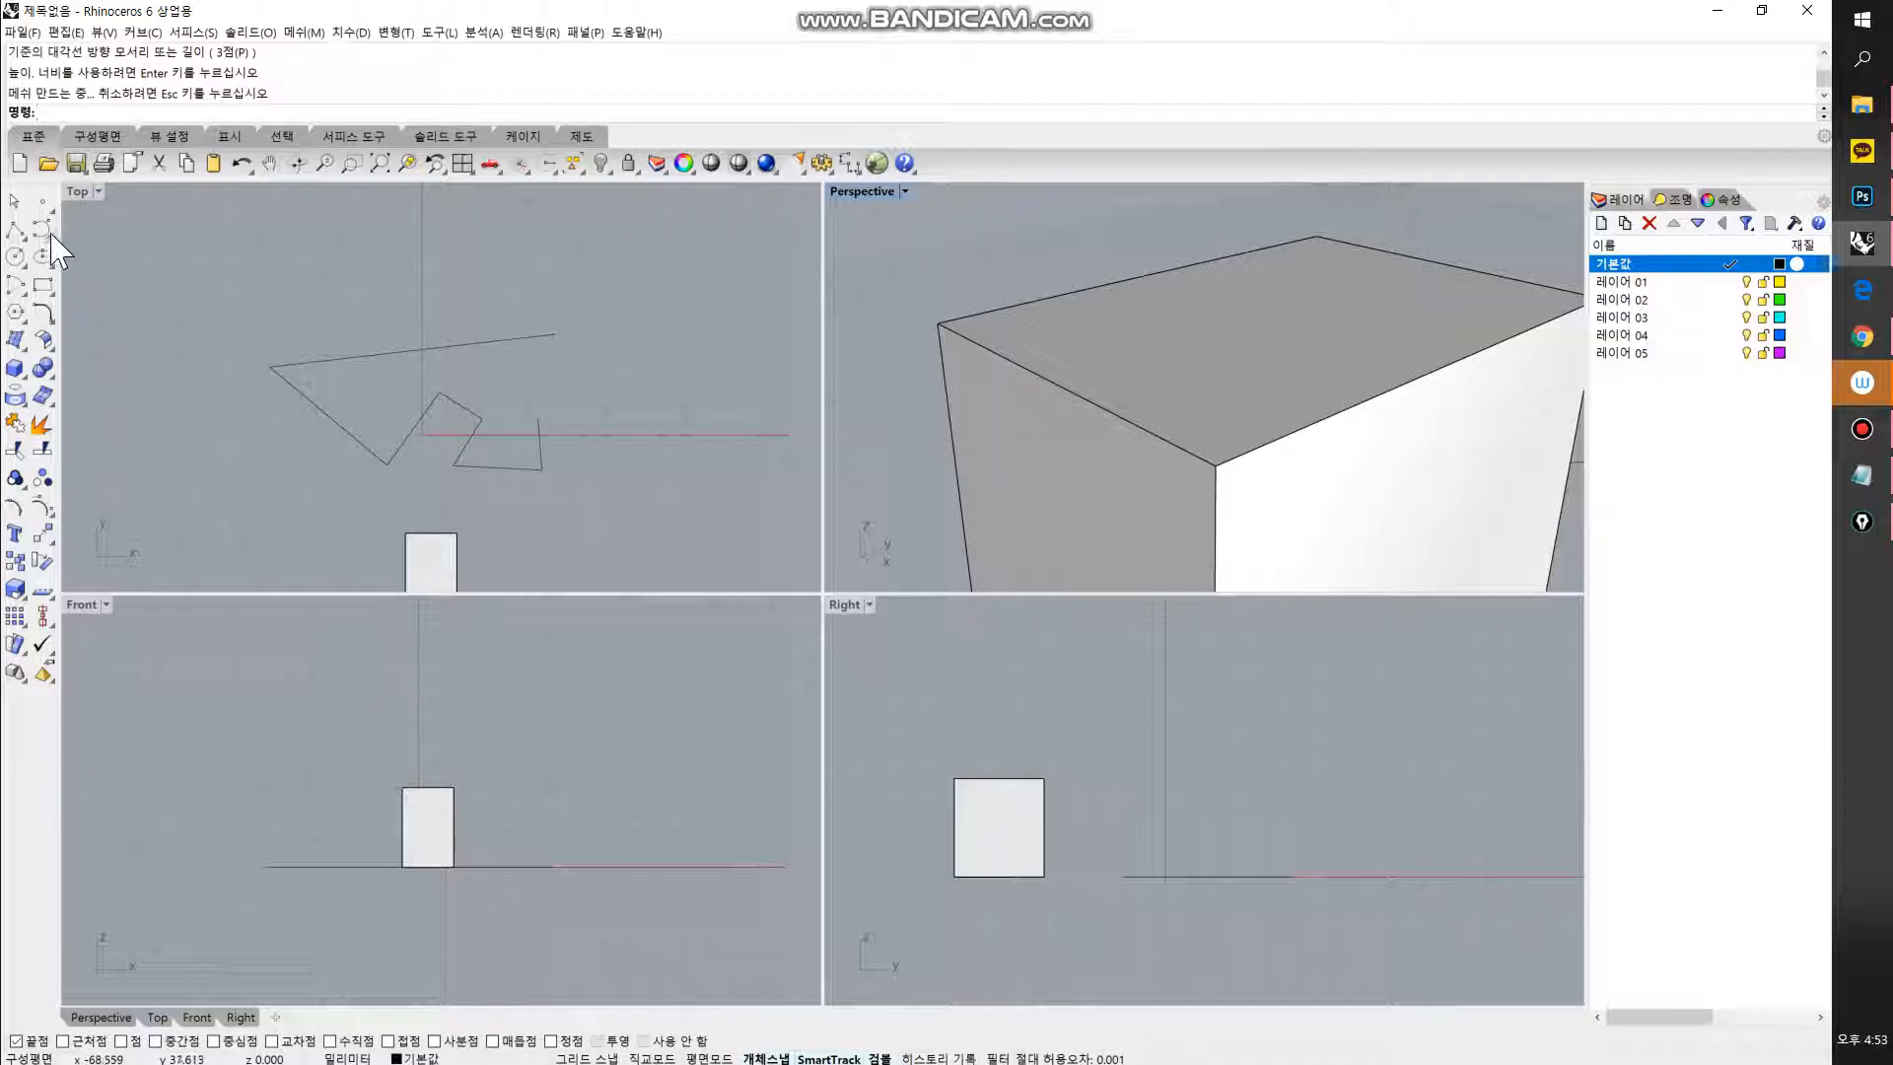
{"action": "left_click", "coordinate": [17, 232]}
{"action": "left_click", "coordinate": [937, 323]}
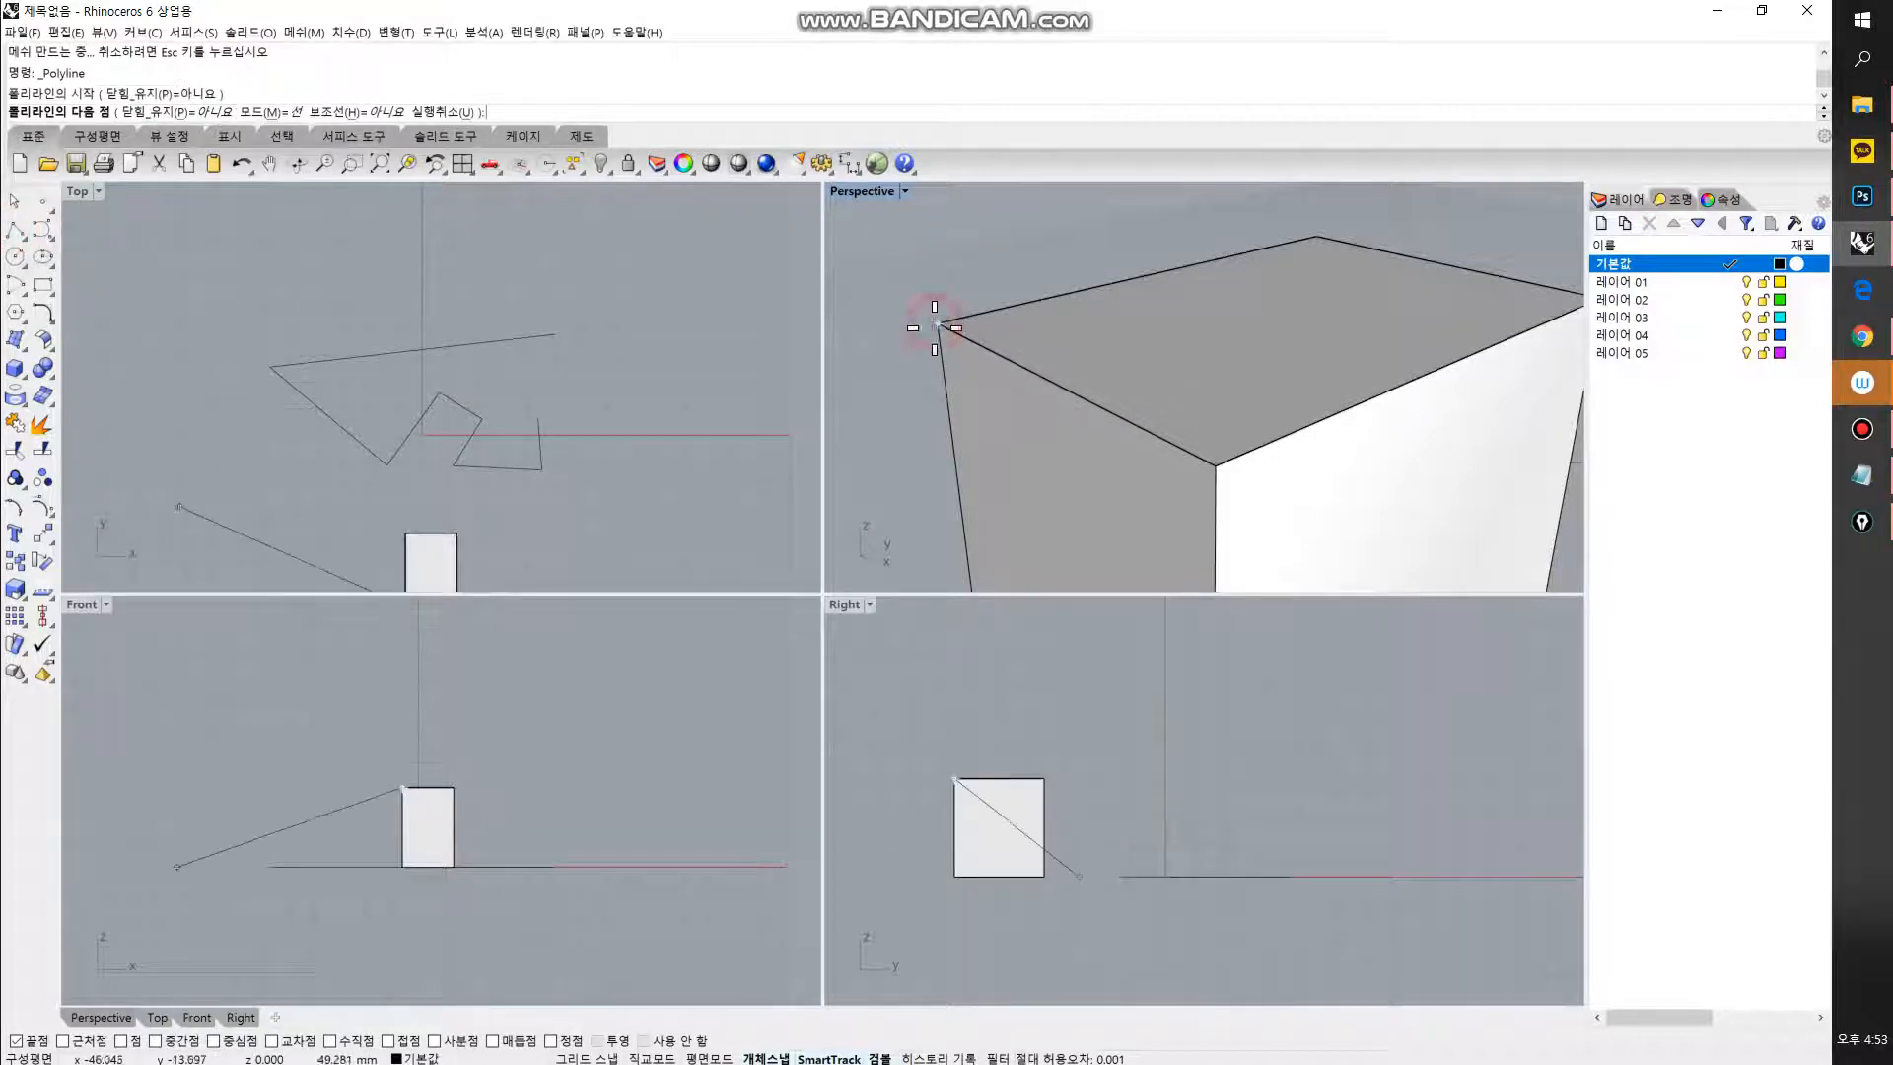
{"action": "scroll", "coordinate": [912, 405], "scroll_direction": "down", "scroll_amount": 2}
{"action": "right_click_drag", "start_coordinate": [912, 404], "coordinate": [1001, 405], "text": "shift"}
{"action": "left_click", "coordinate": [869, 397]}
{"action": "left_click", "coordinate": [1116, 493]}
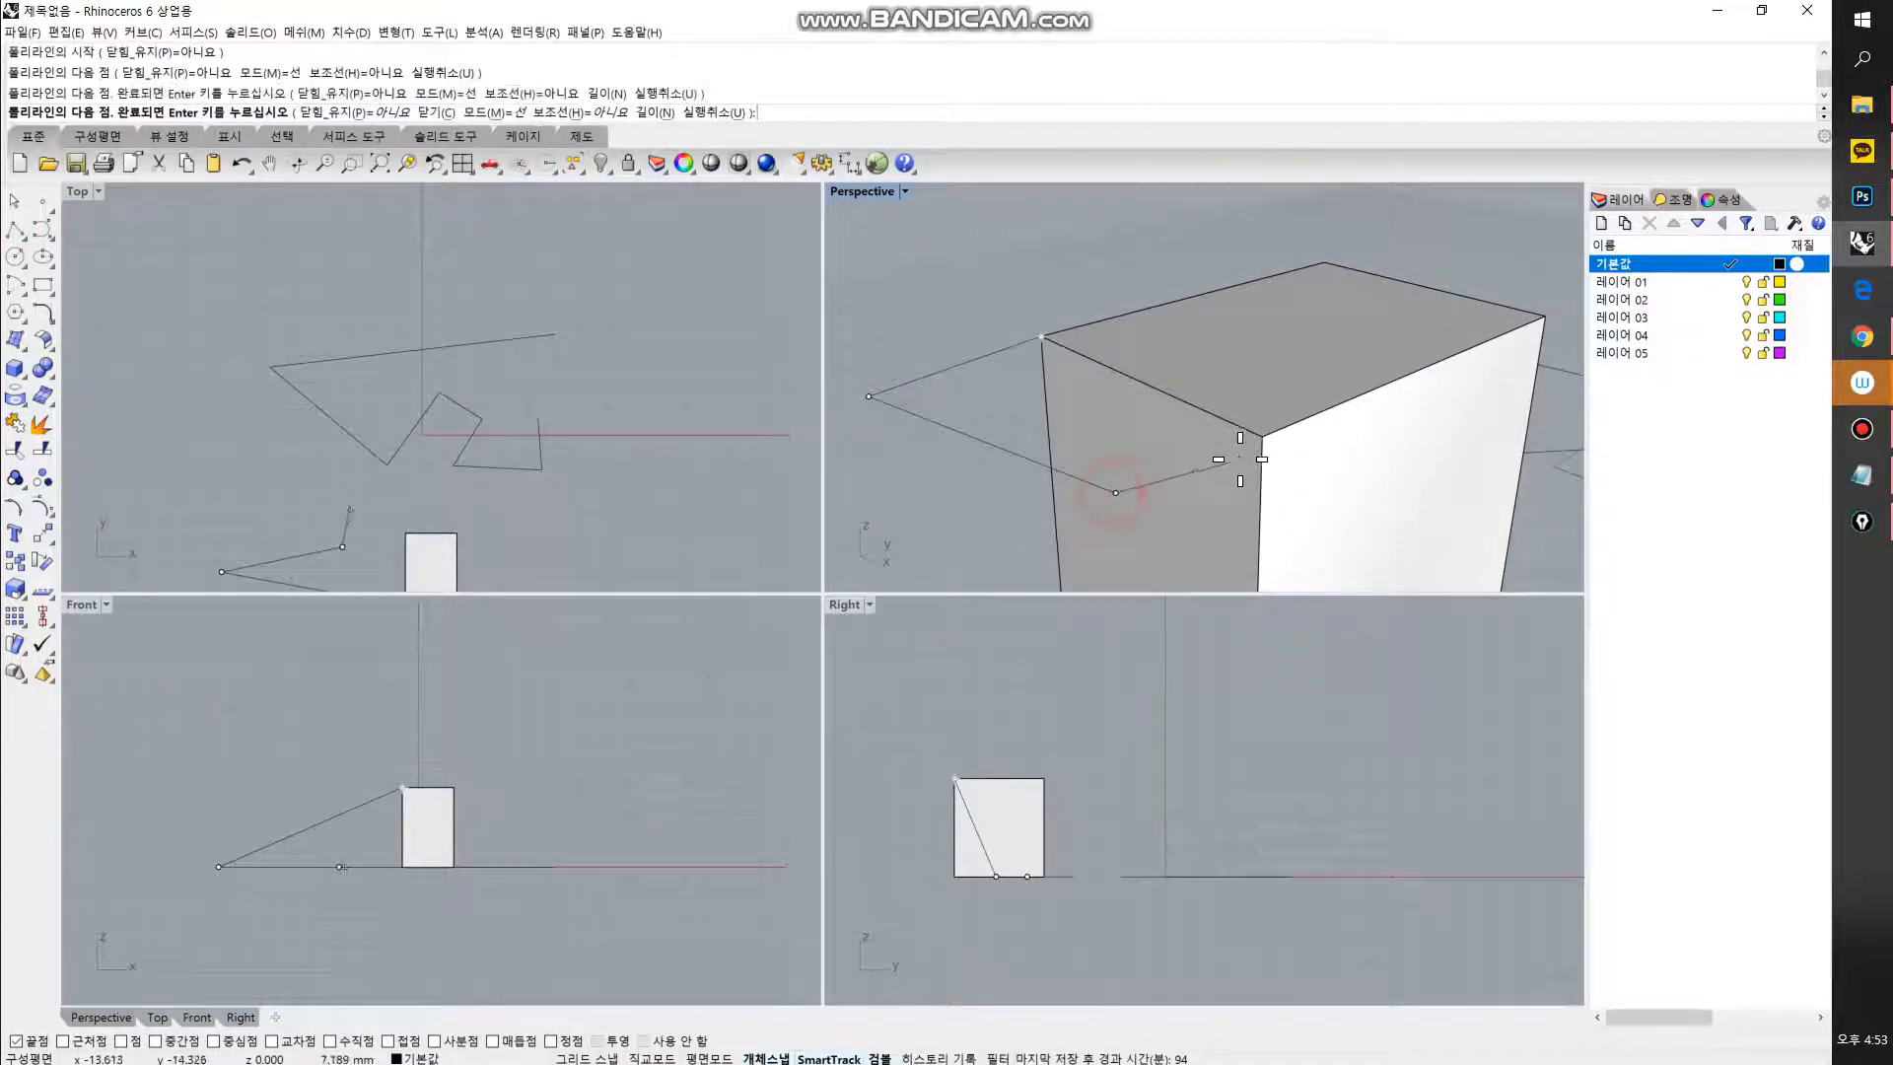
{"action": "left_click", "coordinate": [1259, 446]}
{"action": "right_click", "coordinate": [1259, 454]}
Step: Draw a two-segment polyline that starts at one corner of the box and ends at another of its corners
{"action": "right_click", "coordinate": [1260, 454]}
{"action": "right_click_drag", "start_coordinate": [1259, 457], "coordinate": [1154, 433]}
{"action": "left_click", "coordinate": [1214, 506]}
{"action": "left_click", "coordinate": [1349, 559]}
{"action": "left_click", "coordinate": [1362, 455]}
{"action": "right_click", "coordinate": [1360, 457]}
Step: Enlarge the Top and Perspective viewports by shrinking the Front and Right viewports
{"action": "right_click_drag", "start_coordinate": [1361, 457], "coordinate": [1090, 445]}
{"action": "right_click_drag", "start_coordinate": [1337, 449], "coordinate": [1032, 442], "text": "shift"}
{"action": "left_click_drag", "start_coordinate": [902, 593], "coordinate": [926, 952]}
{"action": "left_click_drag", "start_coordinate": [655, 592], "coordinate": [671, 953]}
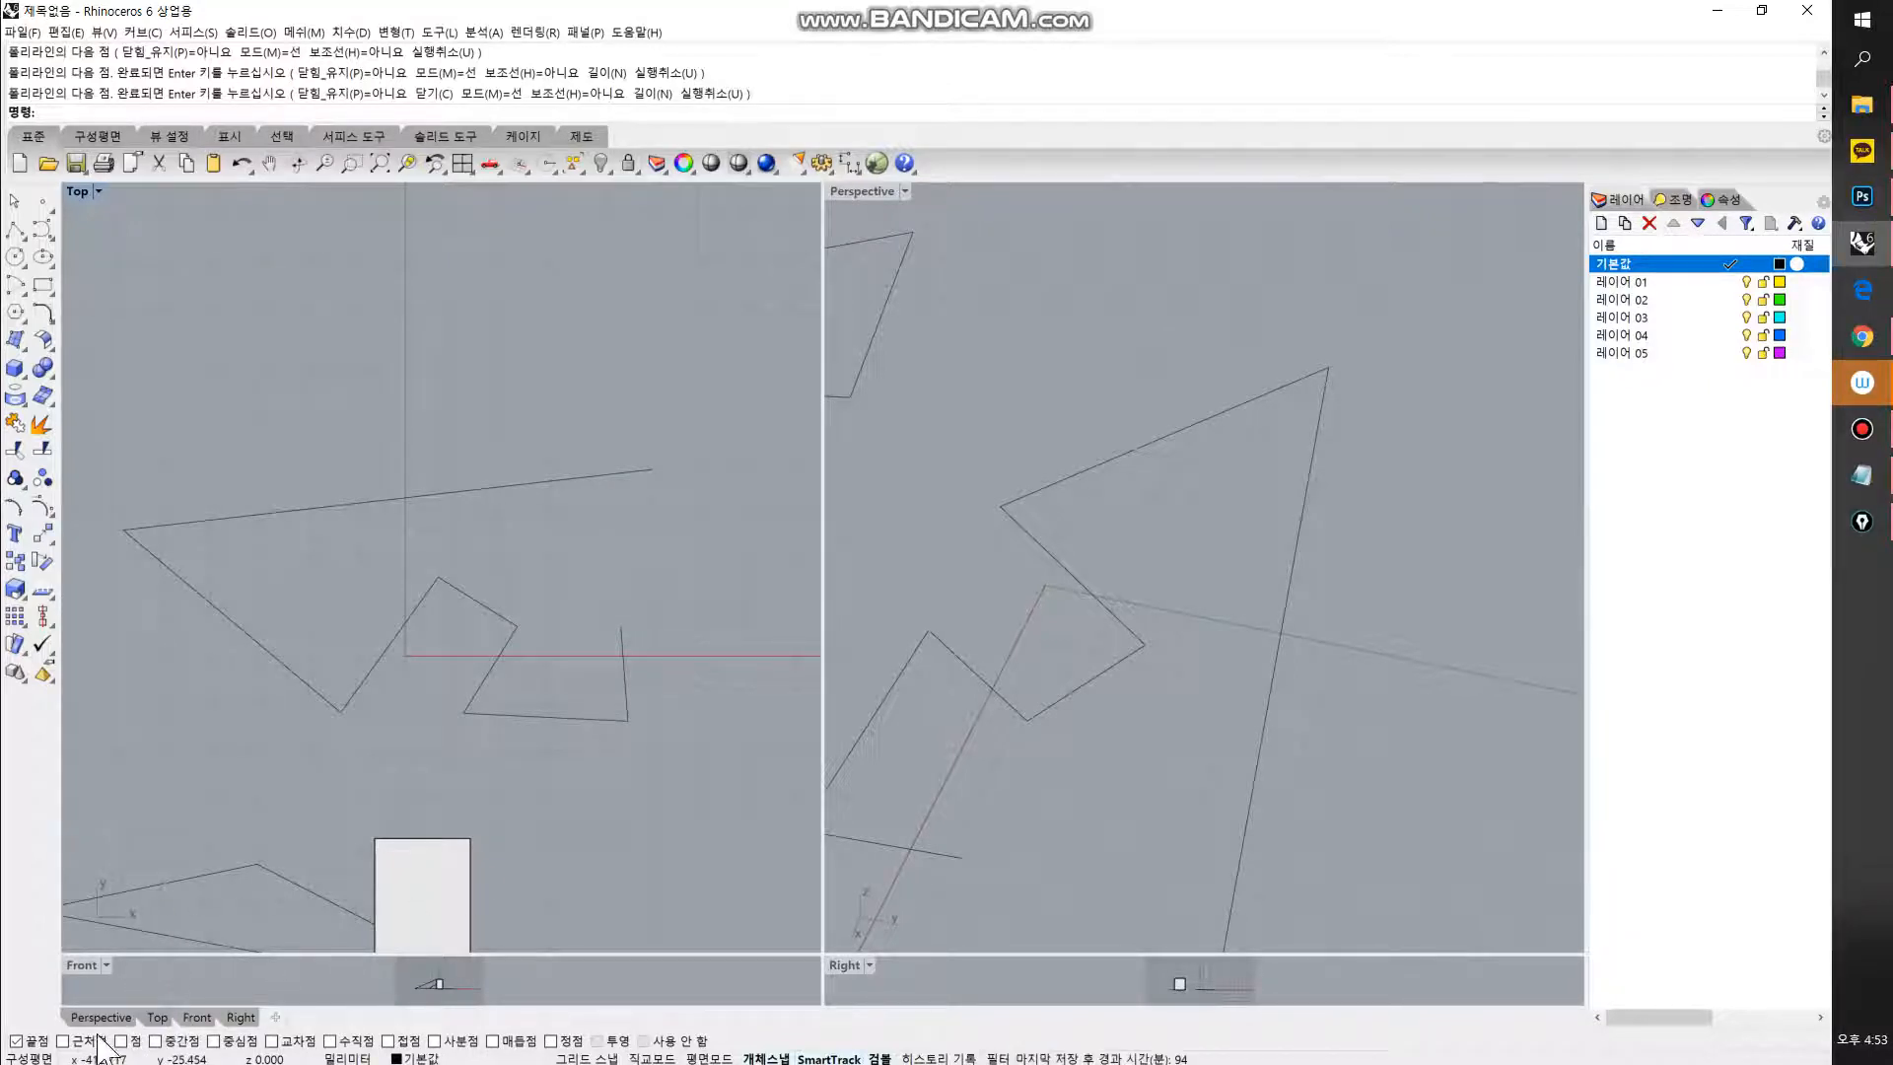
Step: Switch the object snap from End to Near and draw a short line upward from a point on the long line
{"action": "scroll", "coordinate": [536, 477], "scroll_direction": "up", "scroll_amount": 4}
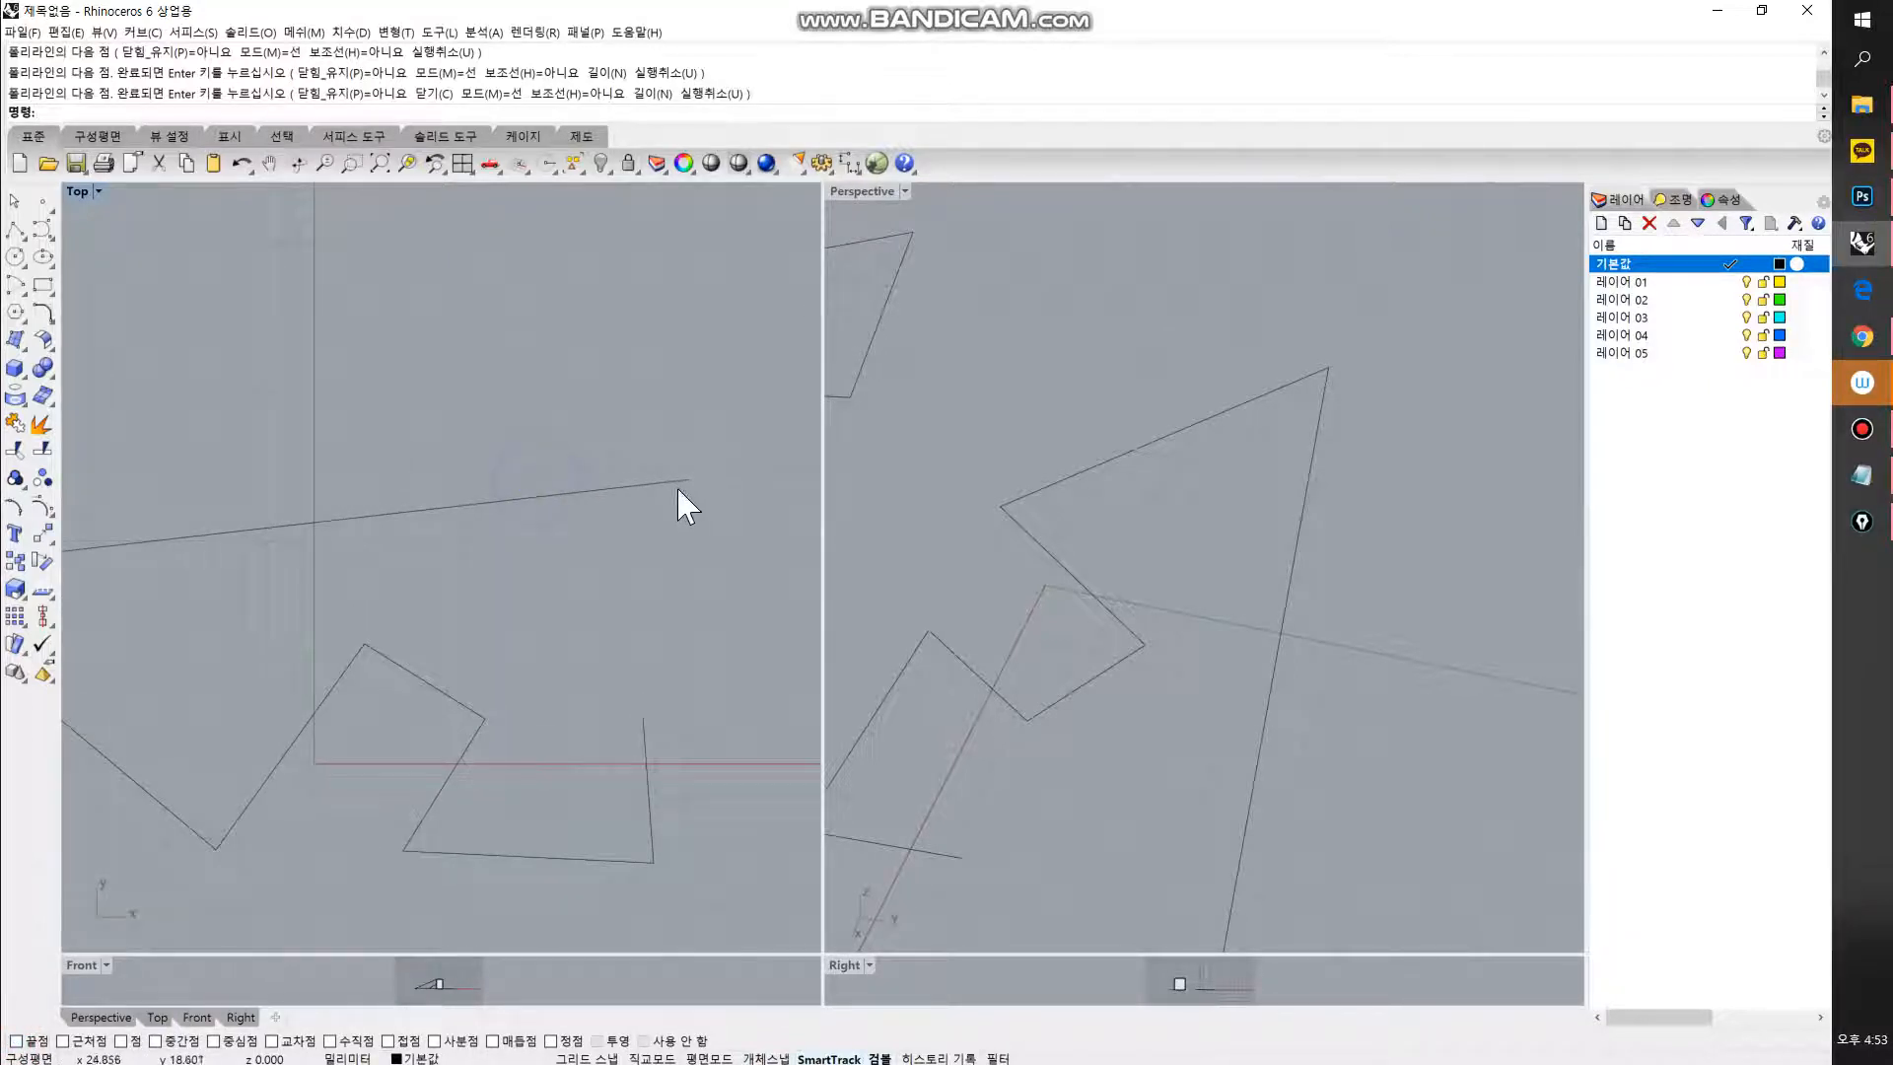
{"action": "left_click", "coordinate": [84, 1035]}
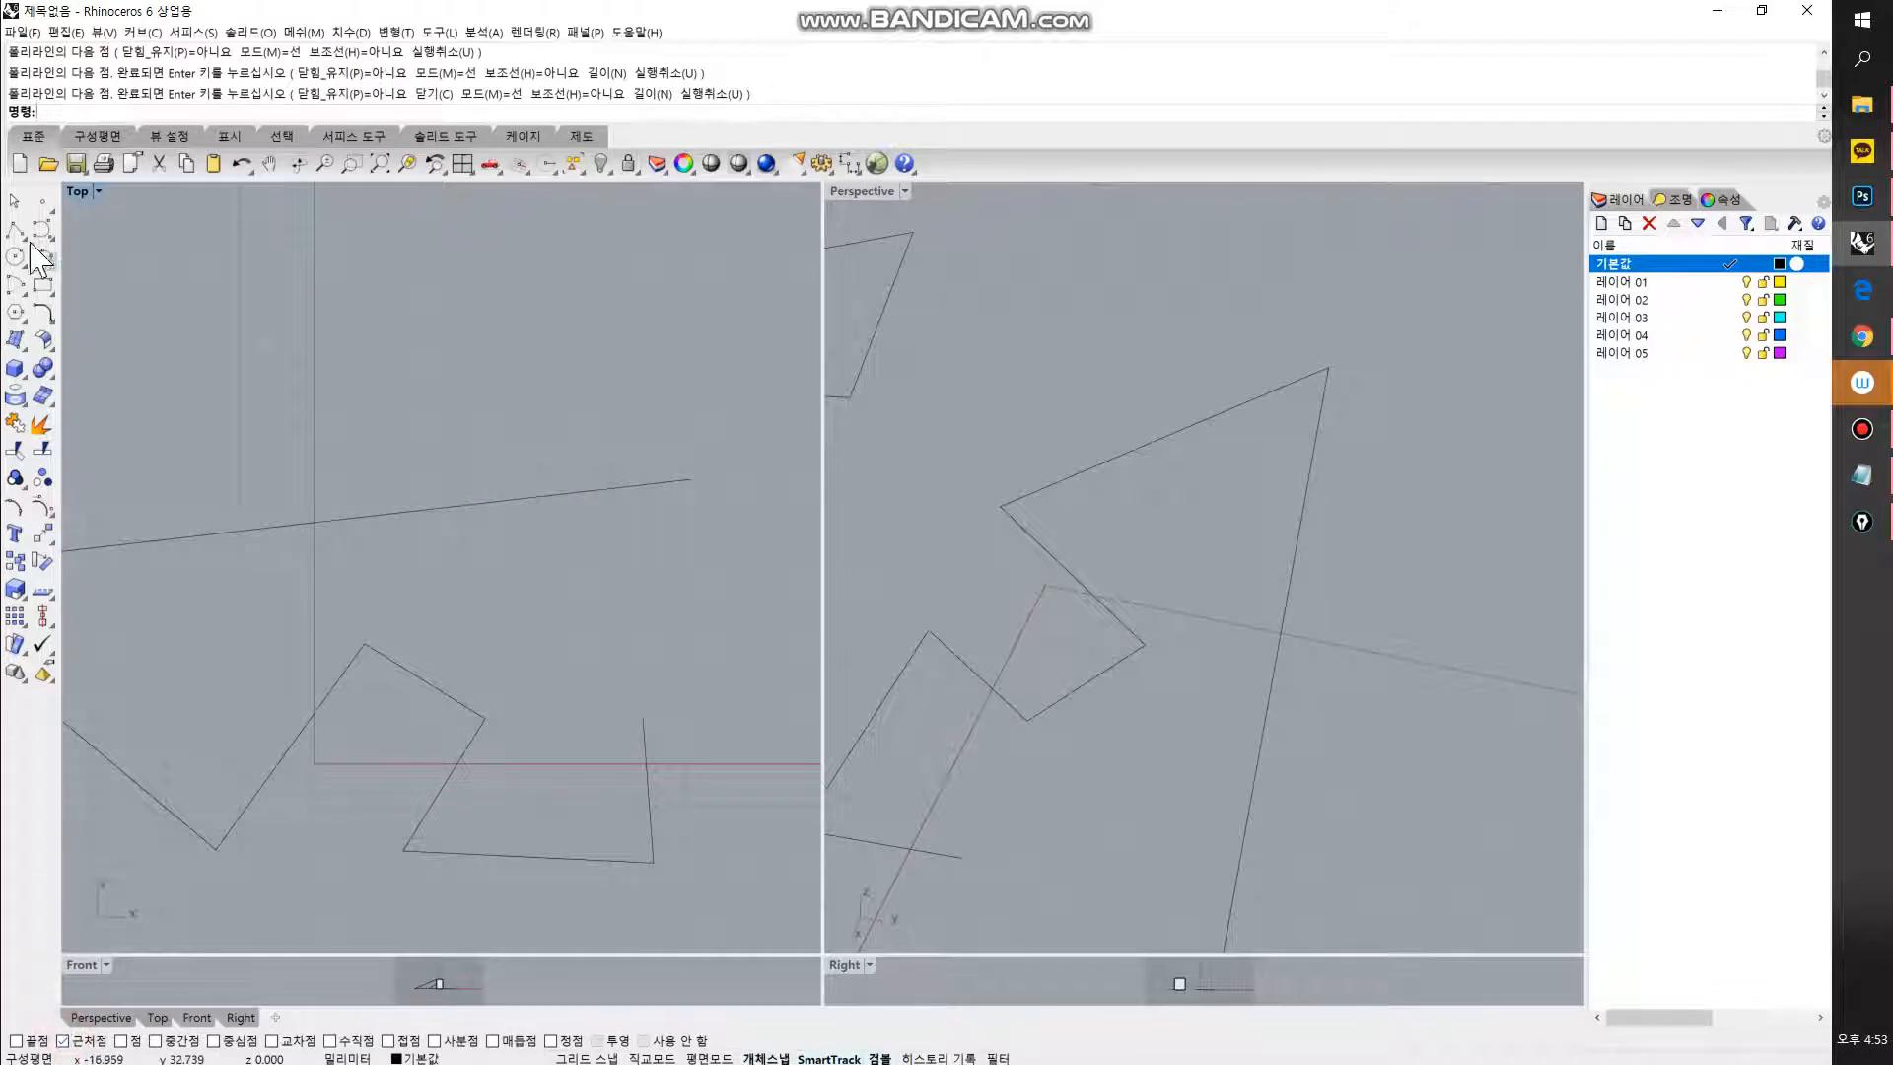
{"action": "left_click", "coordinate": [15, 229]}
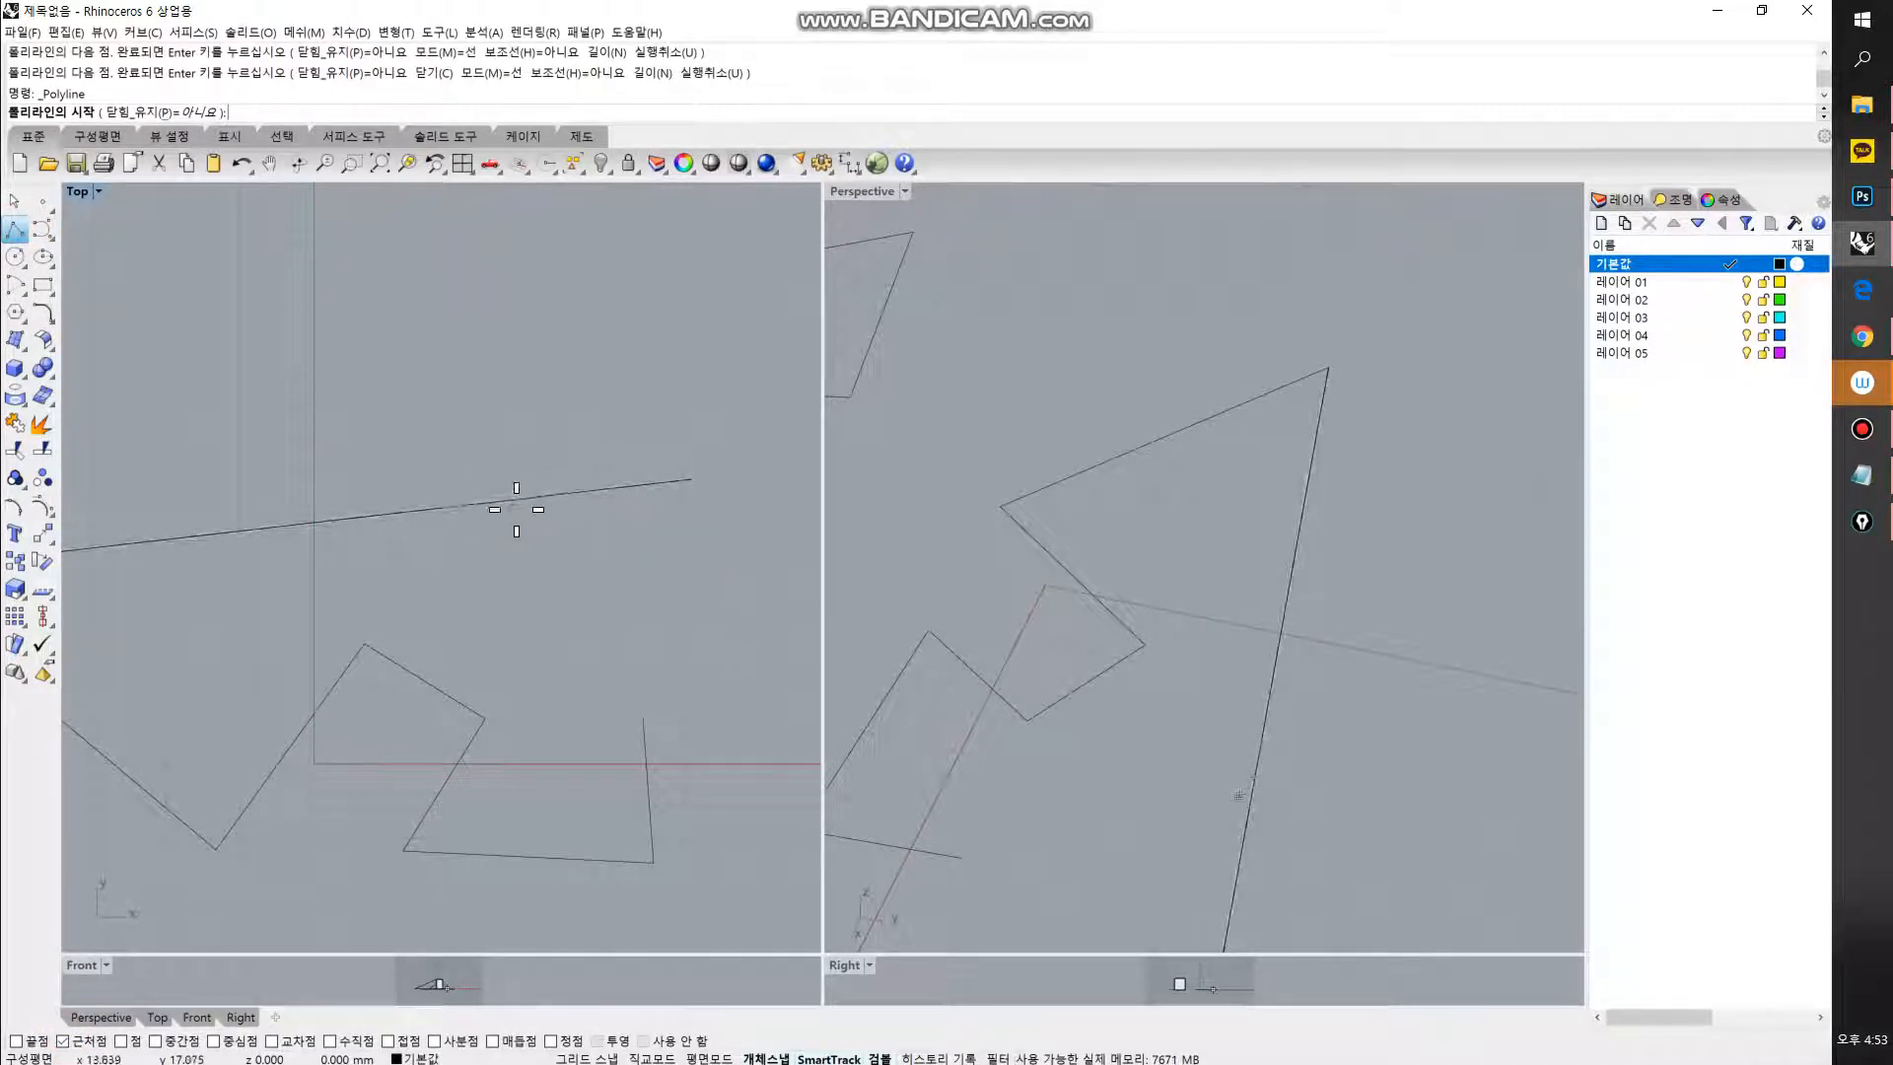
{"action": "left_click", "coordinate": [595, 490]}
{"action": "left_click", "coordinate": [580, 346]}
{"action": "right_click", "coordinate": [578, 347]}
Step: Draw three more branching lines, the first starting on the long line and each following one starting on the branch before it
{"action": "right_click", "coordinate": [526, 509]}
{"action": "left_click", "coordinate": [522, 498]}
{"action": "left_click", "coordinate": [336, 407]}
{"action": "right_click", "coordinate": [337, 409]}
{"action": "right_click", "coordinate": [431, 446]}
{"action": "left_click", "coordinate": [434, 455]}
{"action": "left_click", "coordinate": [524, 340]}
{"action": "right_click", "coordinate": [518, 340]}
{"action": "right_click", "coordinate": [459, 414]}
{"action": "left_click", "coordinate": [474, 400]}
{"action": "left_click", "coordinate": [316, 323]}
{"action": "right_click", "coordinate": [320, 325]}
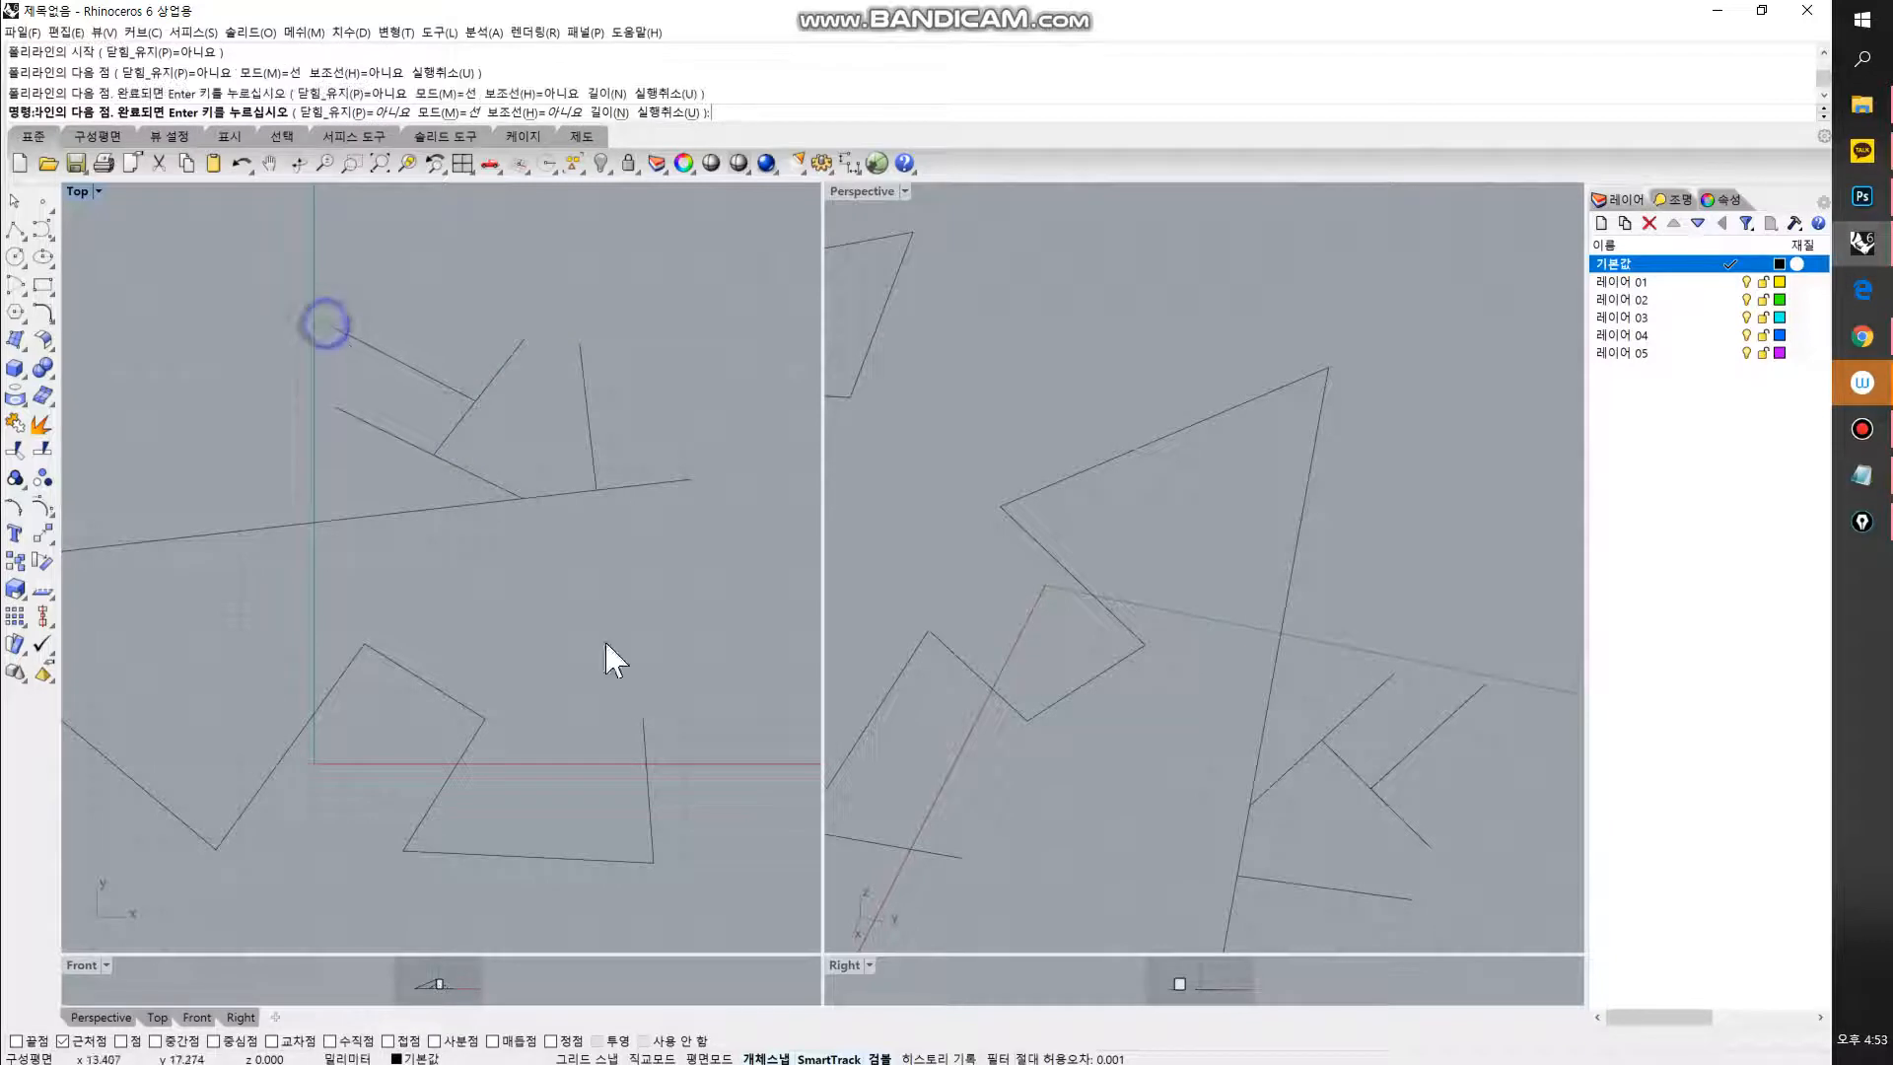
{"action": "right_click", "coordinate": [522, 373]}
{"action": "left_click", "coordinate": [497, 355]}
{"action": "scroll", "coordinate": [488, 271], "scroll_direction": "up", "scroll_amount": 3}
{"action": "right_click", "coordinate": [483, 304]}
{"action": "key", "text": "ctrl+z"}
Step: Draw another short branch upward from a point near the upper end of the second-to-last branch line
{"action": "right_click", "coordinate": [498, 418]}
{"action": "left_click", "coordinate": [500, 422]}
{"action": "left_click", "coordinate": [431, 280]}
{"action": "right_click", "coordinate": [427, 280]}
Step: Draw a line in the Perspective view outward from a point along a vertical edge of the box
{"action": "scroll", "coordinate": [336, 661], "scroll_direction": "down", "scroll_amount": 4}
{"action": "right_click_drag", "start_coordinate": [359, 743], "coordinate": [641, 471]}
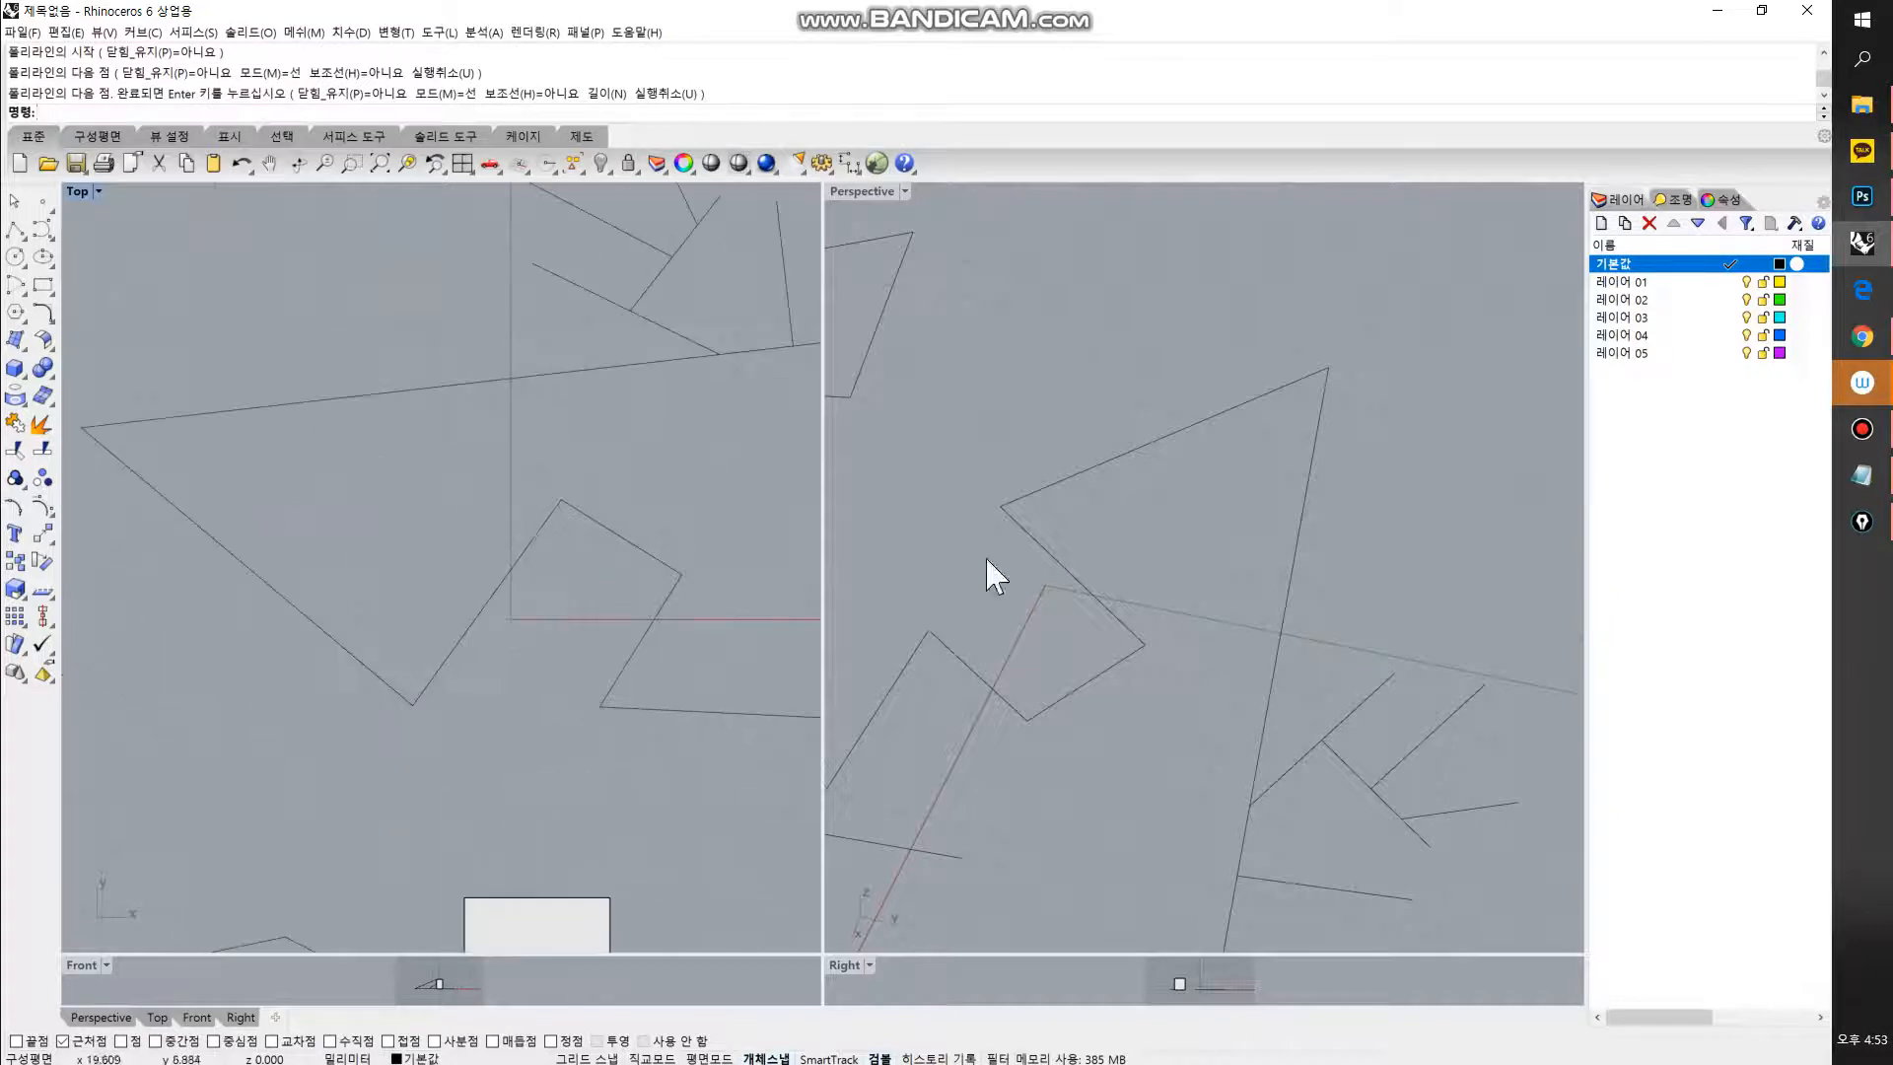
{"action": "scroll", "coordinate": [1083, 603], "scroll_direction": "down", "scroll_amount": 8}
{"action": "scroll", "coordinate": [1118, 535], "scroll_direction": "down", "scroll_amount": 2}
{"action": "right_click_drag", "start_coordinate": [954, 541], "coordinate": [1136, 566], "text": "shift"}
{"action": "scroll", "coordinate": [1119, 537], "scroll_direction": "up", "scroll_amount": 6}
{"action": "right_click", "coordinate": [1136, 564]}
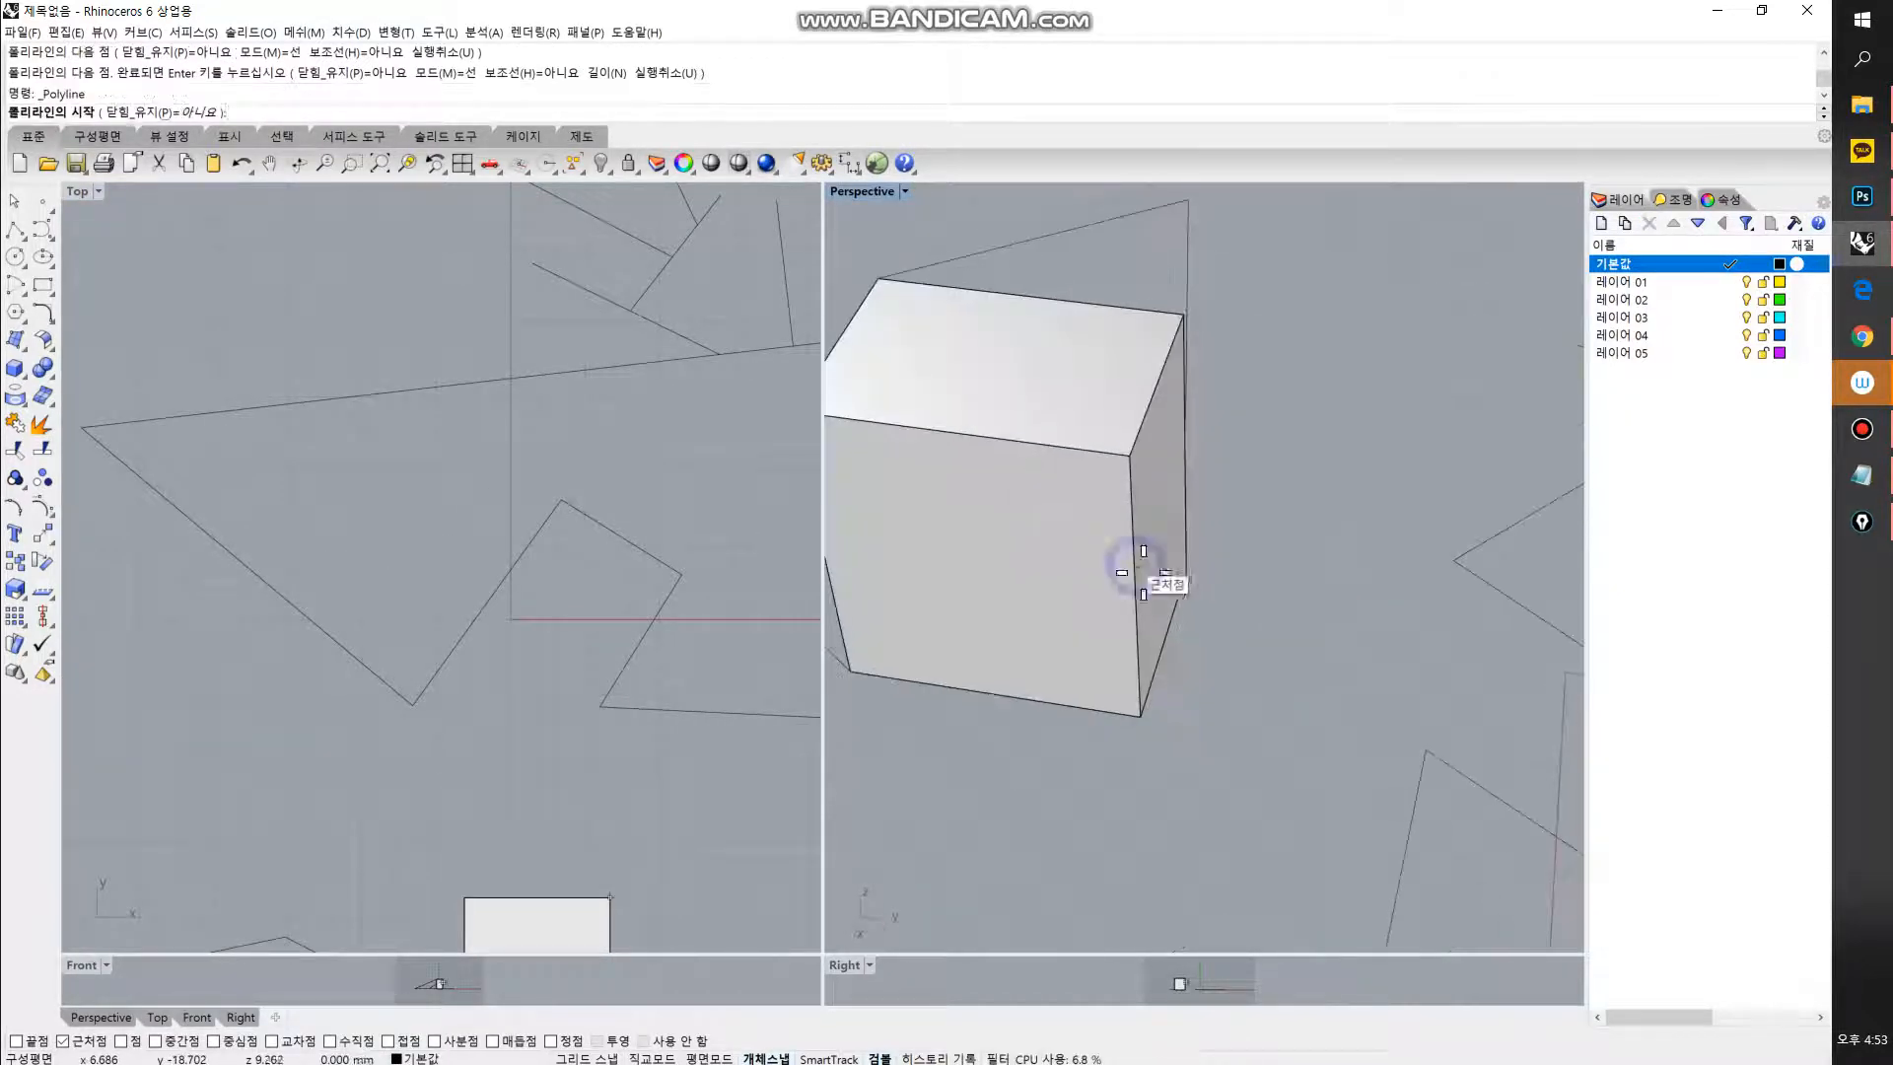
{"action": "left_click", "coordinate": [1135, 546]}
{"action": "left_click", "coordinate": [1310, 513]}
{"action": "right_click", "coordinate": [1310, 514]}
Step: Draw a second line outward from the box, starting at a point along a vertical edge
{"action": "right_click_drag", "start_coordinate": [1290, 645], "coordinate": [1155, 646]}
{"action": "right_click", "coordinate": [1191, 582]}
{"action": "left_click", "coordinate": [1176, 561]}
{"action": "right_click_drag", "start_coordinate": [1164, 560], "coordinate": [1090, 490]}
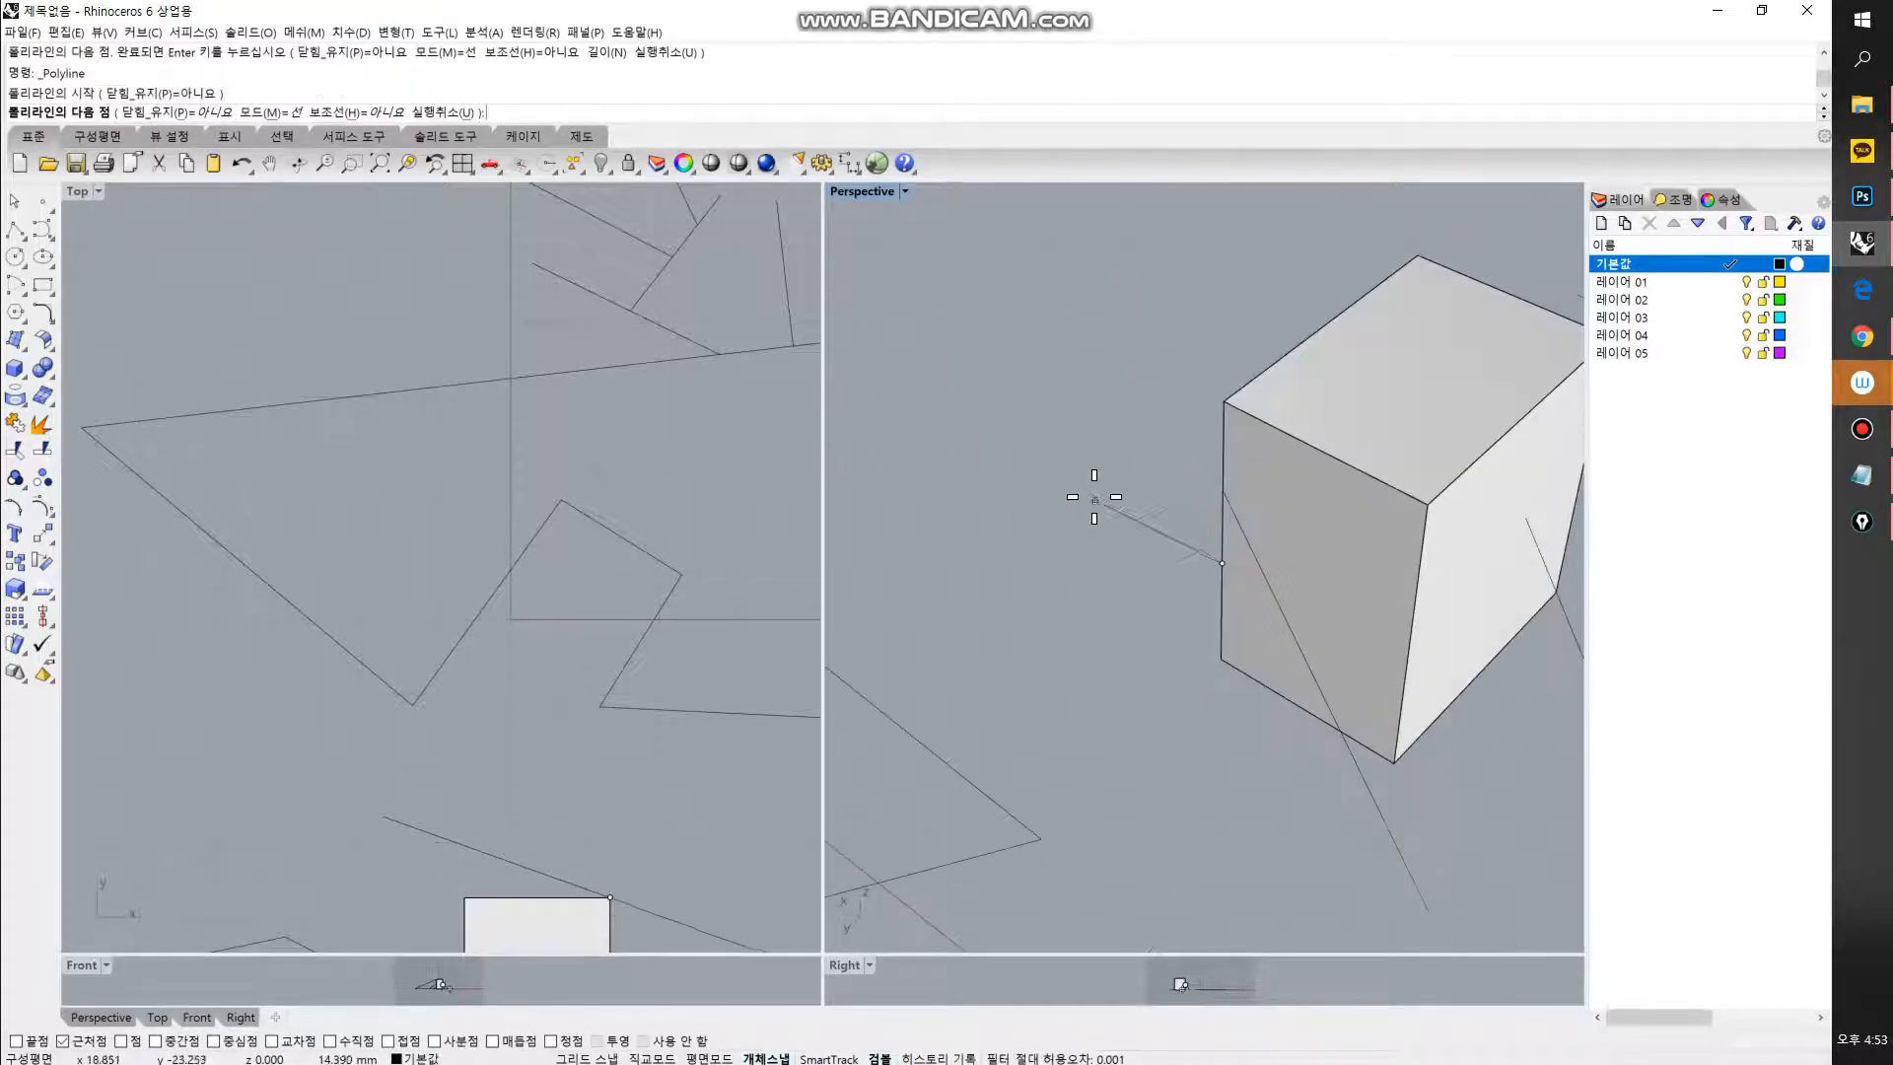
{"action": "left_click", "coordinate": [1038, 436]}
{"action": "right_click", "coordinate": [1050, 460]}
Step: Draw a short line downward from a point along the line just attached to the box edge
{"action": "right_click", "coordinate": [1137, 487]}
{"action": "left_click", "coordinate": [1129, 497]}
{"action": "left_click", "coordinate": [1083, 594]}
{"action": "right_click", "coordinate": [1083, 594]}
Step: Switch the object snap from Near to Point
{"action": "scroll", "coordinate": [481, 511], "scroll_direction": "down", "scroll_amount": 6}
{"action": "right_click_drag", "start_coordinate": [518, 542], "coordinate": [486, 580]}
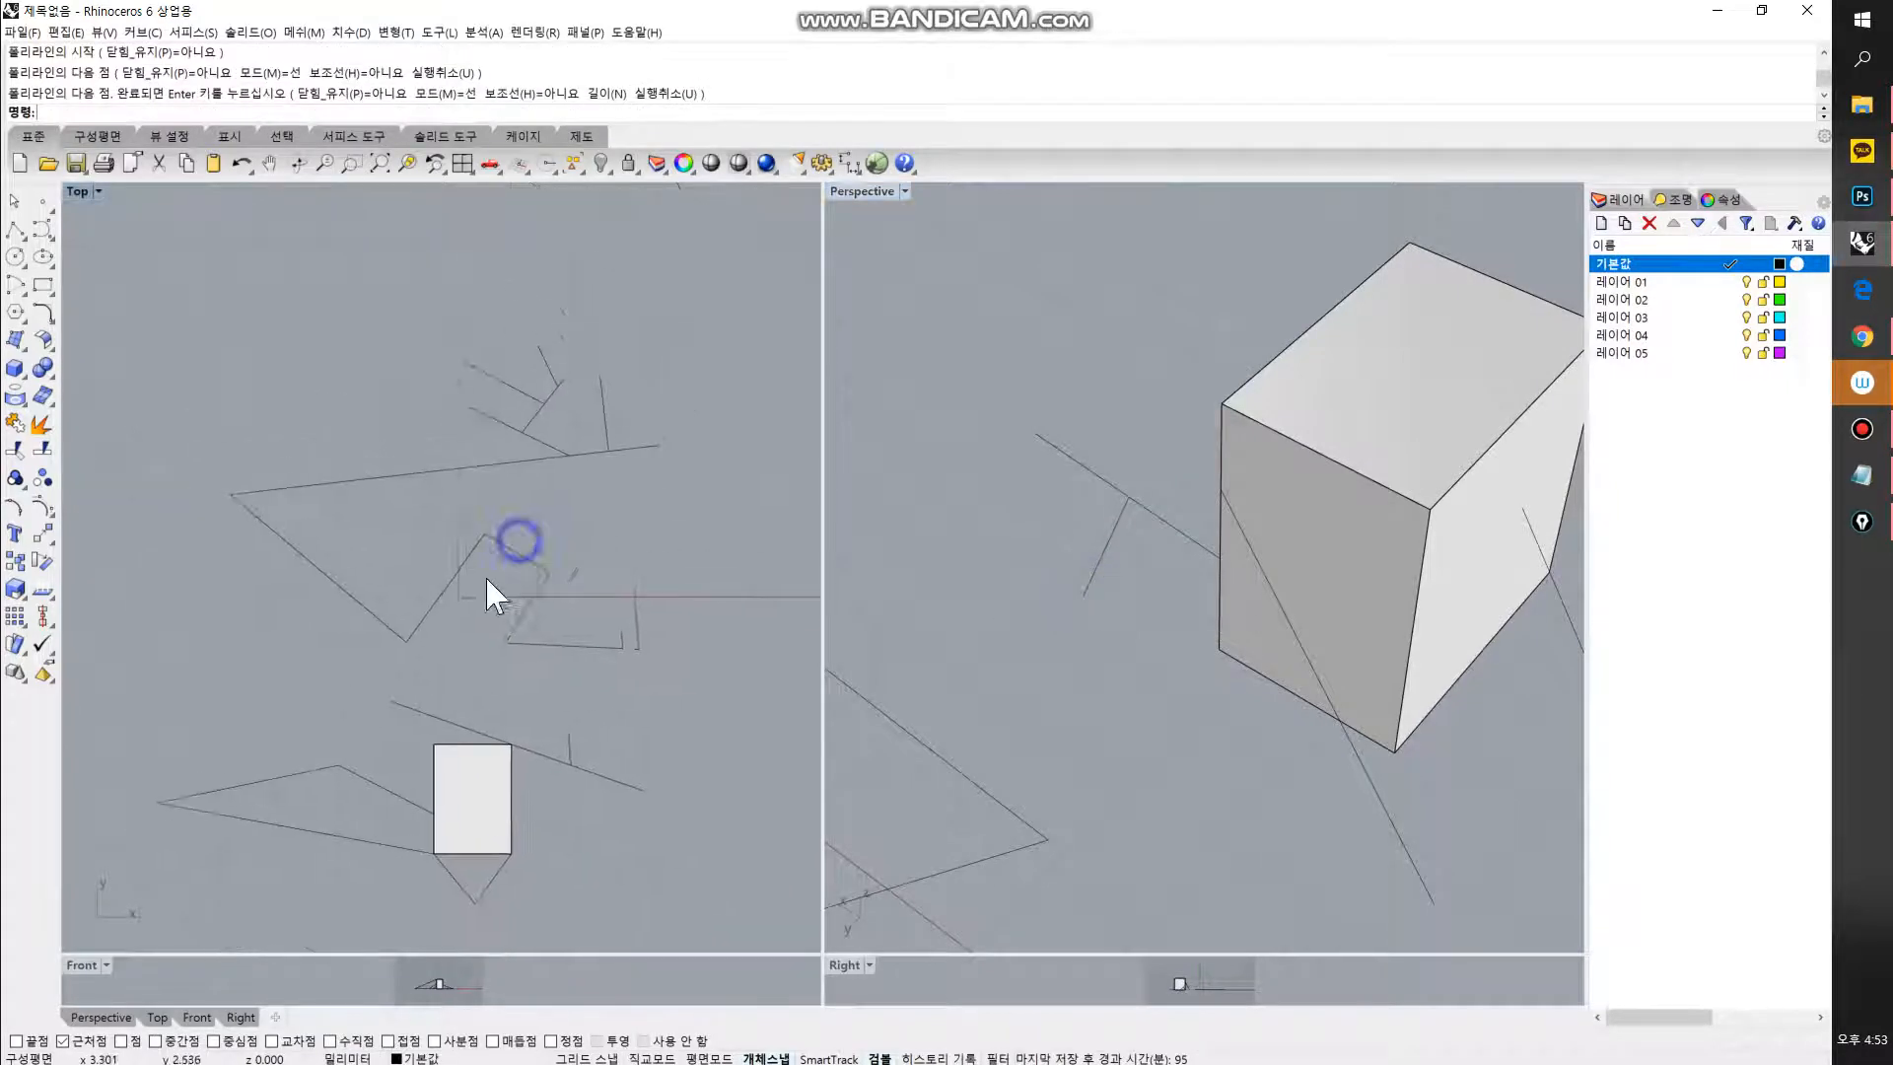
{"action": "scroll", "coordinate": [487, 590], "scroll_direction": "up", "scroll_amount": 4}
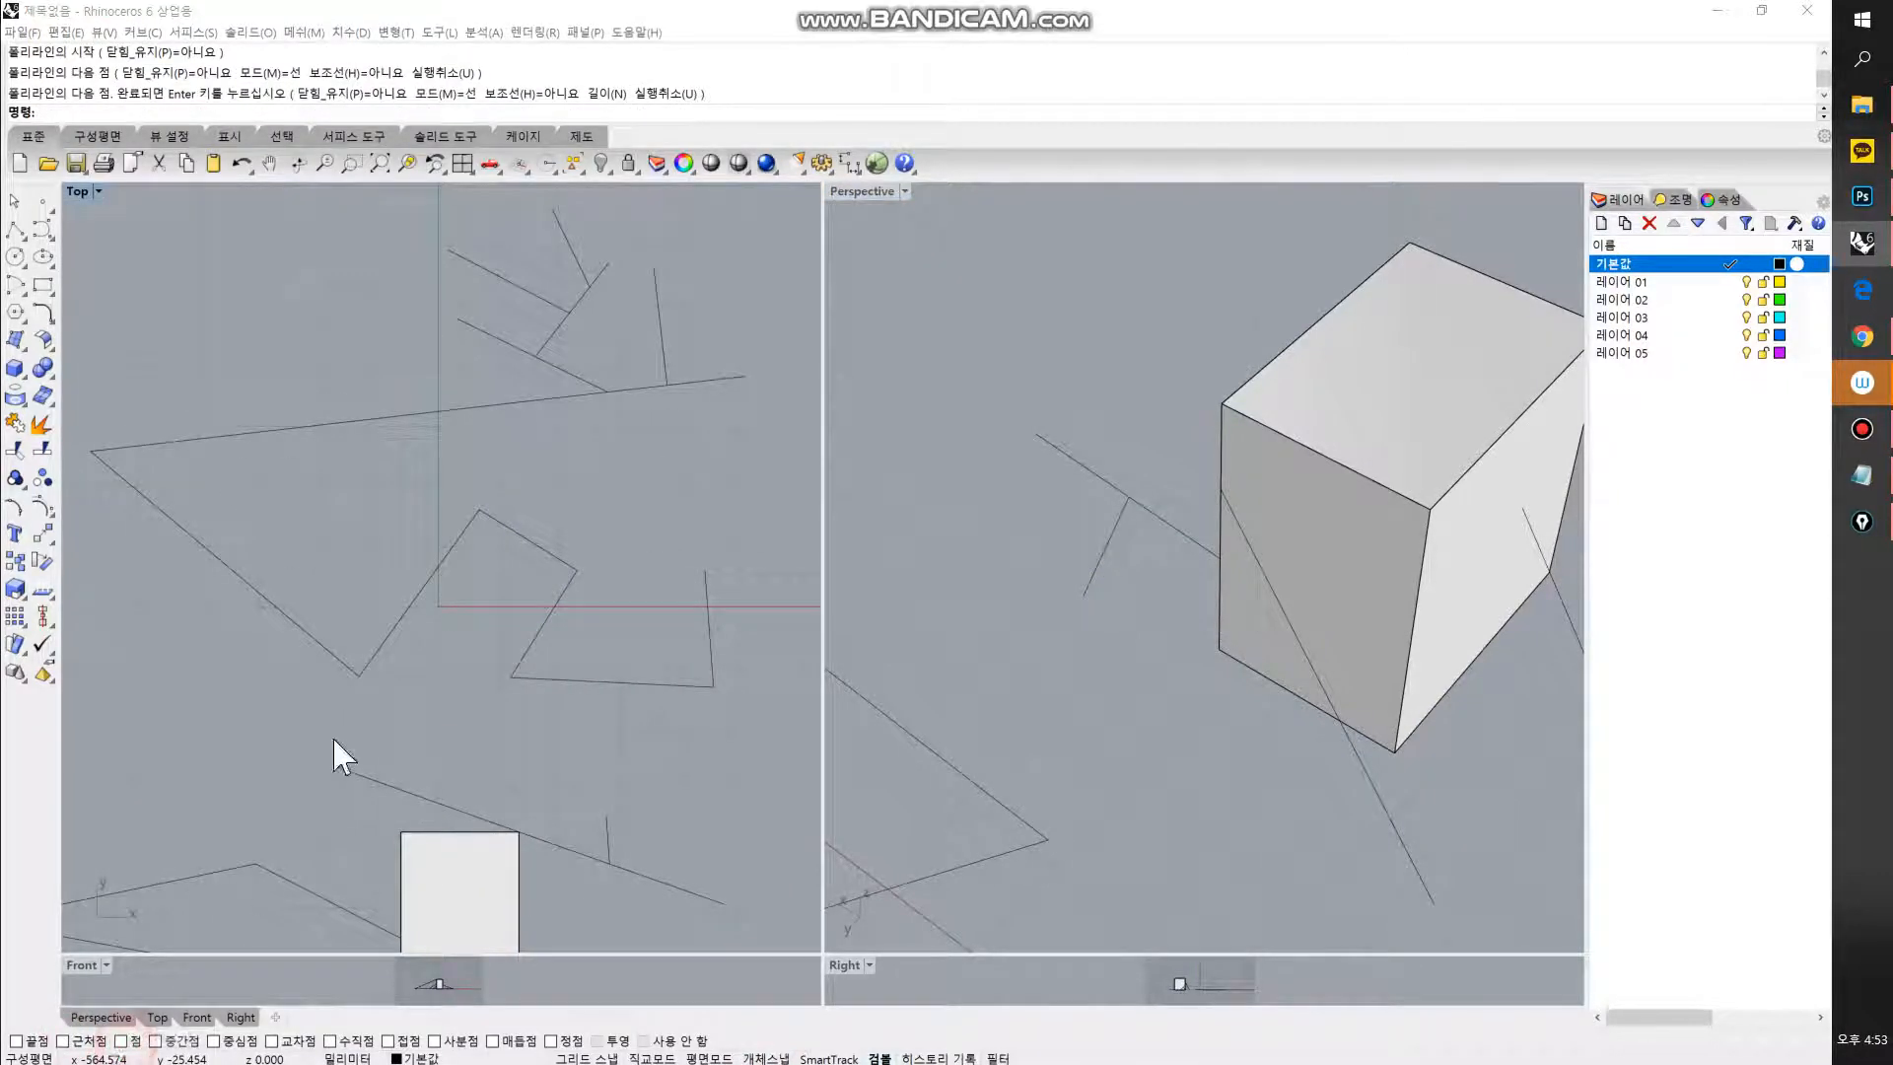
{"action": "left_click", "coordinate": [123, 1041]}
{"action": "right_click_drag", "start_coordinate": [412, 343], "coordinate": [435, 403]}
{"action": "right_click", "coordinate": [447, 398]}
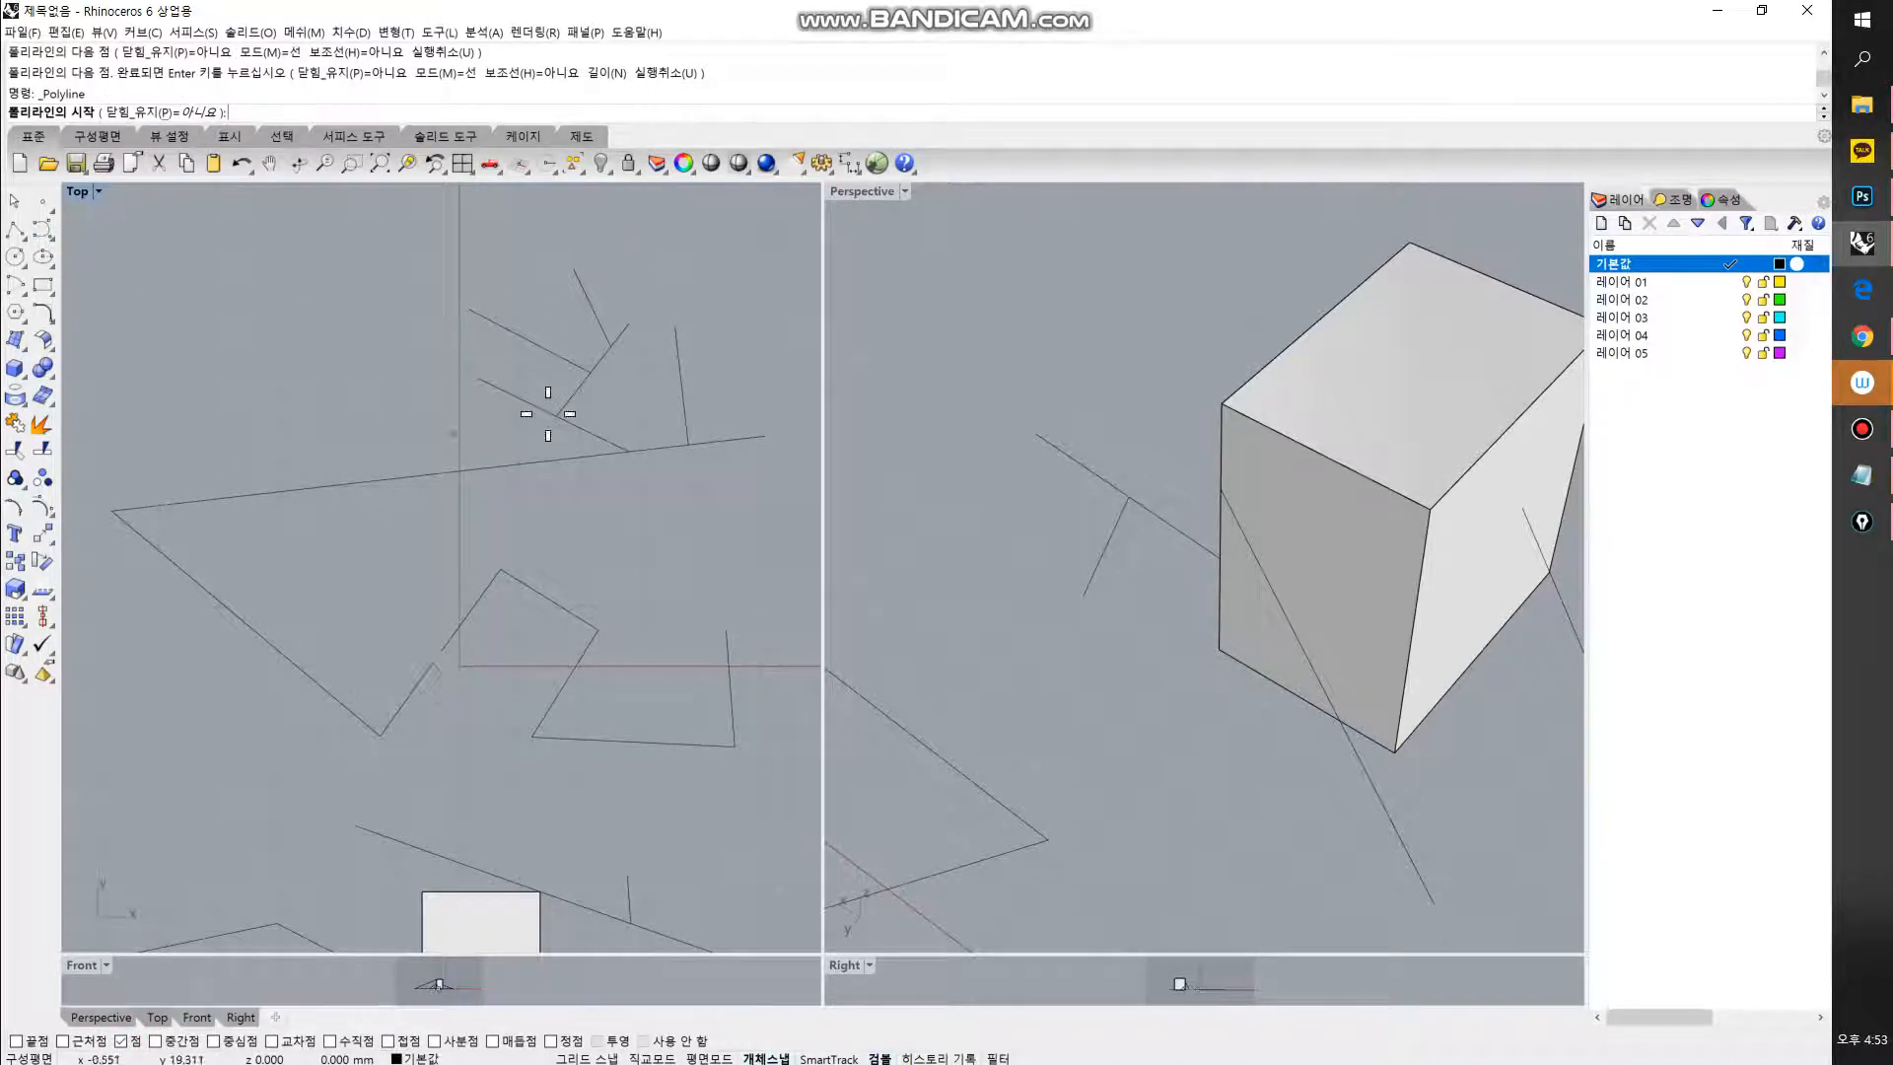
{"action": "right_click_drag", "start_coordinate": [427, 473], "coordinate": [574, 507]}
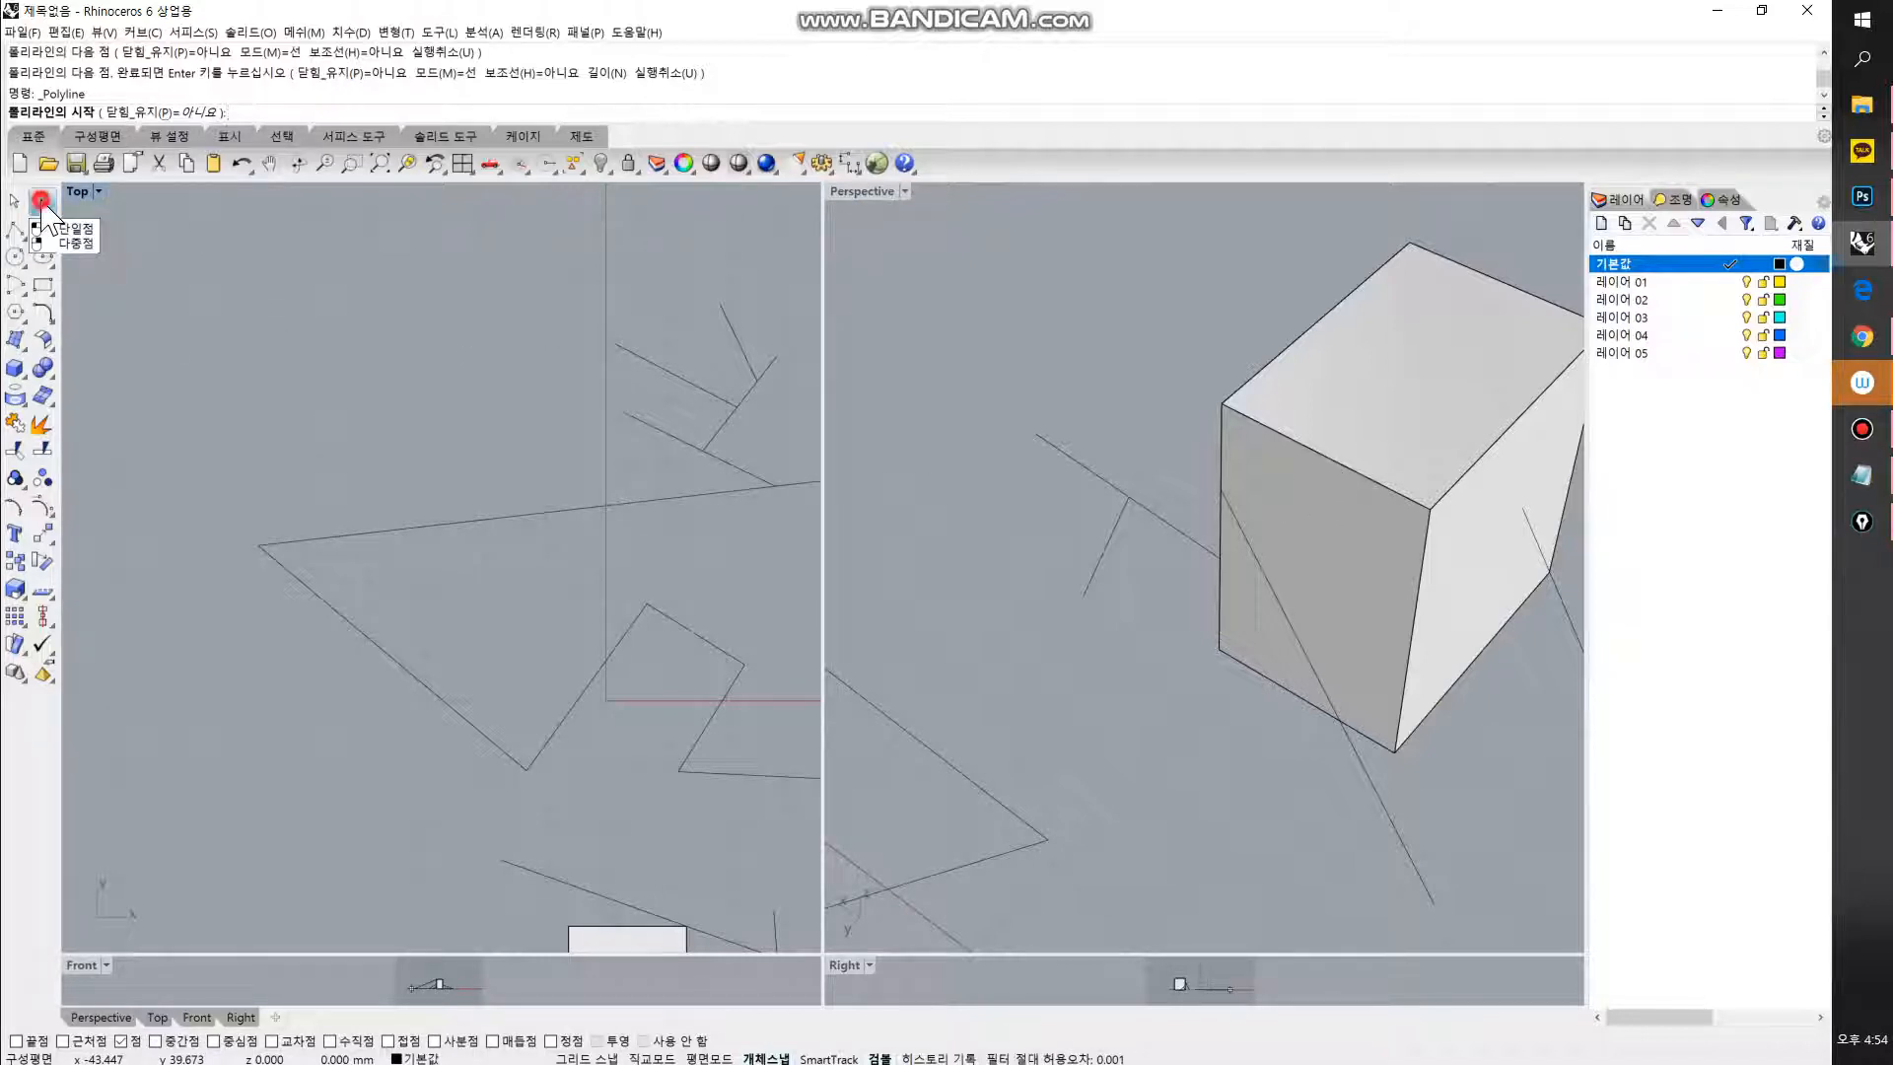
Step: Place four single points in the empty area above the long line's left end in the Top view
{"action": "left_click", "coordinate": [40, 200]}
{"action": "left_click", "coordinate": [212, 301]}
{"action": "left_click", "coordinate": [41, 204]}
{"action": "left_click", "coordinate": [295, 283]}
{"action": "right_click", "coordinate": [279, 359]}
{"action": "left_click", "coordinate": [370, 321]}
{"action": "right_click", "coordinate": [370, 322]}
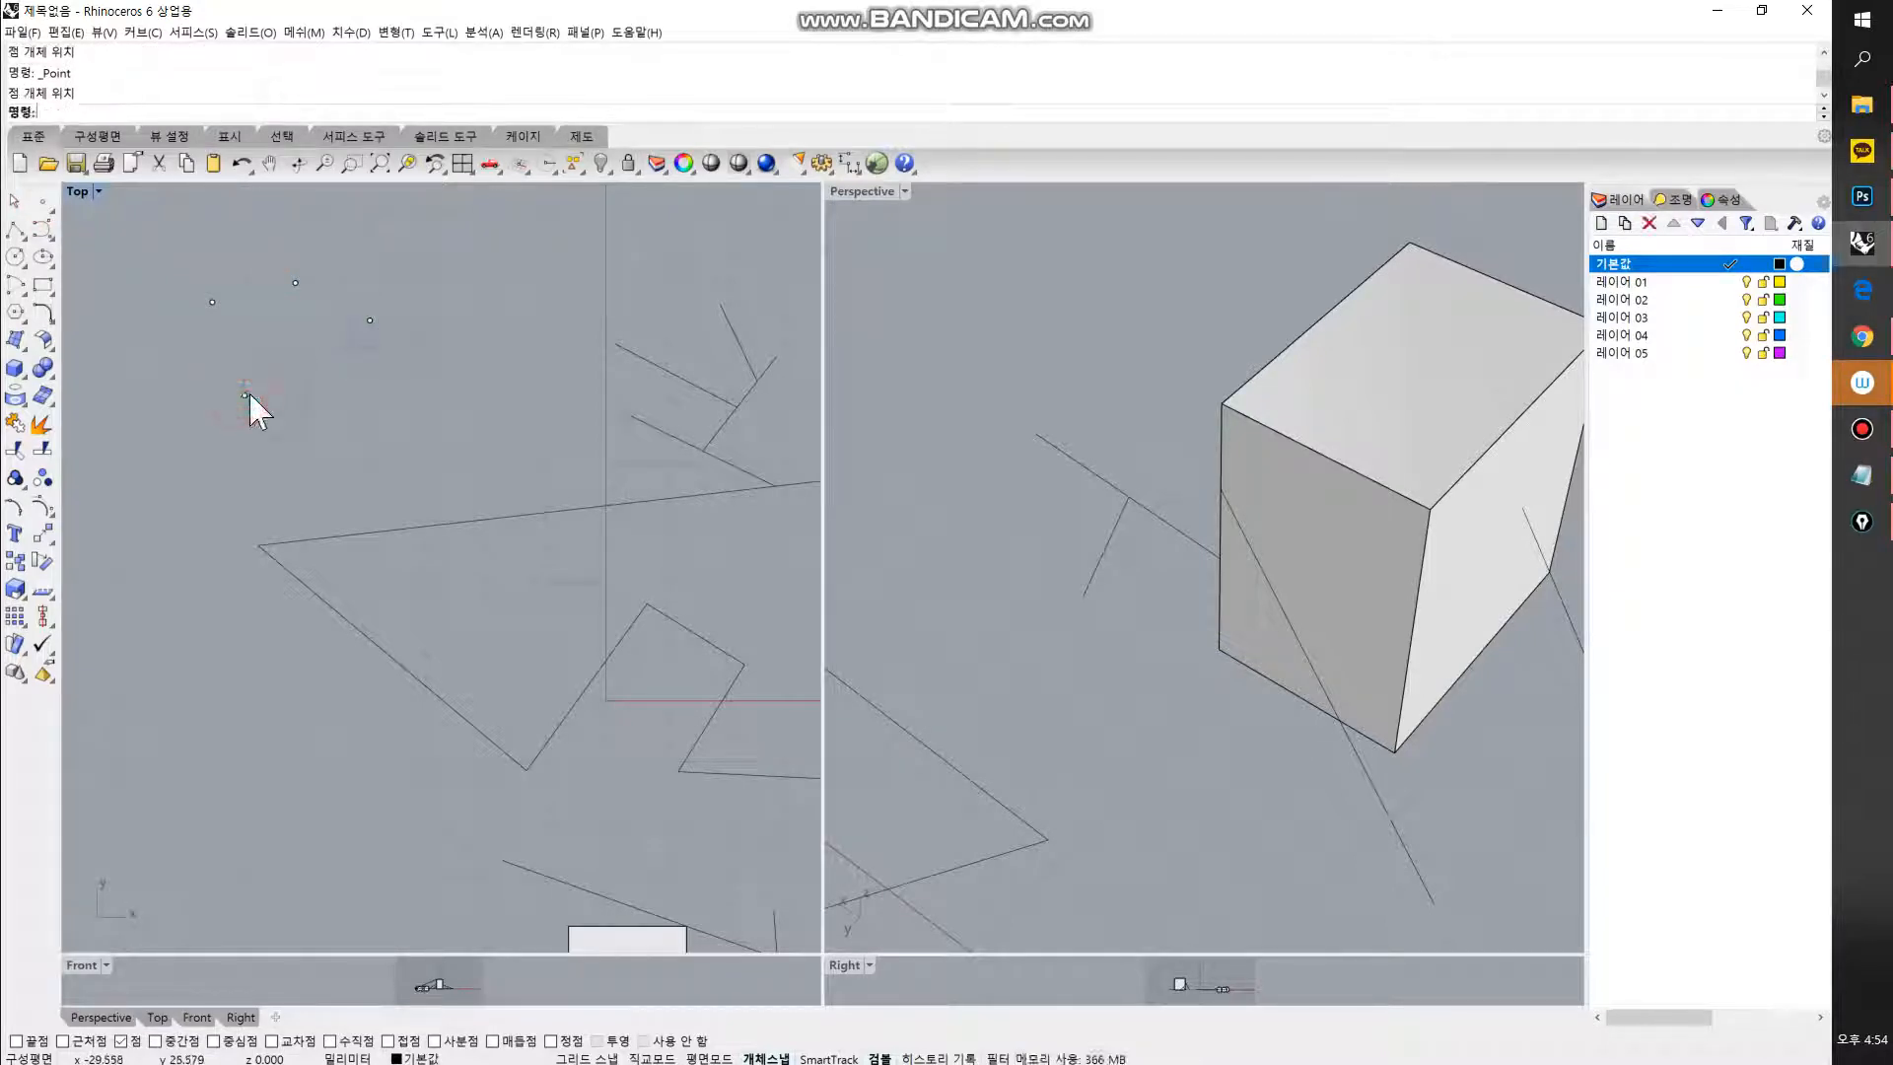
Step: Draw a closed four-sided polyline through the four point objects
{"action": "scroll", "coordinate": [76, 272], "scroll_direction": "up", "scroll_amount": 2}
{"action": "left_click", "coordinate": [14, 229]}
{"action": "left_click", "coordinate": [285, 424]}
{"action": "left_click", "coordinate": [243, 309]}
{"action": "left_click", "coordinate": [346, 285]}
{"action": "left_click", "coordinate": [438, 332]}
{"action": "left_click", "coordinate": [284, 425]}
{"action": "right_click", "coordinate": [414, 434]}
Step: Cut the four points together with the closed polyline connecting them
{"action": "scroll", "coordinate": [433, 444], "scroll_direction": "up", "scroll_amount": 2}
{"action": "right_click_drag", "start_coordinate": [1360, 634], "coordinate": [1281, 686]}
{"action": "scroll", "coordinate": [1424, 708], "scroll_direction": "up", "scroll_amount": 2}
{"action": "right_click_drag", "start_coordinate": [1168, 667], "coordinate": [1113, 631], "text": "shift"}
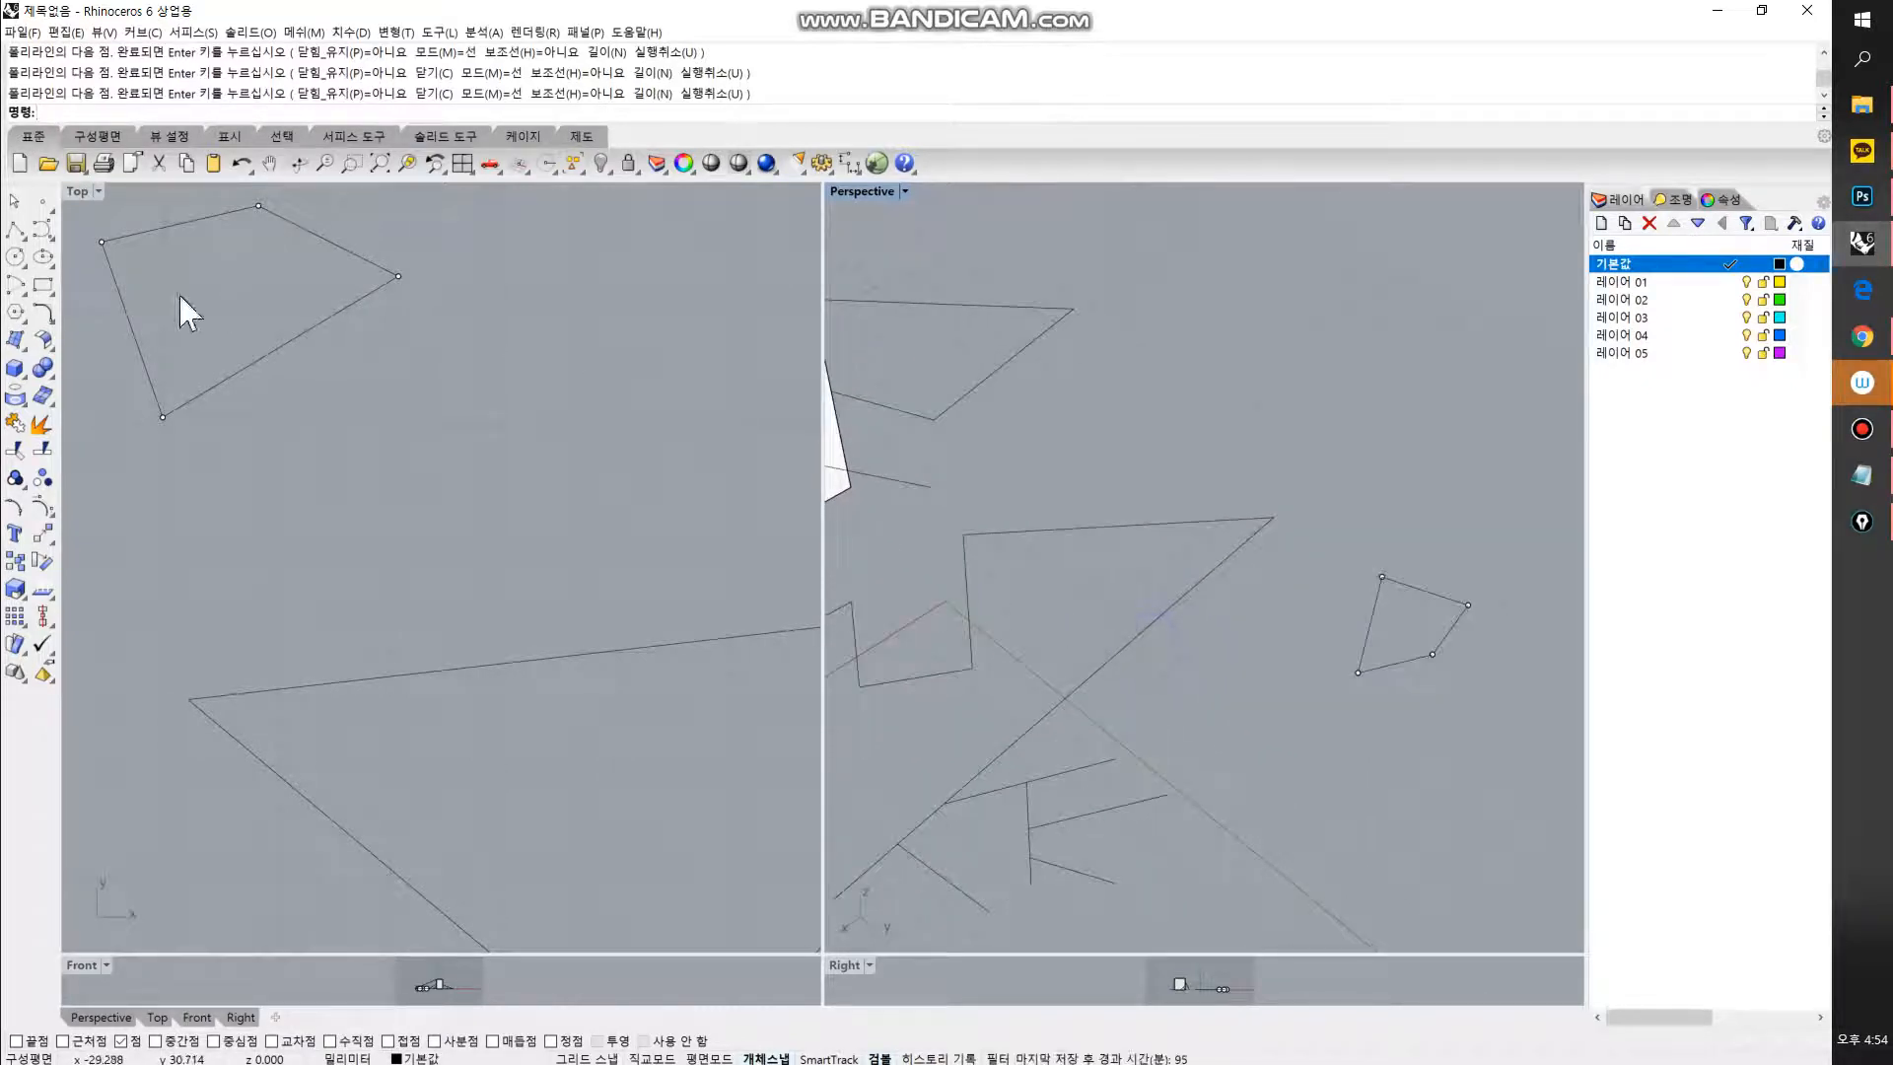
{"action": "right_click_drag", "start_coordinate": [247, 267], "coordinate": [386, 331]}
{"action": "left_click_drag", "start_coordinate": [587, 240], "coordinate": [122, 505]}
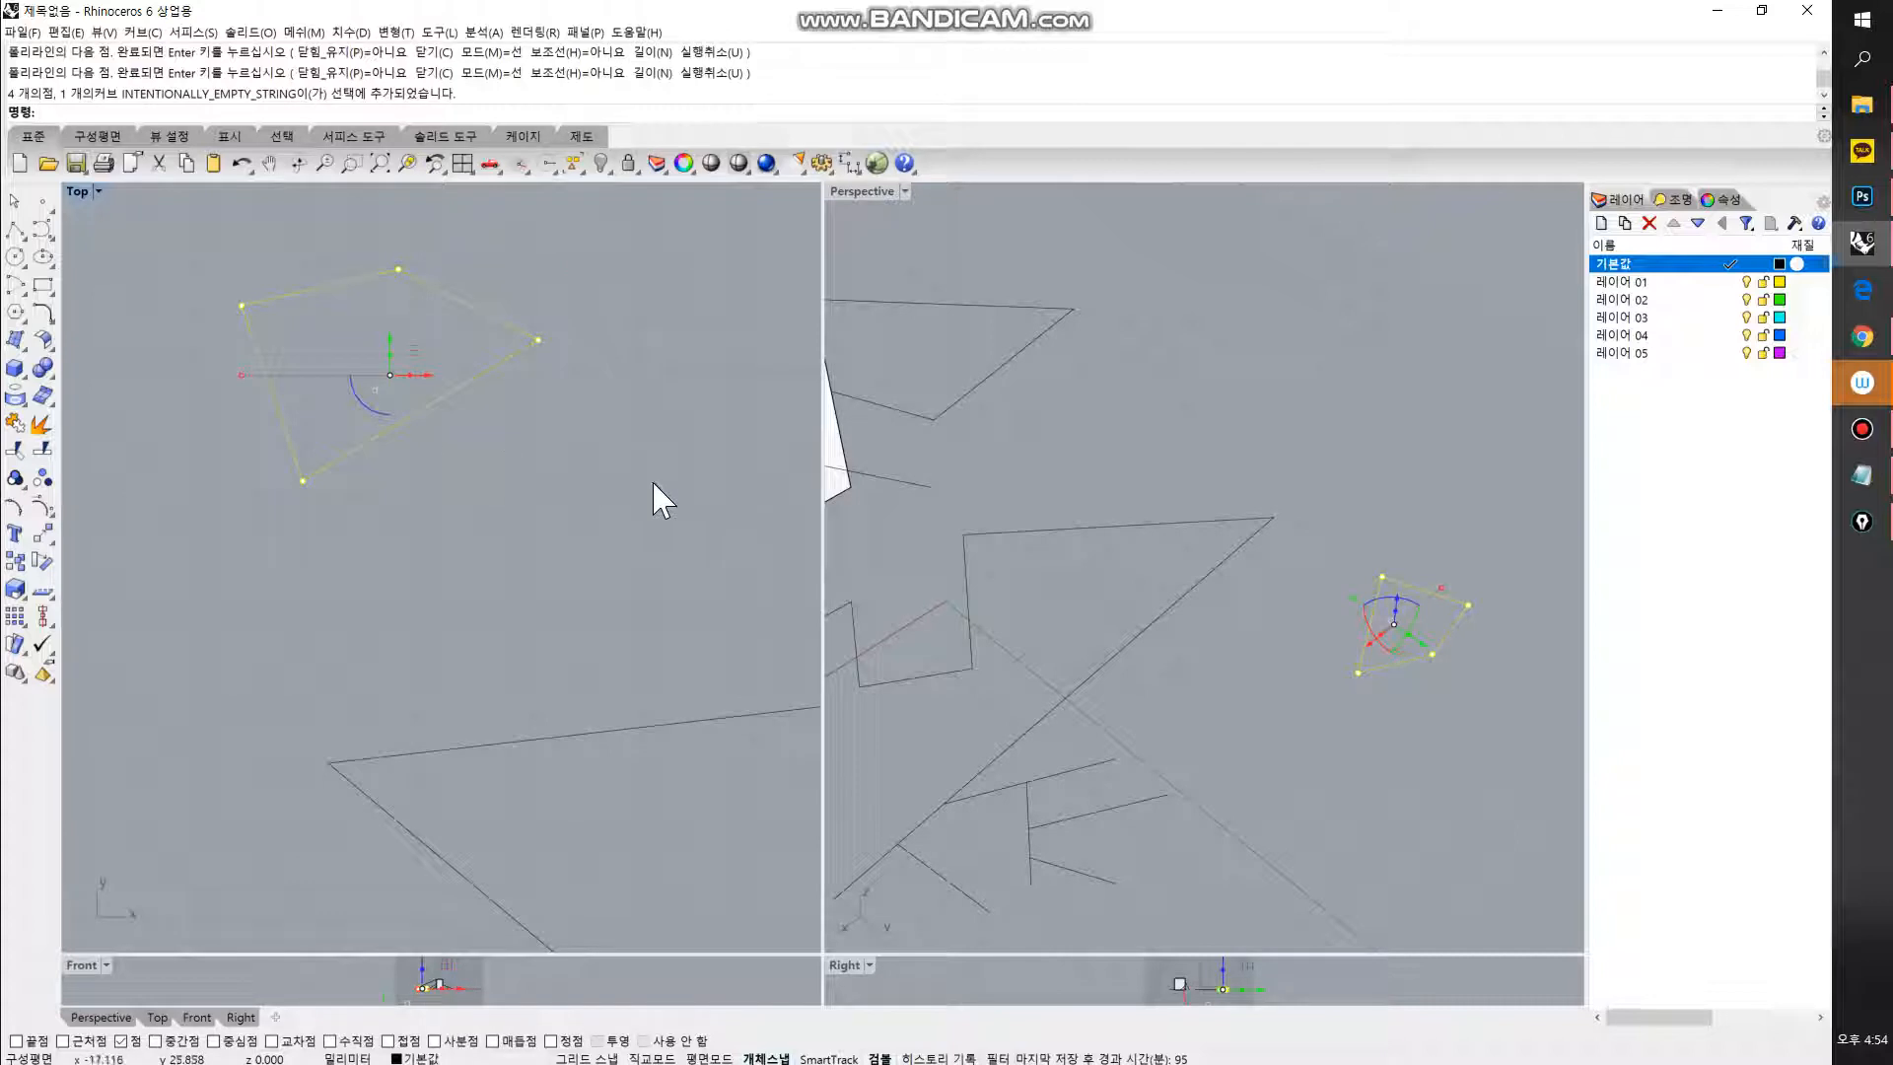
{"action": "key", "text": "ctrl+x"}
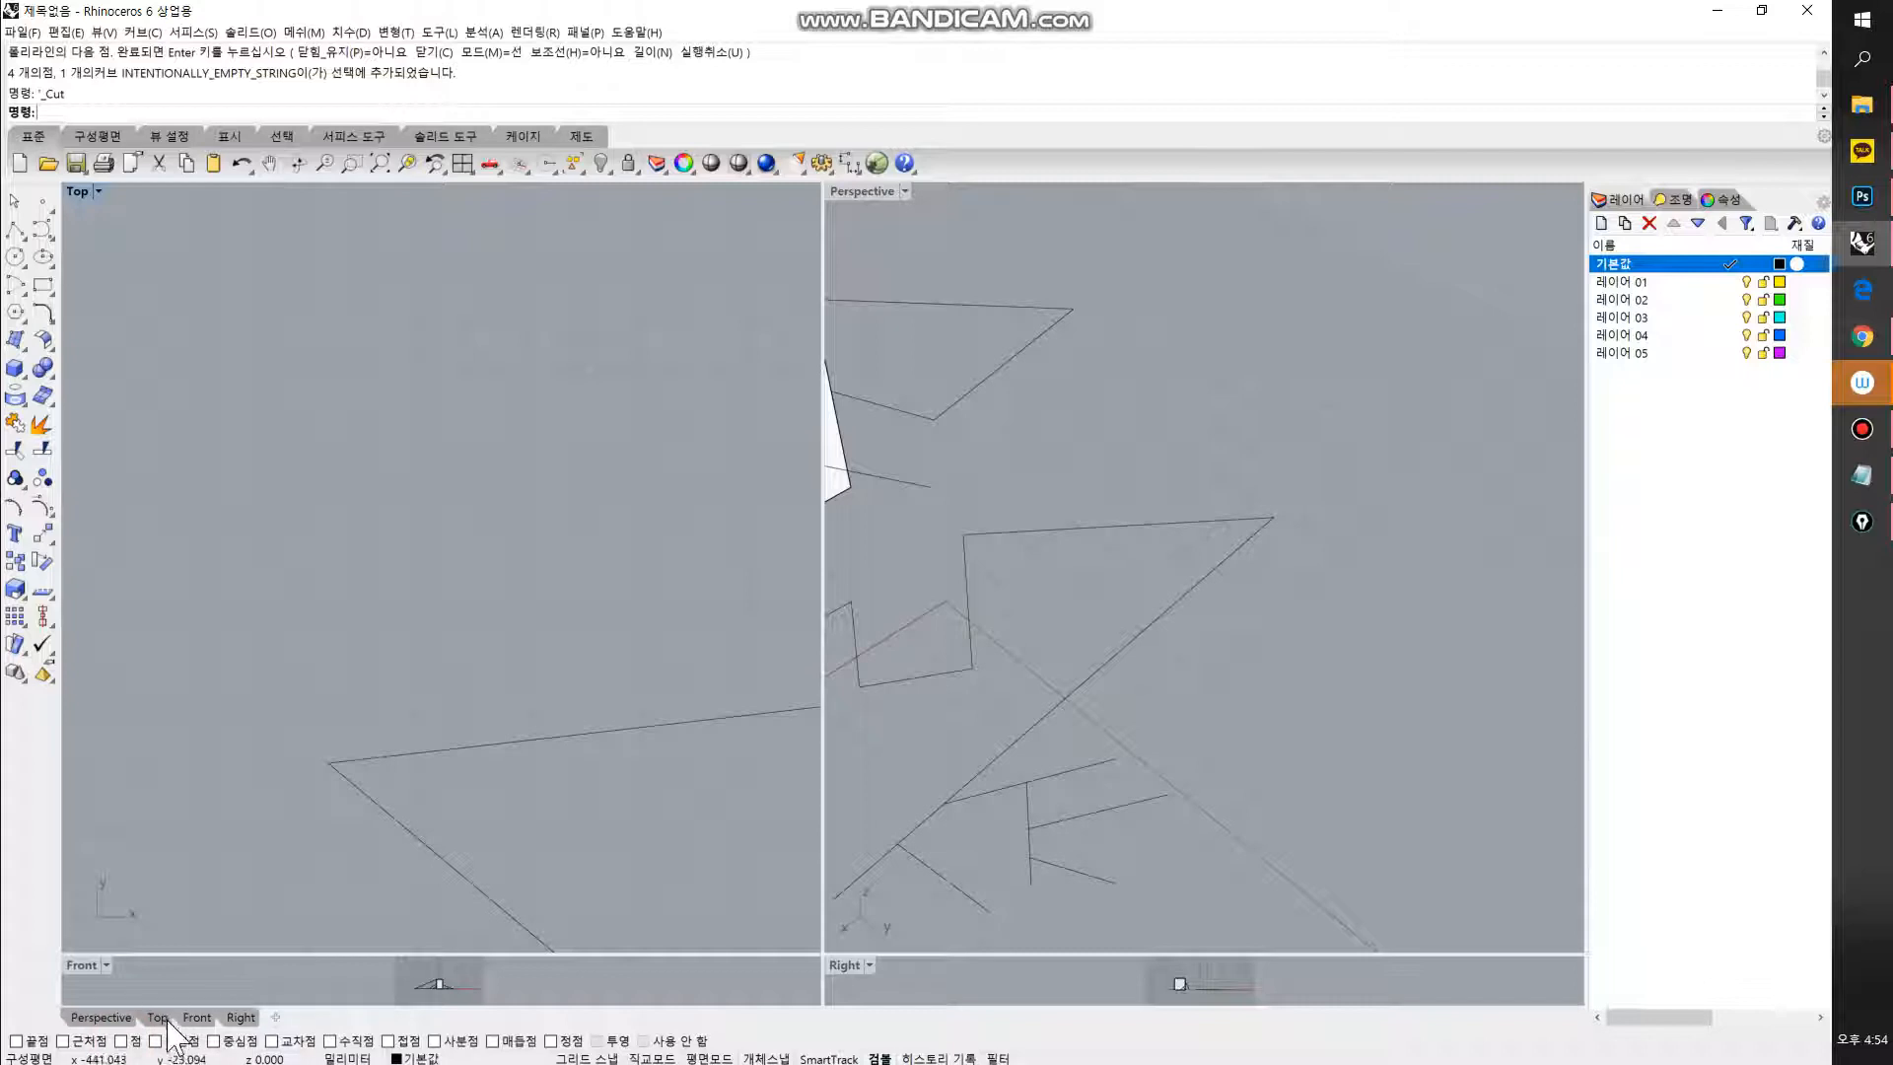
Step: Switch the object snap from Point to Midpoint and select the long slanted line
{"action": "left_click", "coordinate": [156, 1043]}
{"action": "scroll", "coordinate": [419, 593], "scroll_direction": "down", "scroll_amount": 8}
{"action": "right_click_drag", "start_coordinate": [520, 668], "coordinate": [375, 664]}
{"action": "scroll", "coordinate": [588, 640], "scroll_direction": "up", "scroll_amount": 2}
{"action": "mouse_move", "coordinate": [547, 630]}
{"action": "right_mouse_down"}
{"action": "mouse_move", "coordinate": [639, 656]}
{"action": "mouse_move", "coordinate": [530, 658]}
{"action": "right_mouse_up"}
{"action": "scroll", "coordinate": [503, 660], "scroll_direction": "down", "scroll_amount": 4}
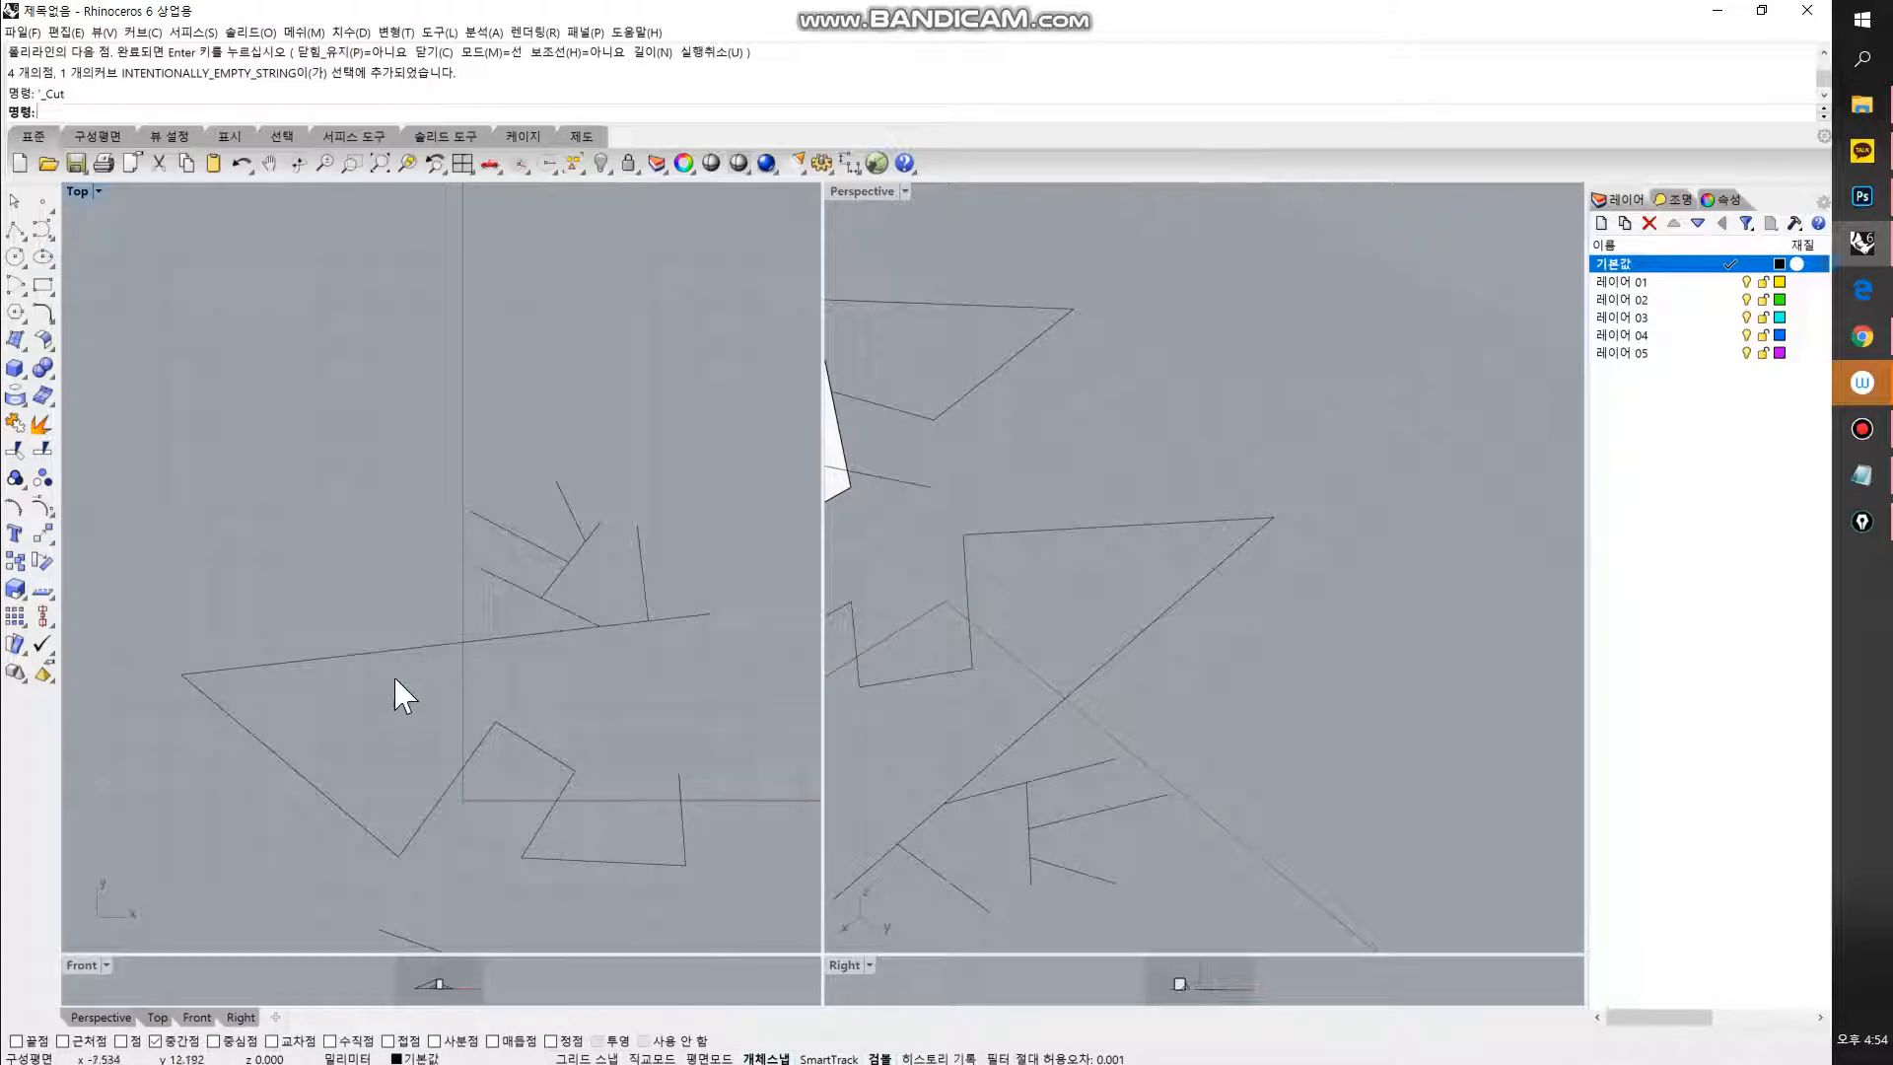
{"action": "scroll", "coordinate": [454, 669], "scroll_direction": "up", "scroll_amount": 1}
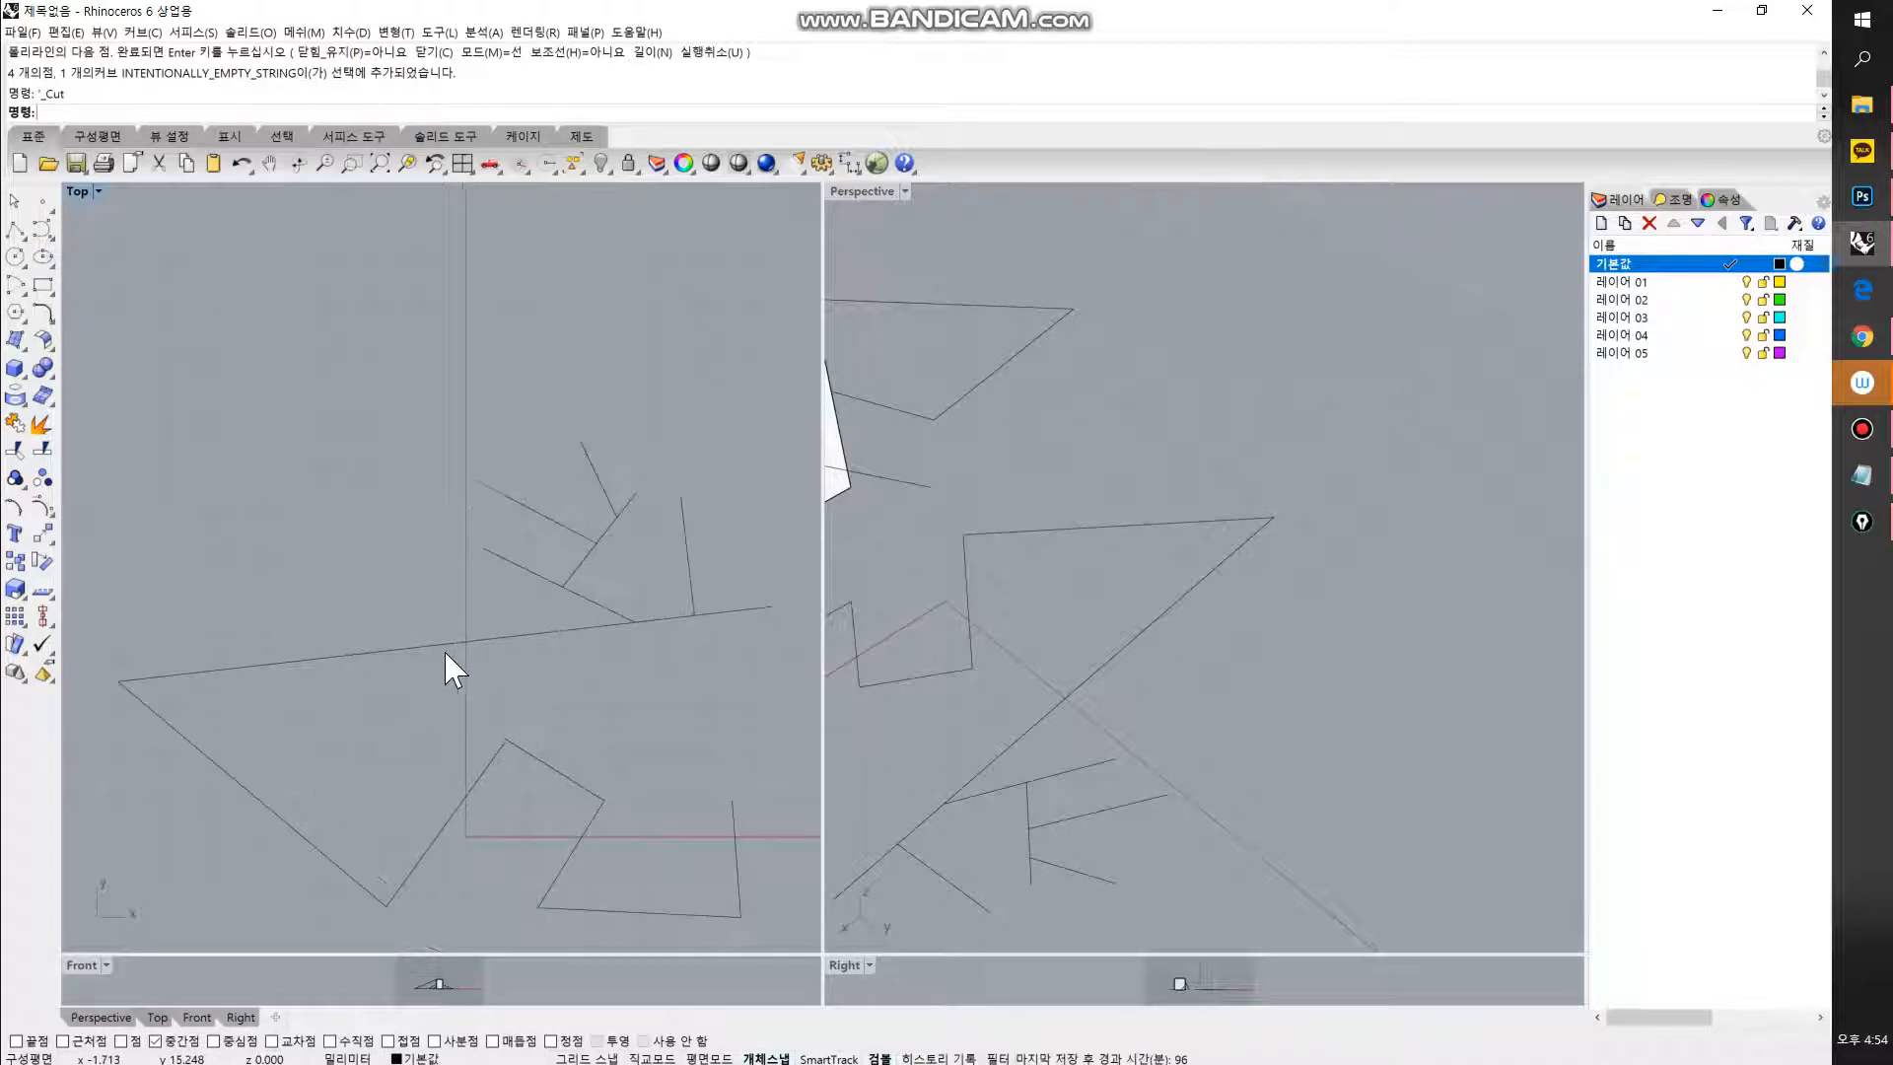
{"action": "left_click", "coordinate": [542, 636]}
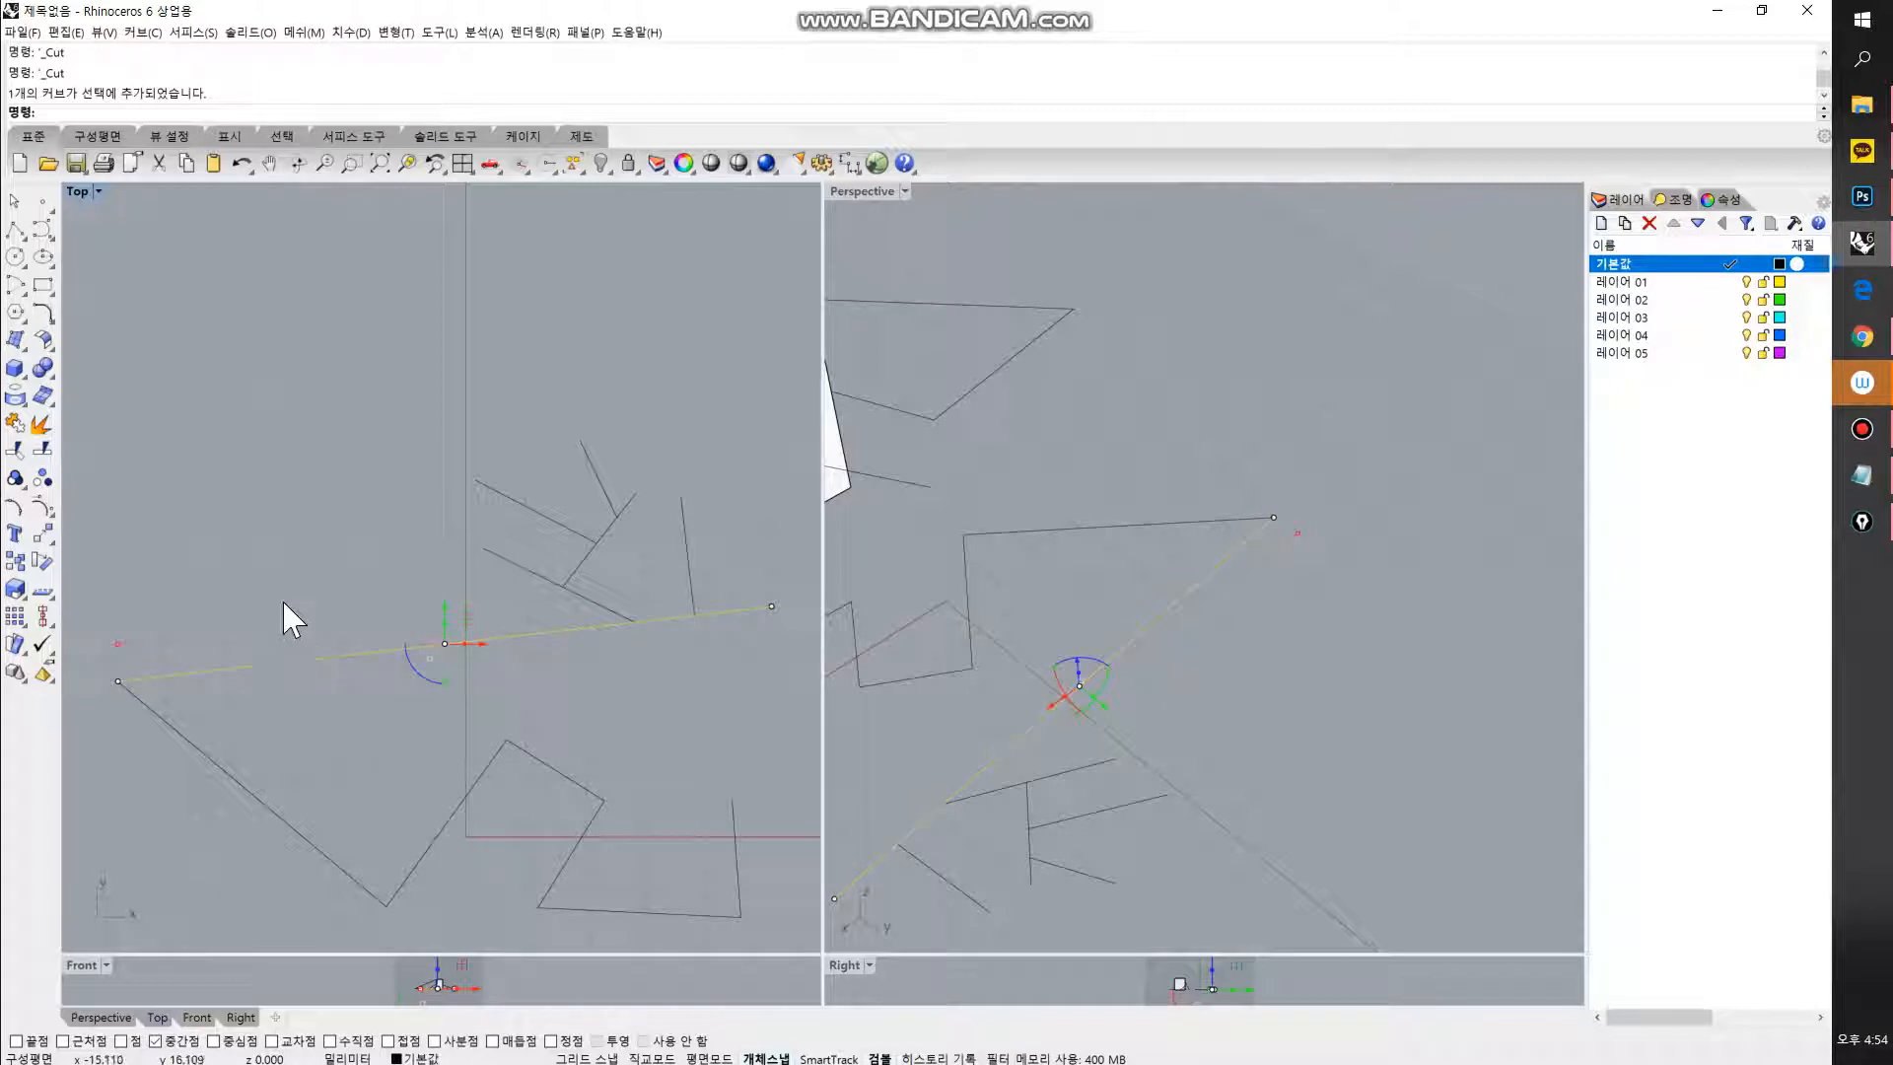
Step: Draw a line in the Top view upward from the midpoint of the long slanted line
{"action": "left_click", "coordinate": [15, 230]}
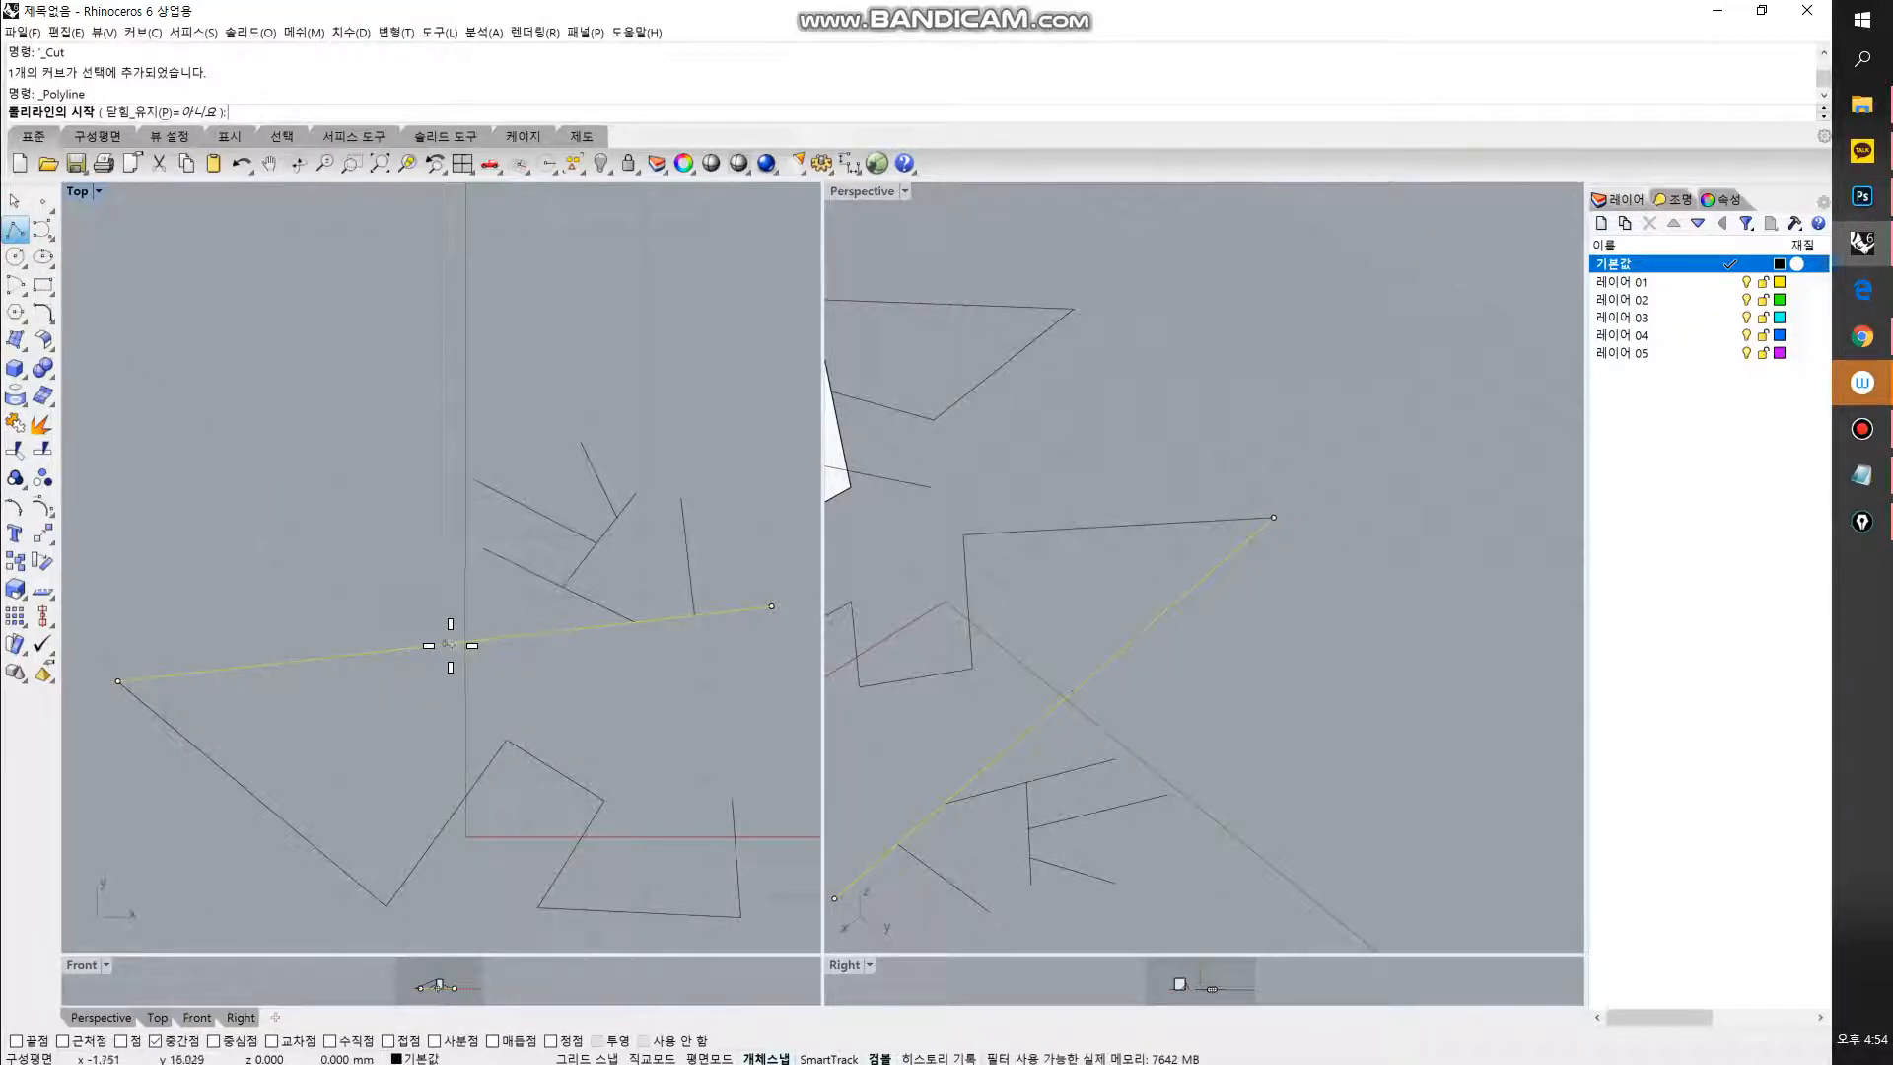
{"action": "left_click", "coordinate": [447, 644]}
{"action": "left_click", "coordinate": [409, 434]}
{"action": "right_click", "coordinate": [372, 558]}
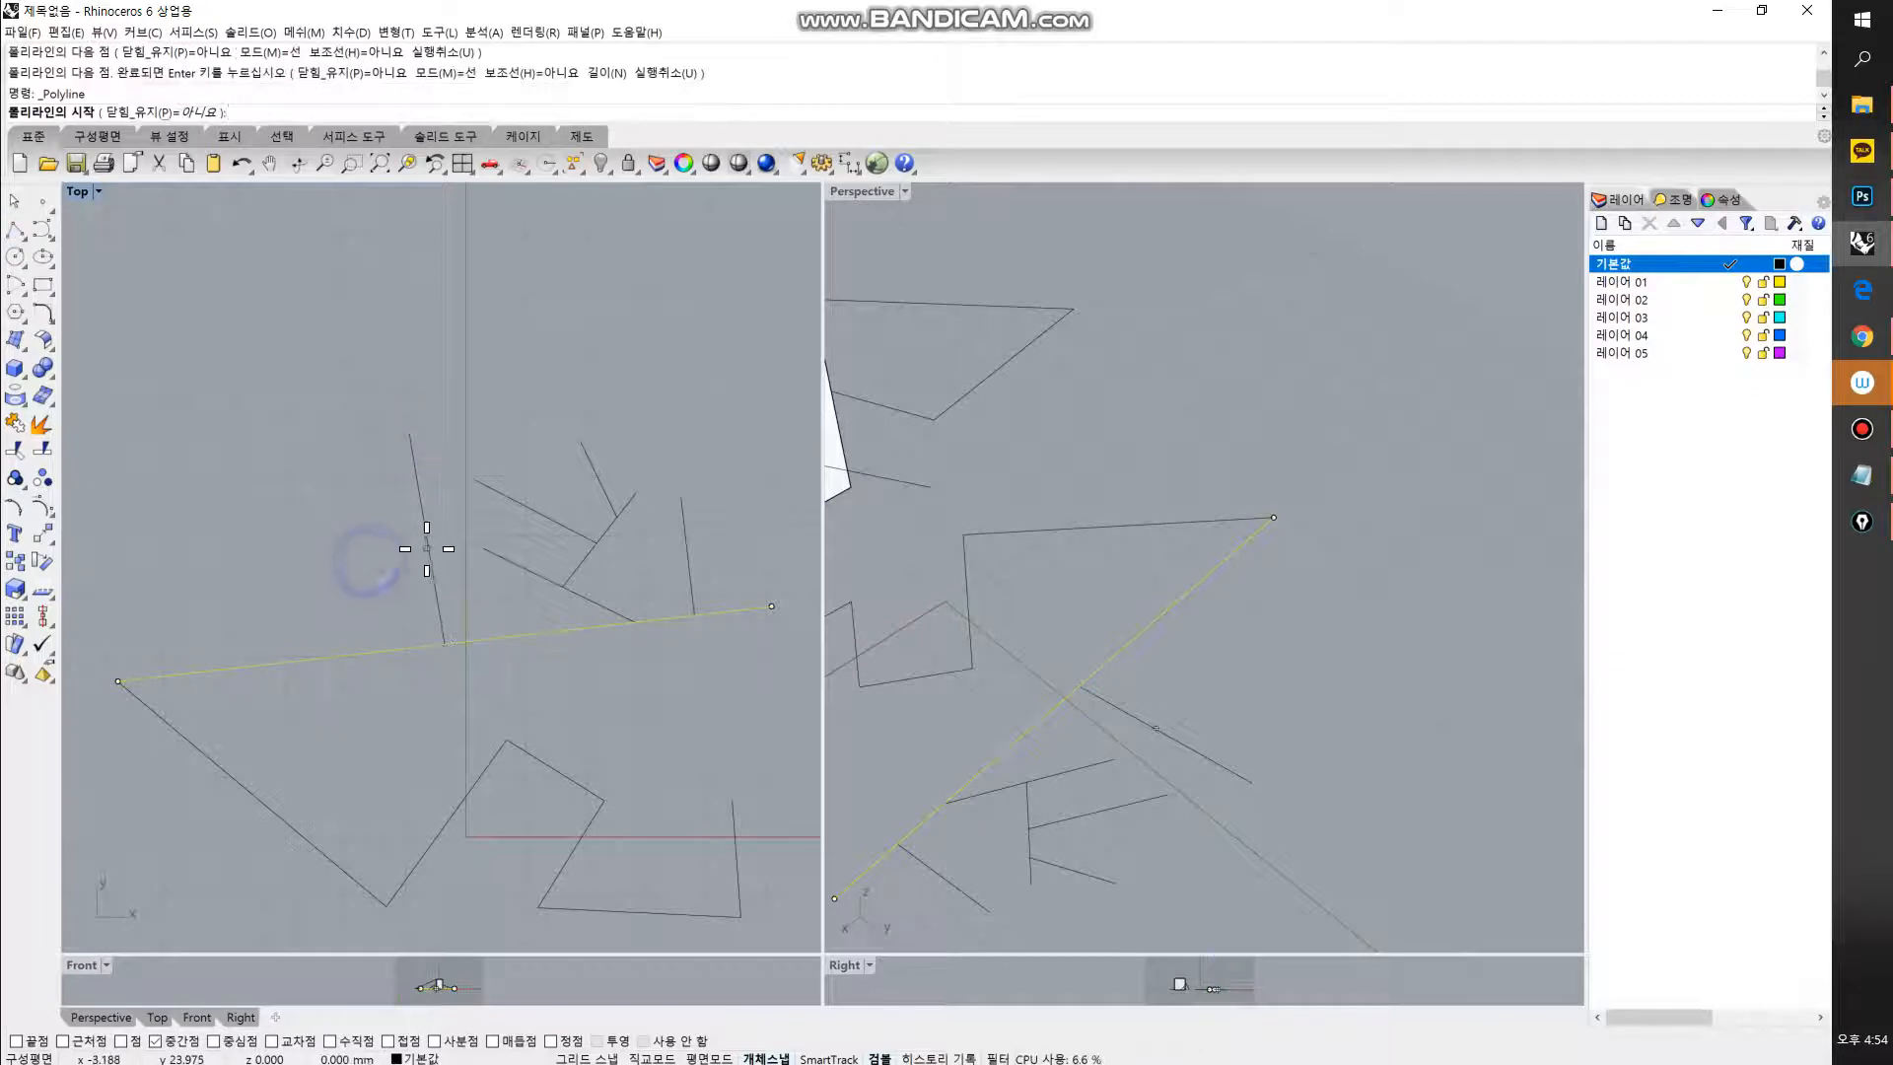
Step: Draw a line leftward from the new line's midpoint, plus another line upward from the midpoint of that one
{"action": "left_click", "coordinate": [426, 539]}
{"action": "left_click", "coordinate": [248, 572]}
{"action": "right_click", "coordinate": [338, 556]}
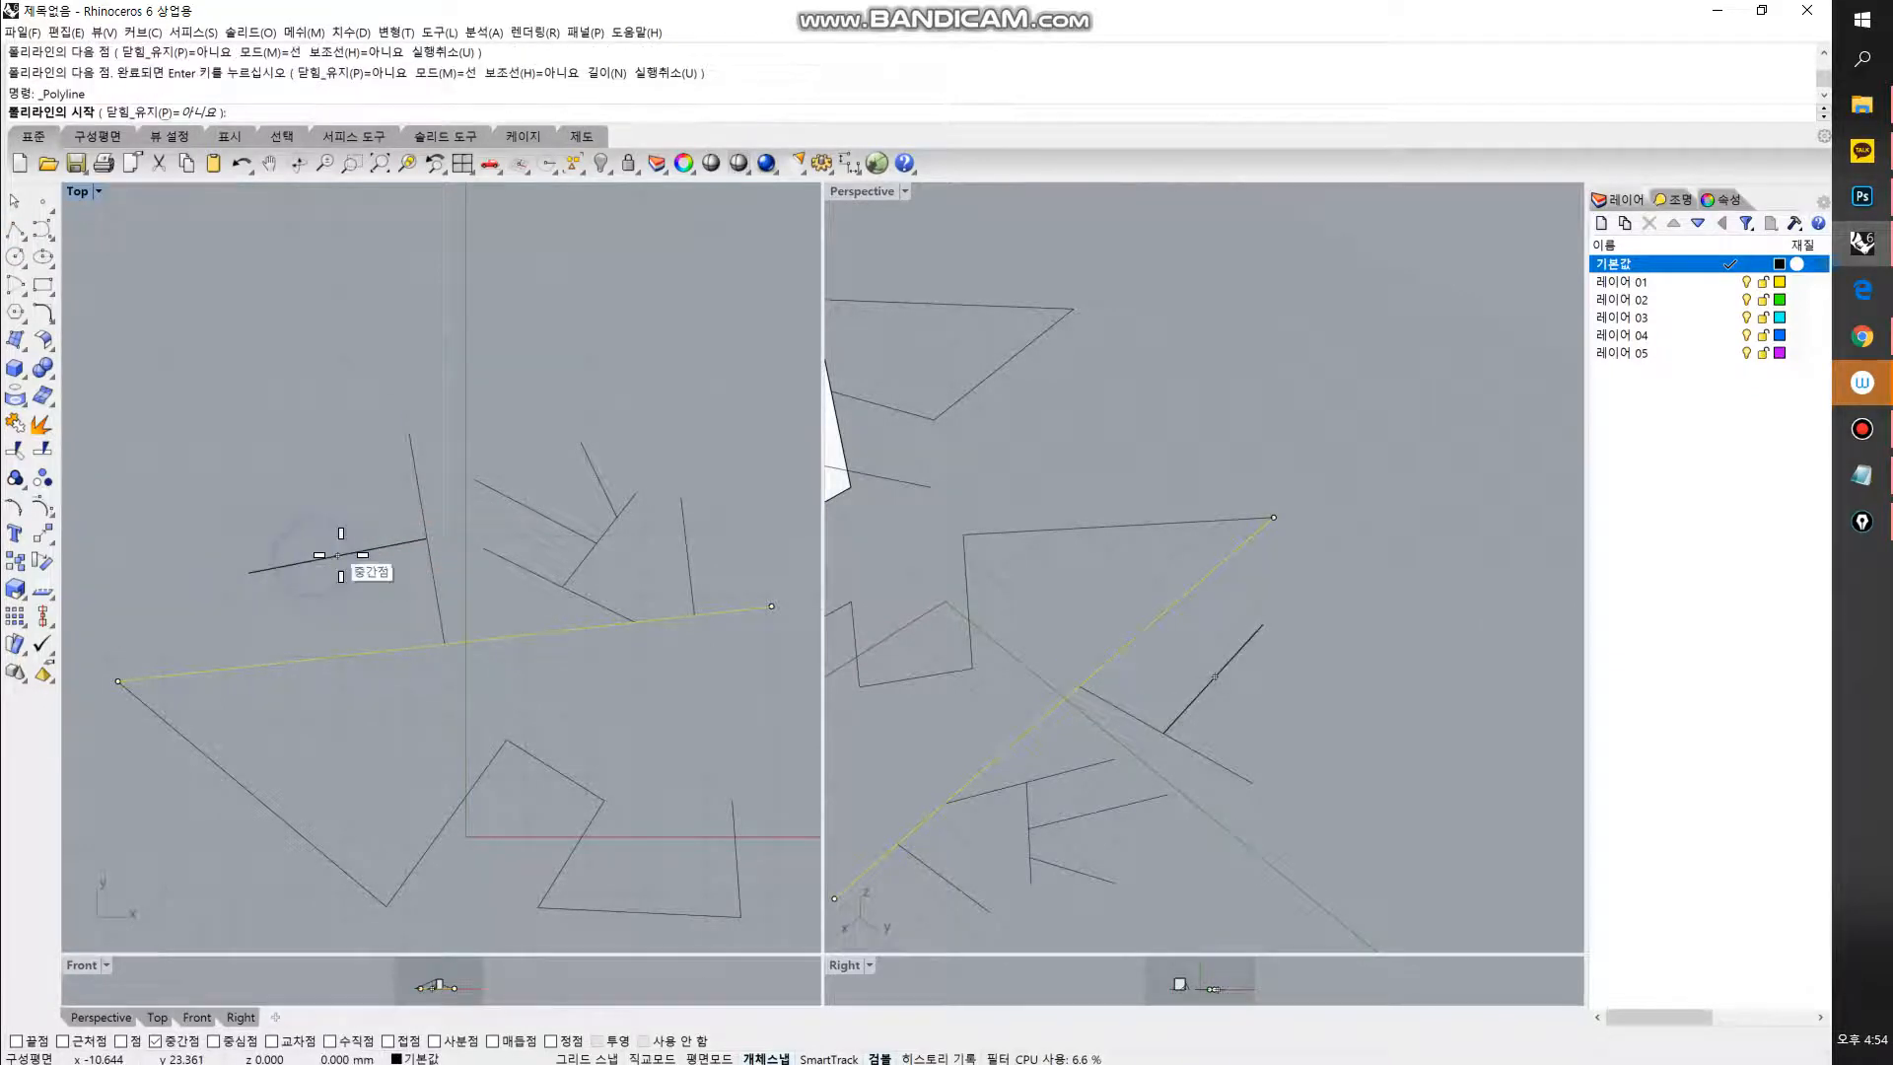
{"action": "left_click", "coordinate": [337, 555]}
{"action": "left_click", "coordinate": [309, 419]}
{"action": "right_click", "coordinate": [340, 483]}
Step: In the Perspective view, draw a line outward from the midpoint of one of the box's top edges
{"action": "scroll", "coordinate": [420, 593], "scroll_direction": "down", "scroll_amount": 4}
{"action": "scroll", "coordinate": [996, 700], "scroll_direction": "down", "scroll_amount": 4}
{"action": "mouse_move", "coordinate": [1008, 703]}
{"action": "right_mouse_down", "text": "shift"}
{"action": "mouse_move", "coordinate": [1079, 727]}
{"action": "mouse_move", "coordinate": [1341, 730]}
{"action": "right_mouse_up", "text": "shift"}
{"action": "scroll", "coordinate": [1164, 524], "scroll_direction": "up", "scroll_amount": 5}
{"action": "right_click_drag", "start_coordinate": [1165, 523], "coordinate": [1217, 489]}
{"action": "scroll", "coordinate": [1081, 441], "scroll_direction": "up", "scroll_amount": 2}
{"action": "right_click", "coordinate": [1071, 431]}
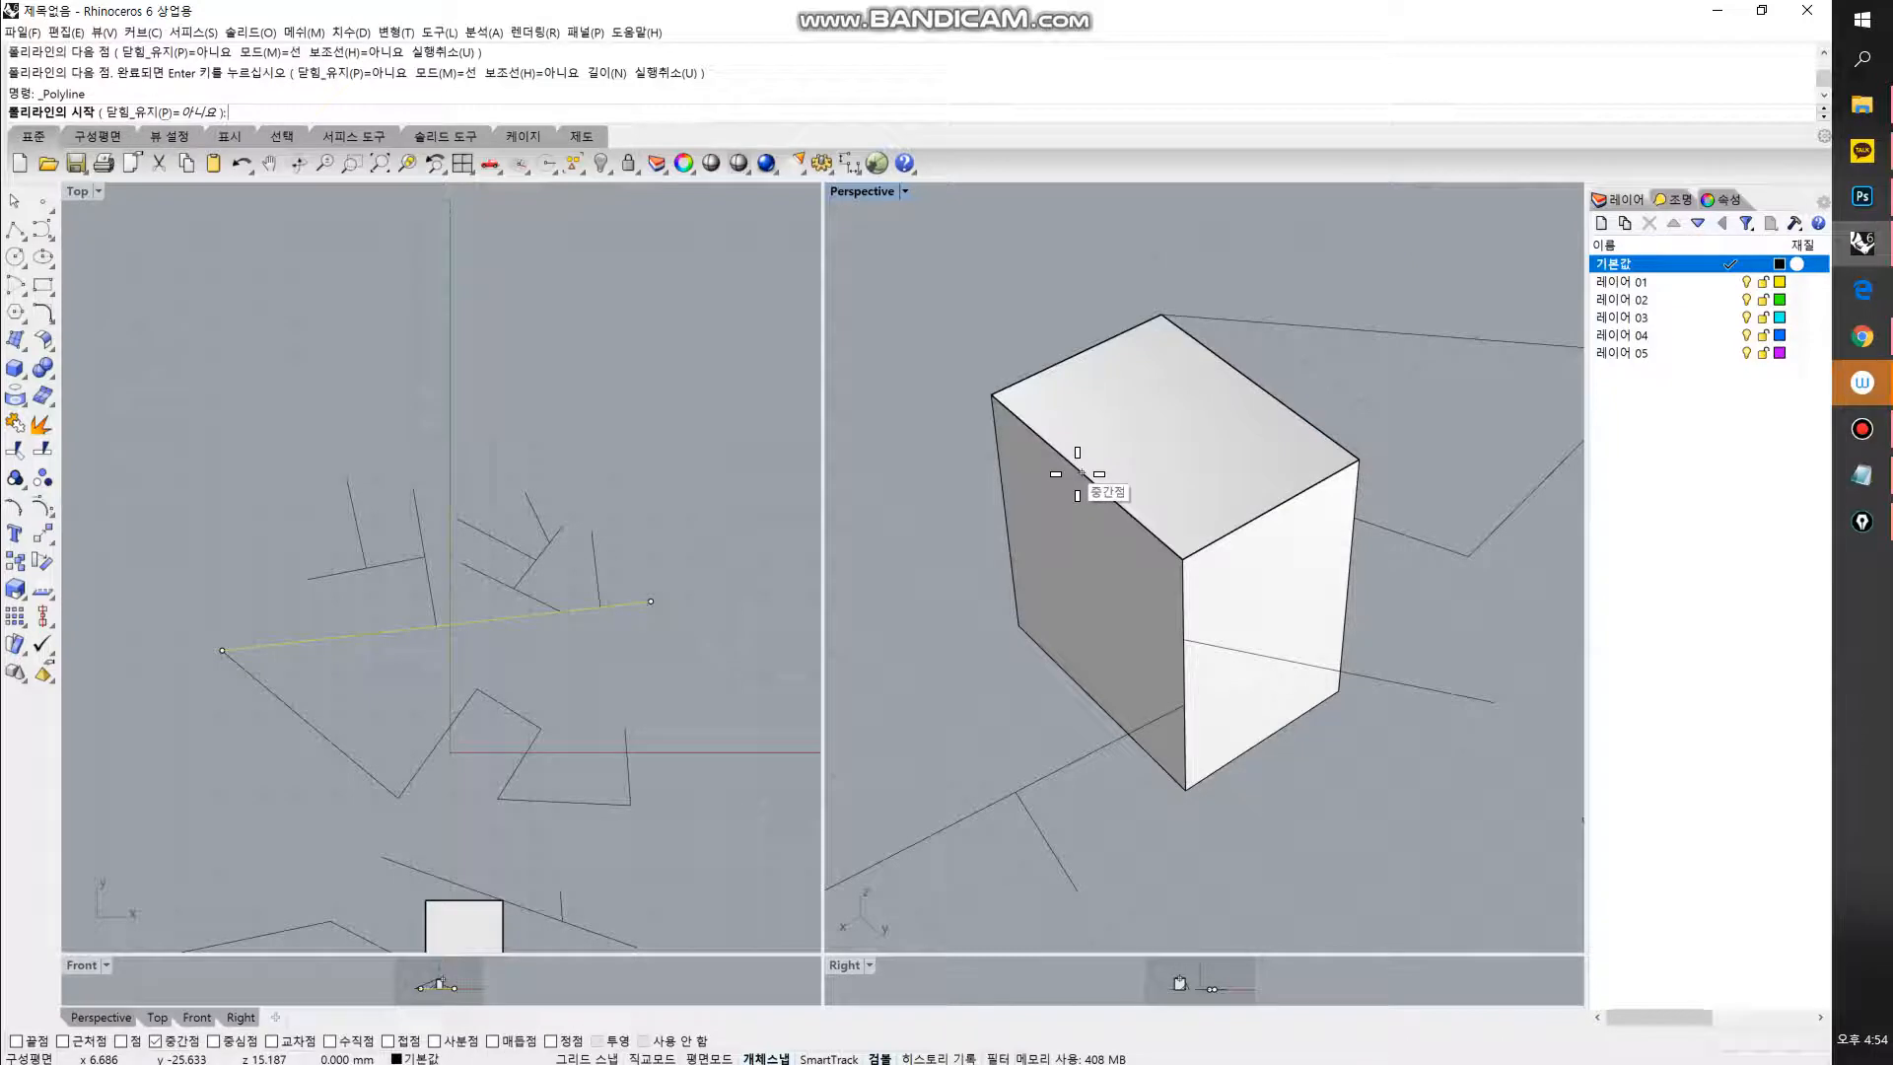
{"action": "left_click", "coordinate": [1081, 474]}
{"action": "left_click", "coordinate": [911, 601]}
{"action": "right_click", "coordinate": [908, 594]}
Step: Draw a second line outward from the midpoint of the adjacent top edge of the box
{"action": "right_click_drag", "start_coordinate": [902, 589], "coordinate": [1183, 596]}
{"action": "right_click", "coordinate": [1173, 647]}
{"action": "left_click", "coordinate": [1093, 661]}
{"action": "left_click", "coordinate": [888, 653]}
{"action": "right_click", "coordinate": [887, 652]}
{"action": "right_click", "coordinate": [1086, 592]}
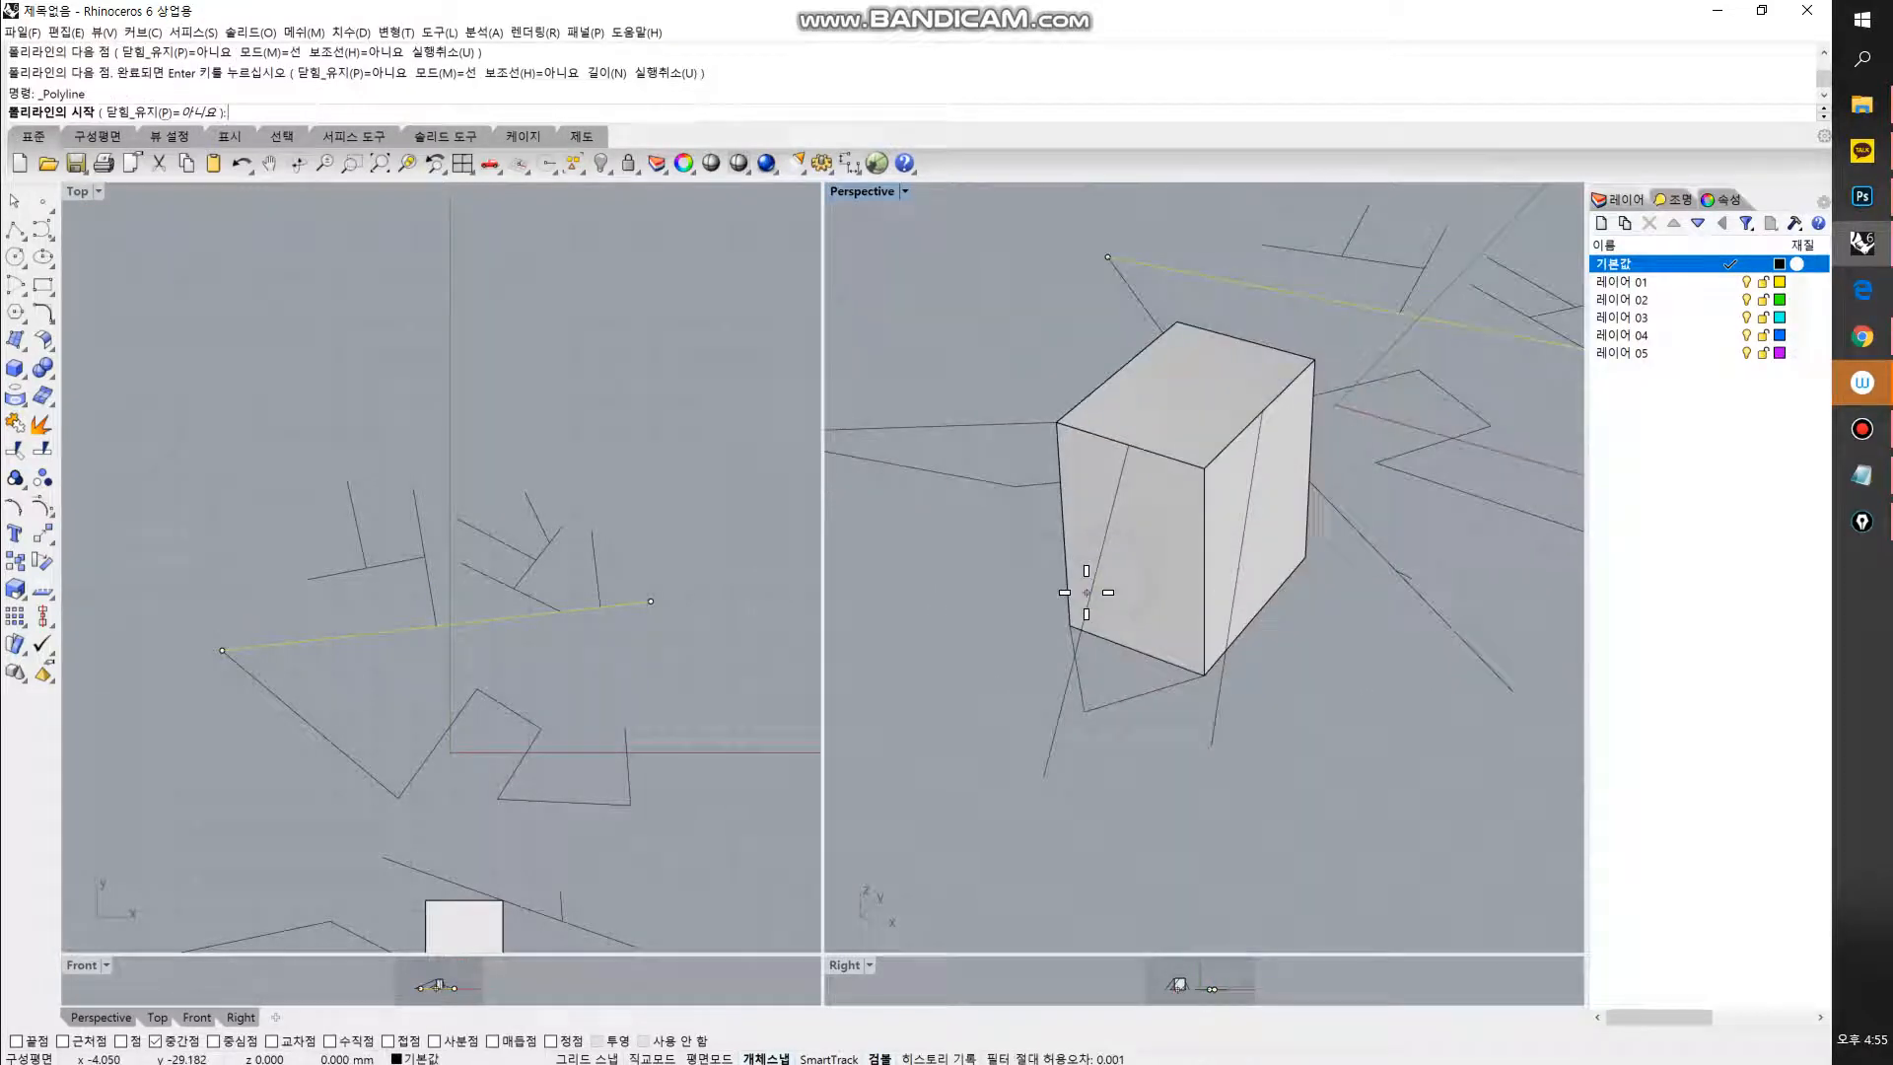
{"action": "key", "text": "Escape"}
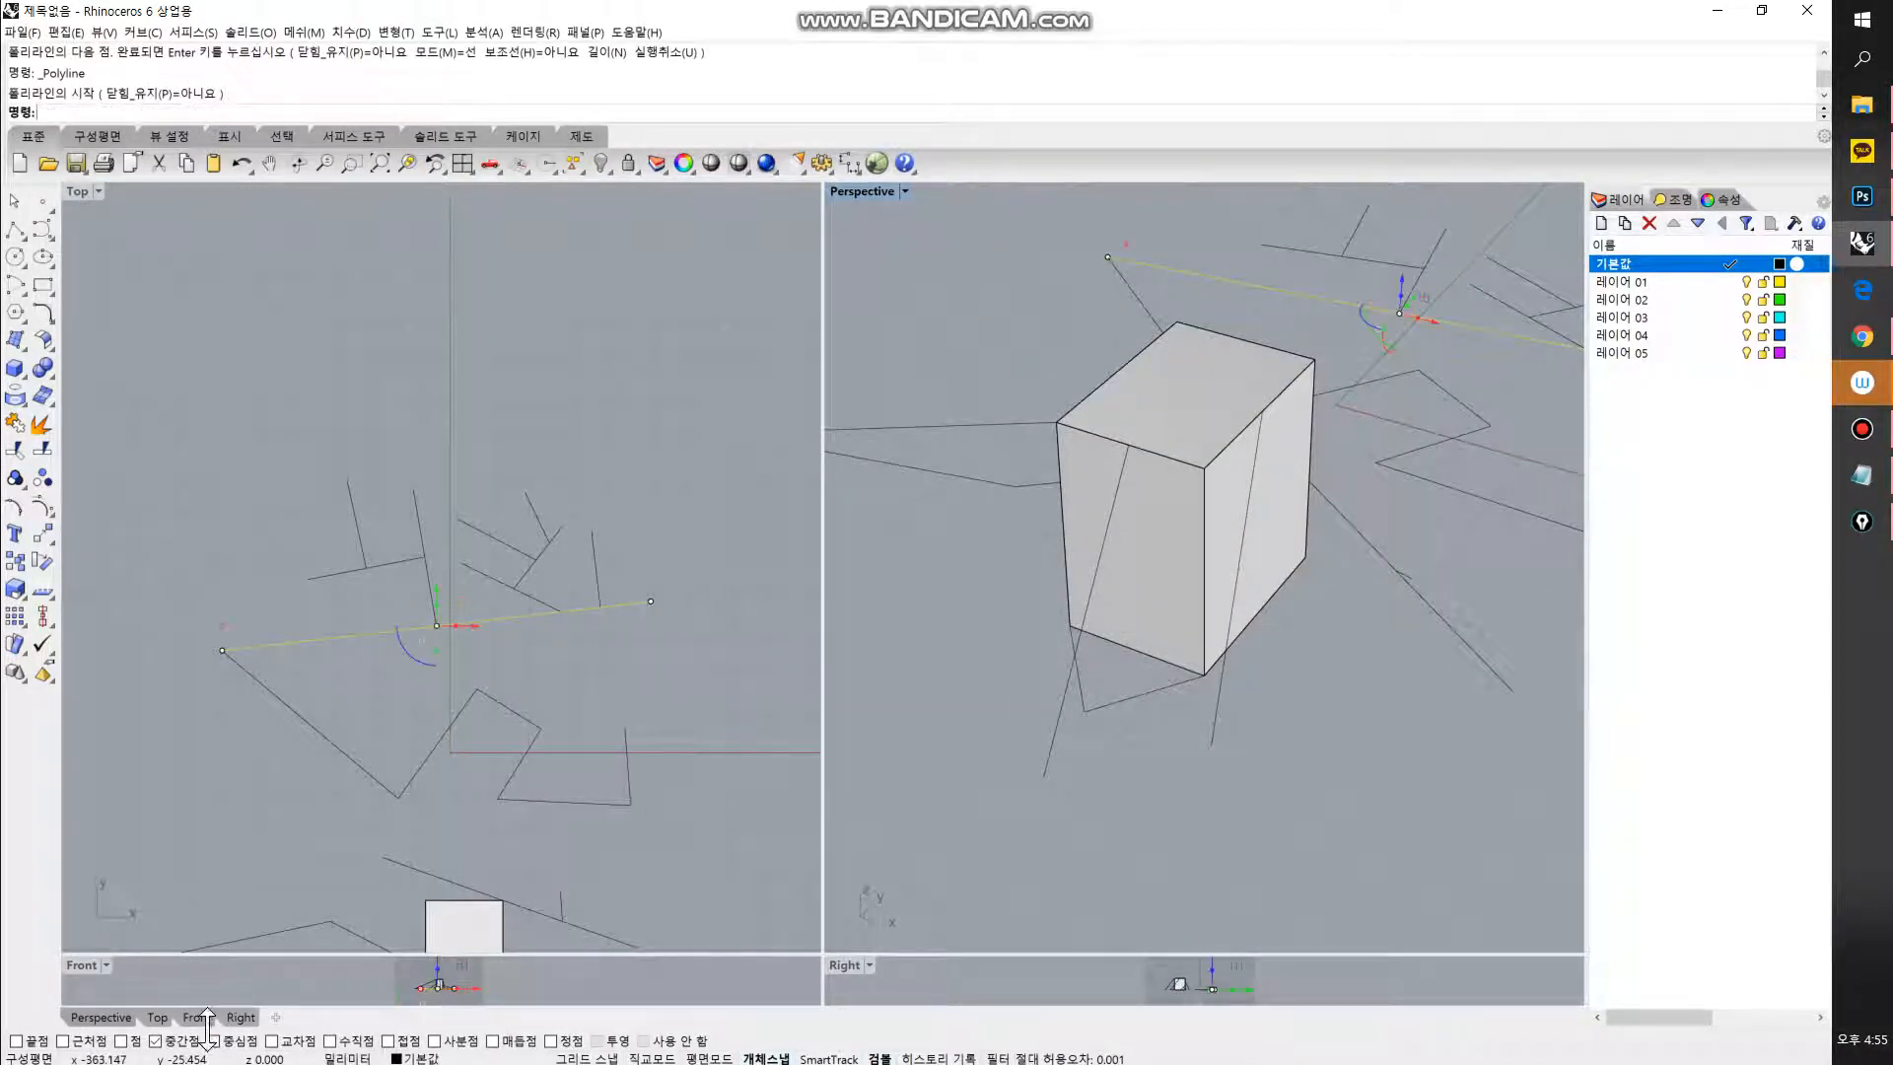
Step: Switch the object snap from Midpoint to Center and draw a circle in the empty area above the long line's left end
{"action": "left_click", "coordinate": [202, 1043]}
{"action": "right_click_drag", "start_coordinate": [457, 698], "coordinate": [532, 541]}
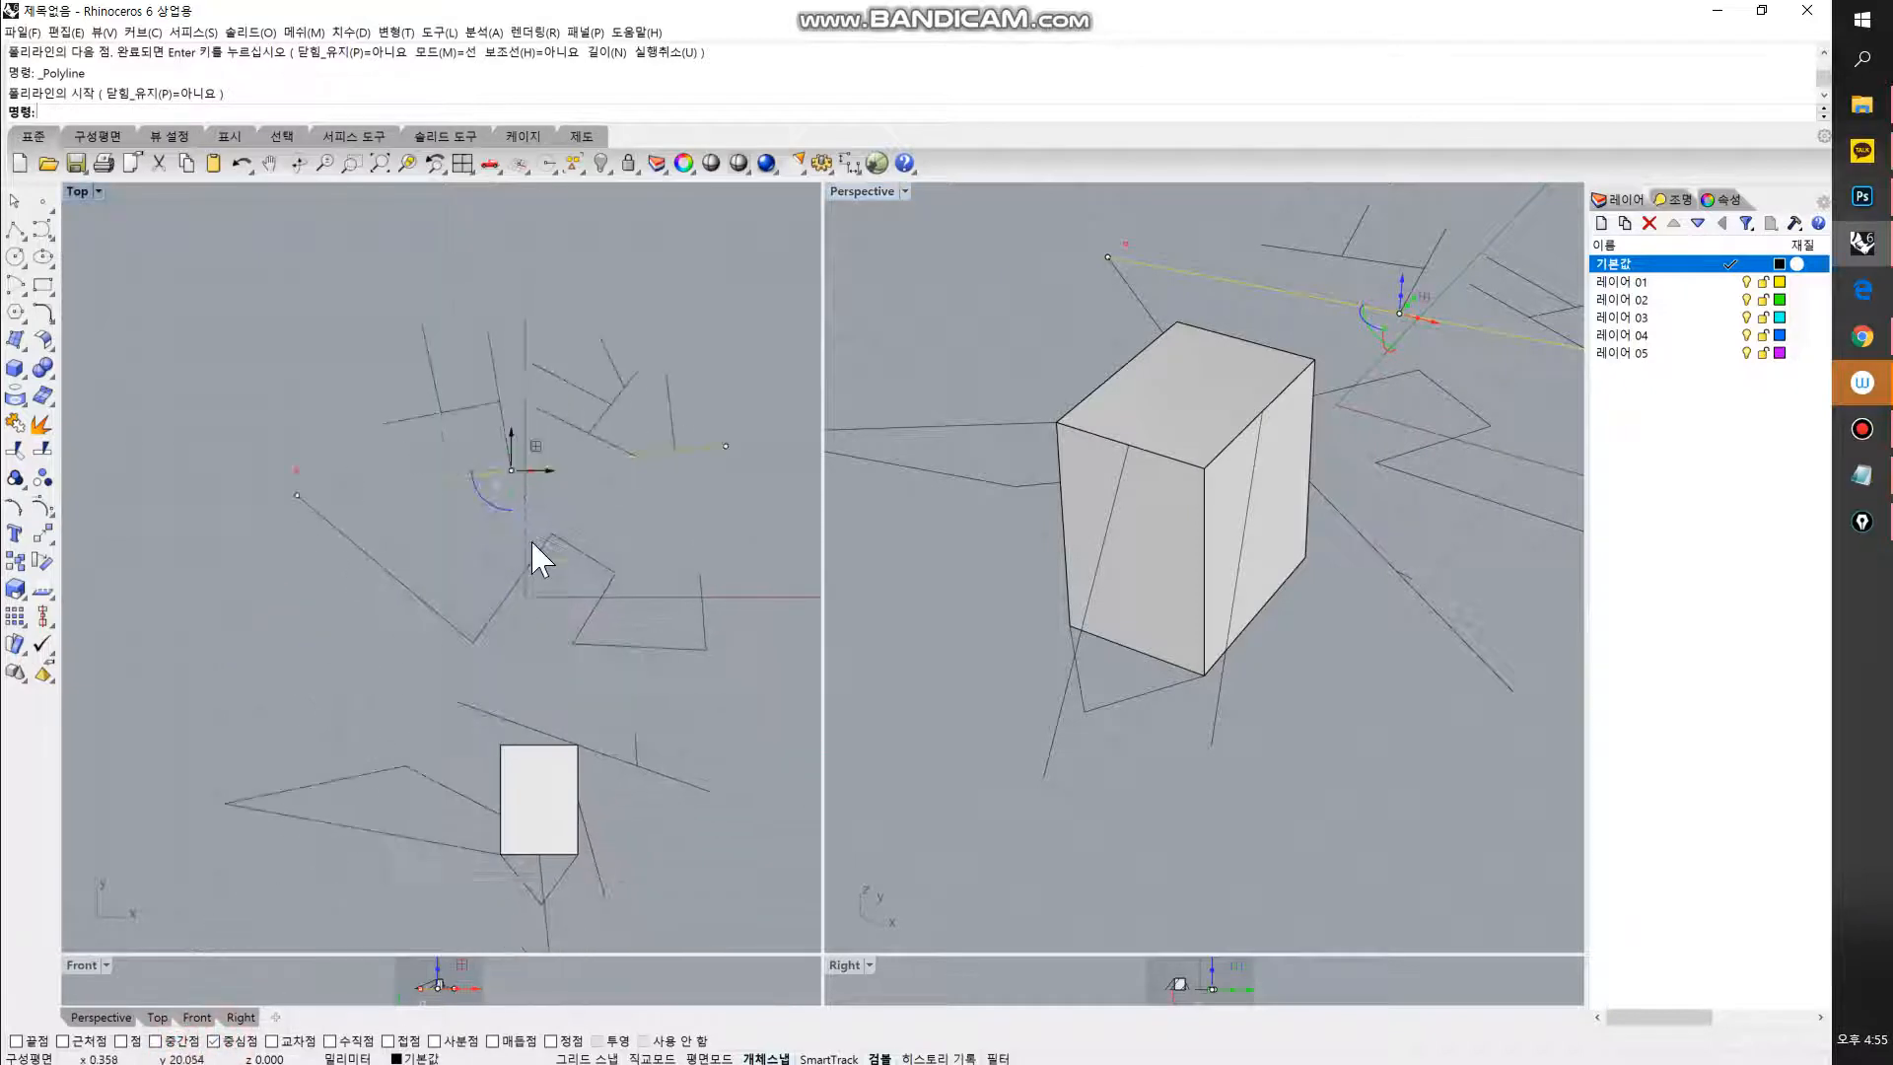
{"action": "right_click_drag", "start_coordinate": [573, 792], "coordinate": [486, 667]}
{"action": "right_click_drag", "start_coordinate": [407, 545], "coordinate": [499, 596]}
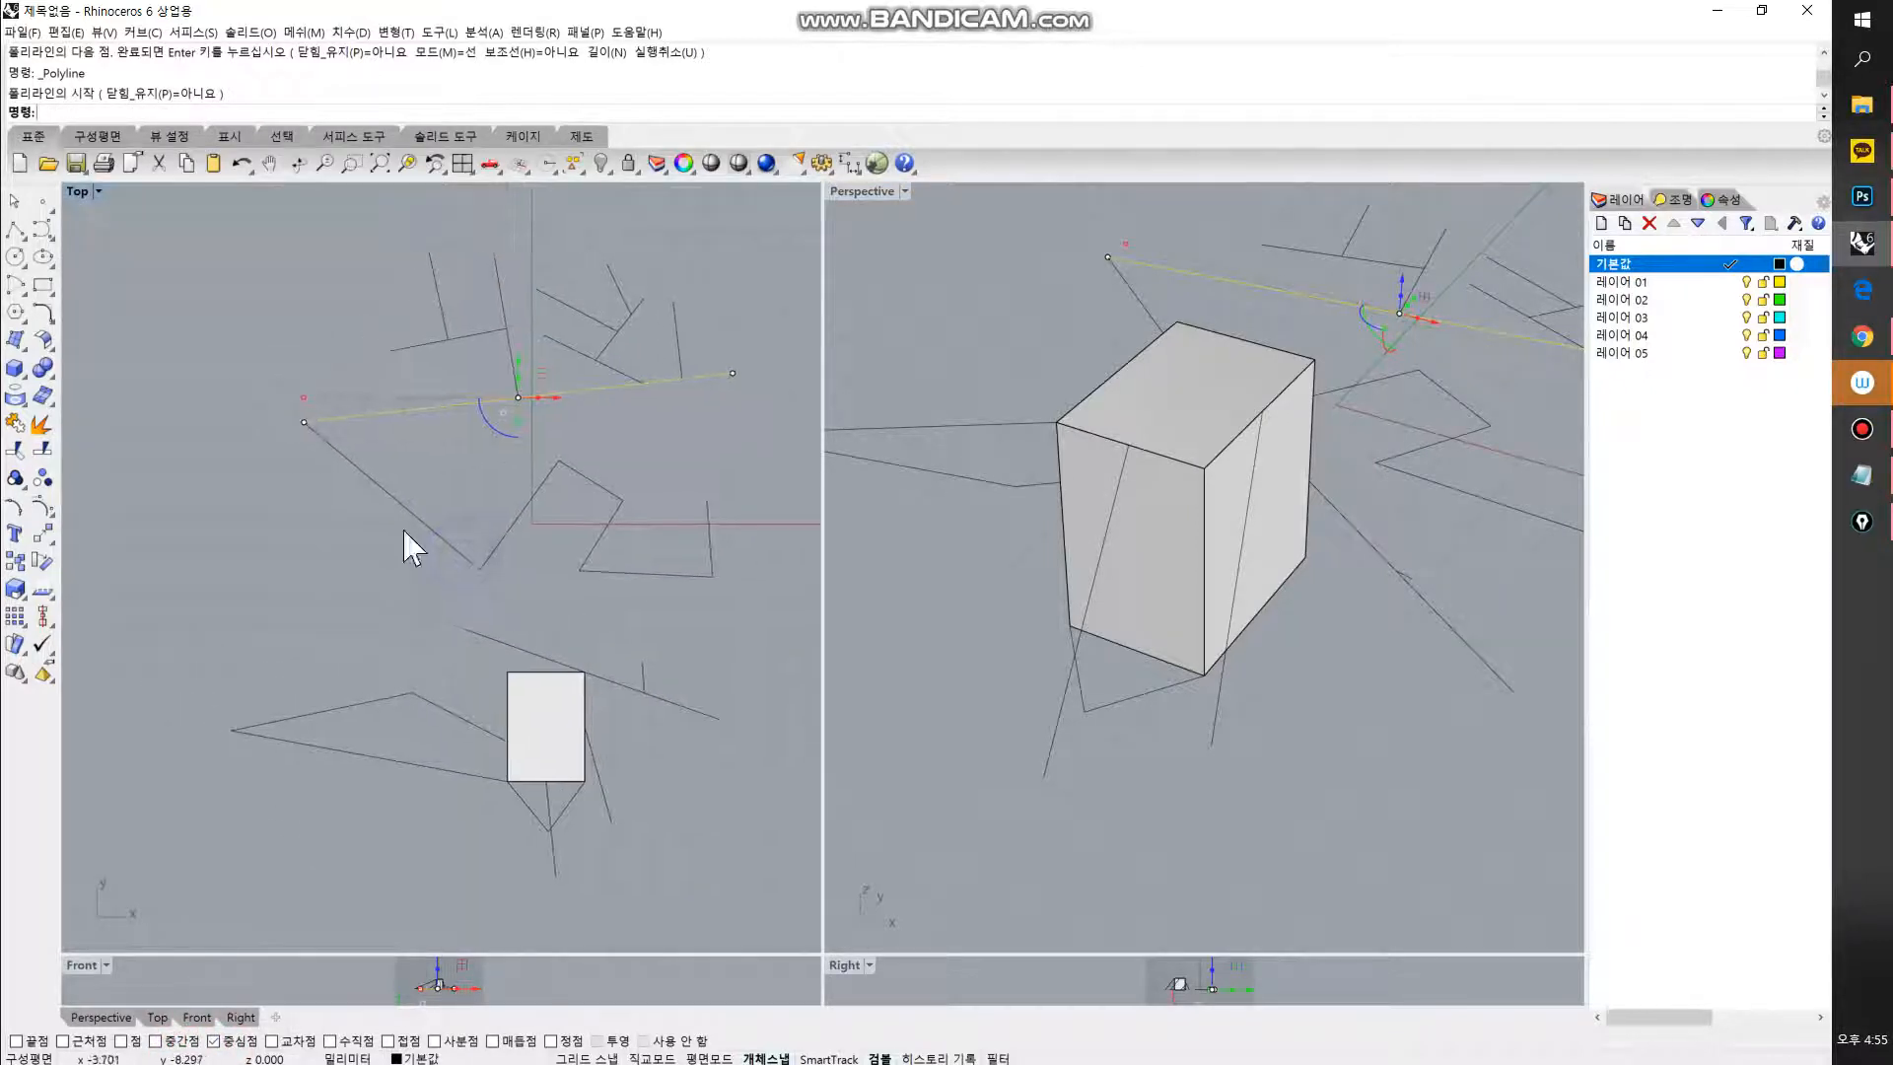
{"action": "left_click", "coordinate": [17, 256]}
{"action": "right_click_drag", "start_coordinate": [236, 408], "coordinate": [409, 676]}
{"action": "left_click", "coordinate": [325, 505]}
{"action": "left_click", "coordinate": [482, 503]}
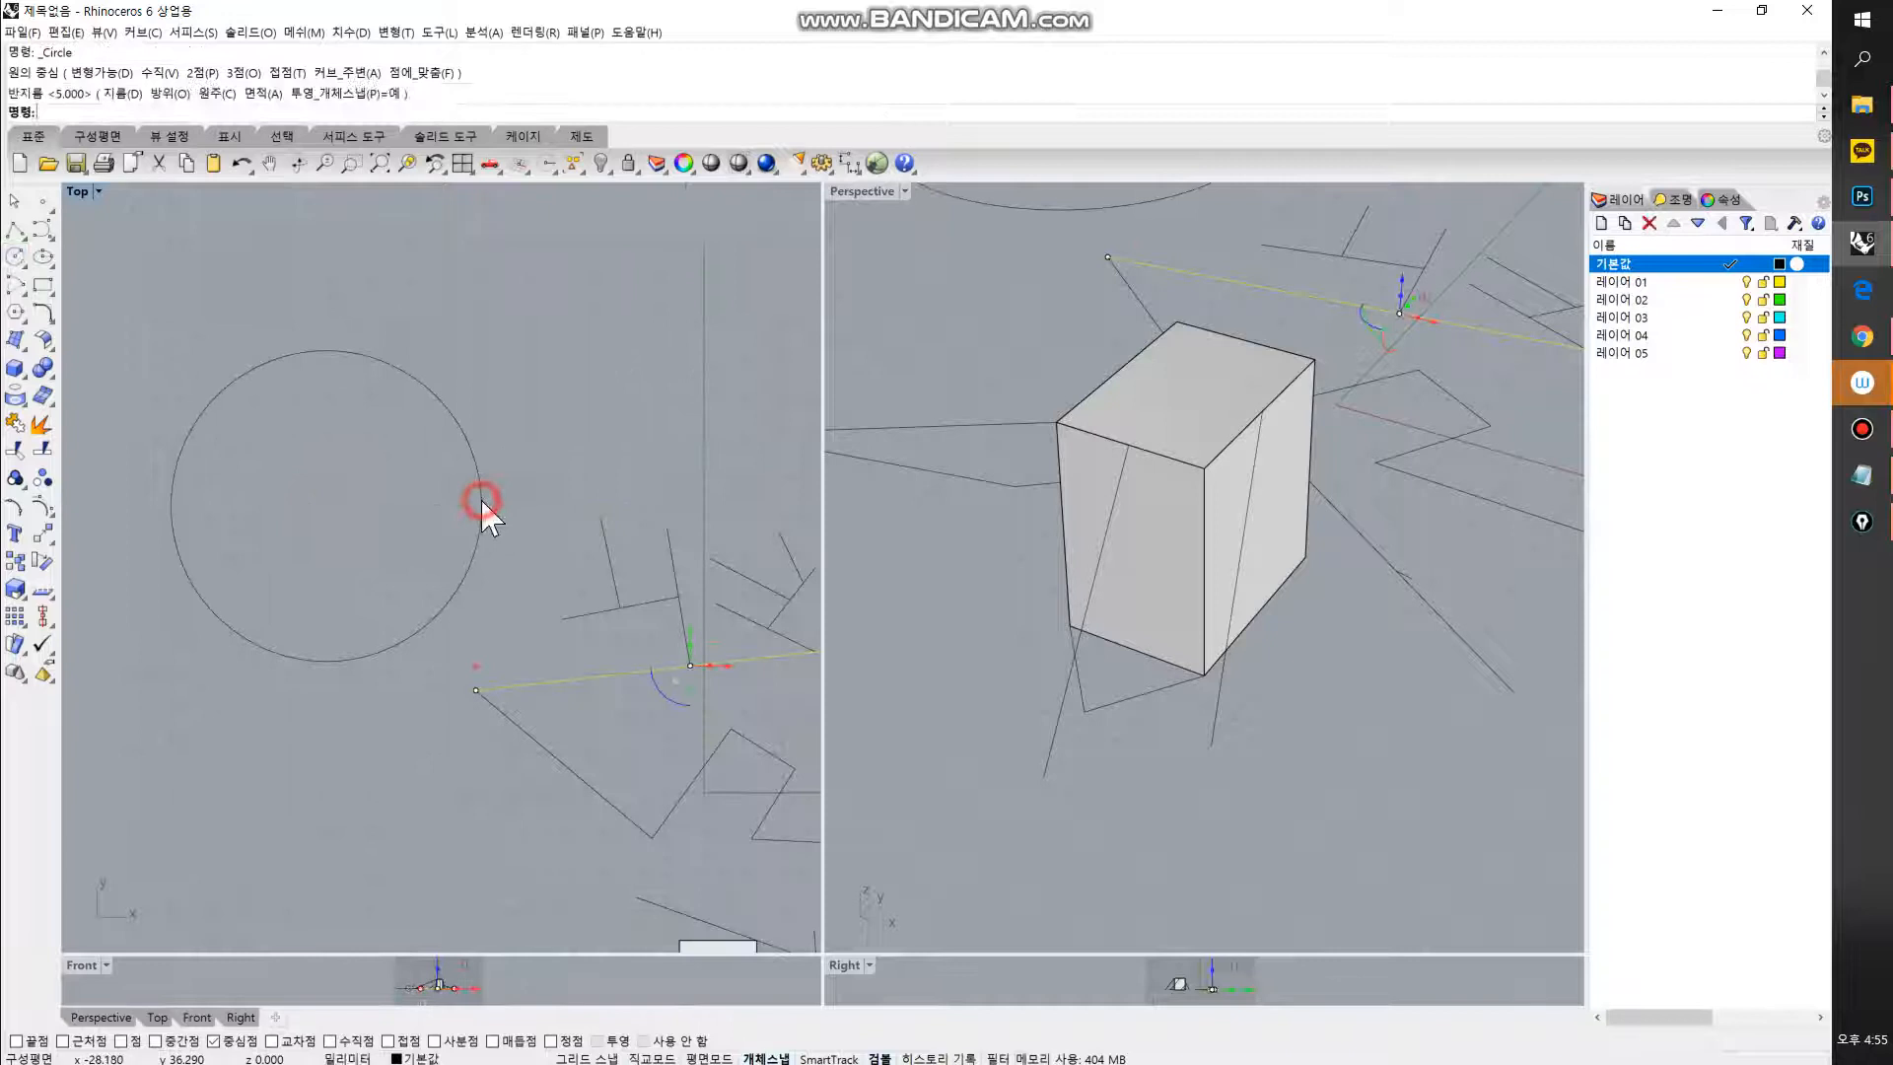
{"action": "key", "text": "Return"}
{"action": "scroll", "coordinate": [361, 505], "scroll_direction": "up", "scroll_amount": 1}
{"action": "key", "text": "Escape"}
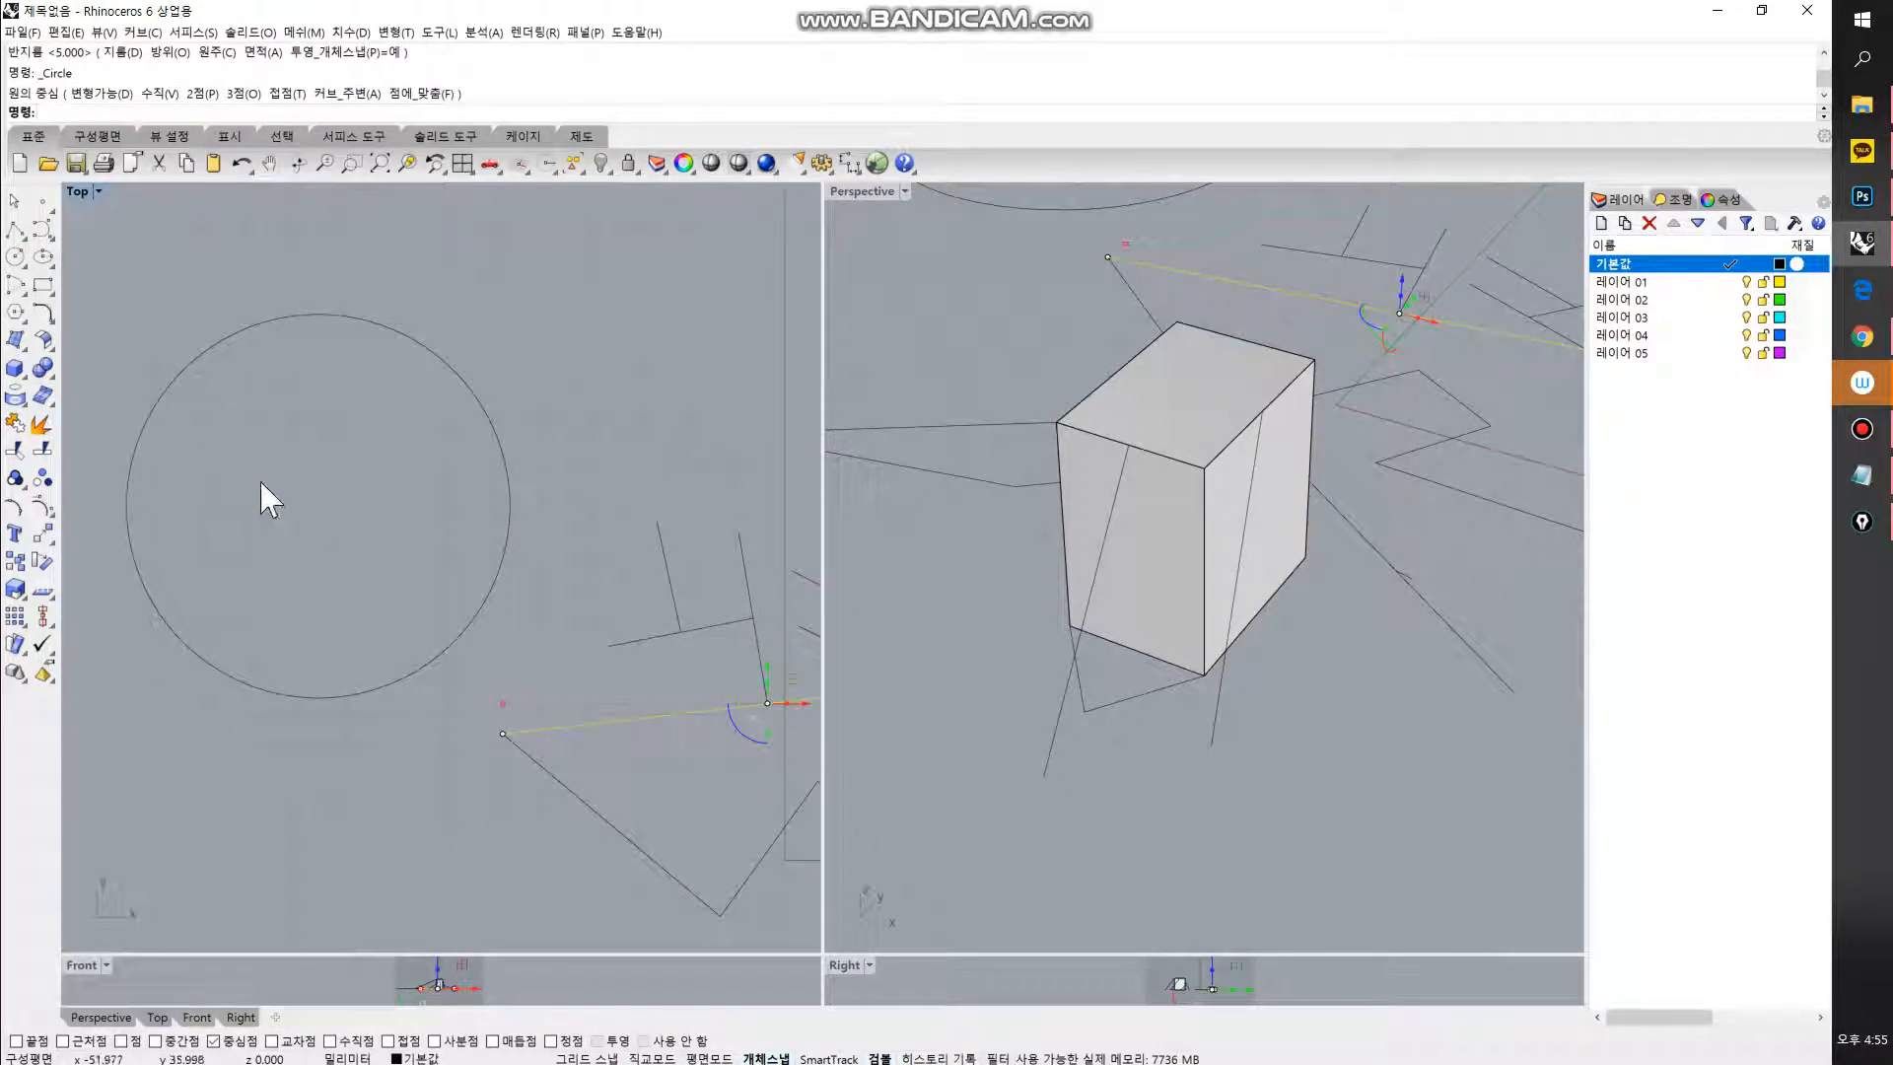
Step: Draw two lines from the circle's center outward past its edge, one to the upper right and one to the lower left
{"action": "left_click", "coordinate": [17, 229]}
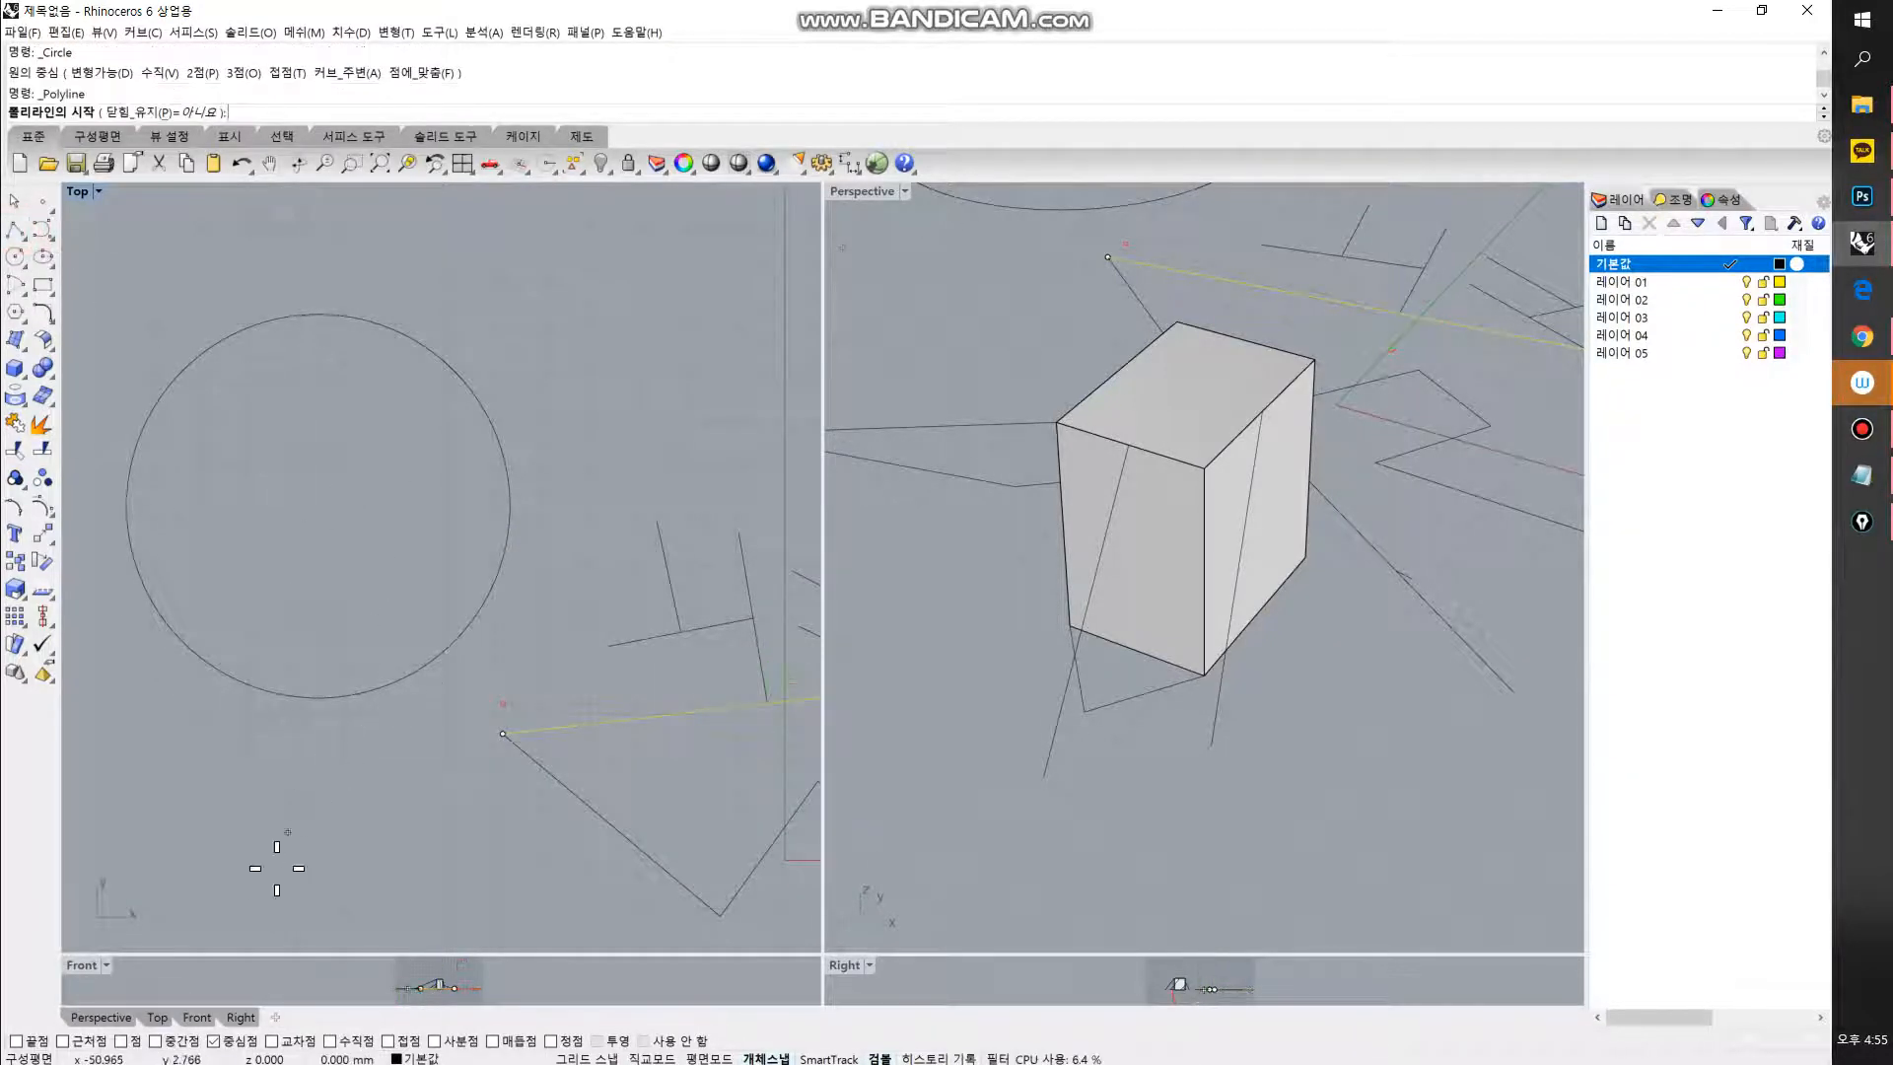
{"action": "left_click", "coordinate": [437, 641]}
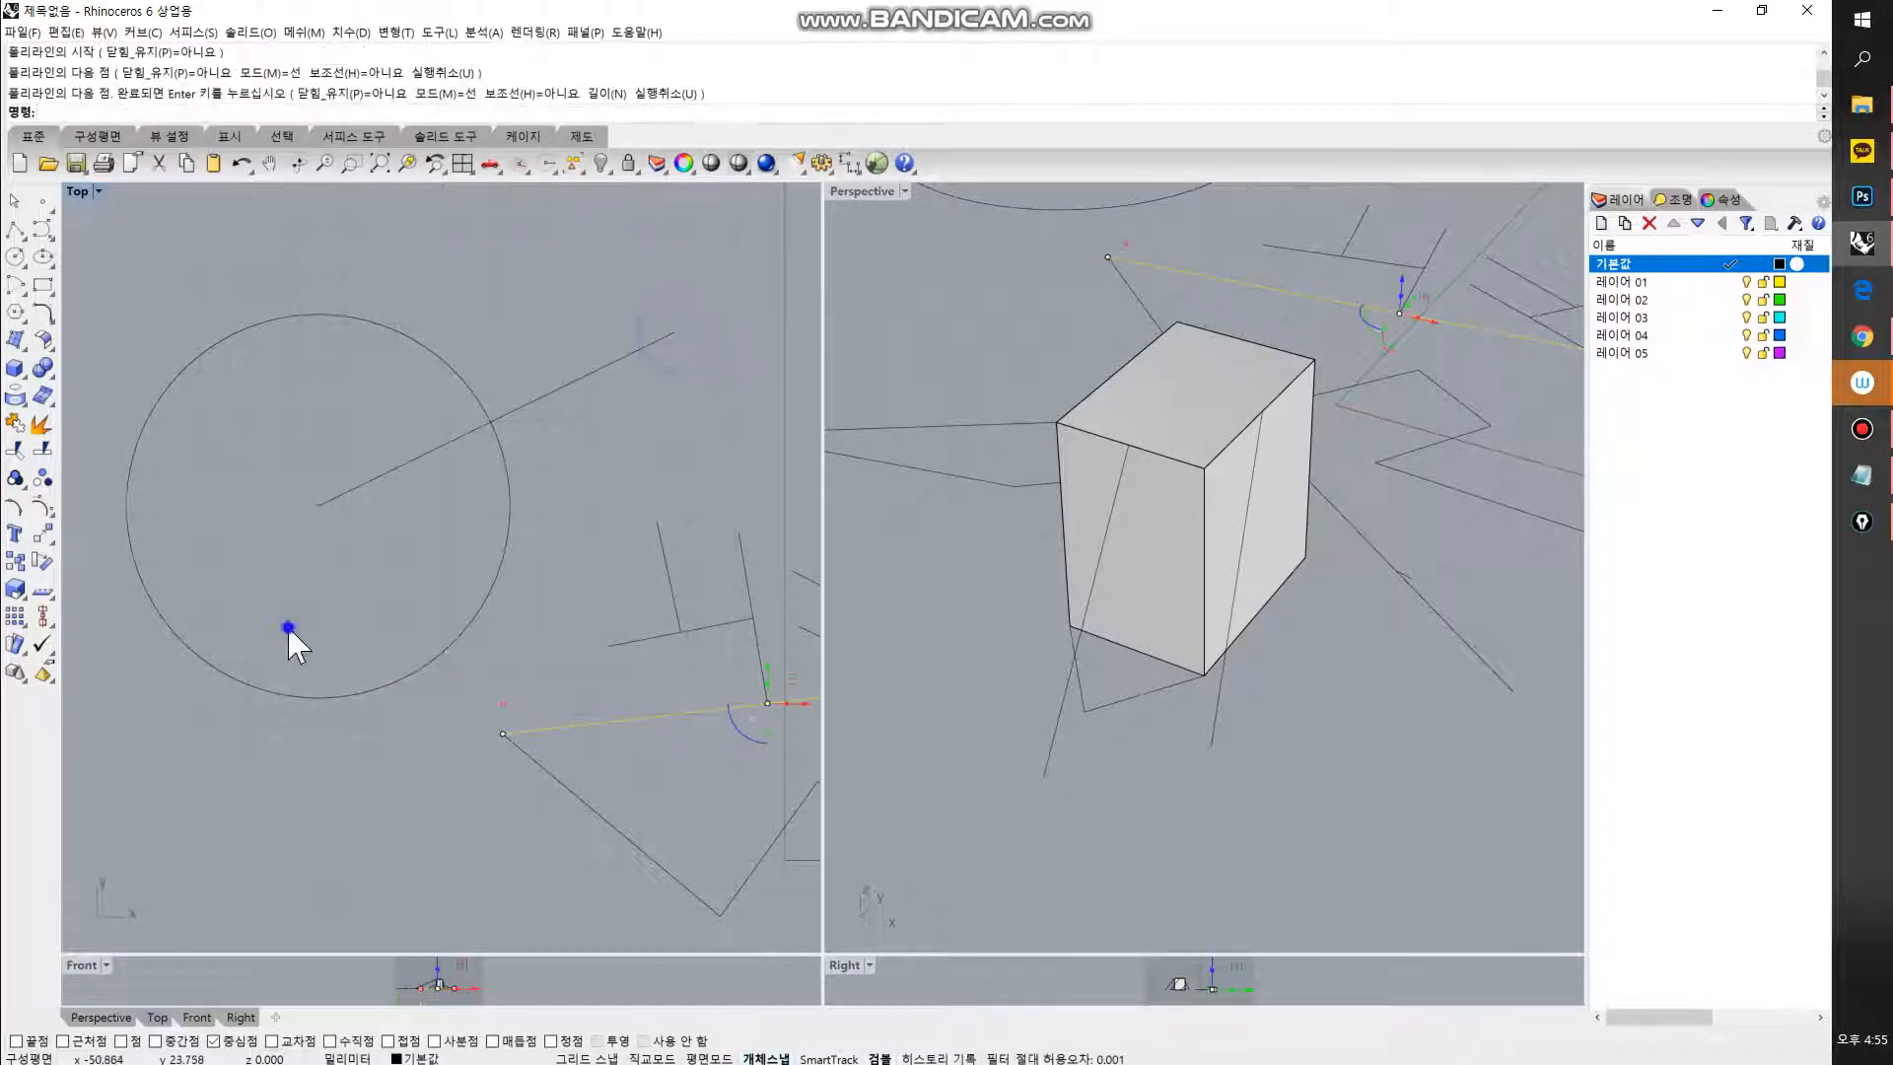
{"action": "right_click_drag", "start_coordinate": [261, 761], "coordinate": [437, 713]}
{"action": "right_click", "coordinate": [301, 782]}
{"action": "right_click_drag", "start_coordinate": [555, 589], "coordinate": [481, 646]}
{"action": "scroll", "coordinate": [336, 678], "scroll_direction": "down", "scroll_amount": 4}
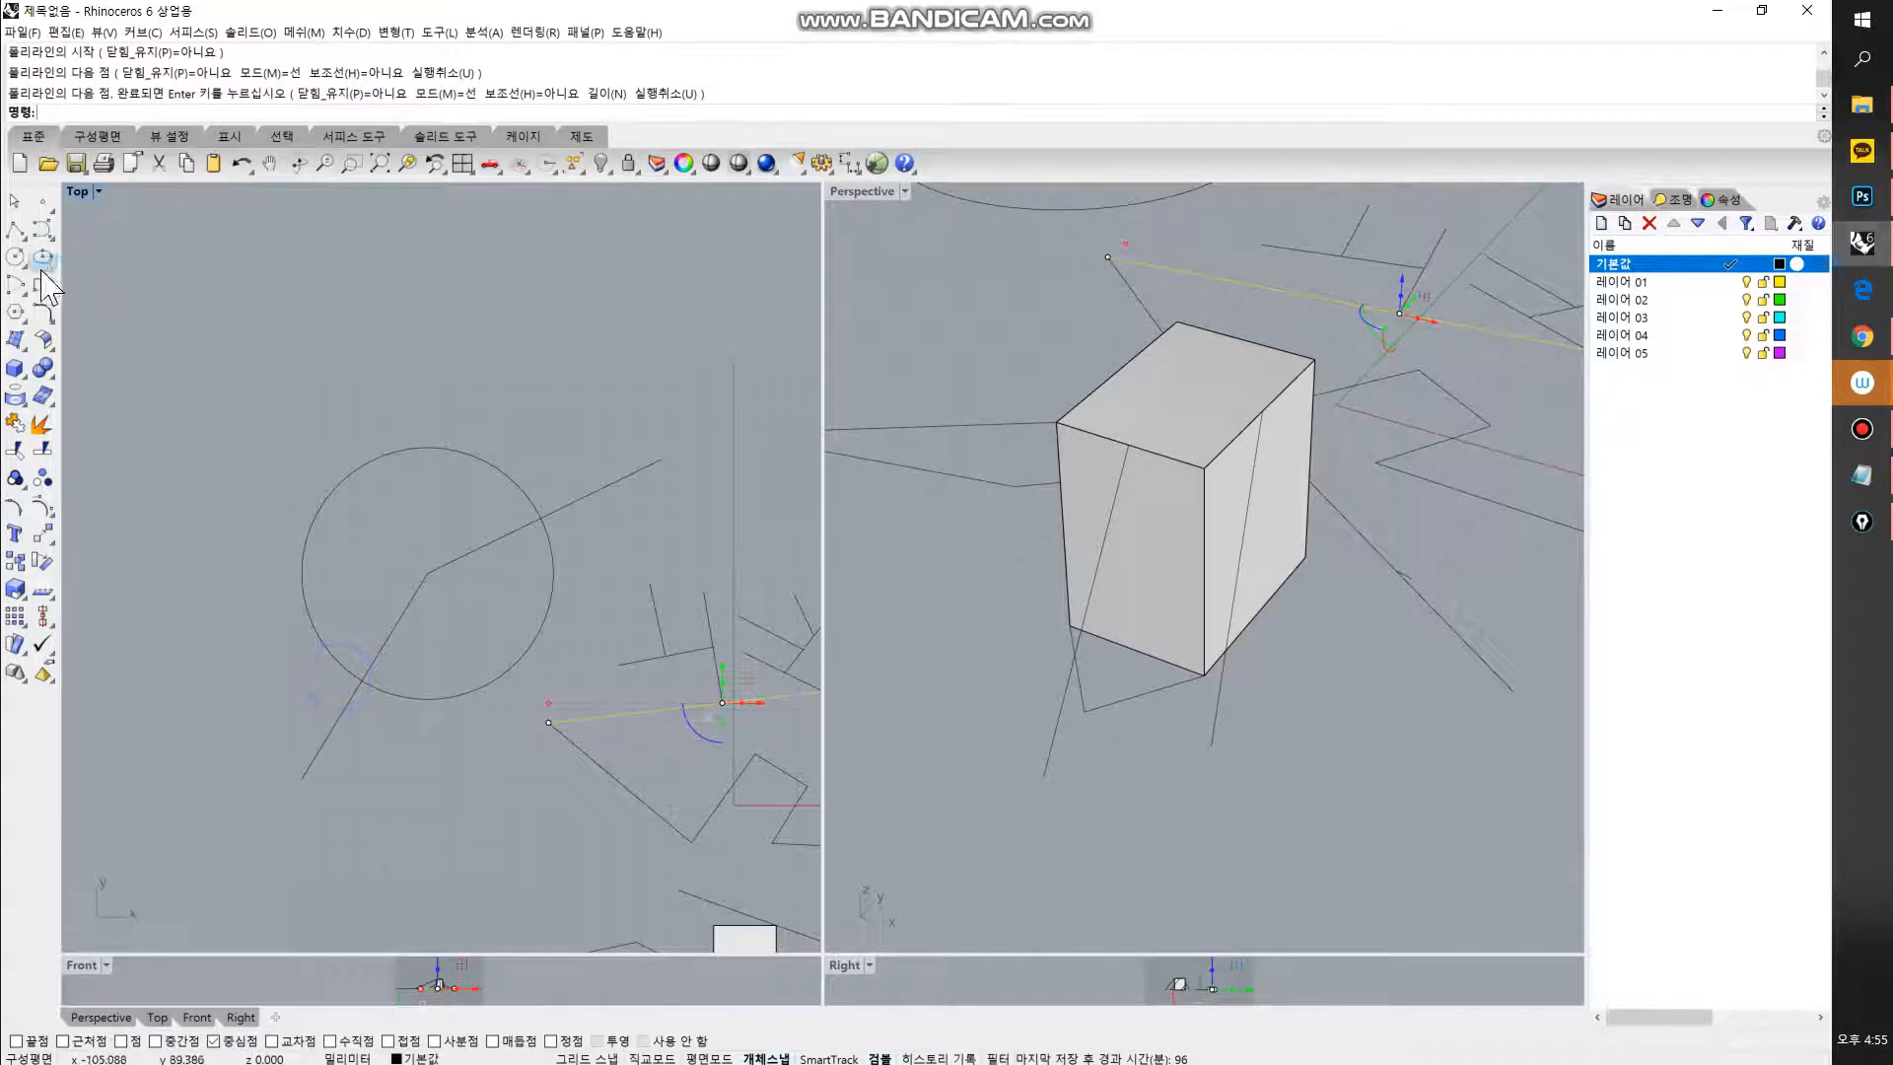
Step: Draw a closed five-sided polyline in the empty area below the circle
{"action": "left_click", "coordinate": [18, 232]}
{"action": "right_click_drag", "start_coordinate": [322, 642], "coordinate": [331, 402]}
{"action": "left_click", "coordinate": [205, 719]}
{"action": "left_click", "coordinate": [323, 619]}
{"action": "left_click", "coordinate": [449, 660]}
{"action": "left_click", "coordinate": [370, 848]}
{"action": "left_click", "coordinate": [242, 826]}
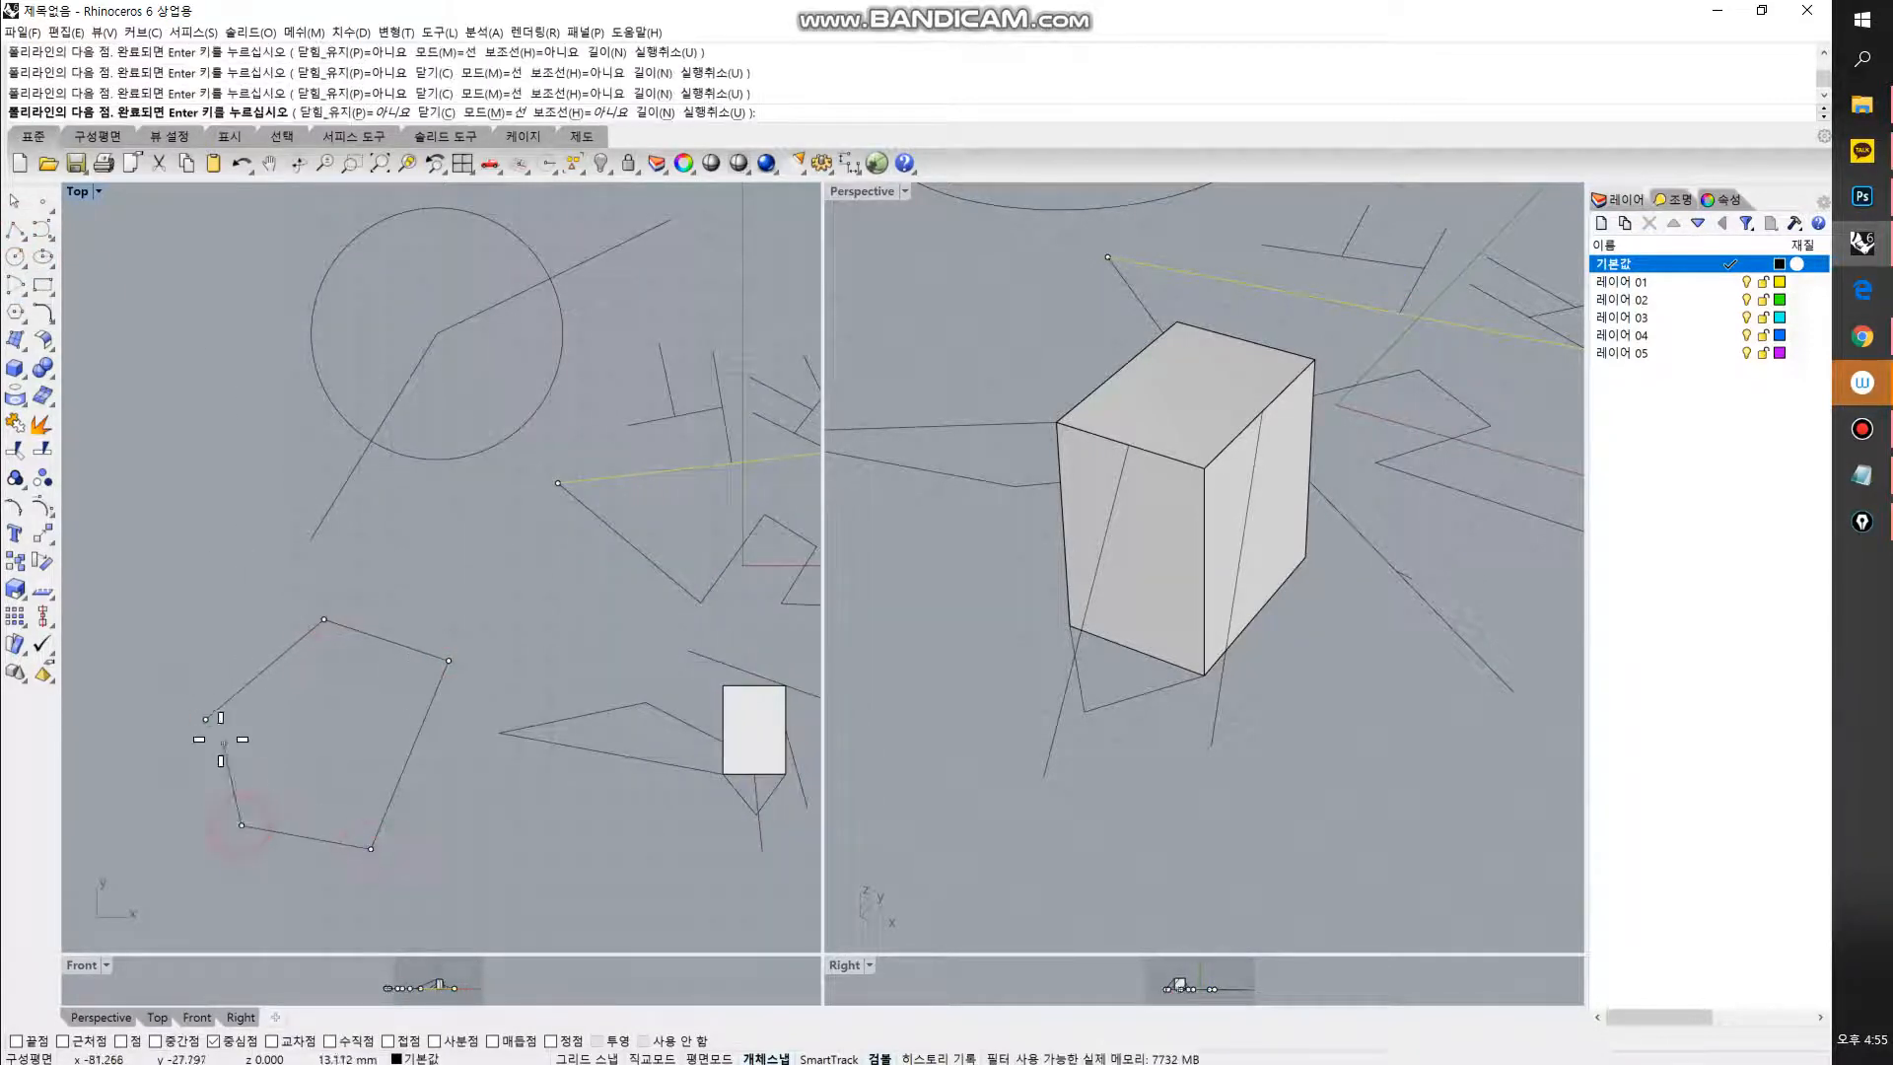
{"action": "left_click", "coordinate": [205, 719]}
{"action": "right_click", "coordinate": [305, 740]}
Step: Draw a line from the pentagon's center out past its upper-left edge
{"action": "scroll", "coordinate": [409, 707], "scroll_direction": "up", "scroll_amount": 2}
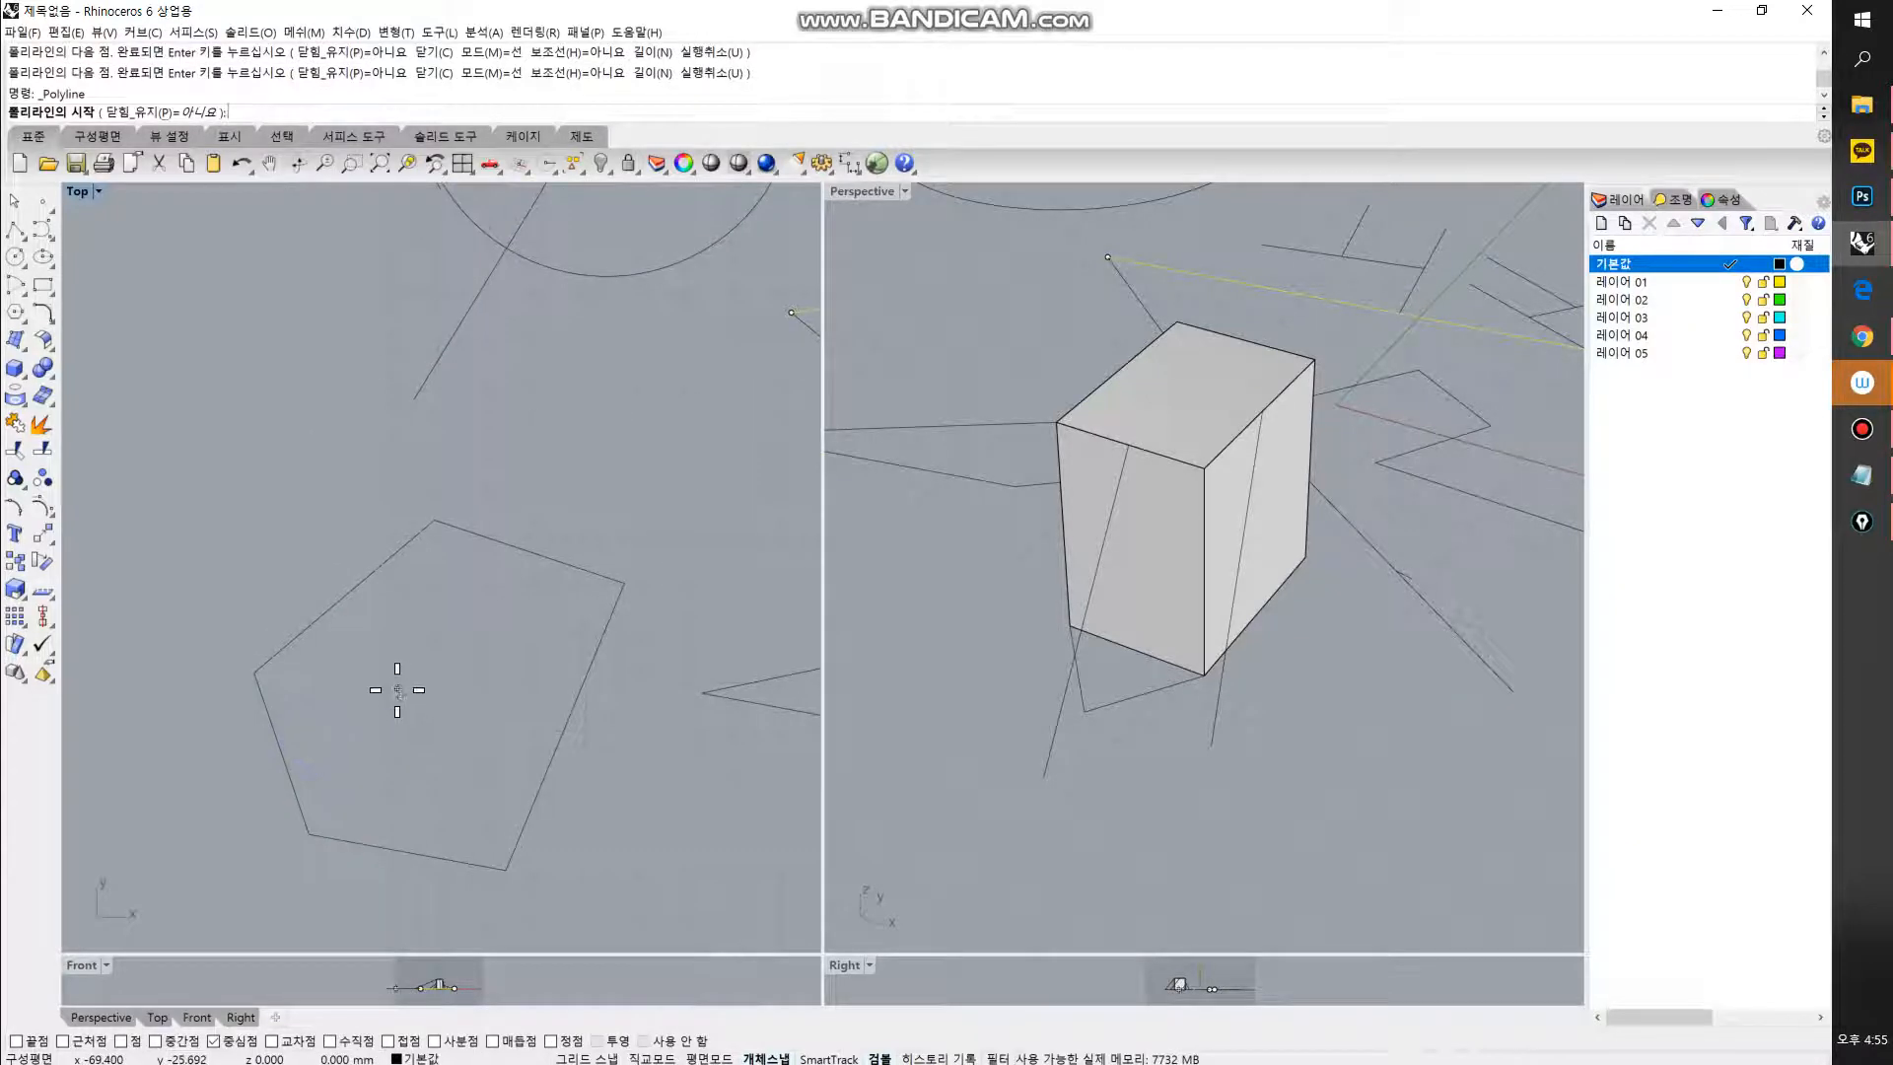
{"action": "right_click", "coordinate": [398, 663]}
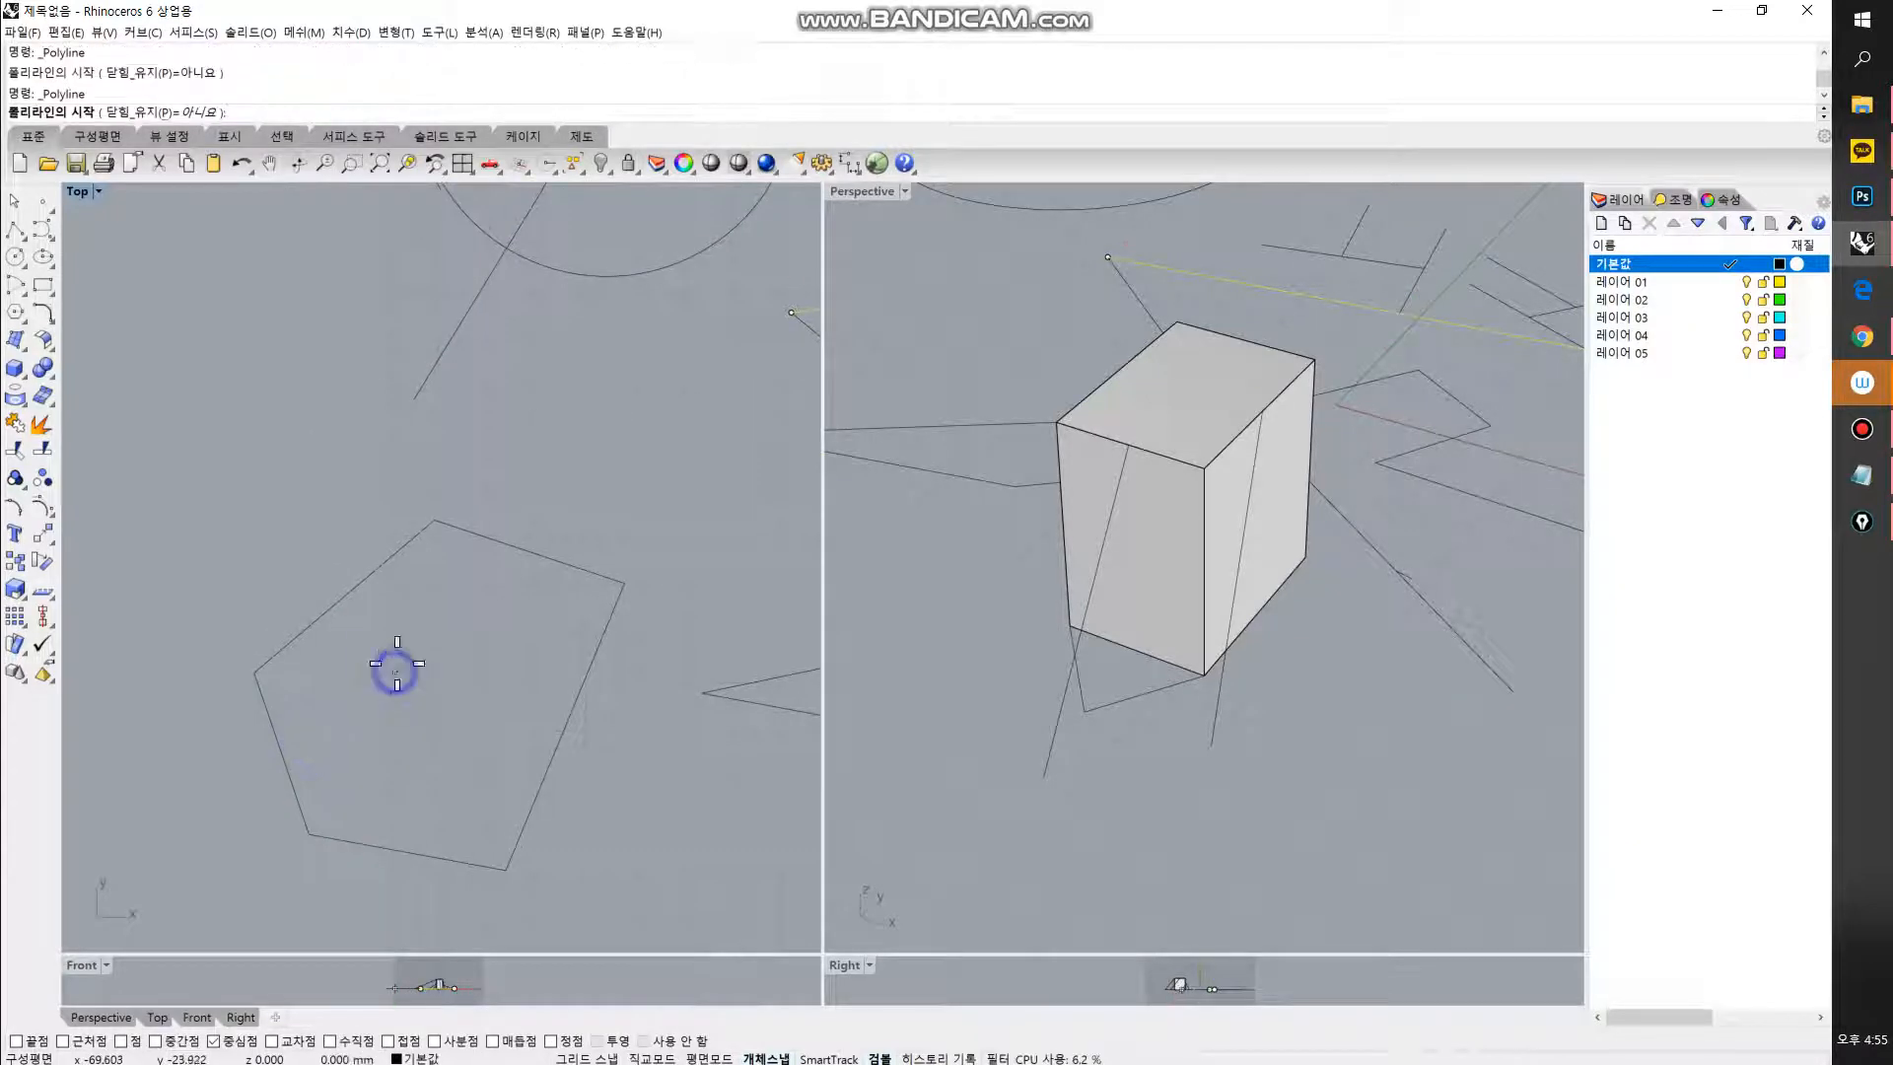
{"action": "left_click", "coordinate": [374, 576]}
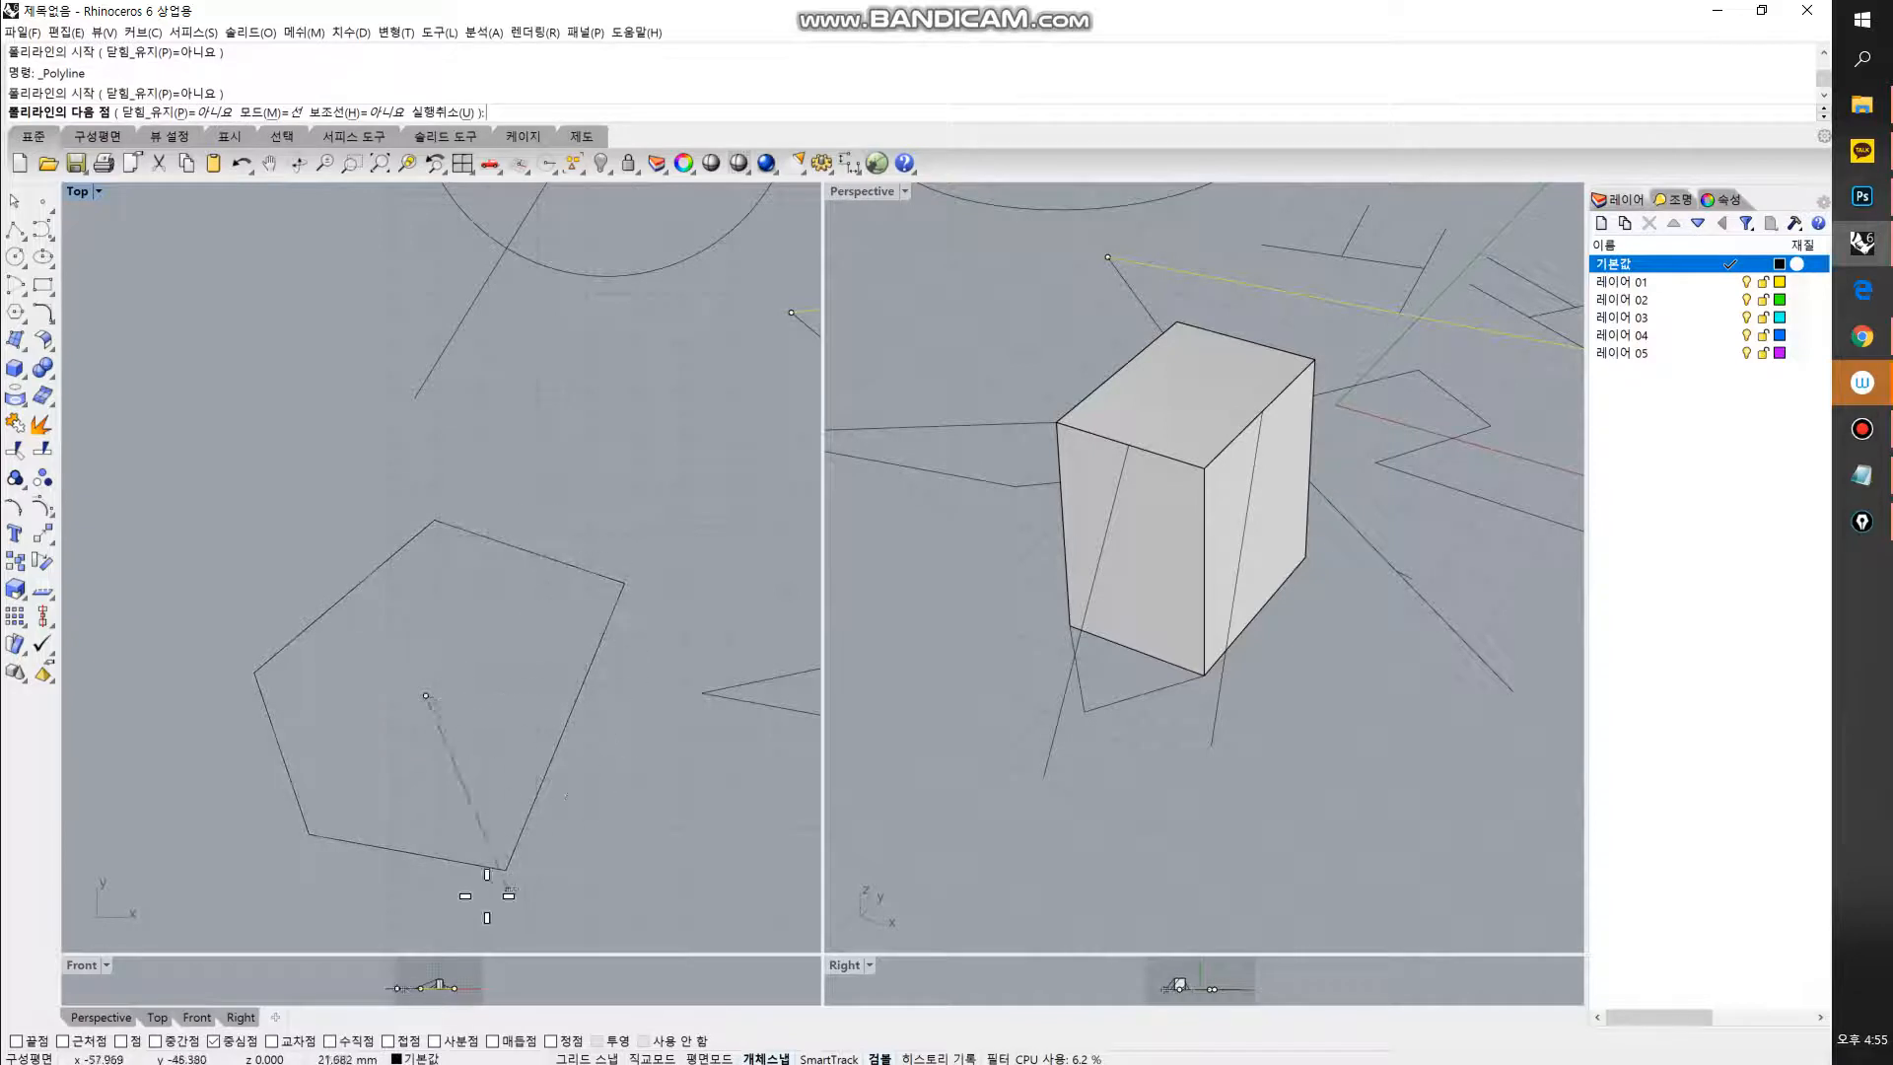
{"action": "left_click", "coordinate": [198, 434]}
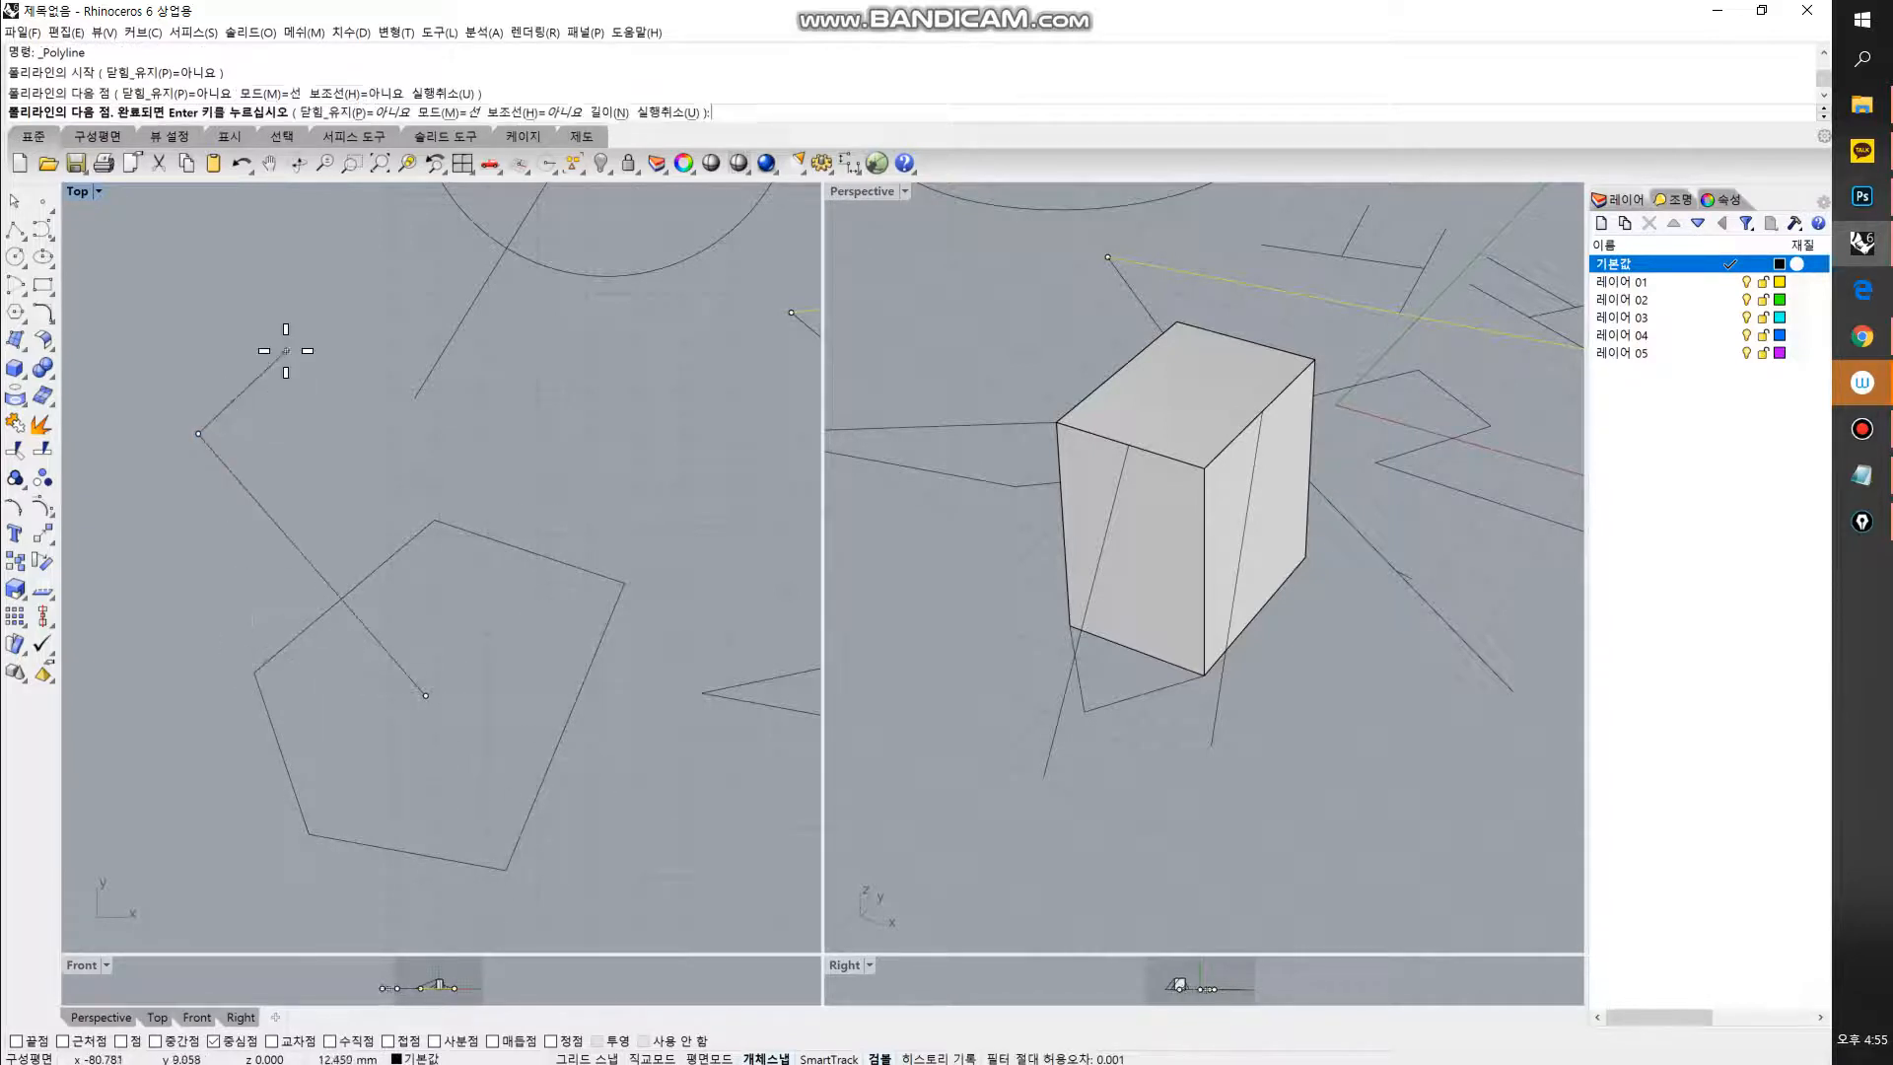
{"action": "right_click", "coordinate": [286, 351]}
Step: Draw a second line from the pentagon's center down past its bottom edge
{"action": "right_click_drag", "start_coordinate": [535, 777], "coordinate": [501, 638]}
{"action": "right_click", "coordinate": [434, 676]}
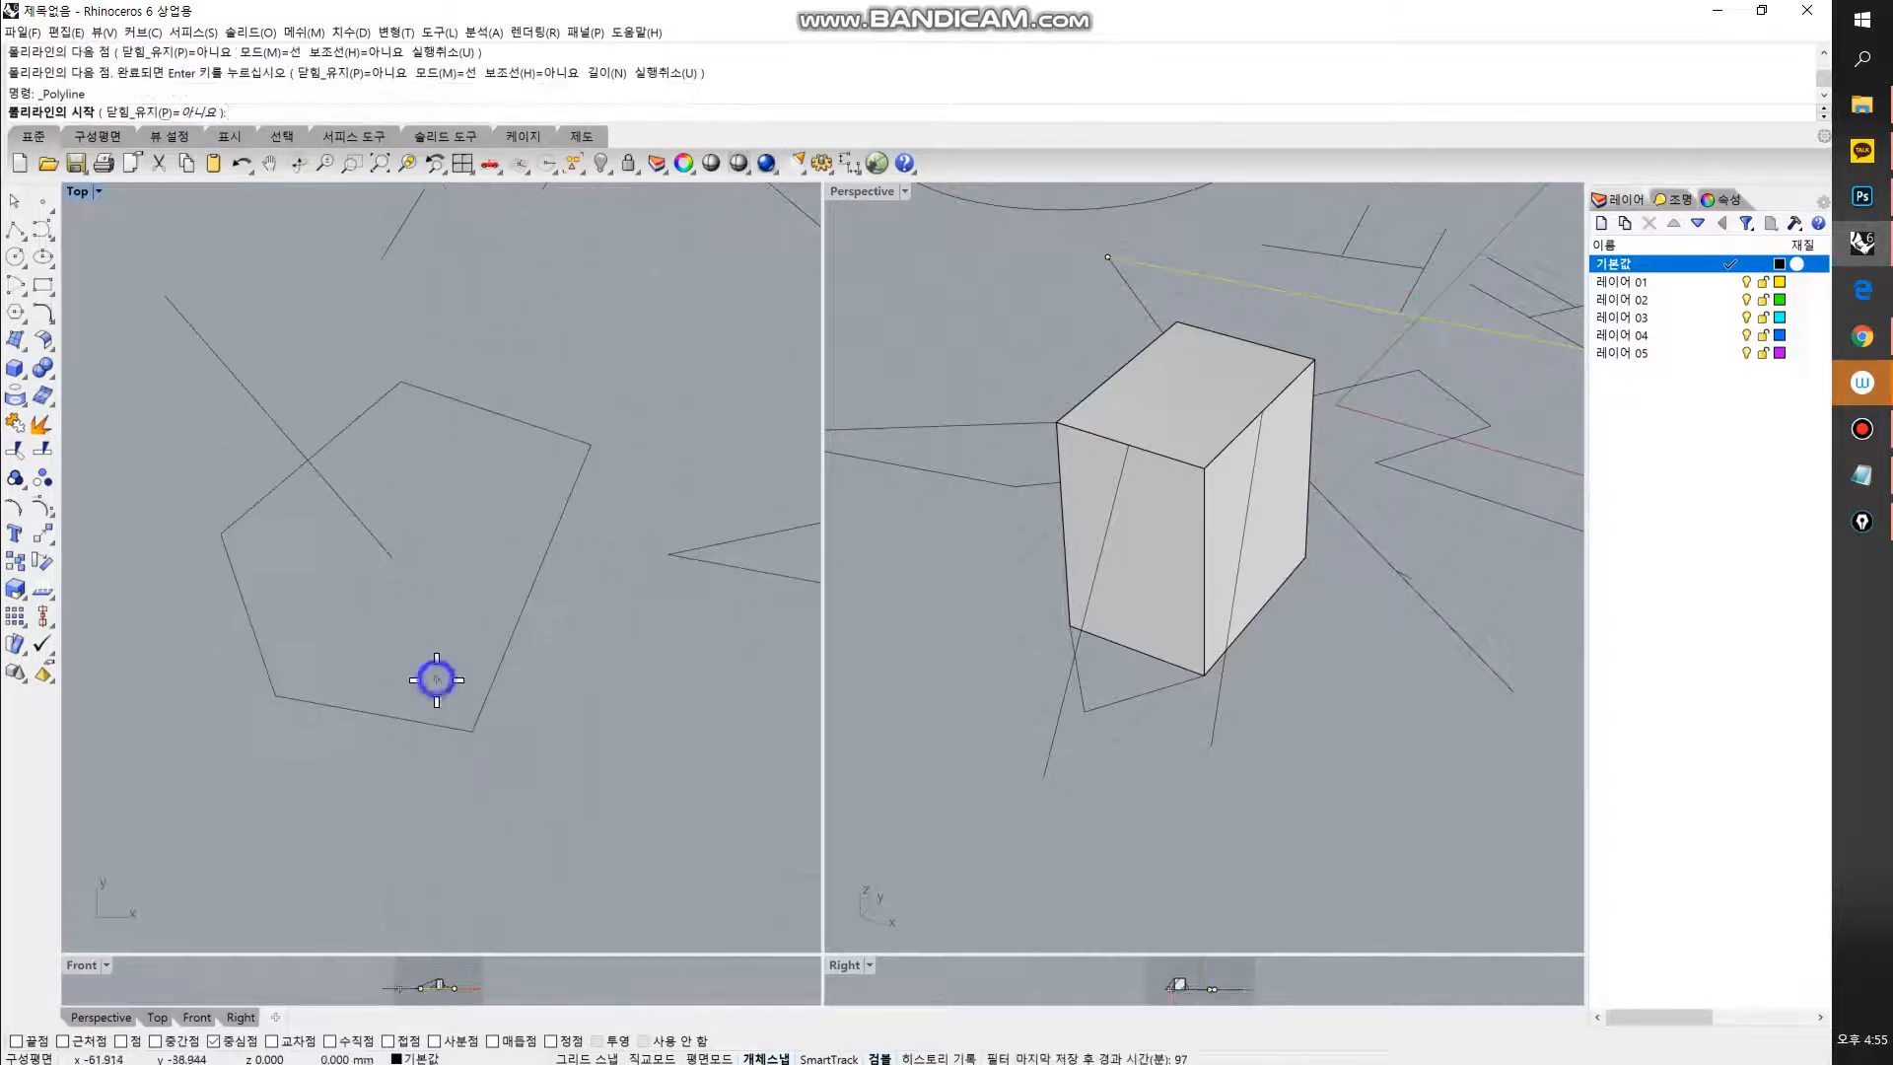
{"action": "left_click", "coordinate": [476, 733]}
{"action": "scroll", "coordinate": [558, 790], "scroll_direction": "down", "scroll_amount": 8}
{"action": "right_click_drag", "start_coordinate": [558, 790], "coordinate": [582, 688]}
{"action": "scroll", "coordinate": [482, 779], "scroll_direction": "up", "scroll_amount": 4}
{"action": "left_click", "coordinate": [460, 775]}
{"action": "right_click_drag", "start_coordinate": [541, 754], "coordinate": [292, 778]}
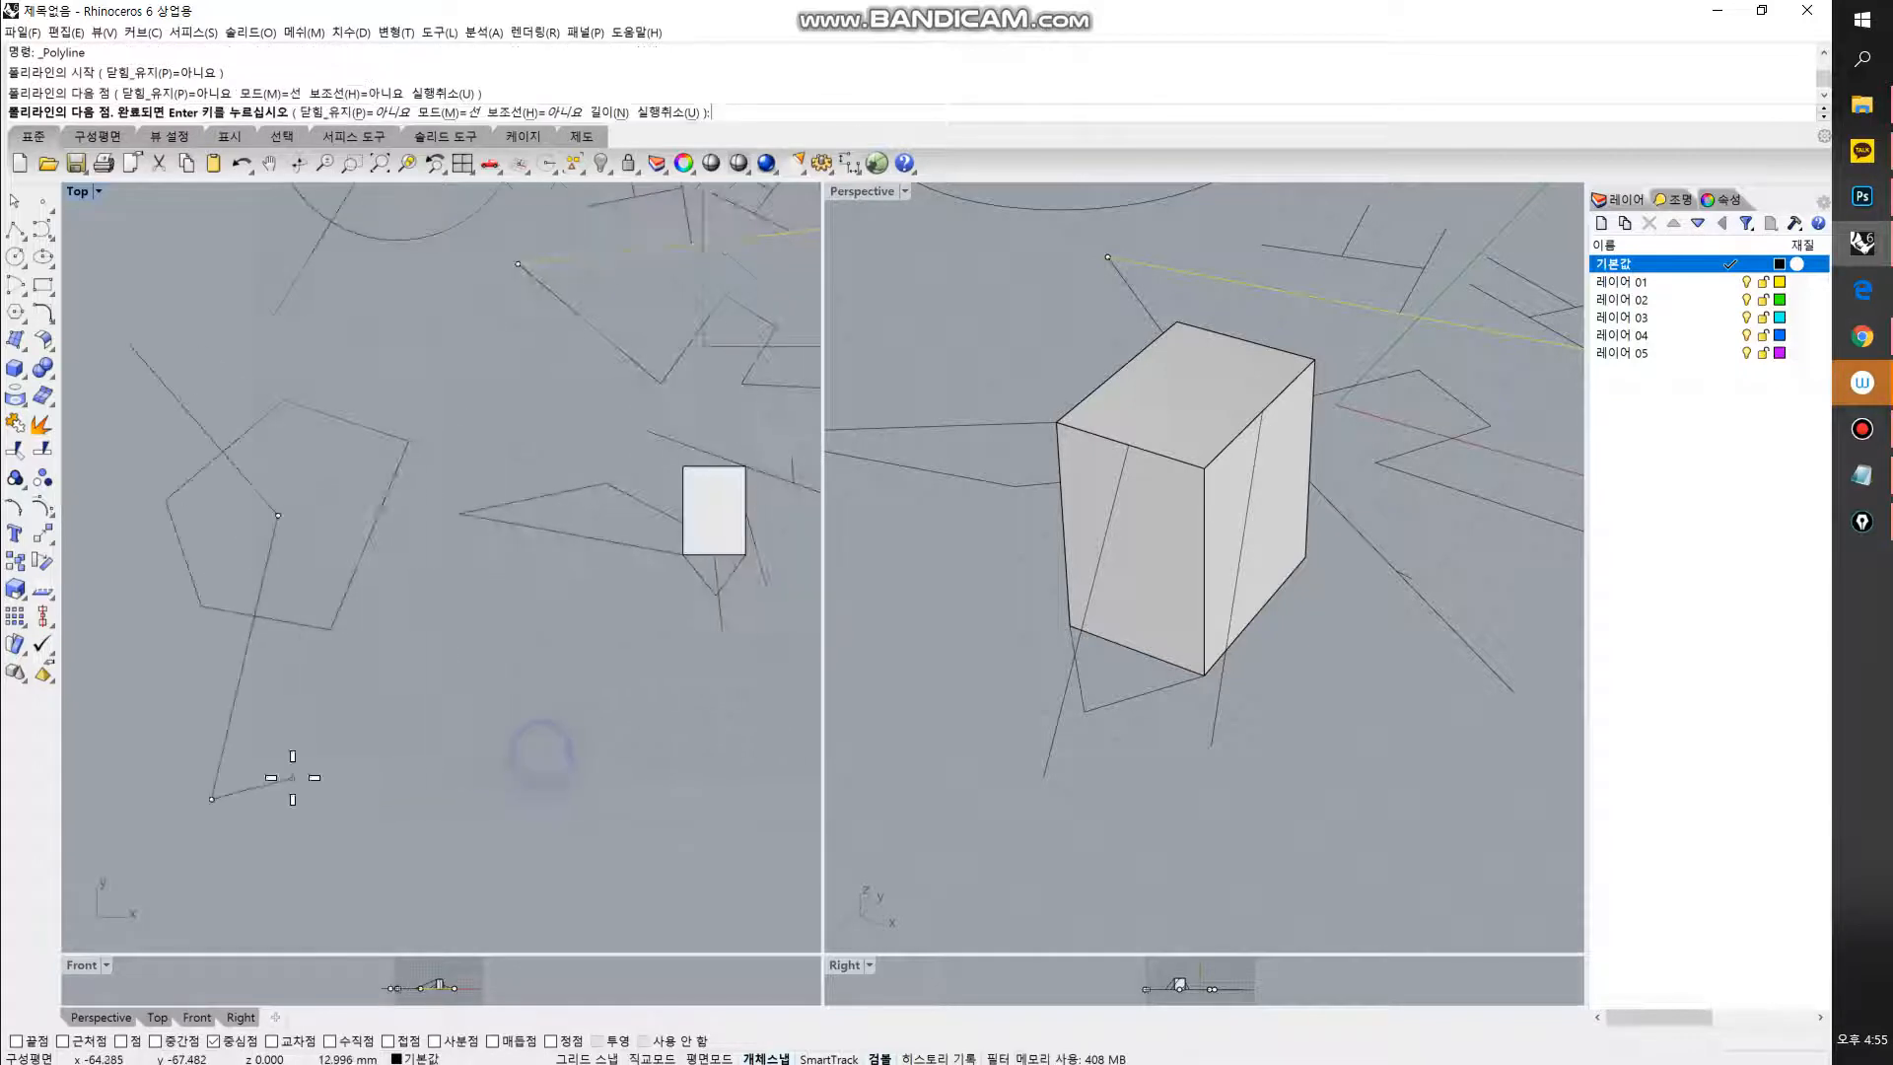
{"action": "right_click", "coordinate": [395, 711]}
Step: Draw a third line from the pentagon's center out past its right edge to the lower right
{"action": "right_click", "coordinate": [397, 535]}
{"action": "left_click", "coordinate": [389, 499]}
{"action": "left_click", "coordinate": [490, 729]}
{"action": "right_click", "coordinate": [490, 729]}
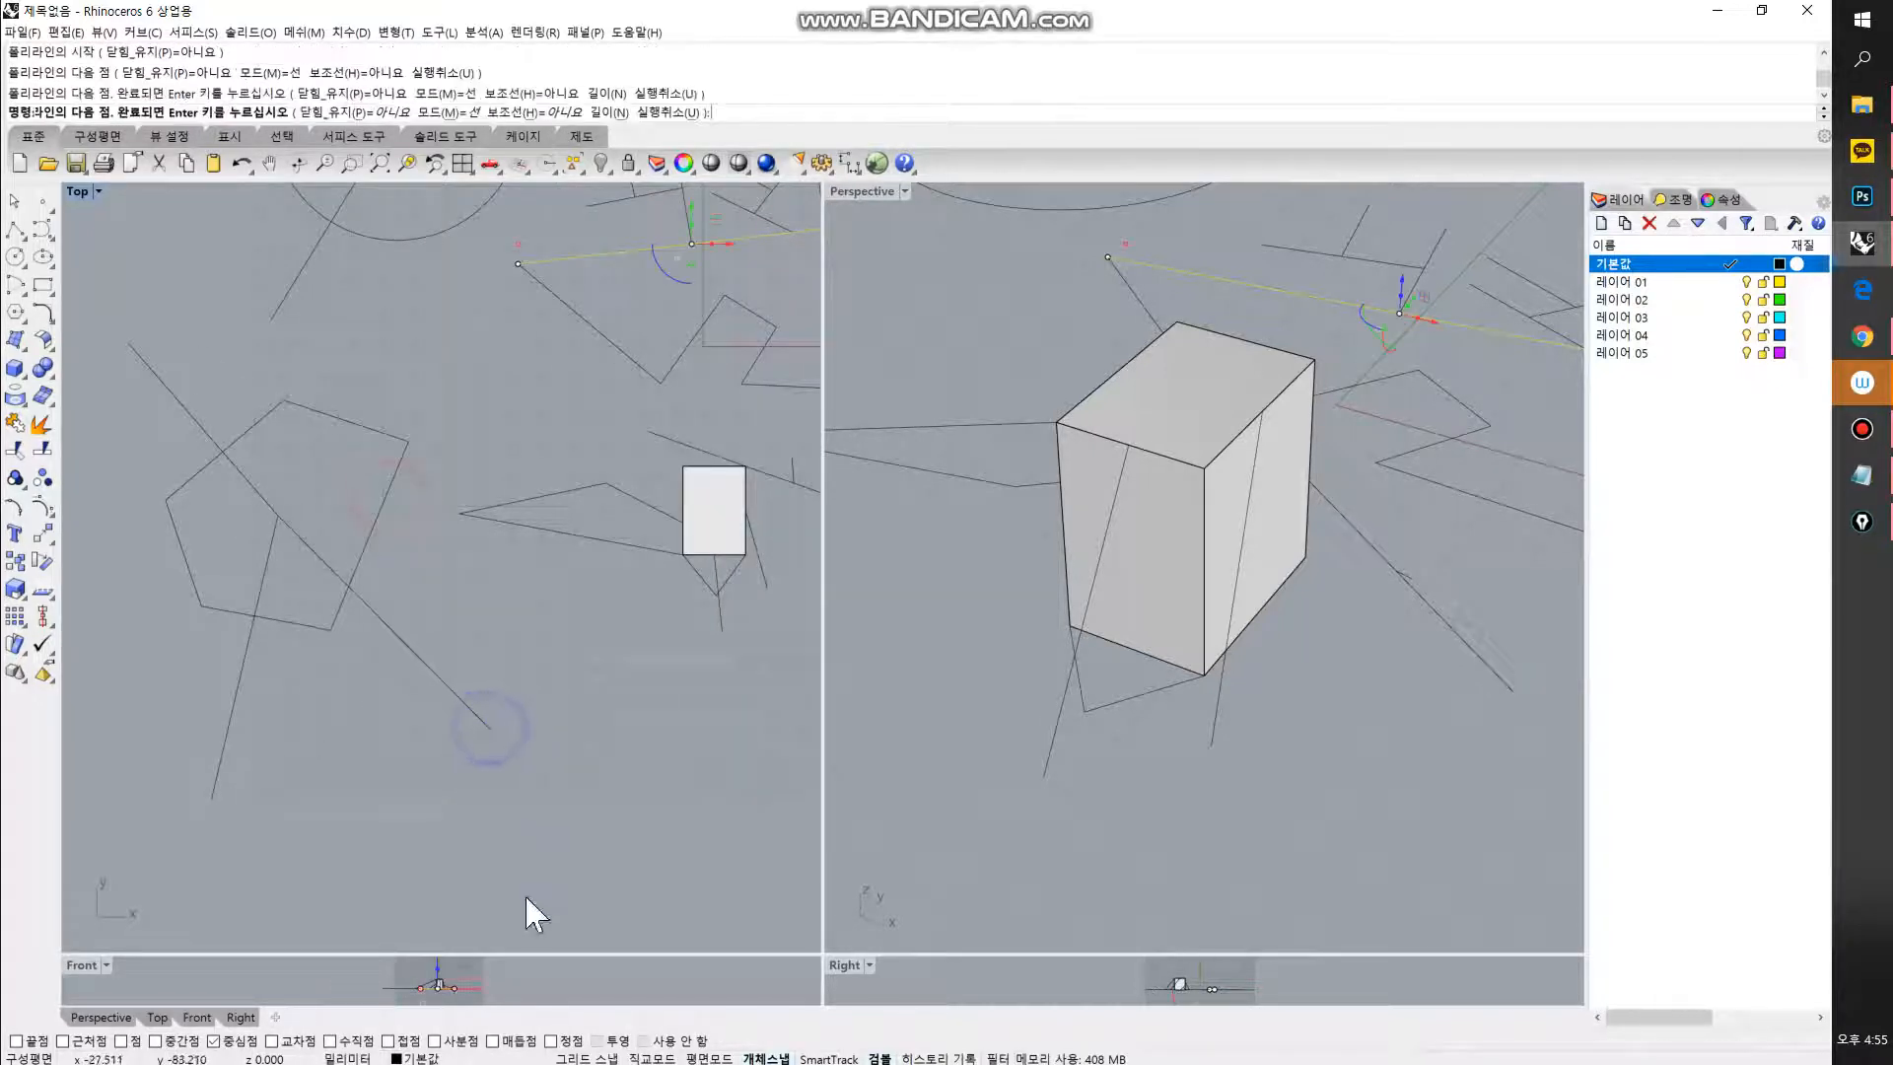
Step: Switch the object snap from Center to Intersection and draw a line from where the pentagon's right edge crosses the slanted line
{"action": "left_click", "coordinate": [214, 1040]}
{"action": "left_click", "coordinate": [273, 1041]}
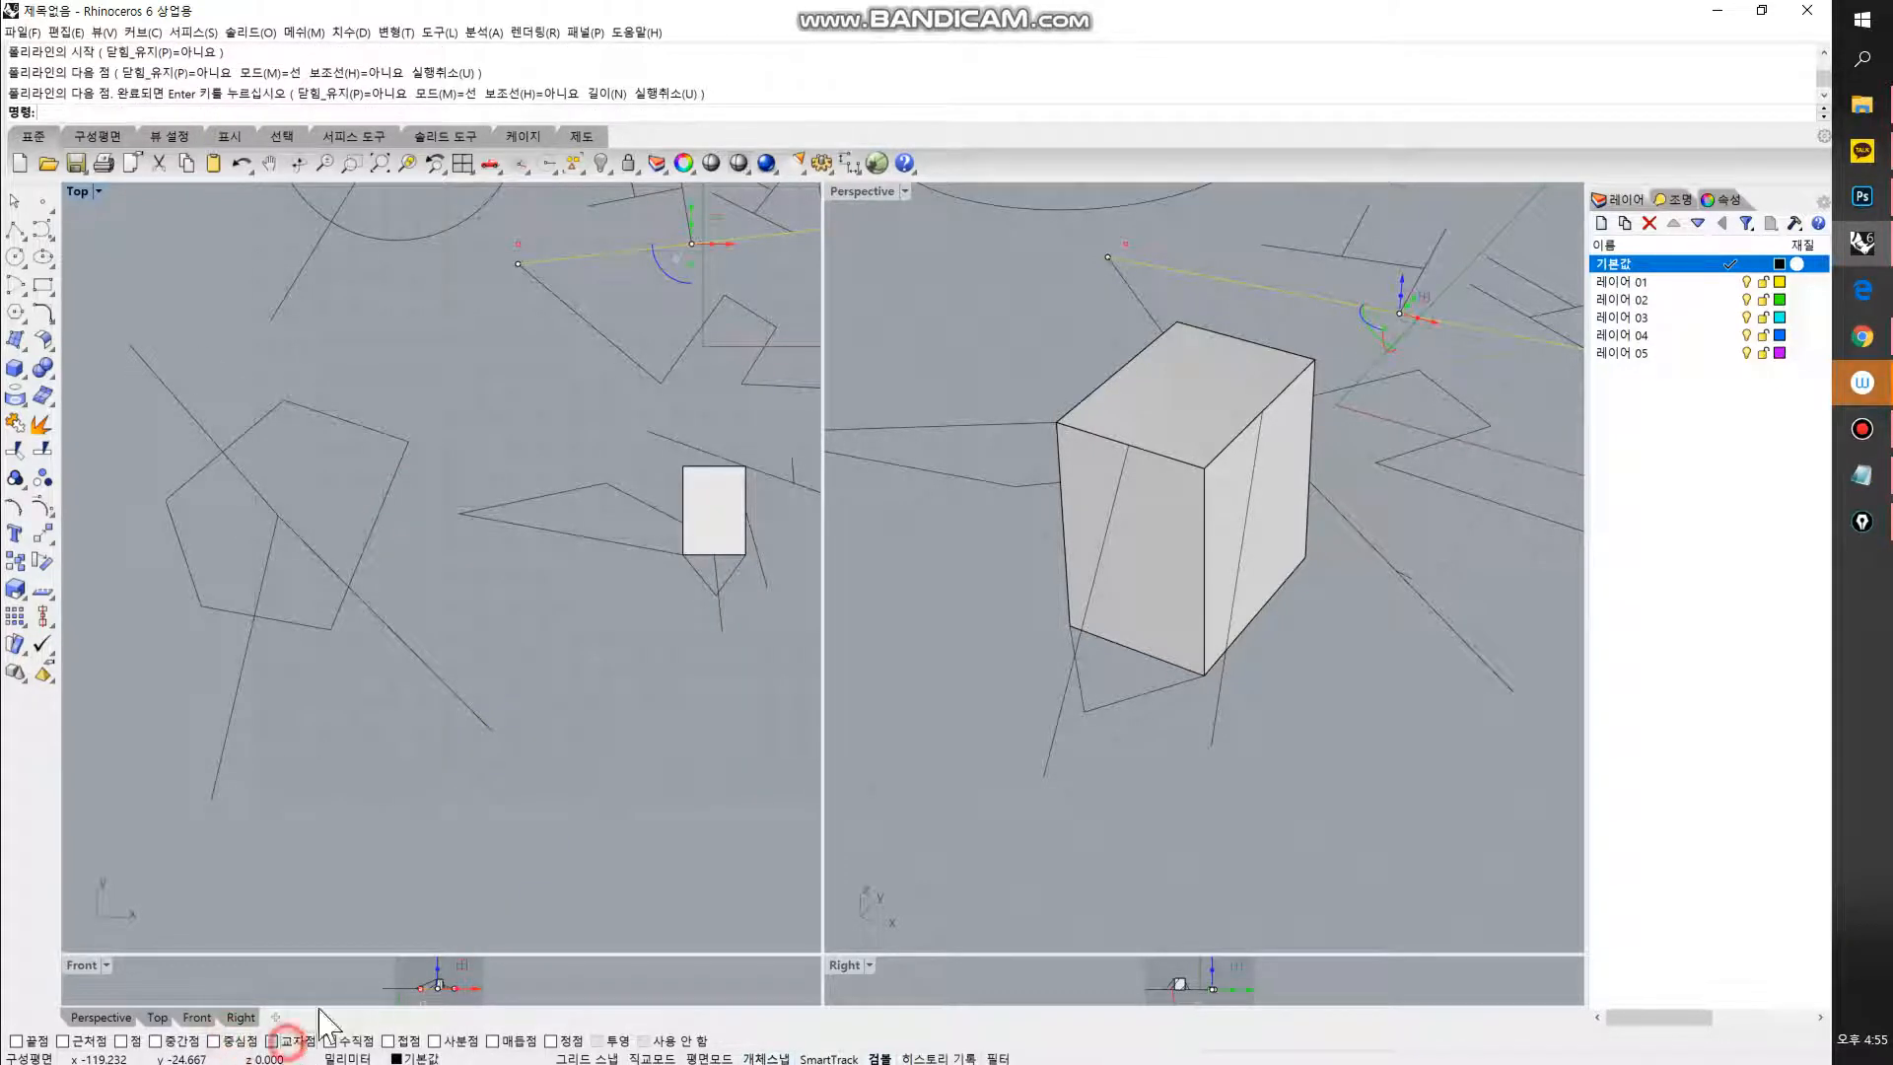
{"action": "scroll", "coordinate": [512, 719], "scroll_direction": "up", "scroll_amount": 5}
{"action": "scroll", "coordinate": [467, 657], "scroll_direction": "up", "scroll_amount": 4}
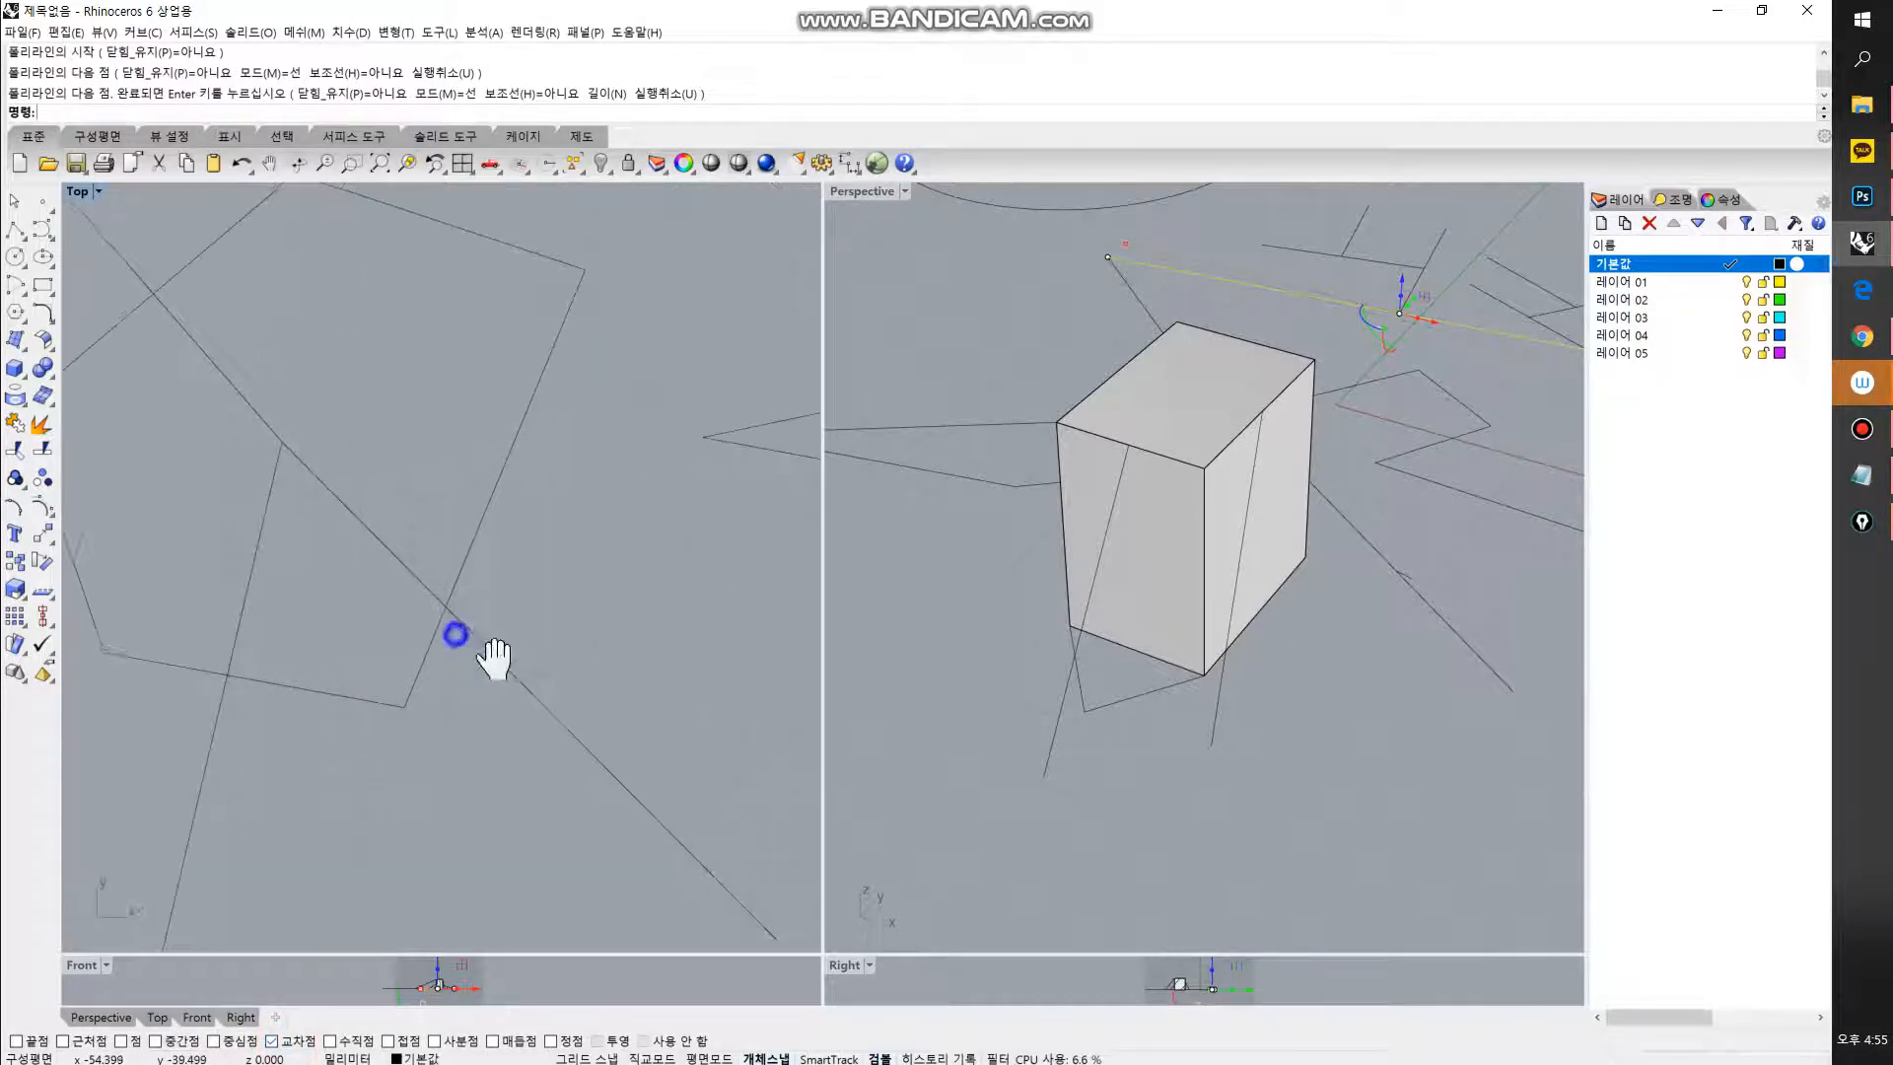
{"action": "scroll", "coordinate": [538, 596], "scroll_direction": "up", "scroll_amount": 3}
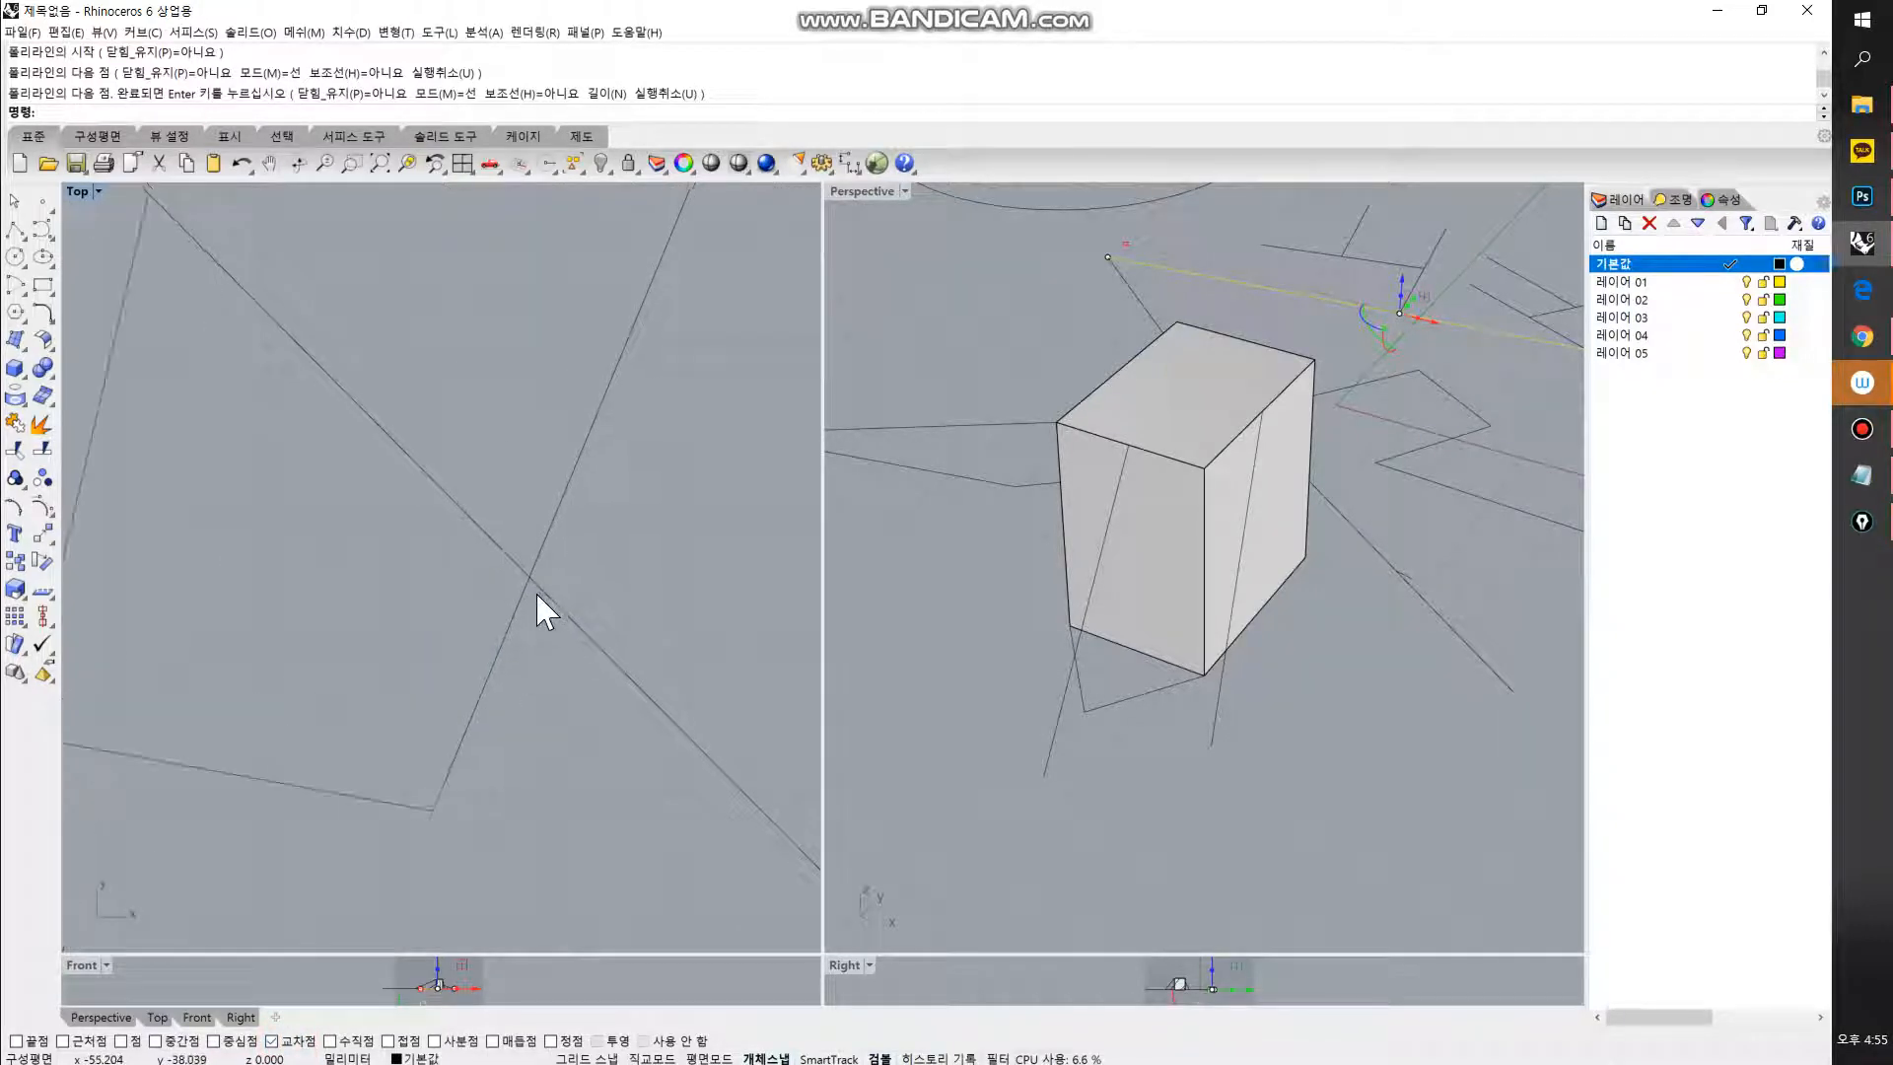
{"action": "scroll", "coordinate": [521, 572], "scroll_direction": "up", "scroll_amount": 2}
{"action": "key", "text": "space"}
{"action": "left_click", "coordinate": [538, 563]}
{"action": "scroll", "coordinate": [525, 788], "scroll_direction": "down", "scroll_amount": 3}
{"action": "left_click", "coordinate": [574, 811]}
{"action": "key", "text": "Return"}
Step: Draw two more lines starting at the other intersections between the pentagon's edges and the lines from its center
{"action": "key", "text": "space"}
{"action": "left_click", "coordinate": [151, 650]}
{"action": "left_click", "coordinate": [336, 512]}
{"action": "right_click", "coordinate": [337, 512]}
{"action": "right_click_drag", "start_coordinate": [253, 195], "coordinate": [319, 431]}
{"action": "right_click", "coordinate": [318, 428]}
{"action": "left_click", "coordinate": [319, 450]}
{"action": "left_click", "coordinate": [109, 515]}
{"action": "right_click", "coordinate": [108, 517]}
Step: Draw a vertical line in the empty area to the lower right of the box in the Top view
{"action": "scroll", "coordinate": [478, 603], "scroll_direction": "down", "scroll_amount": 3}
{"action": "scroll", "coordinate": [470, 590], "scroll_direction": "down", "scroll_amount": 2}
{"action": "right_click_drag", "start_coordinate": [385, 516], "coordinate": [414, 602]}
{"action": "scroll", "coordinate": [691, 716], "scroll_direction": "down", "scroll_amount": 8}
{"action": "right_click_drag", "start_coordinate": [693, 714], "coordinate": [248, 546]}
{"action": "right_click", "coordinate": [525, 606]}
{"action": "left_click", "coordinate": [530, 575]}
{"action": "left_click", "coordinate": [530, 805]}
{"action": "right_click", "coordinate": [655, 642]}
Step: Draw a second vertical line parallel to the first one, on its right side
{"action": "right_click", "coordinate": [659, 621]}
{"action": "left_click", "coordinate": [670, 576]}
{"action": "left_click", "coordinate": [663, 793]}
{"action": "right_click", "coordinate": [661, 787]}
{"action": "scroll", "coordinate": [629, 745], "scroll_direction": "up", "scroll_amount": 6}
{"action": "right_click_drag", "start_coordinate": [491, 613], "coordinate": [345, 611]}
{"action": "right_click", "coordinate": [343, 610]}
{"action": "key", "text": "Escape"}
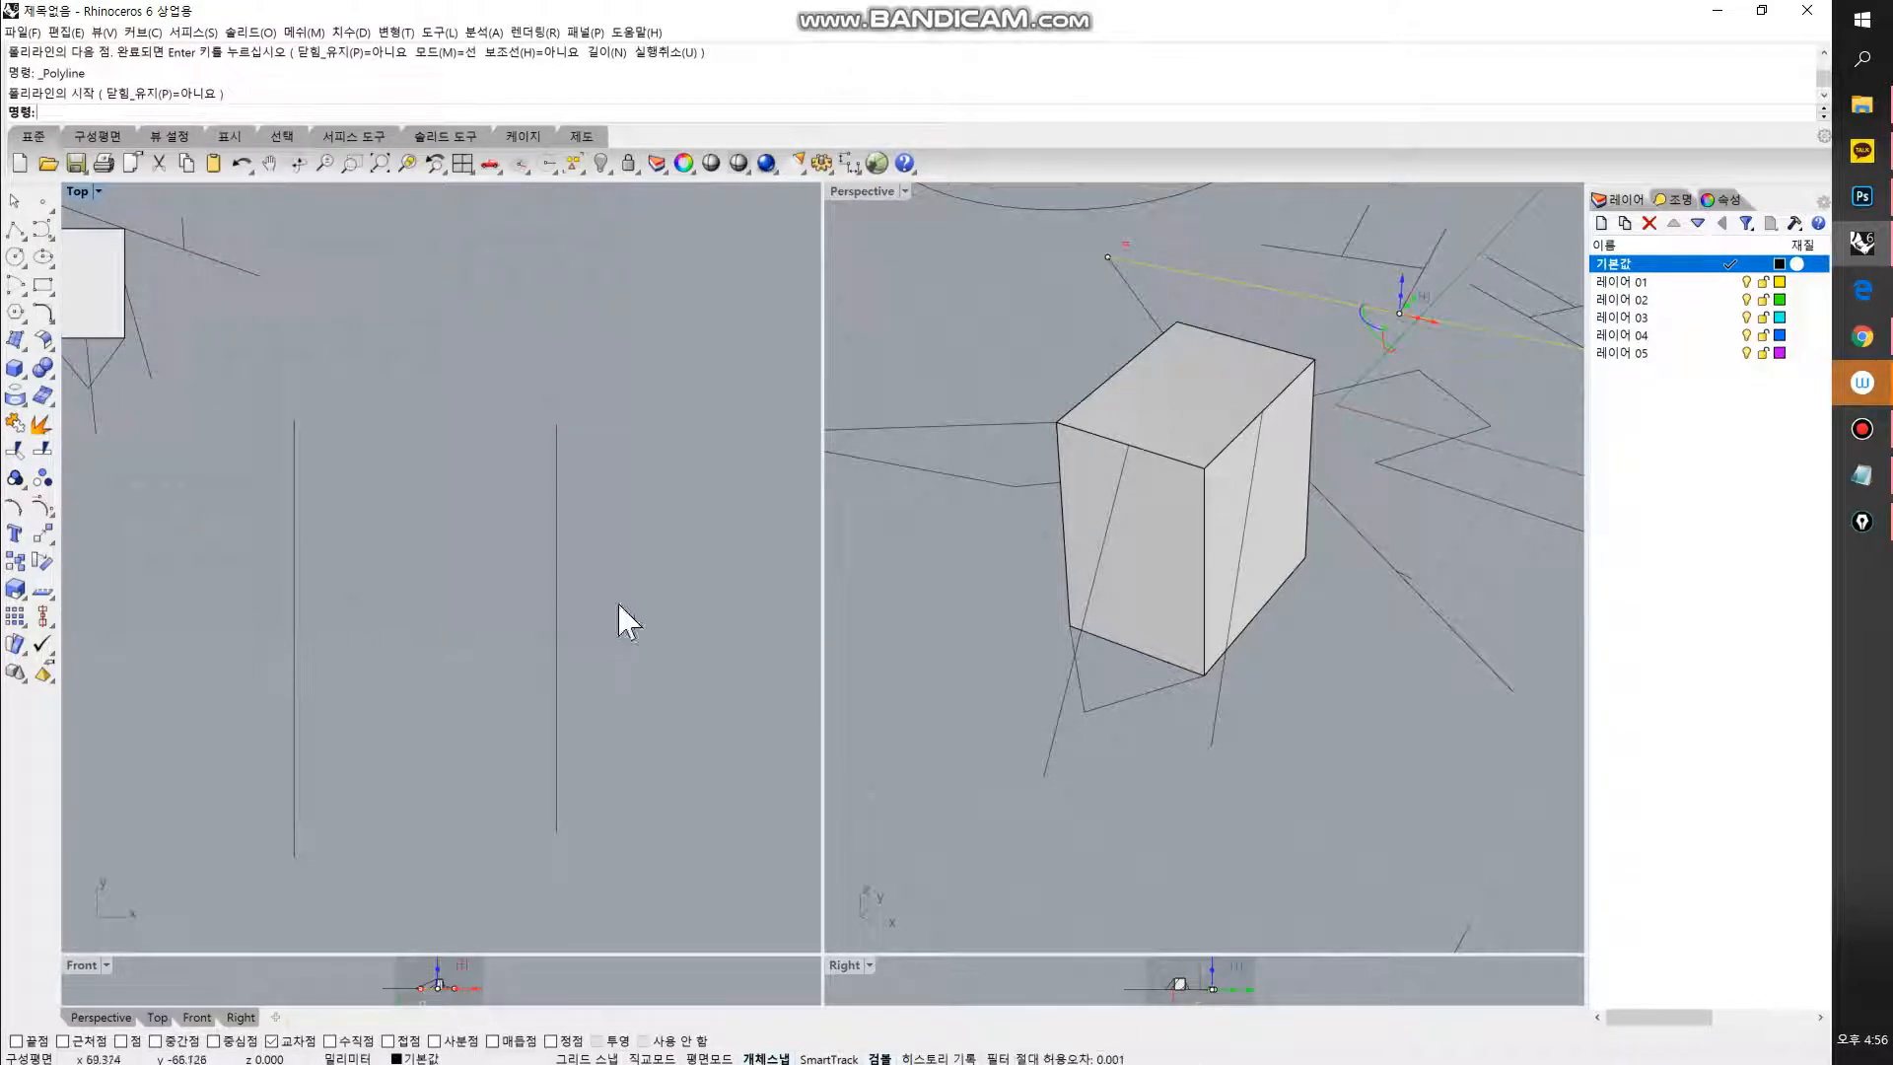
Step: Enable the Near snap alongside Intersection and draw a horizontal line from the left vertical line to its intersection with the right one
{"action": "scroll", "coordinate": [394, 655], "scroll_direction": "up", "scroll_amount": 2}
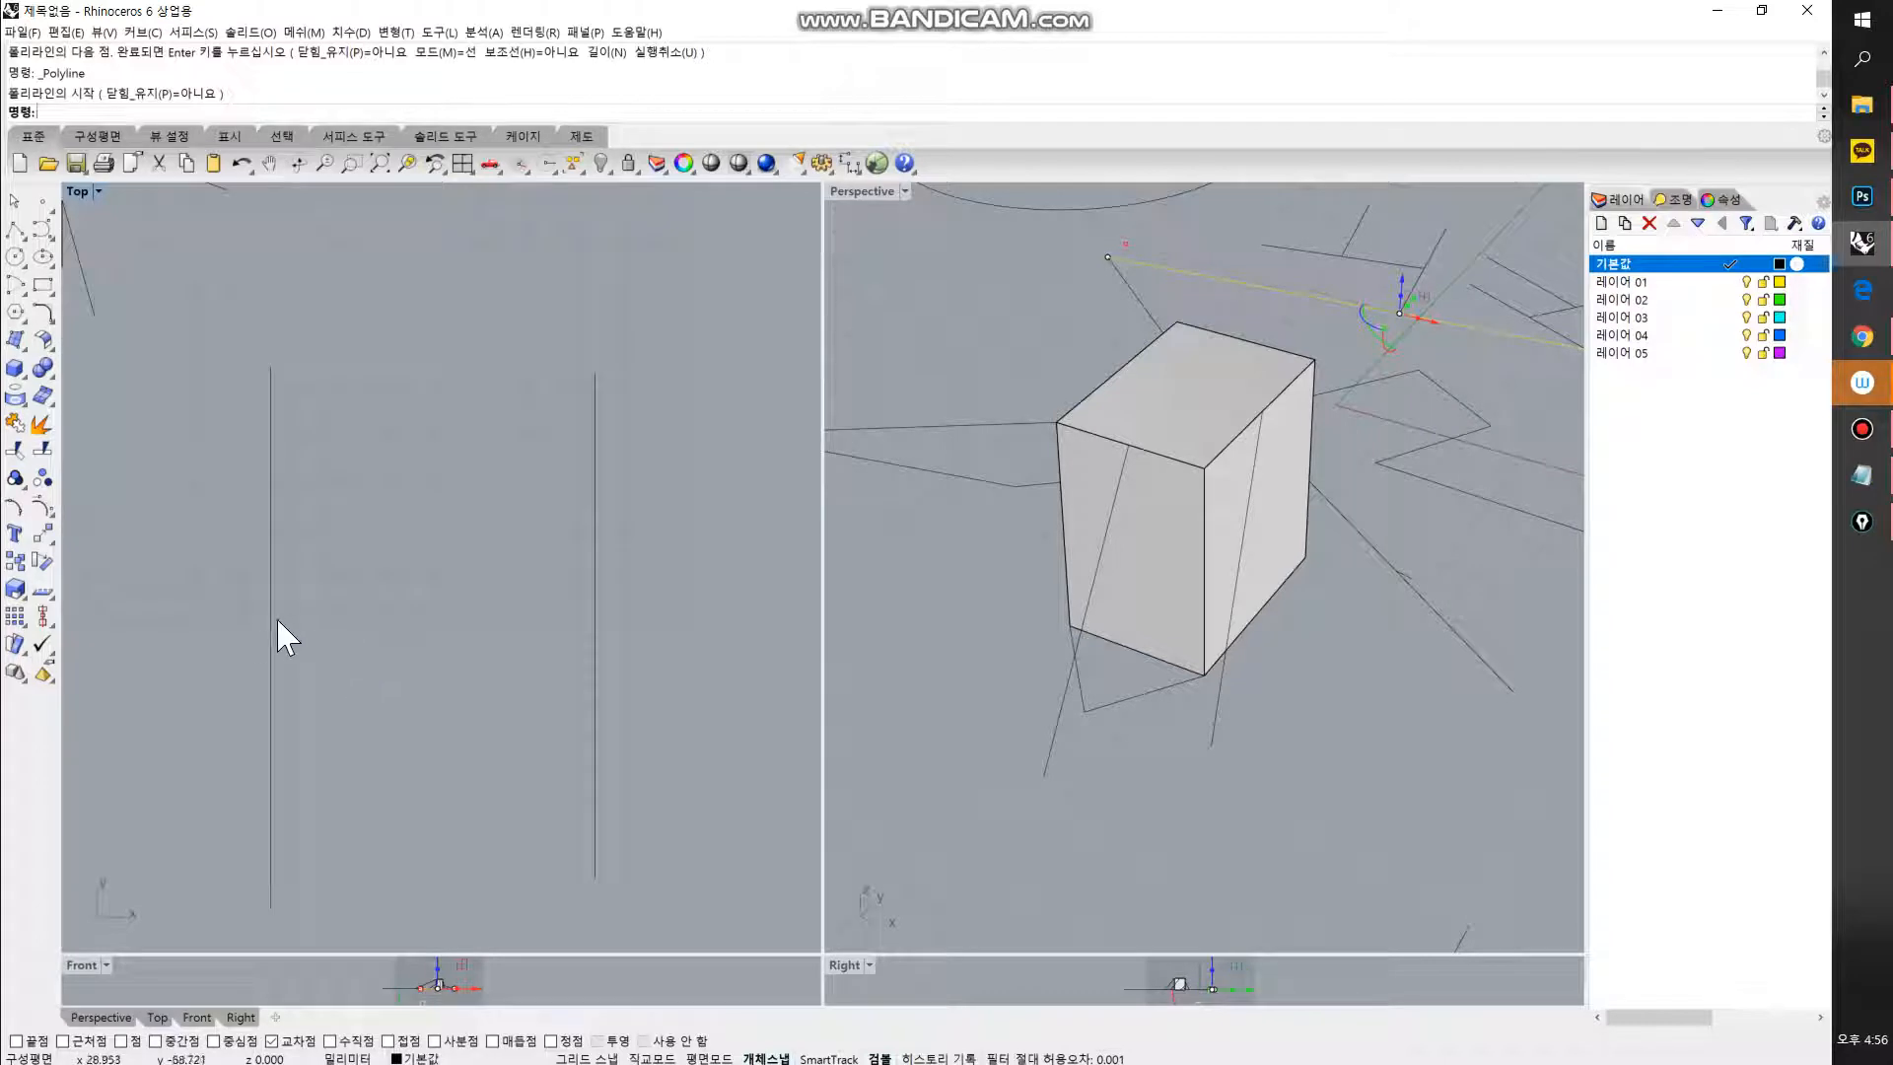
{"action": "left_click", "coordinate": [64, 1041]}
{"action": "scroll", "coordinate": [295, 710], "scroll_direction": "up", "scroll_amount": 3}
{"action": "left_click", "coordinate": [15, 227]}
{"action": "left_click", "coordinate": [250, 484]}
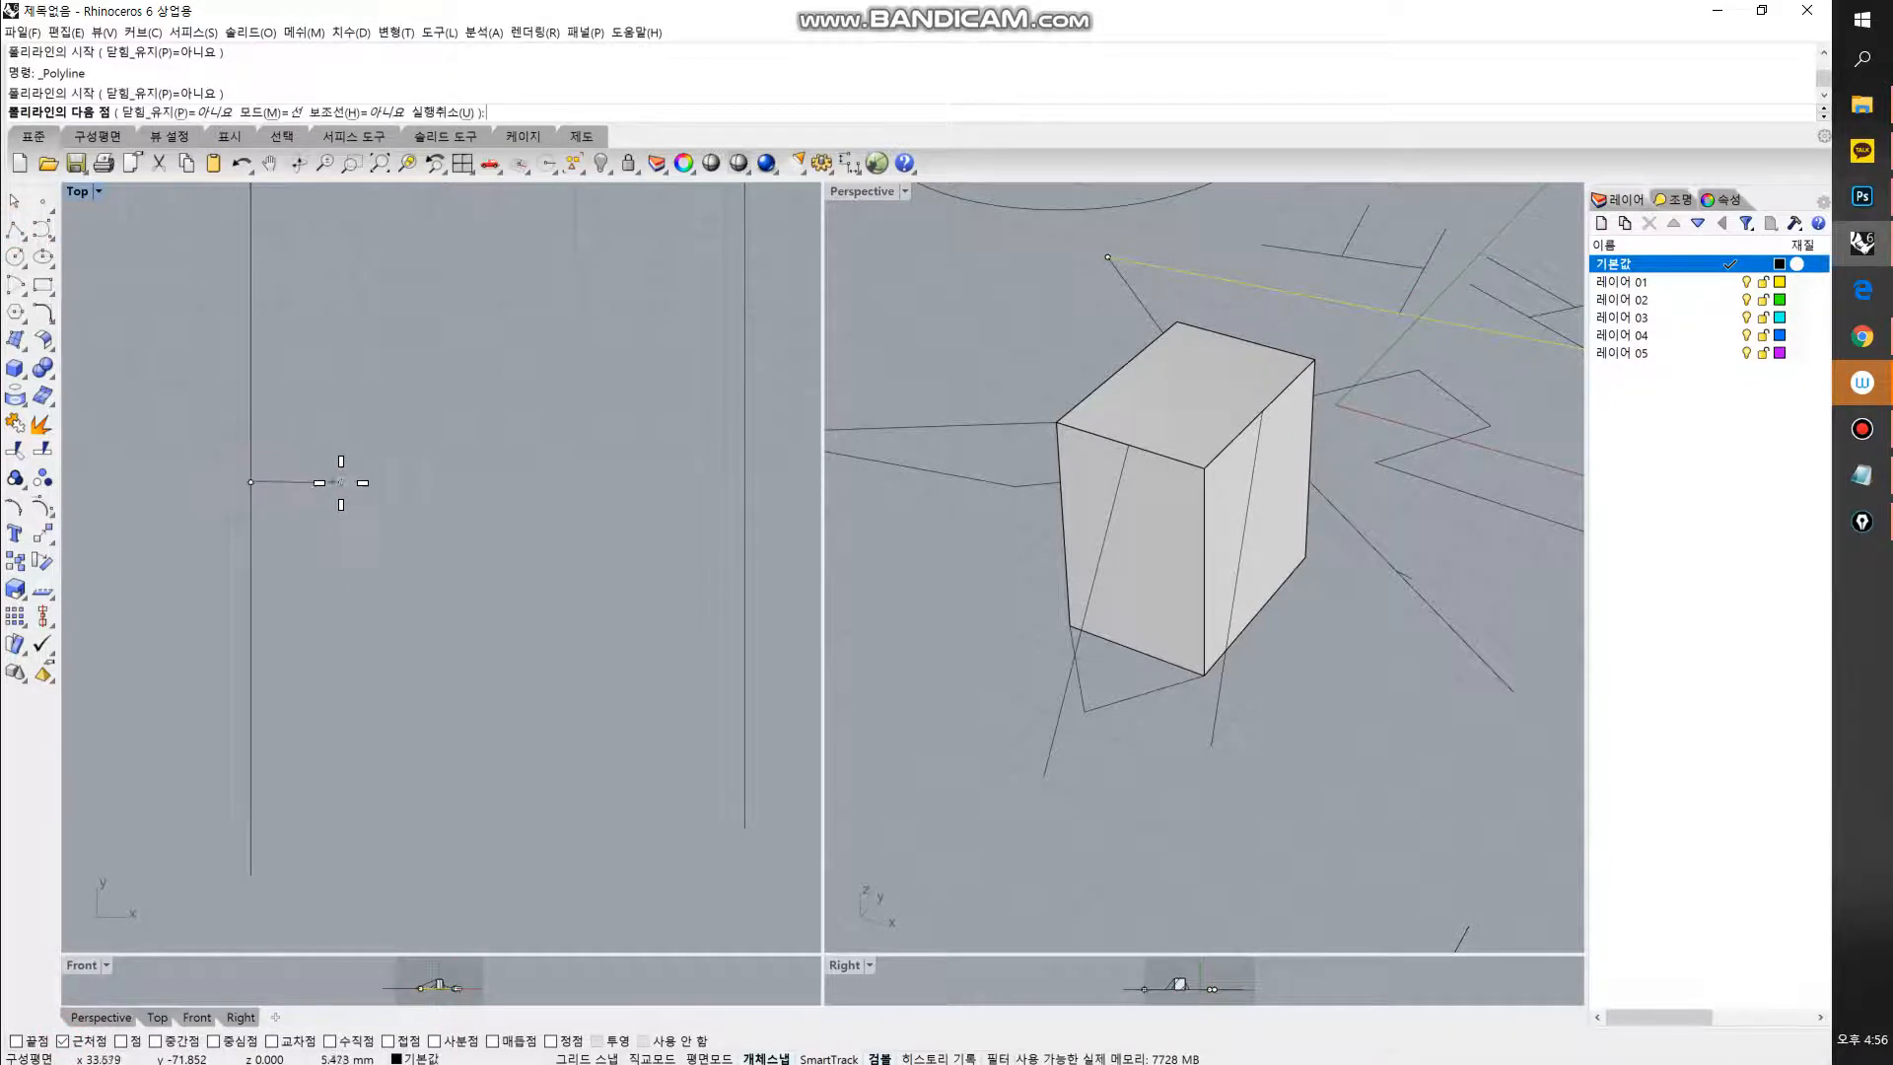
{"action": "key", "text": "shift"}
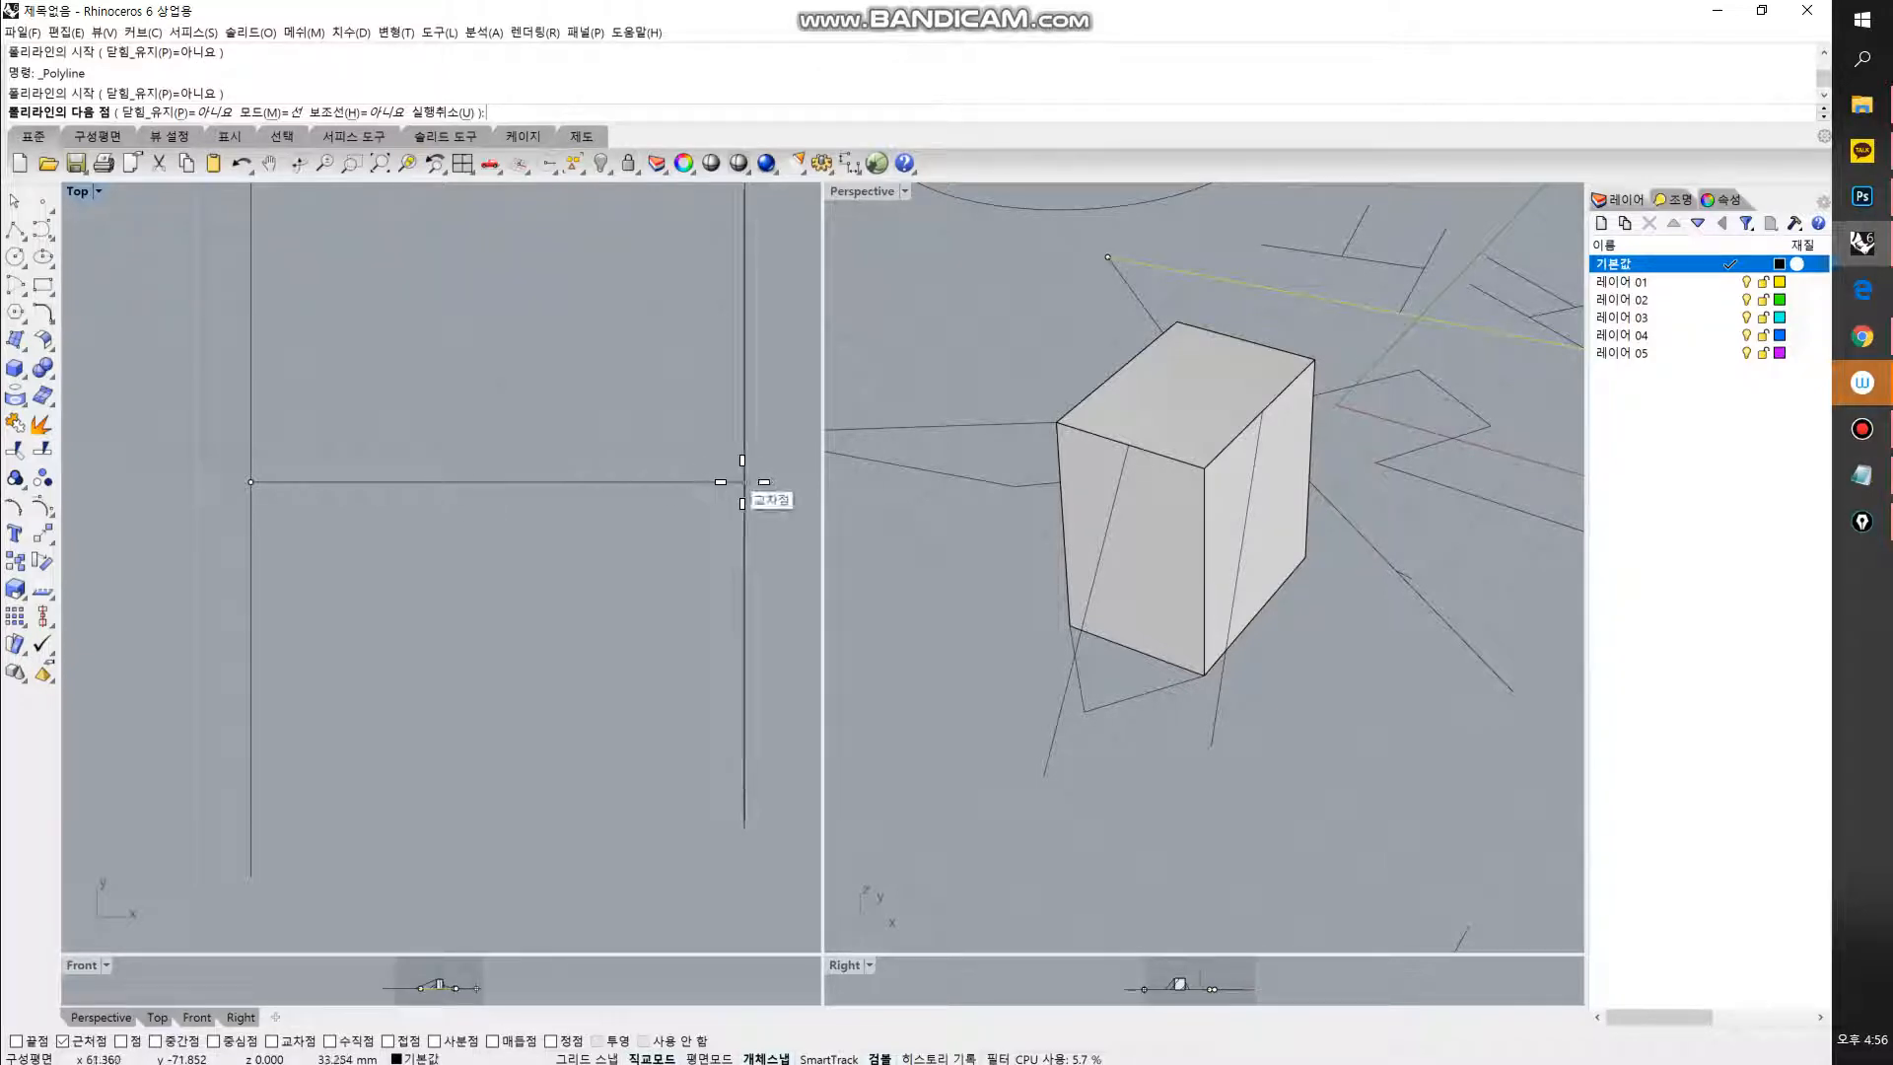
{"action": "scroll", "coordinate": [743, 482], "scroll_direction": "up", "scroll_amount": 2}
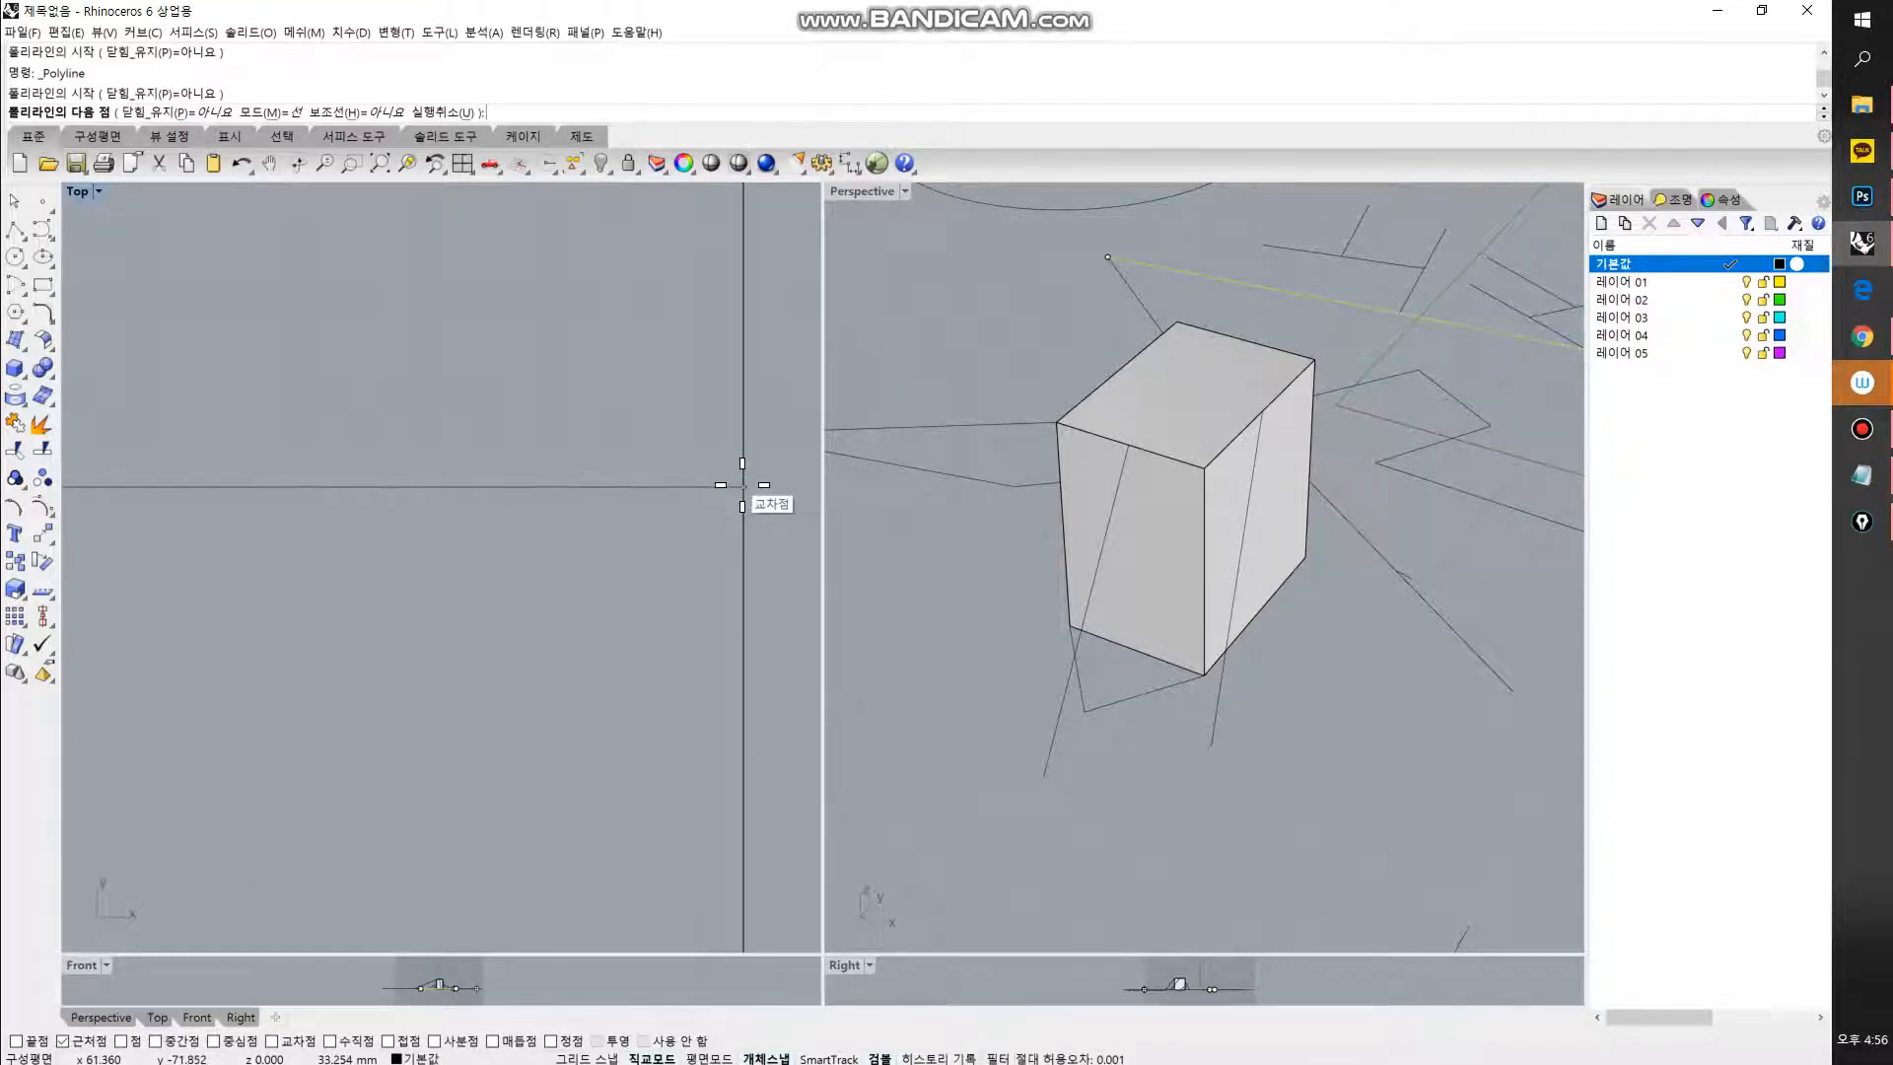
{"action": "left_click", "coordinate": [742, 485], "text": "shift"}
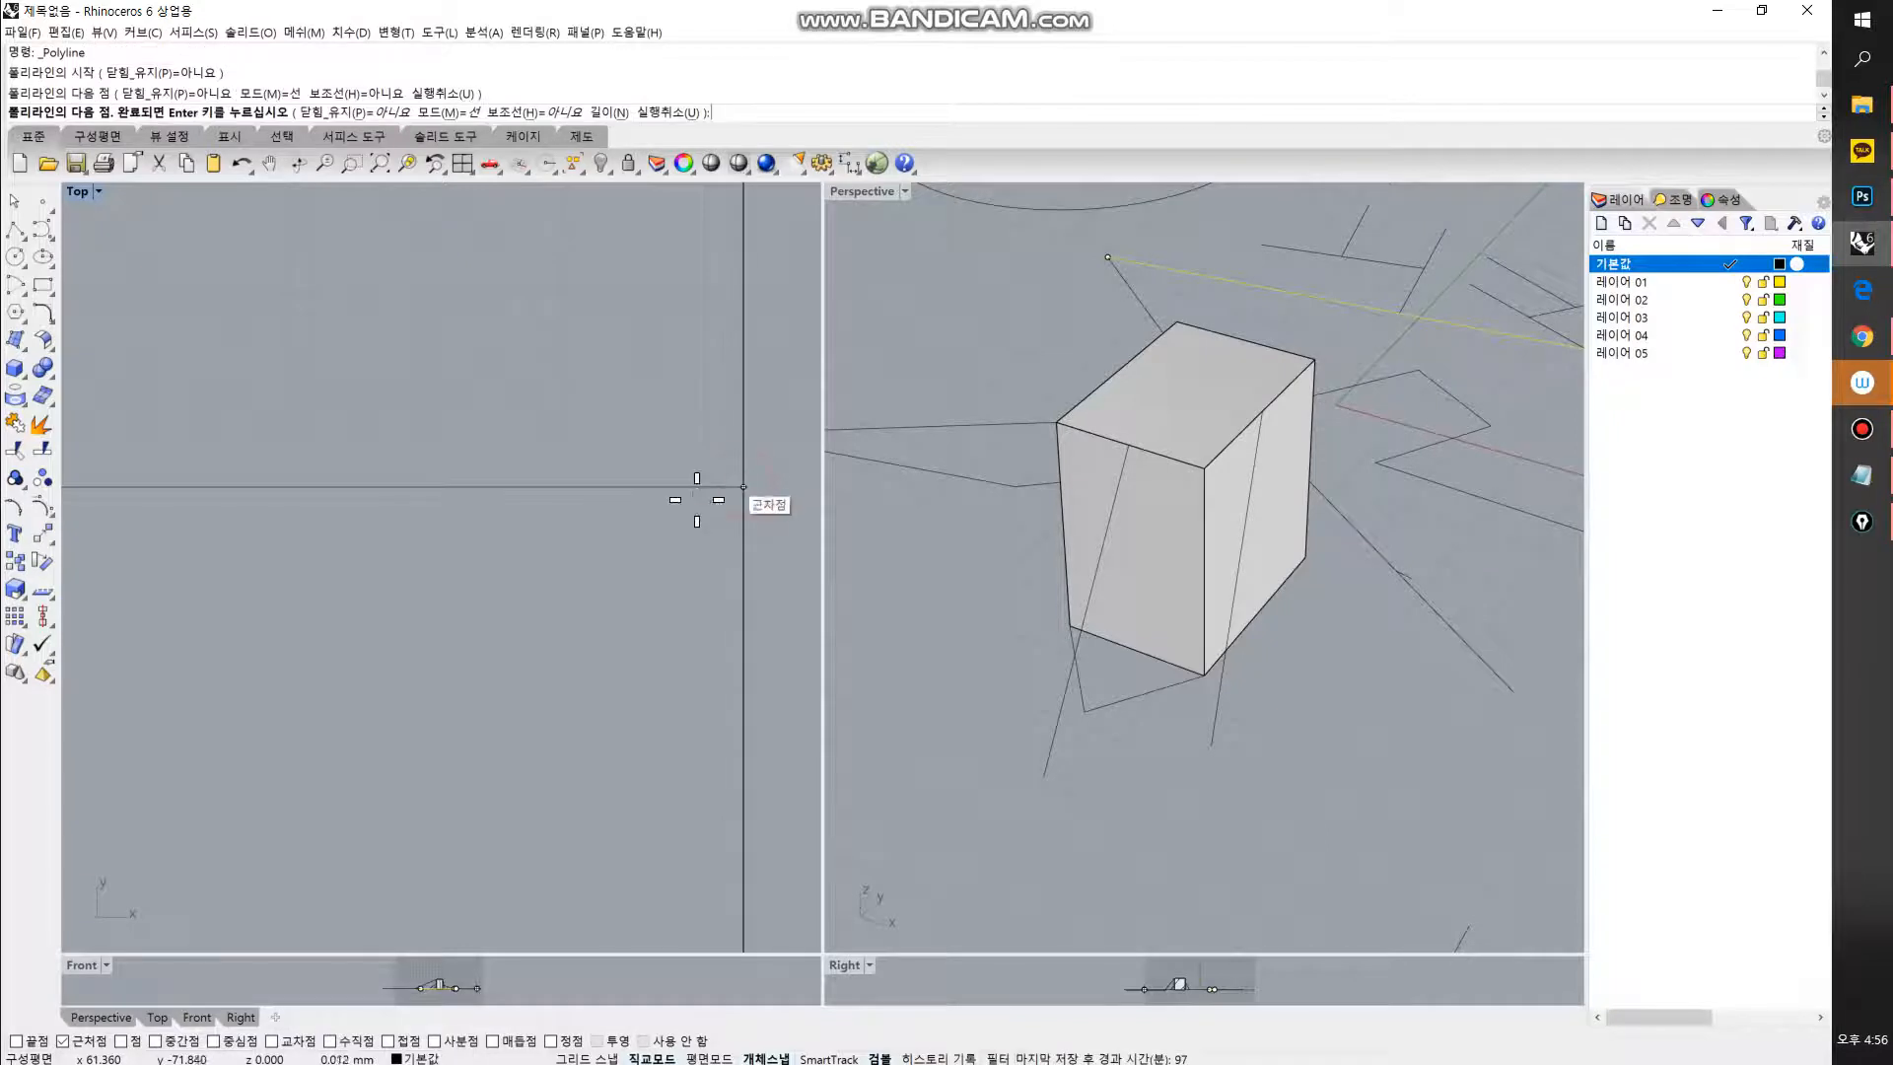
{"action": "scroll", "coordinate": [698, 505], "scroll_direction": "down", "scroll_amount": 5}
{"action": "right_click", "coordinate": [697, 505]}
Step: Draw a vertical line straight down from a point on the horizontal connecting line
{"action": "scroll", "coordinate": [689, 505], "scroll_direction": "down", "scroll_amount": 5}
{"action": "right_click_drag", "start_coordinate": [627, 515], "coordinate": [486, 555]}
{"action": "scroll", "coordinate": [549, 546], "scroll_direction": "up", "scroll_amount": 4}
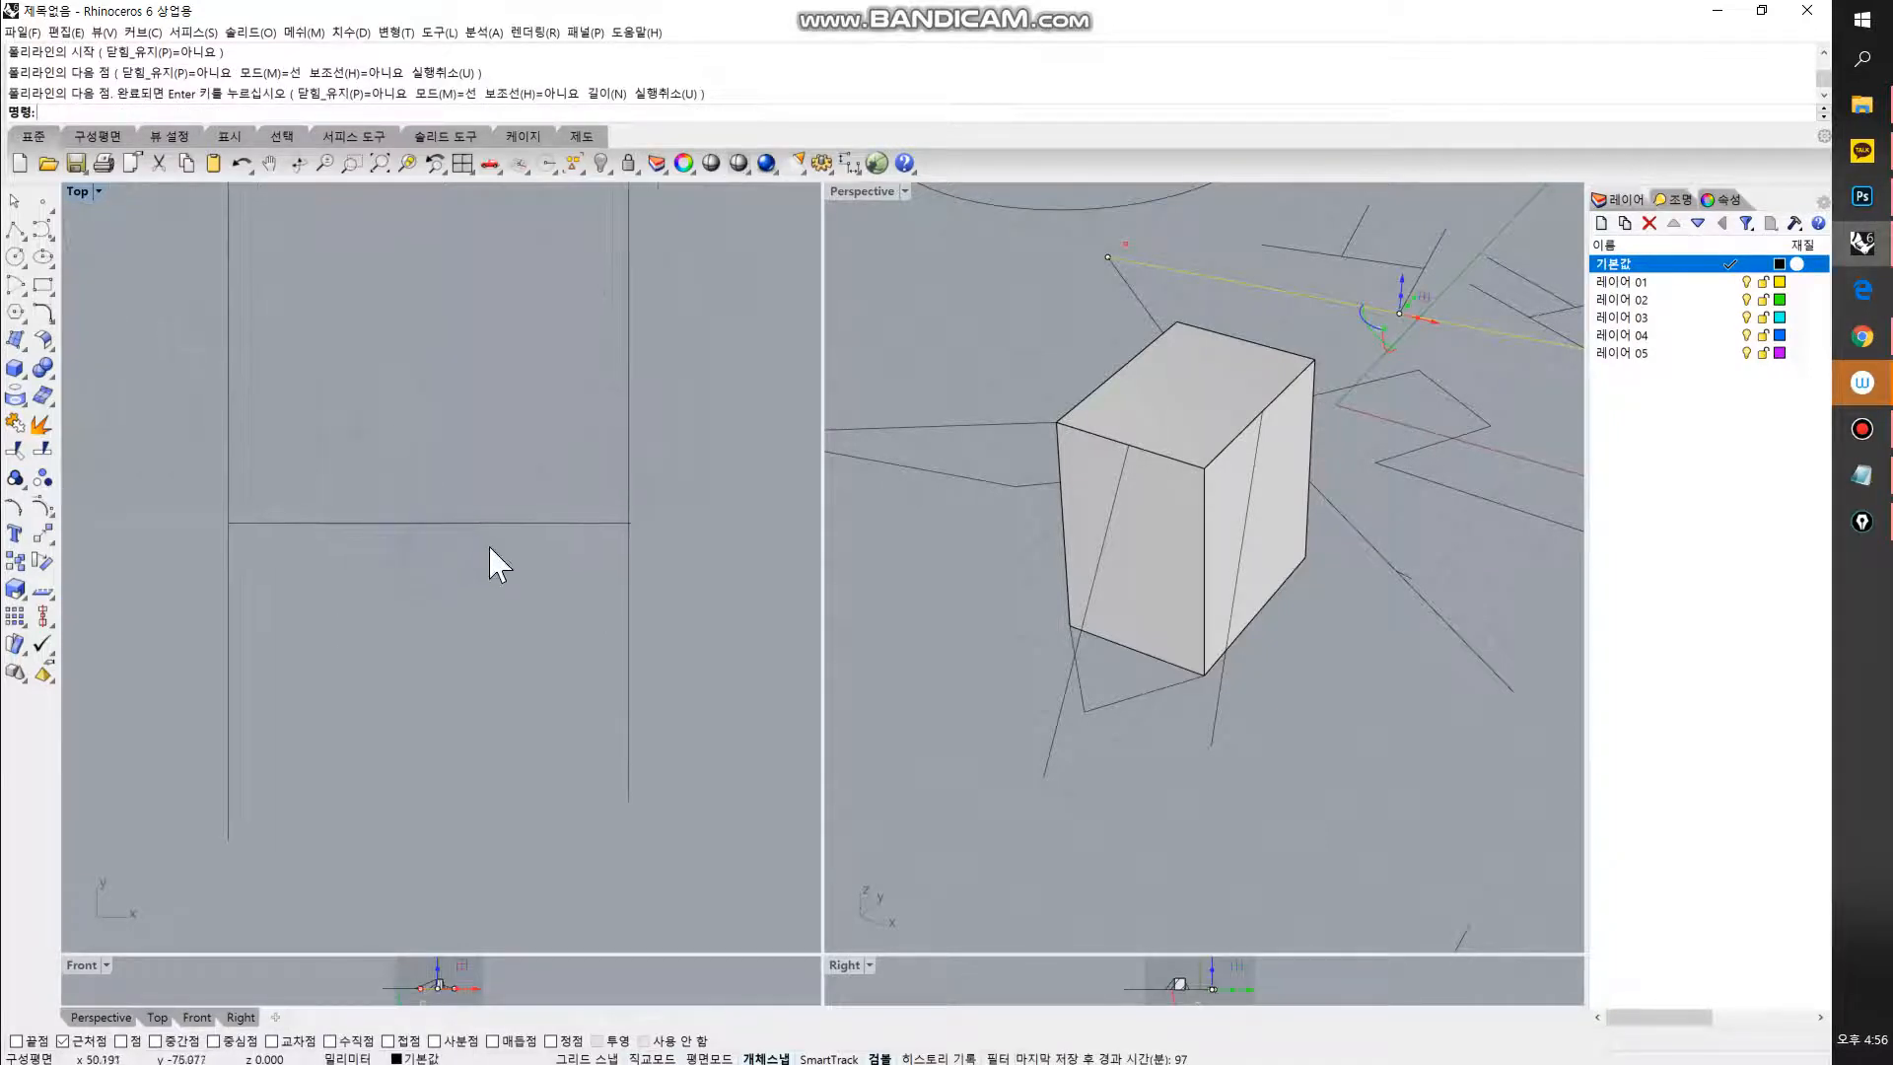
{"action": "right_click", "coordinate": [393, 424]}
{"action": "left_click", "coordinate": [412, 525]}
{"action": "left_click", "coordinate": [432, 835], "text": "shift"}
{"action": "right_click", "coordinate": [432, 834]}
Step: Draw a horizontal line from the inner vertical line to the right vertical line
{"action": "right_click", "coordinate": [459, 723]}
{"action": "left_click", "coordinate": [413, 676]}
{"action": "scroll", "coordinate": [562, 668], "scroll_direction": "up", "scroll_amount": 3}
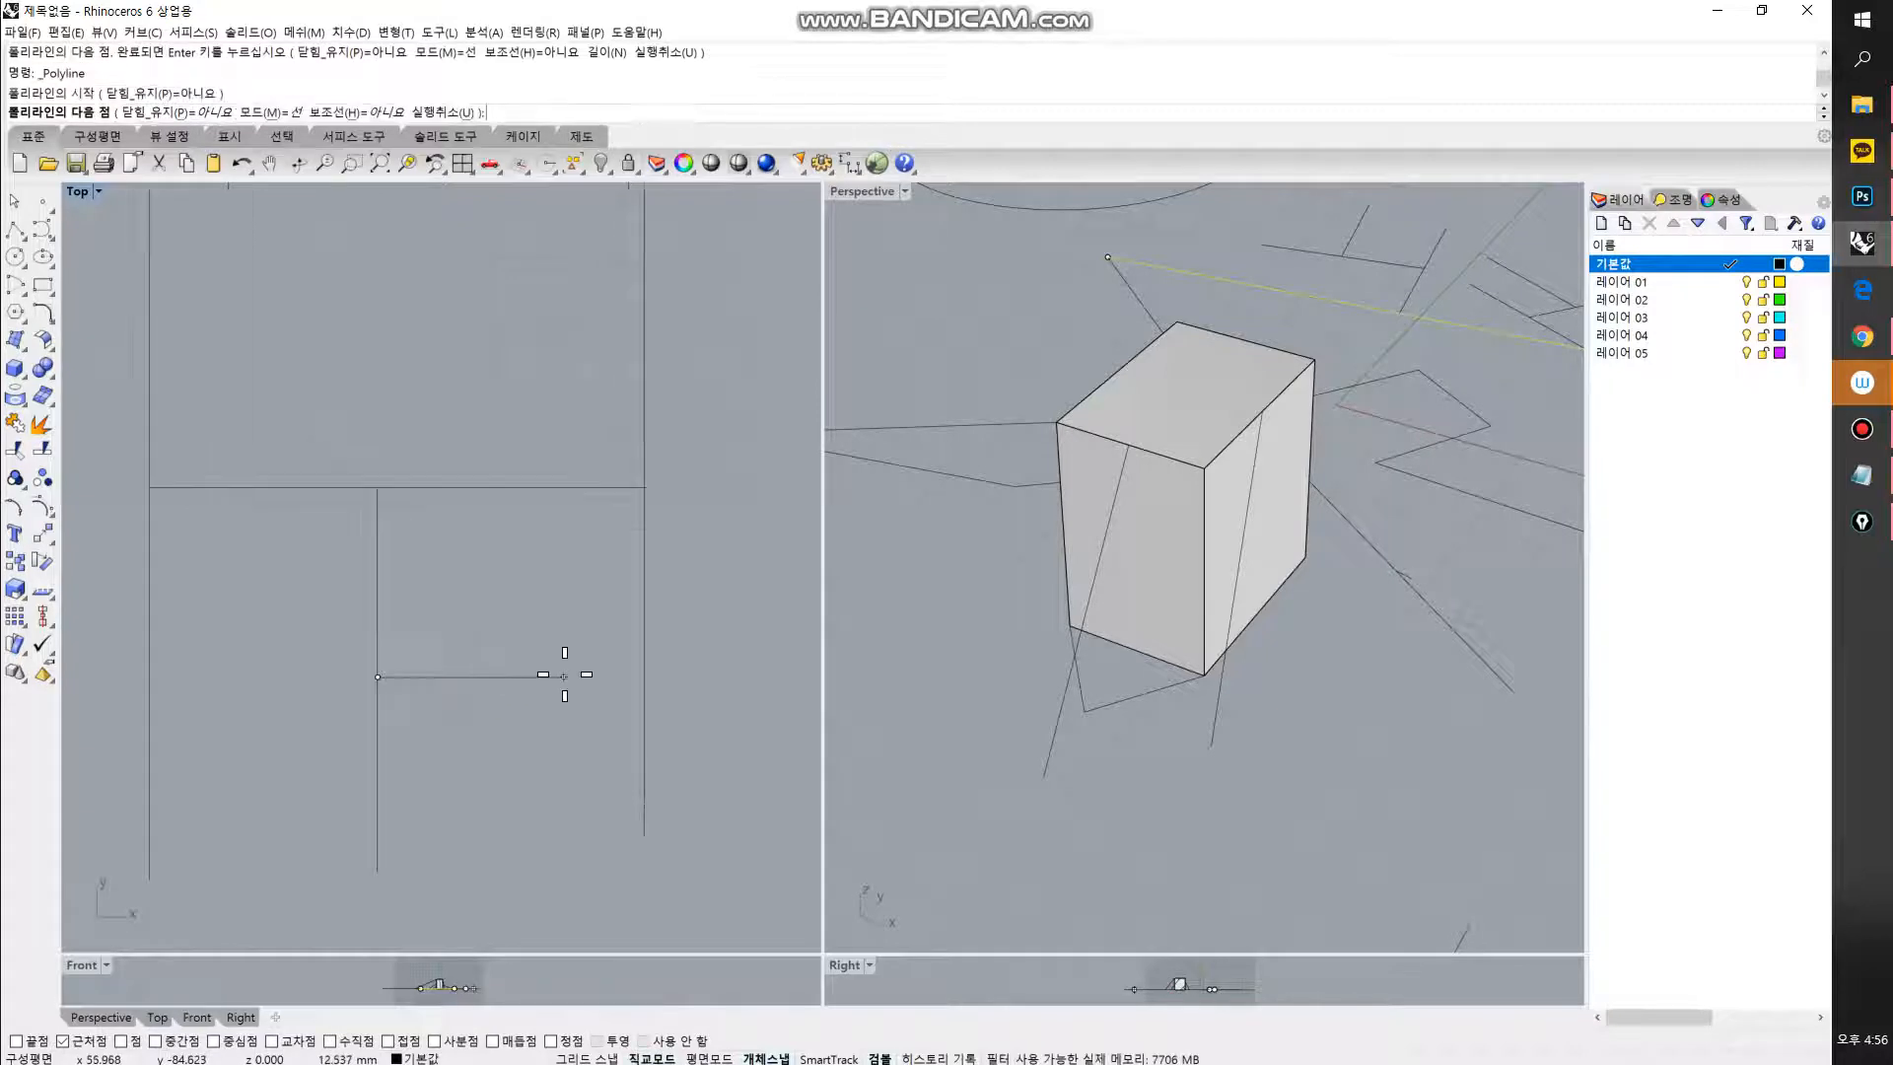
{"action": "left_click", "coordinate": [685, 679], "text": "shift"}
{"action": "right_click", "coordinate": [684, 674]}
Step: Enable the Intersection snap alongside Near and draw another connecting line from the inner vertical line to the right vertical line
{"action": "scroll", "coordinate": [685, 679], "scroll_direction": "down", "scroll_amount": 8}
{"action": "right_click_drag", "start_coordinate": [643, 703], "coordinate": [607, 699]}
{"action": "scroll", "coordinate": [542, 646], "scroll_direction": "up", "scroll_amount": 4}
{"action": "right_click", "coordinate": [478, 636]}
{"action": "left_click", "coordinate": [451, 591]}
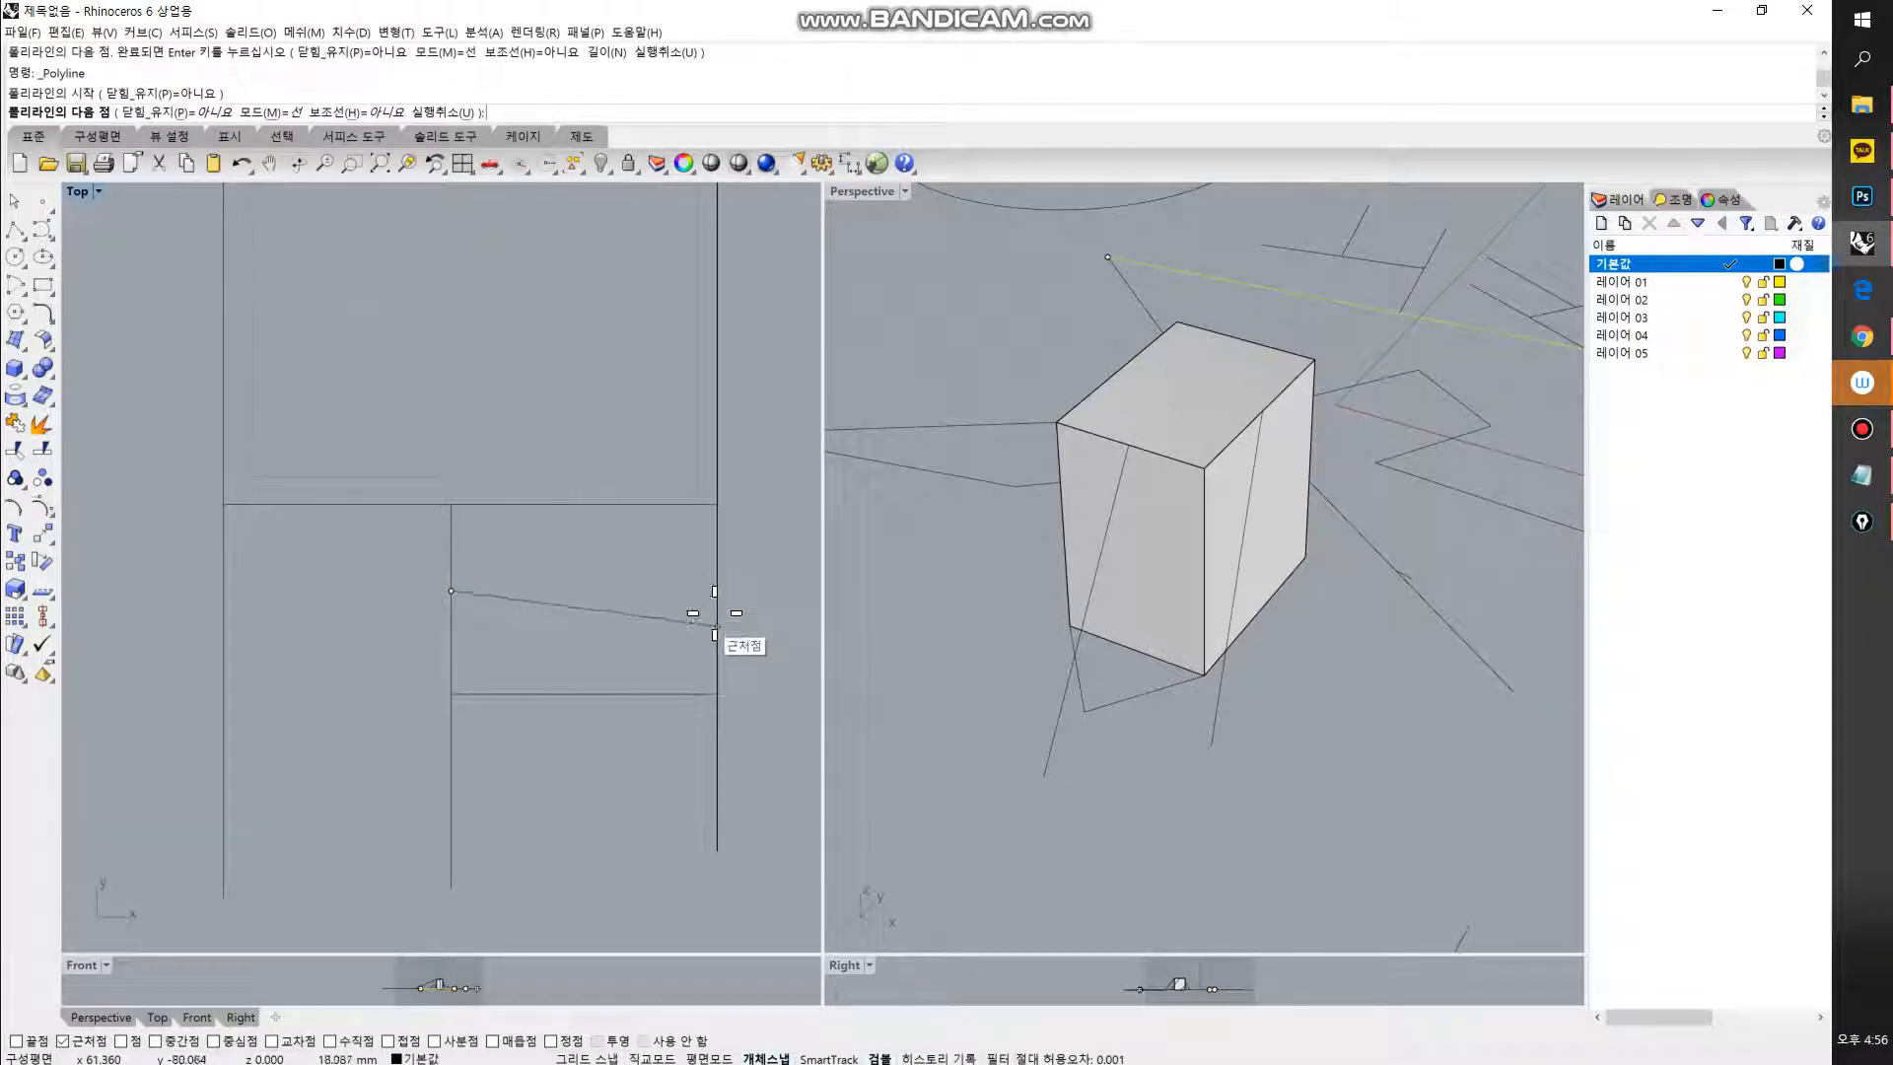
{"action": "scroll", "coordinate": [717, 627], "scroll_direction": "up", "scroll_amount": 2}
{"action": "left_click", "coordinate": [272, 1042]}
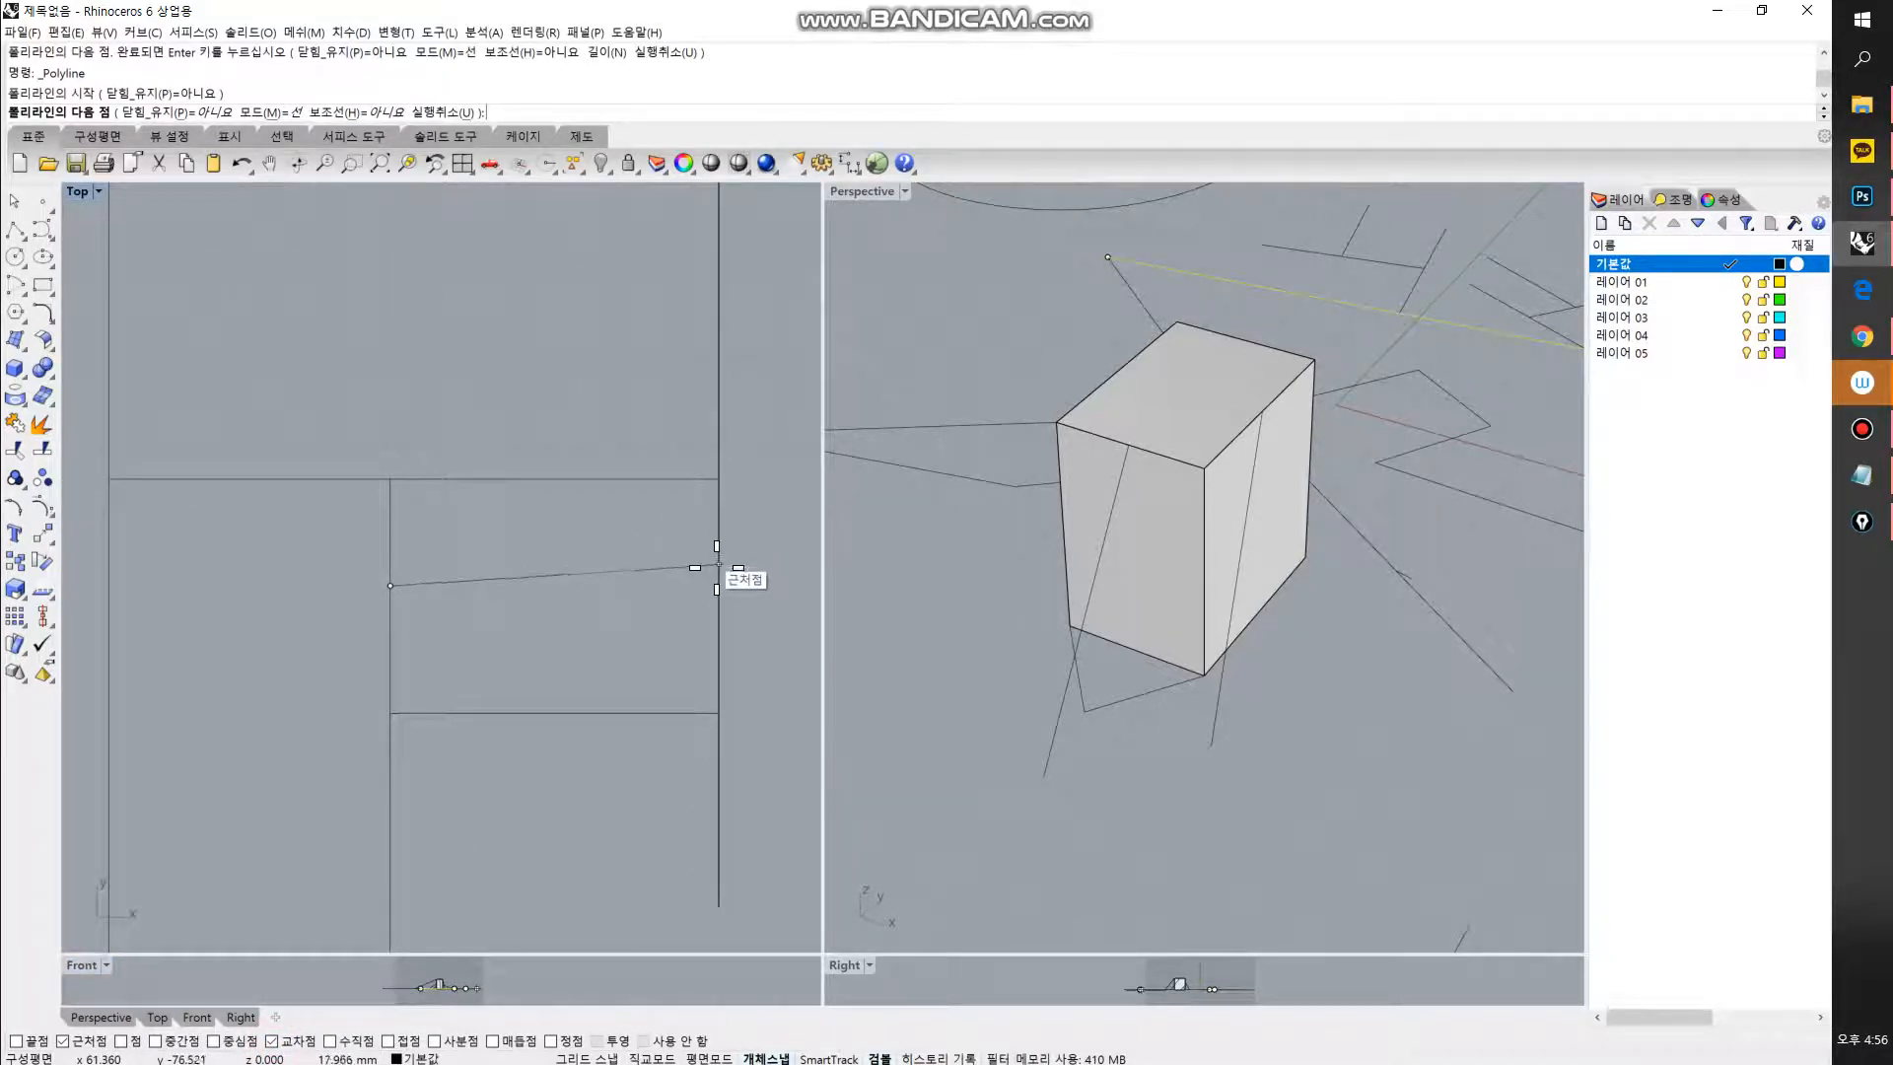
{"action": "scroll", "coordinate": [656, 580], "scroll_direction": "up", "scroll_amount": 2}
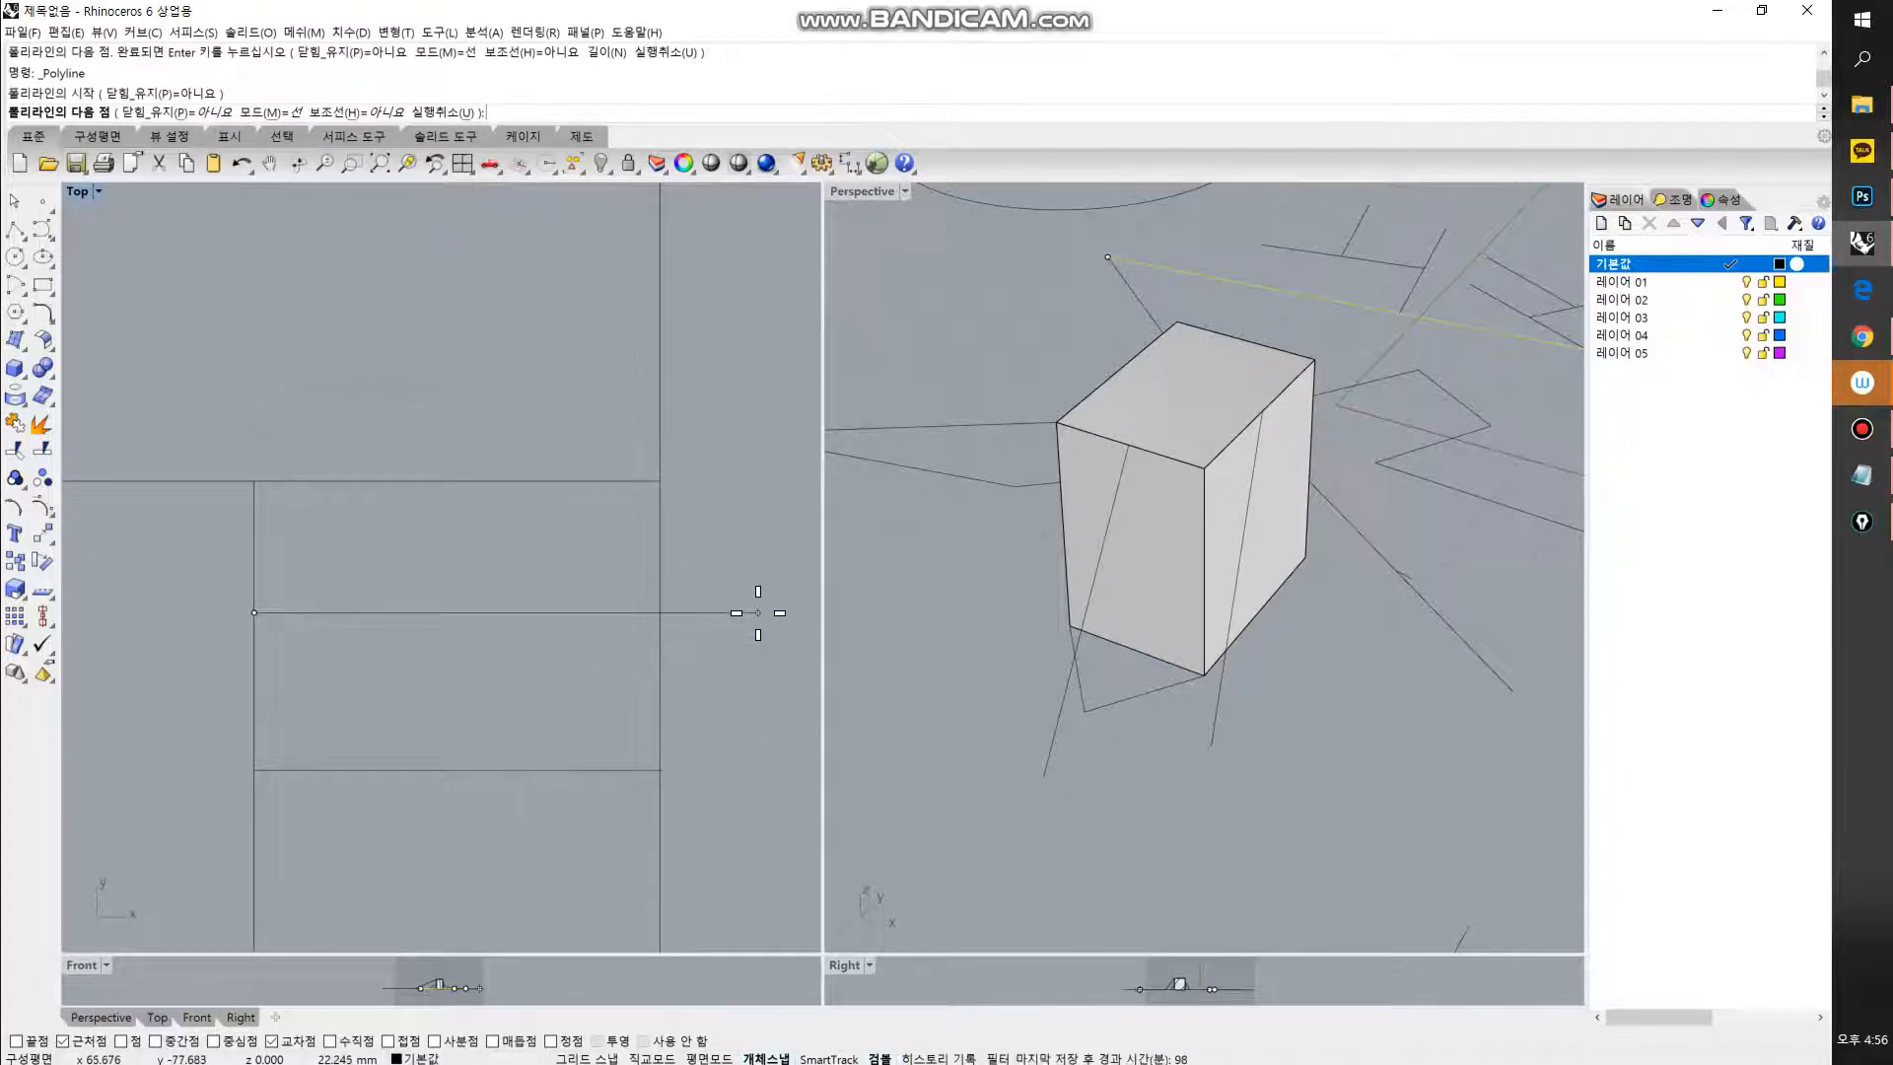
{"action": "left_click", "coordinate": [664, 529]}
{"action": "key", "text": "Return"}
Step: Cut the six connected horizontal and vertical curves used for the intersection examples
{"action": "scroll", "coordinate": [444, 769], "scroll_direction": "down", "scroll_amount": 8}
{"action": "left_click_drag", "start_coordinate": [548, 643], "coordinate": [281, 816]}
{"action": "key", "text": "ctrl+x"}
{"action": "right_click_drag", "start_coordinate": [257, 583], "coordinate": [384, 639]}
{"action": "scroll", "coordinate": [373, 582], "scroll_direction": "up", "scroll_amount": 6}
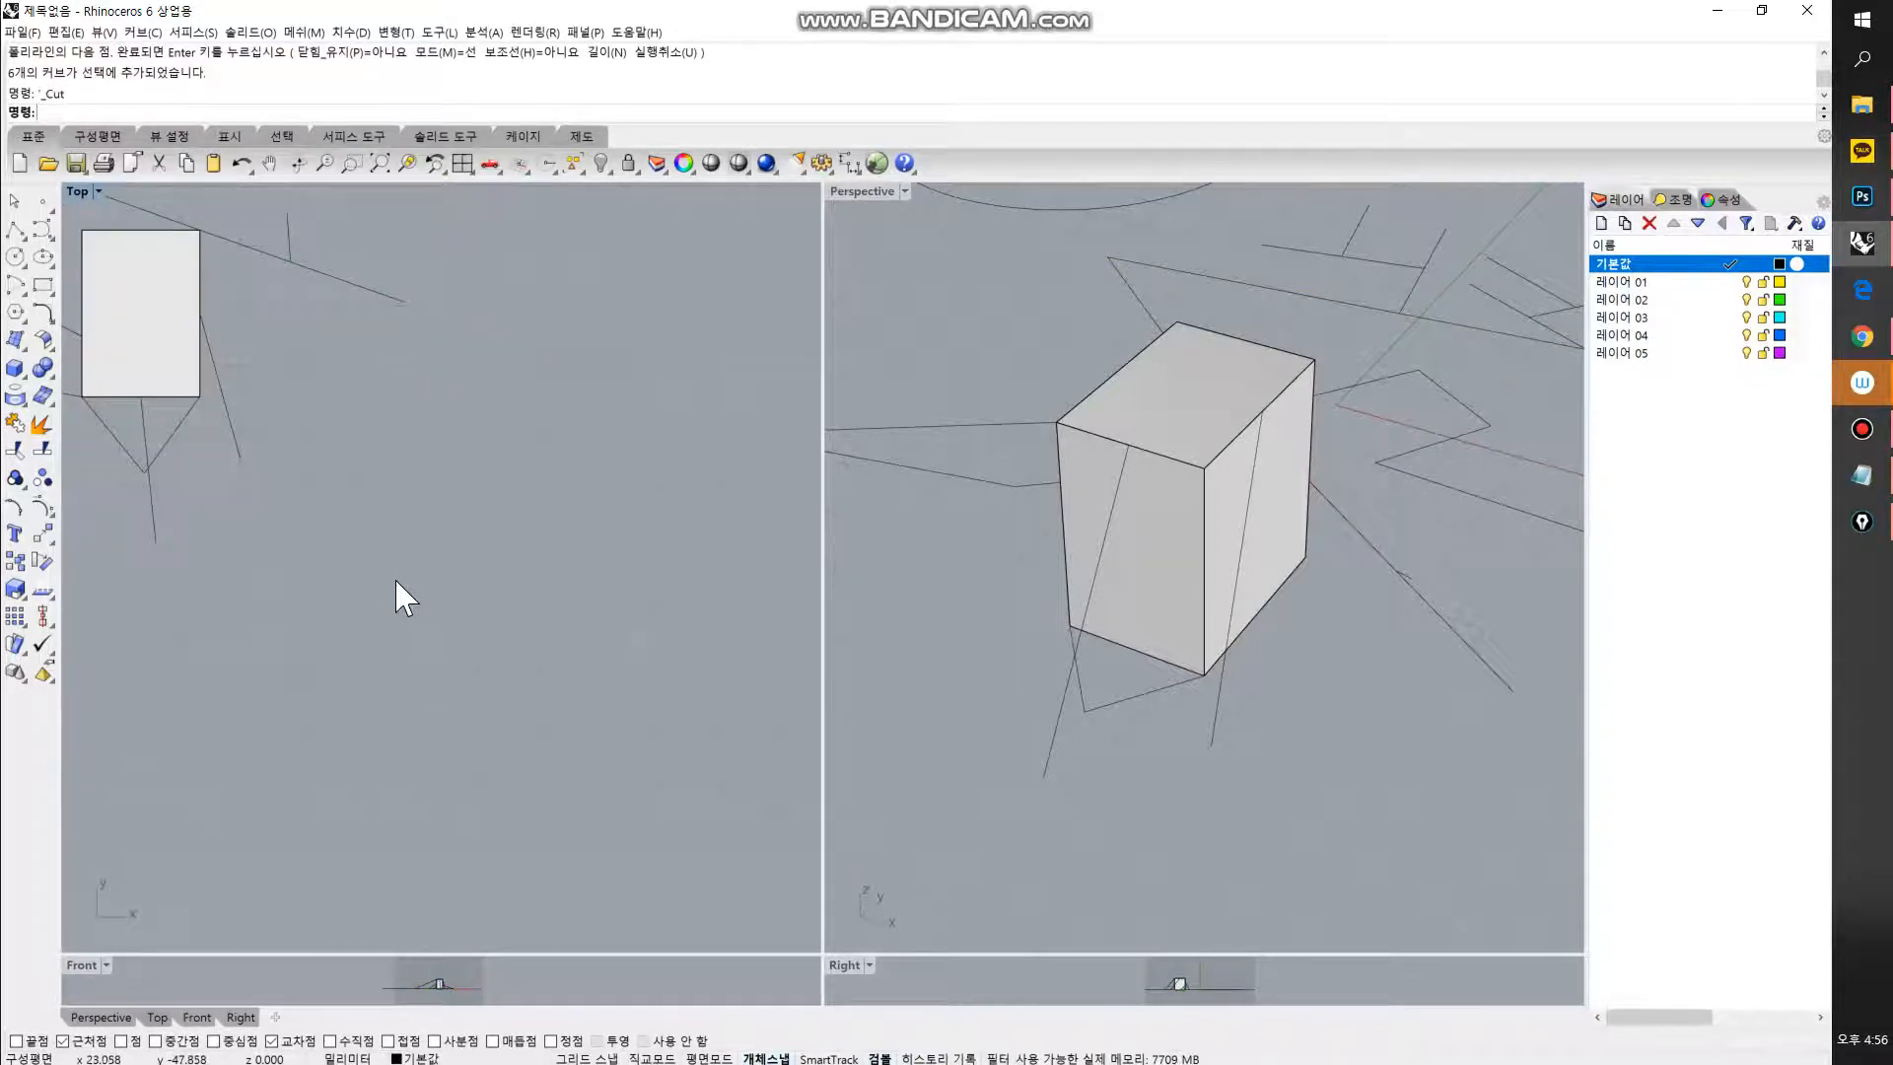
Step: Replace the Intersection snap with Perpendicular and draw a long horizontal line in empty space of the Top view
{"action": "left_click", "coordinate": [291, 1042]}
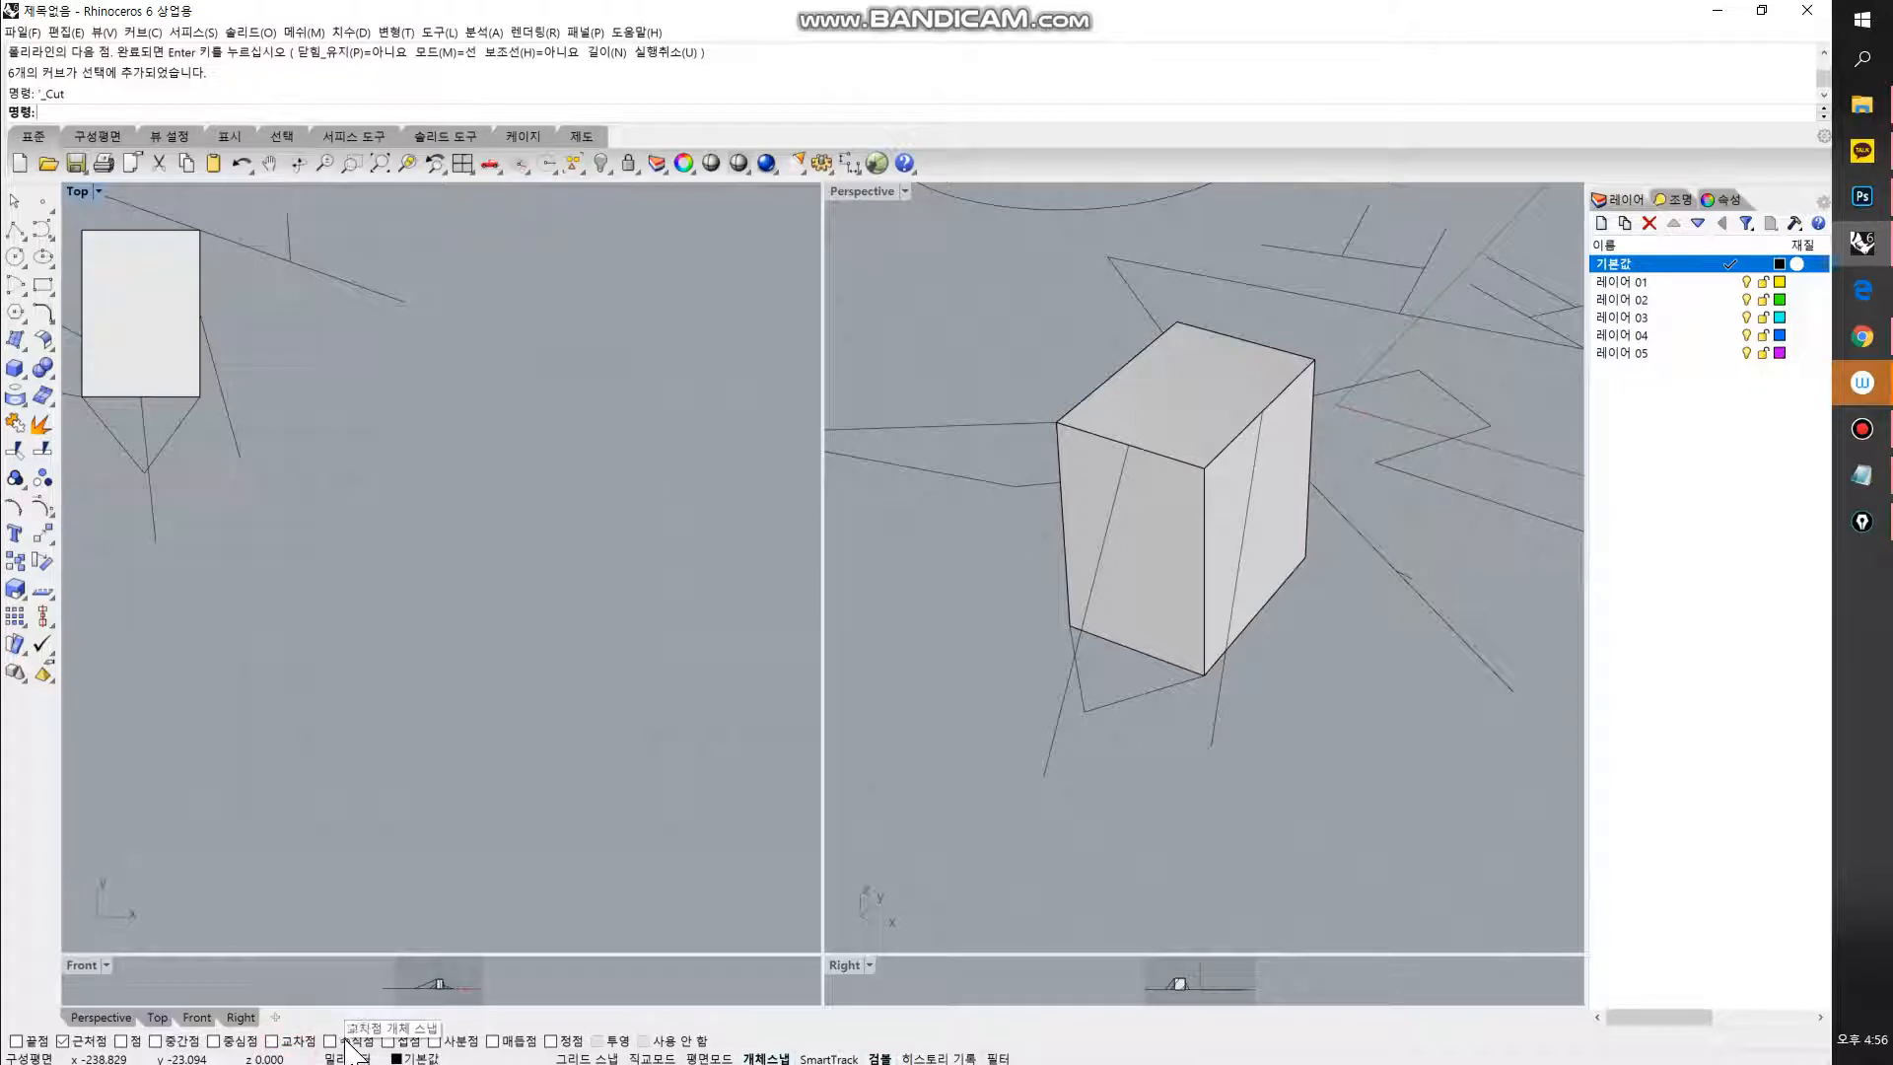
{"action": "right_click_drag", "start_coordinate": [342, 516], "coordinate": [586, 597]}
{"action": "right_click_drag", "start_coordinate": [223, 482], "coordinate": [468, 637]}
{"action": "scroll", "coordinate": [560, 490], "scroll_direction": "up", "scroll_amount": 4}
{"action": "right_click_drag", "start_coordinate": [629, 457], "coordinate": [343, 536]}
{"action": "right_click_drag", "start_coordinate": [611, 710], "coordinate": [430, 616]}
{"action": "left_click", "coordinate": [15, 229]}
{"action": "right_click_drag", "start_coordinate": [335, 571], "coordinate": [183, 517]}
{"action": "left_click", "coordinate": [334, 701]}
{"action": "left_click", "coordinate": [708, 703], "text": "shift"}
{"action": "right_click", "coordinate": [706, 700]}
Step: Draw vertical lines perpendicular to the horizontal line, one running upward and one downward from near its middle
{"action": "right_click", "coordinate": [560, 666]}
{"action": "scroll", "coordinate": [560, 666], "scroll_direction": "up", "scroll_amount": 4}
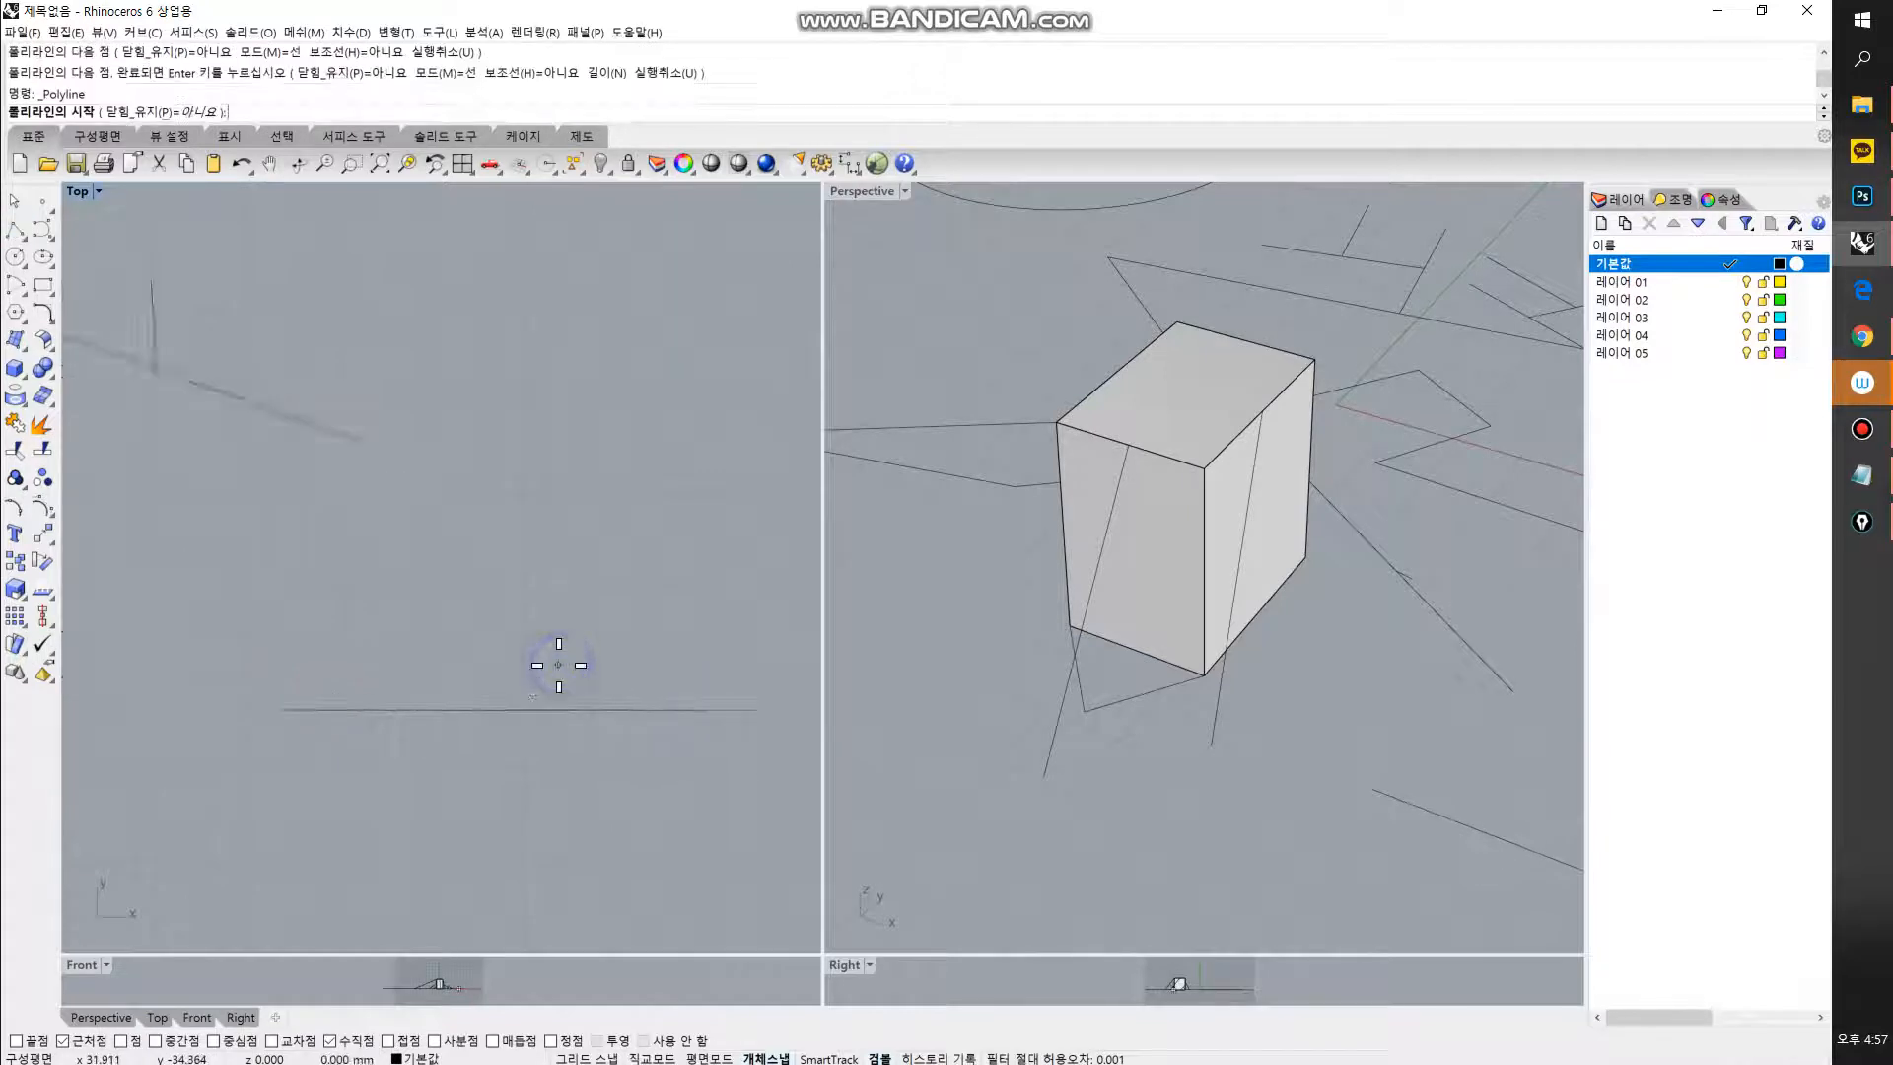
{"action": "left_click", "coordinate": [502, 719]}
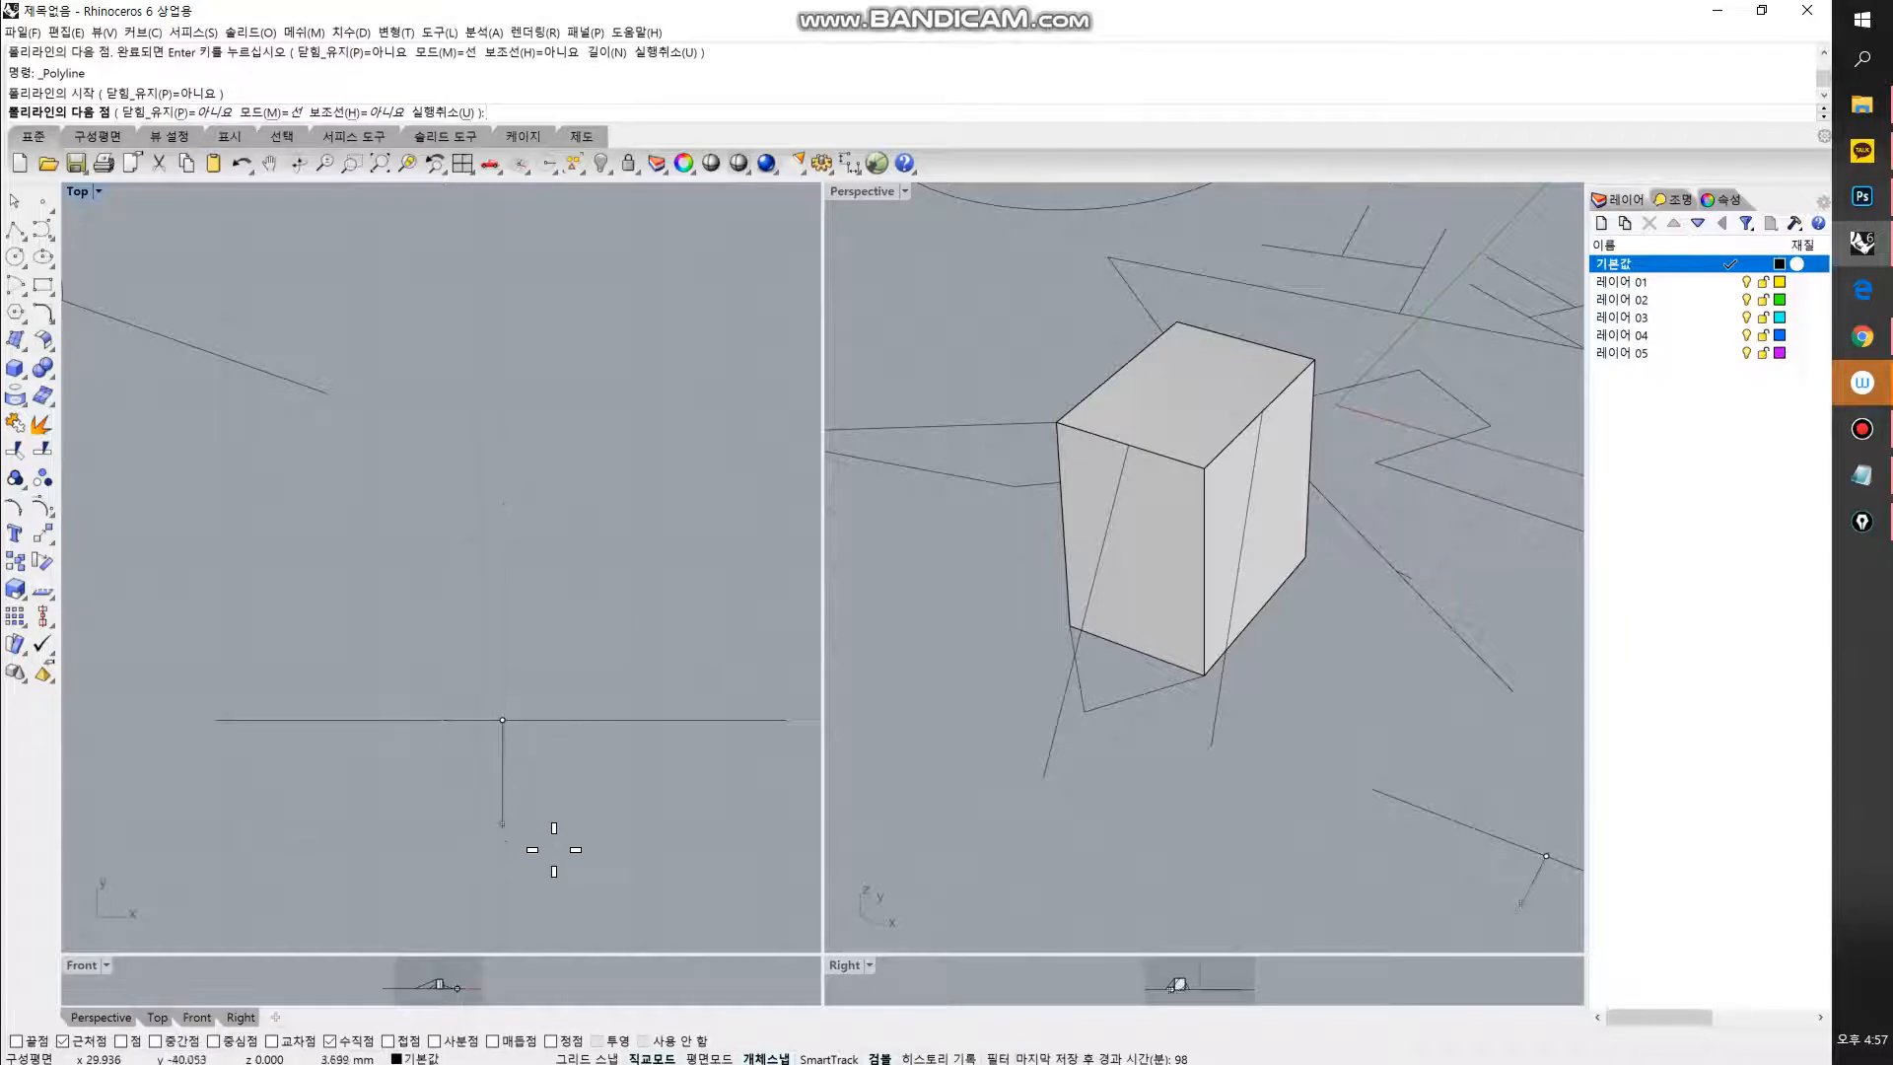
{"action": "scroll", "coordinate": [552, 739], "scroll_direction": "down", "scroll_amount": 3}
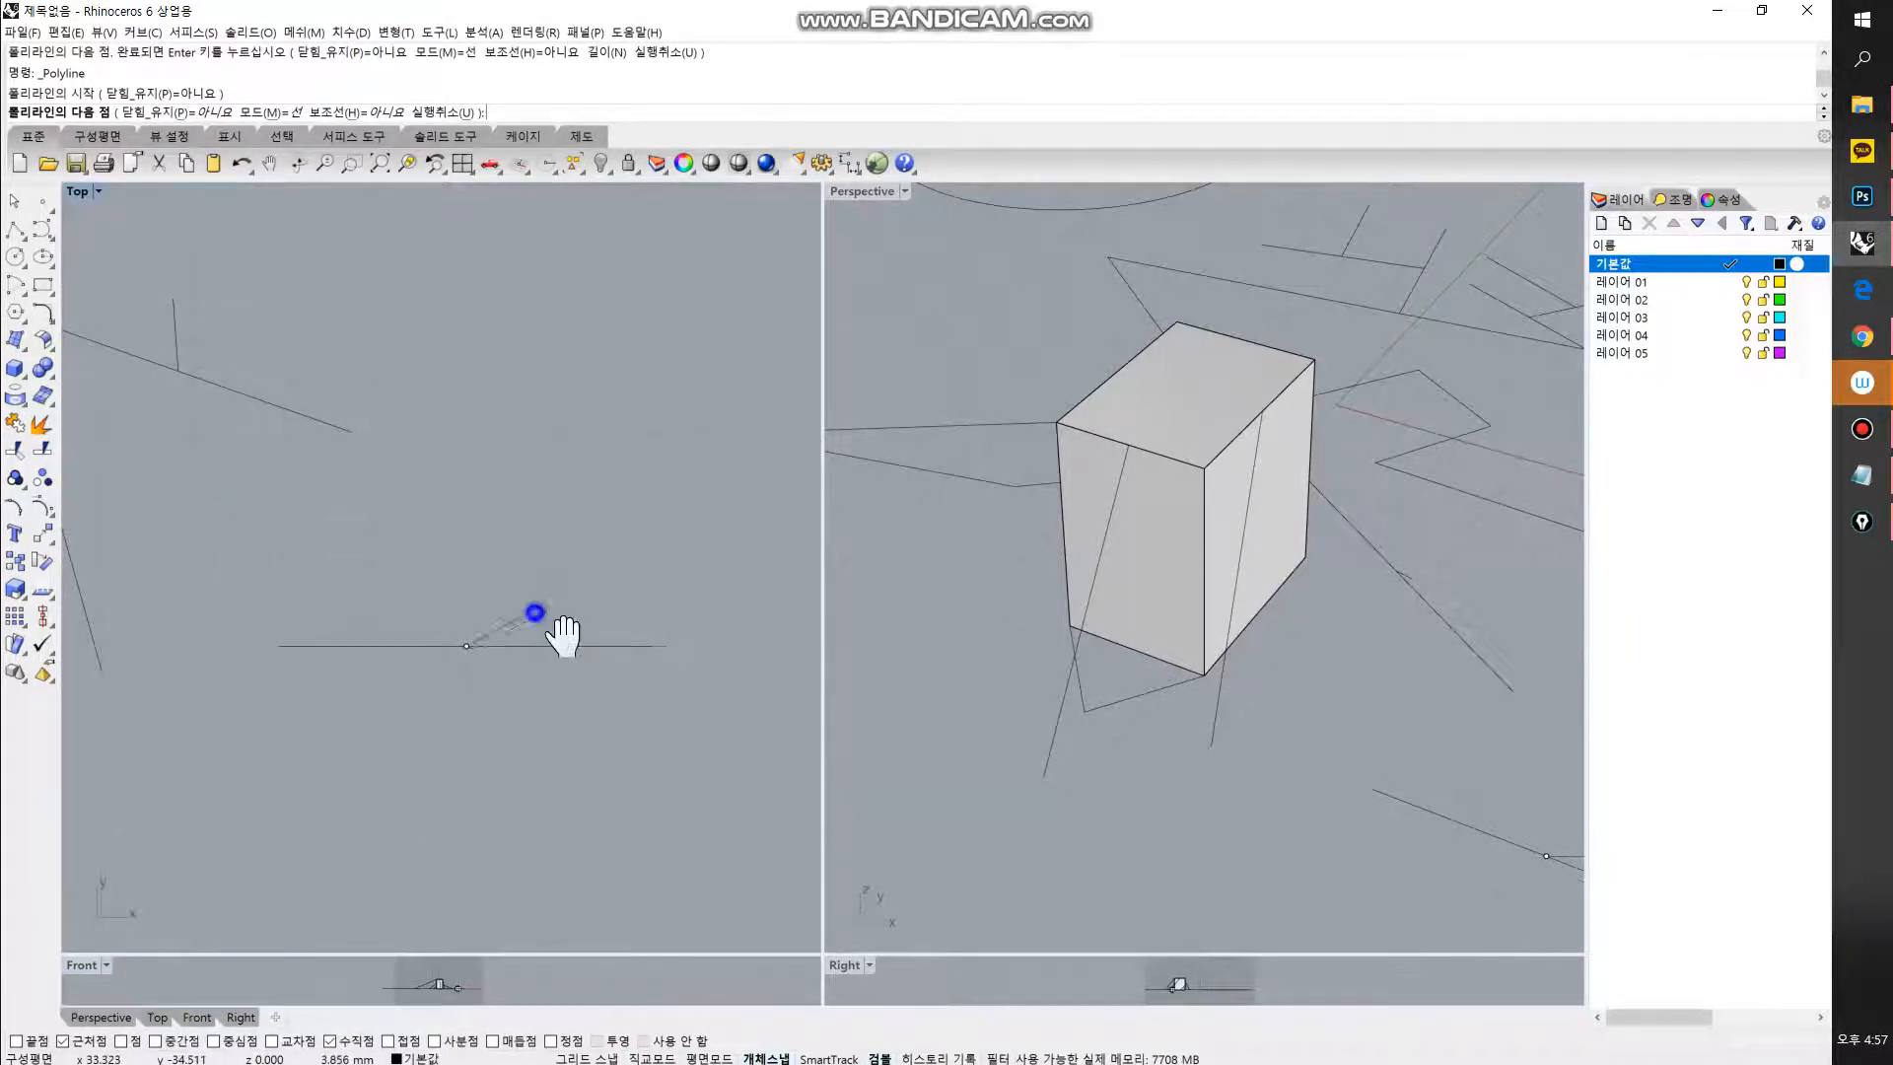
{"action": "left_click", "coordinate": [494, 359]}
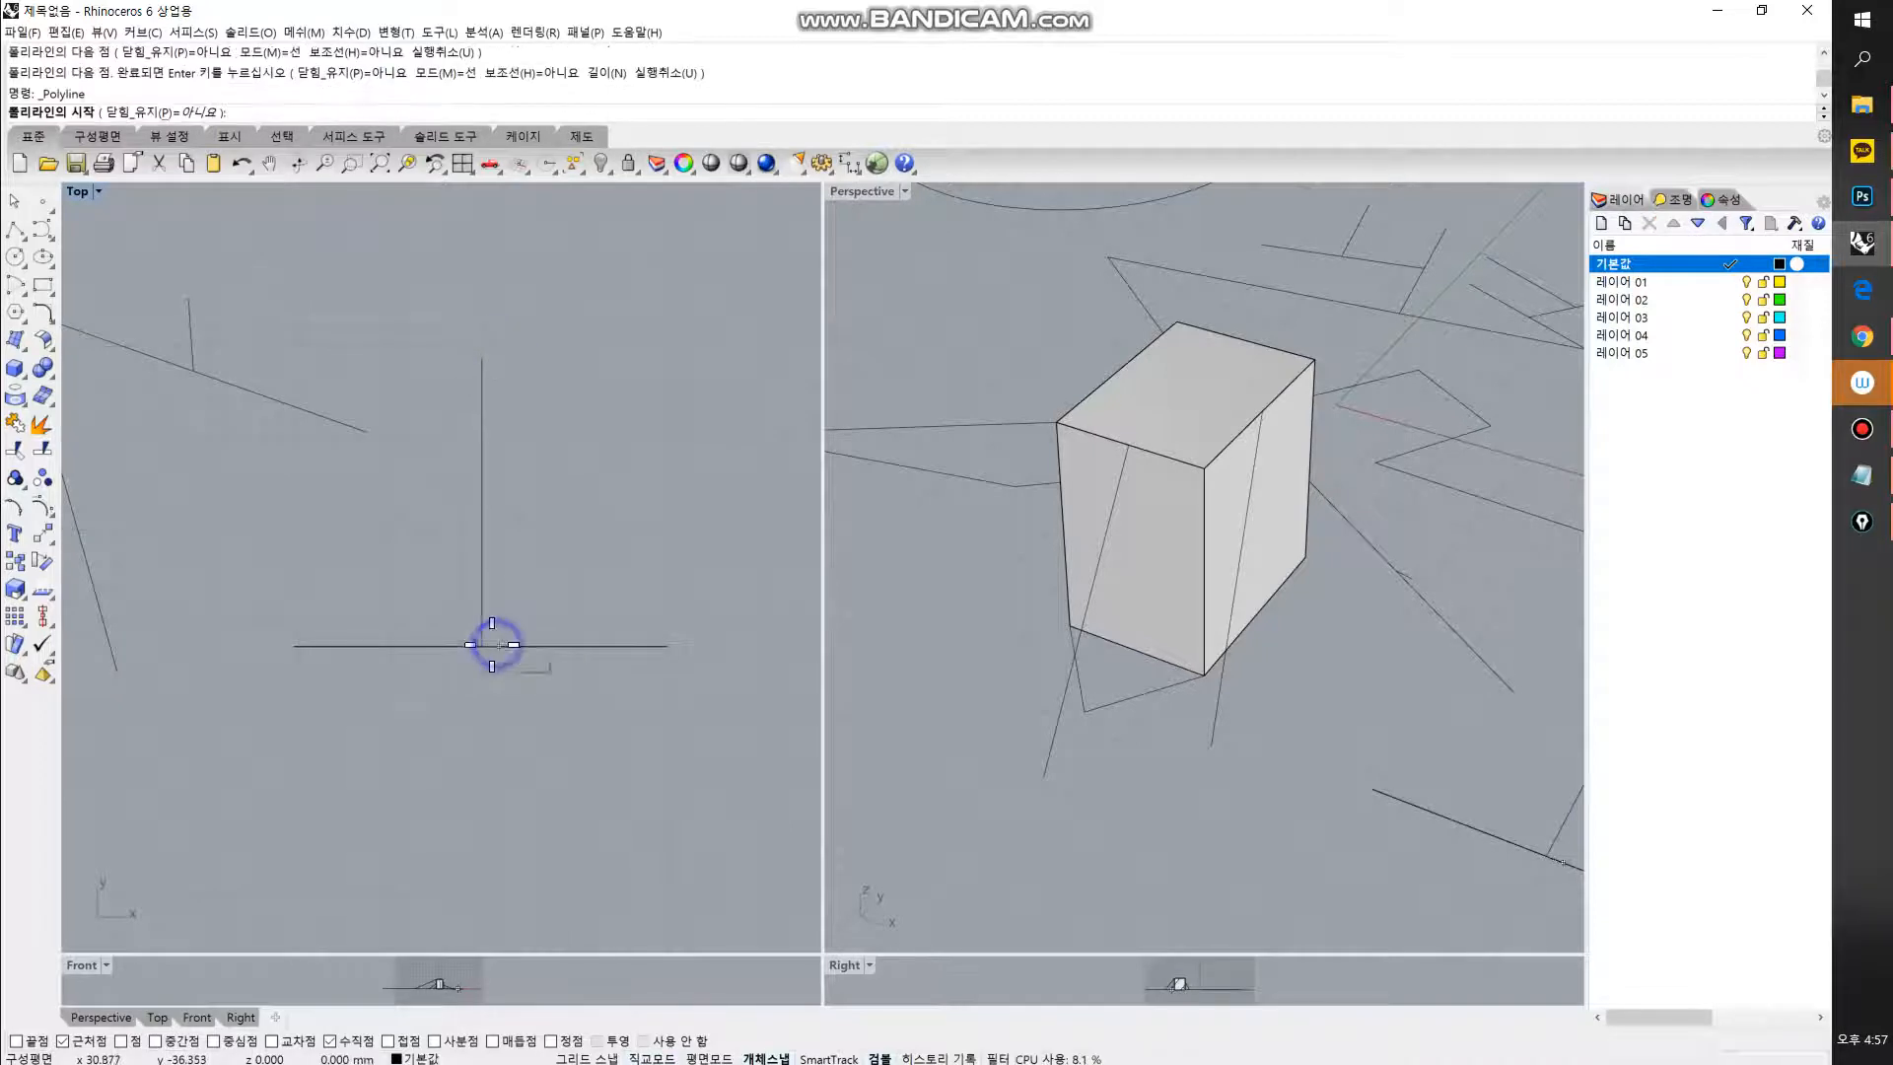
{"action": "right_click", "coordinate": [488, 844]}
Step: Draw a short horizontal line to the right from the lower vertical line, perpendicular to it
{"action": "right_click", "coordinate": [557, 717]}
{"action": "left_click", "coordinate": [477, 774]}
{"action": "left_click", "coordinate": [600, 771]}
{"action": "right_click", "coordinate": [601, 764]}
Step: Draw a shorter vertical line up from the horizontal line, to the right of the first vertical
{"action": "right_click", "coordinate": [564, 652]}
{"action": "left_click", "coordinate": [545, 646]}
{"action": "left_click", "coordinate": [539, 470]}
{"action": "right_click", "coordinate": [567, 424]}
Step: Draw a slanted line descending to the right in the empty area above the perpendicular lines
{"action": "right_click_drag", "start_coordinate": [575, 414], "coordinate": [632, 563]}
{"action": "right_click_drag", "start_coordinate": [449, 480], "coordinate": [333, 579]}
{"action": "right_click", "coordinate": [461, 394]}
{"action": "left_click", "coordinate": [461, 394]}
{"action": "left_click", "coordinate": [679, 704]}
{"action": "right_click", "coordinate": [679, 707]}
{"action": "right_click_drag", "start_coordinate": [619, 615], "coordinate": [474, 620]}
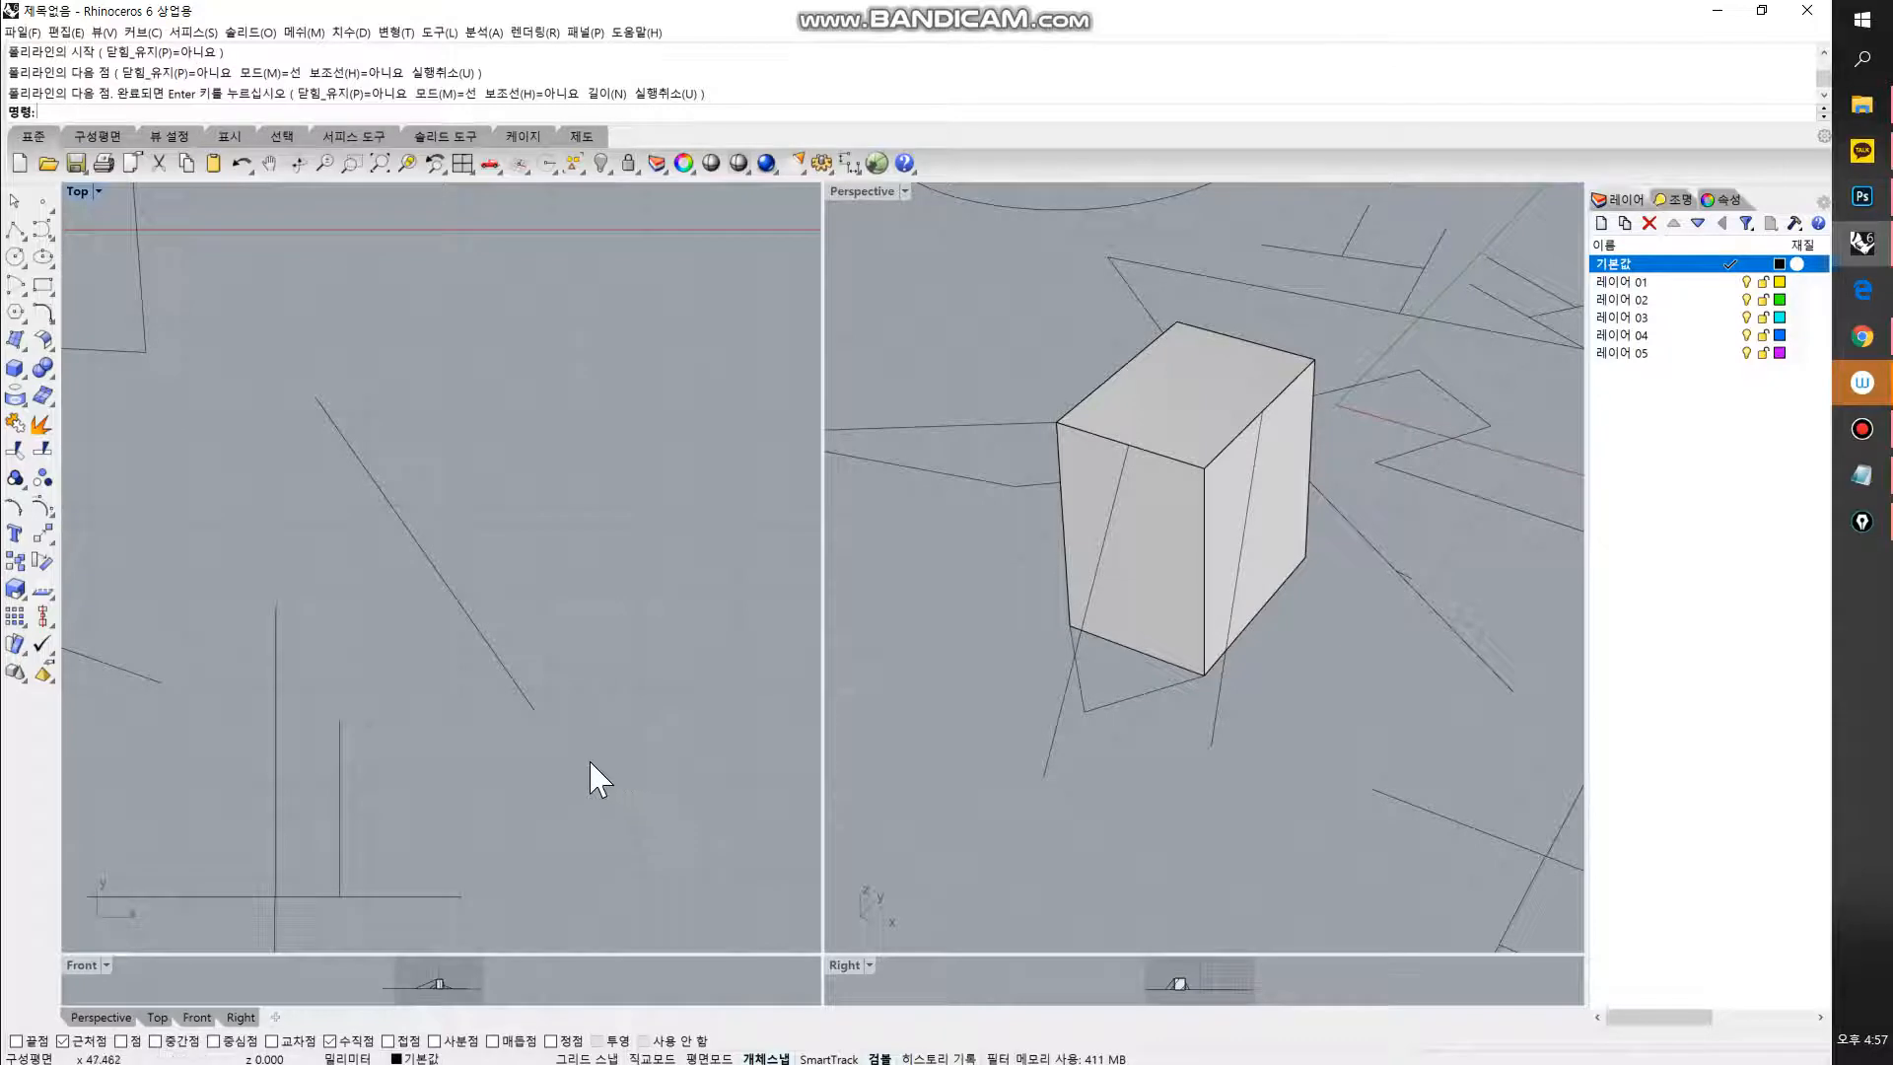
Step: With SmartTrack enabled, draw a line about 11.4 mm long perpendicular to the slanted line, starting near its middle
{"action": "right_click", "coordinate": [471, 555]}
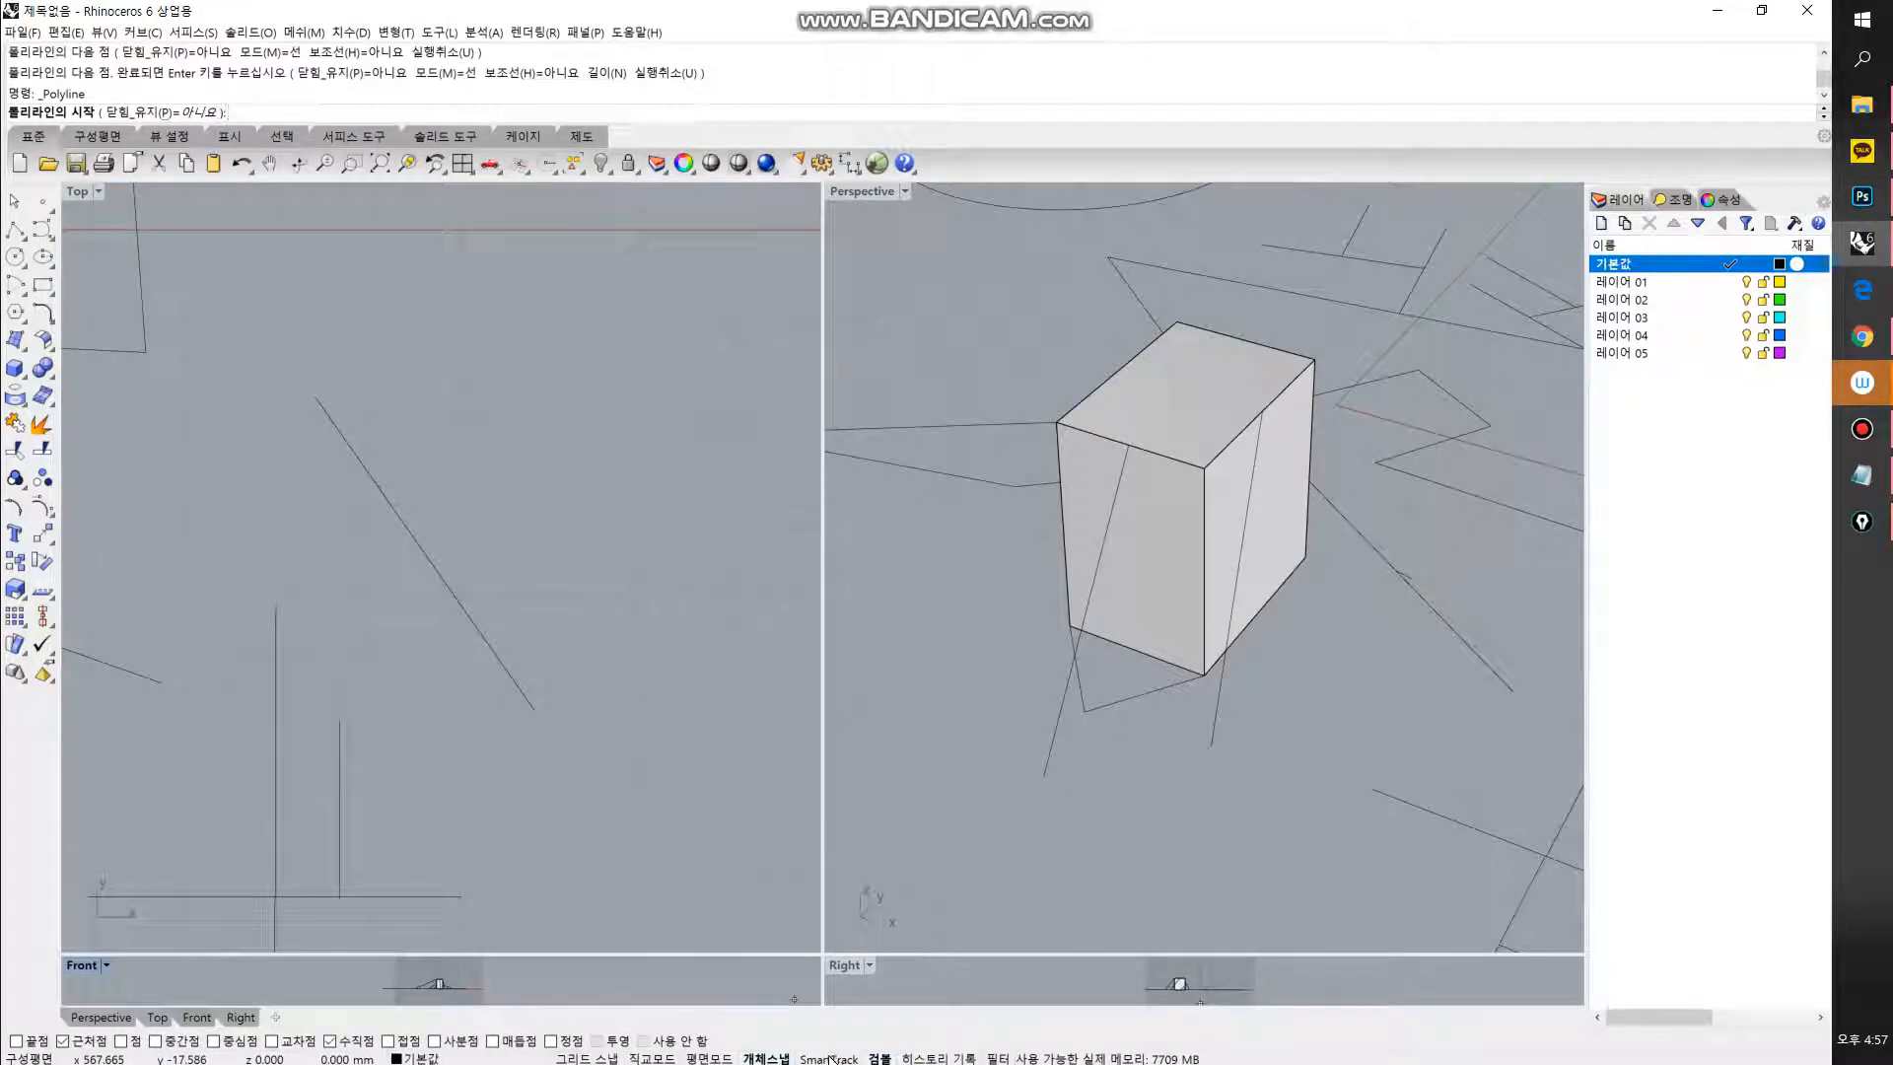
{"action": "left_click", "coordinate": [423, 554]}
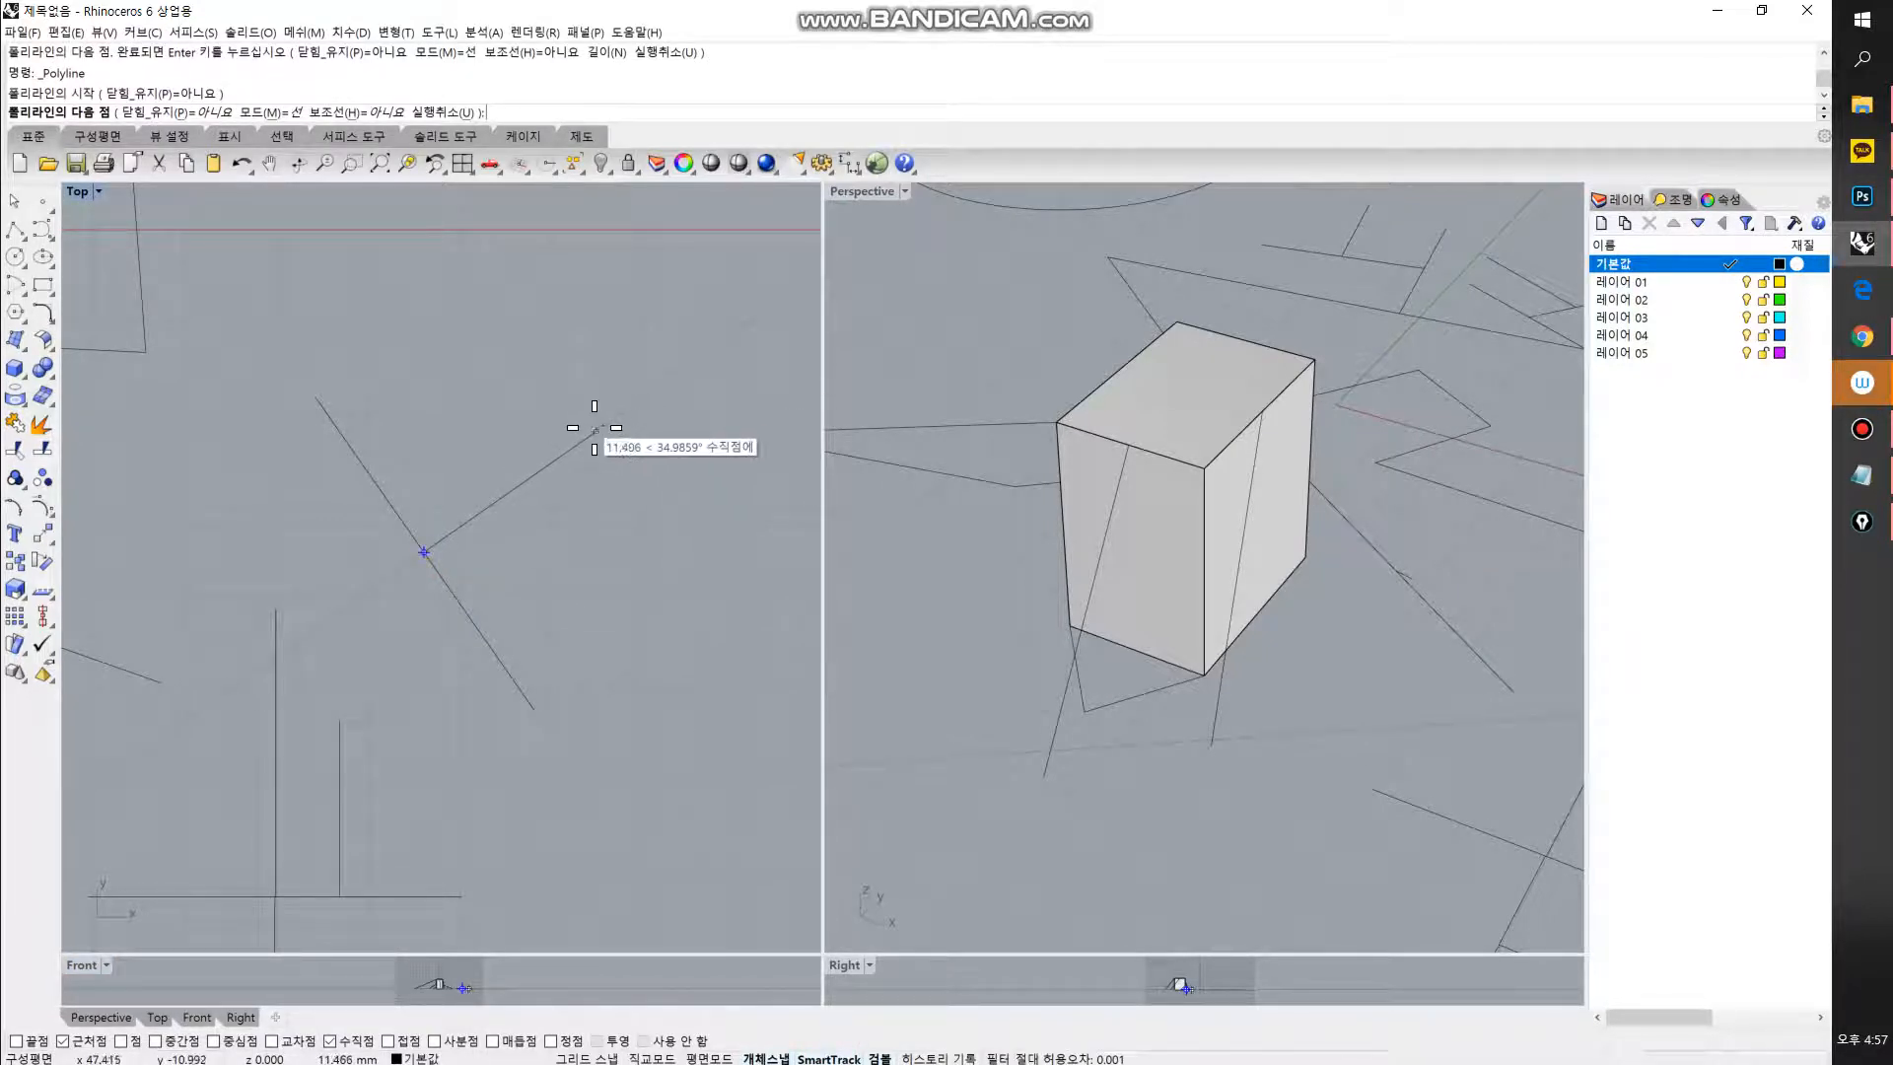
{"action": "left_click", "coordinate": [593, 429]}
{"action": "key", "text": "Return"}
Step: Draw another line up and to the left from the middle of the new perpendicular line, at a right angle to it
{"action": "scroll", "coordinate": [478, 521], "scroll_direction": "up", "scroll_amount": 4}
{"action": "key", "text": "Return"}
{"action": "left_click", "coordinate": [526, 474]}
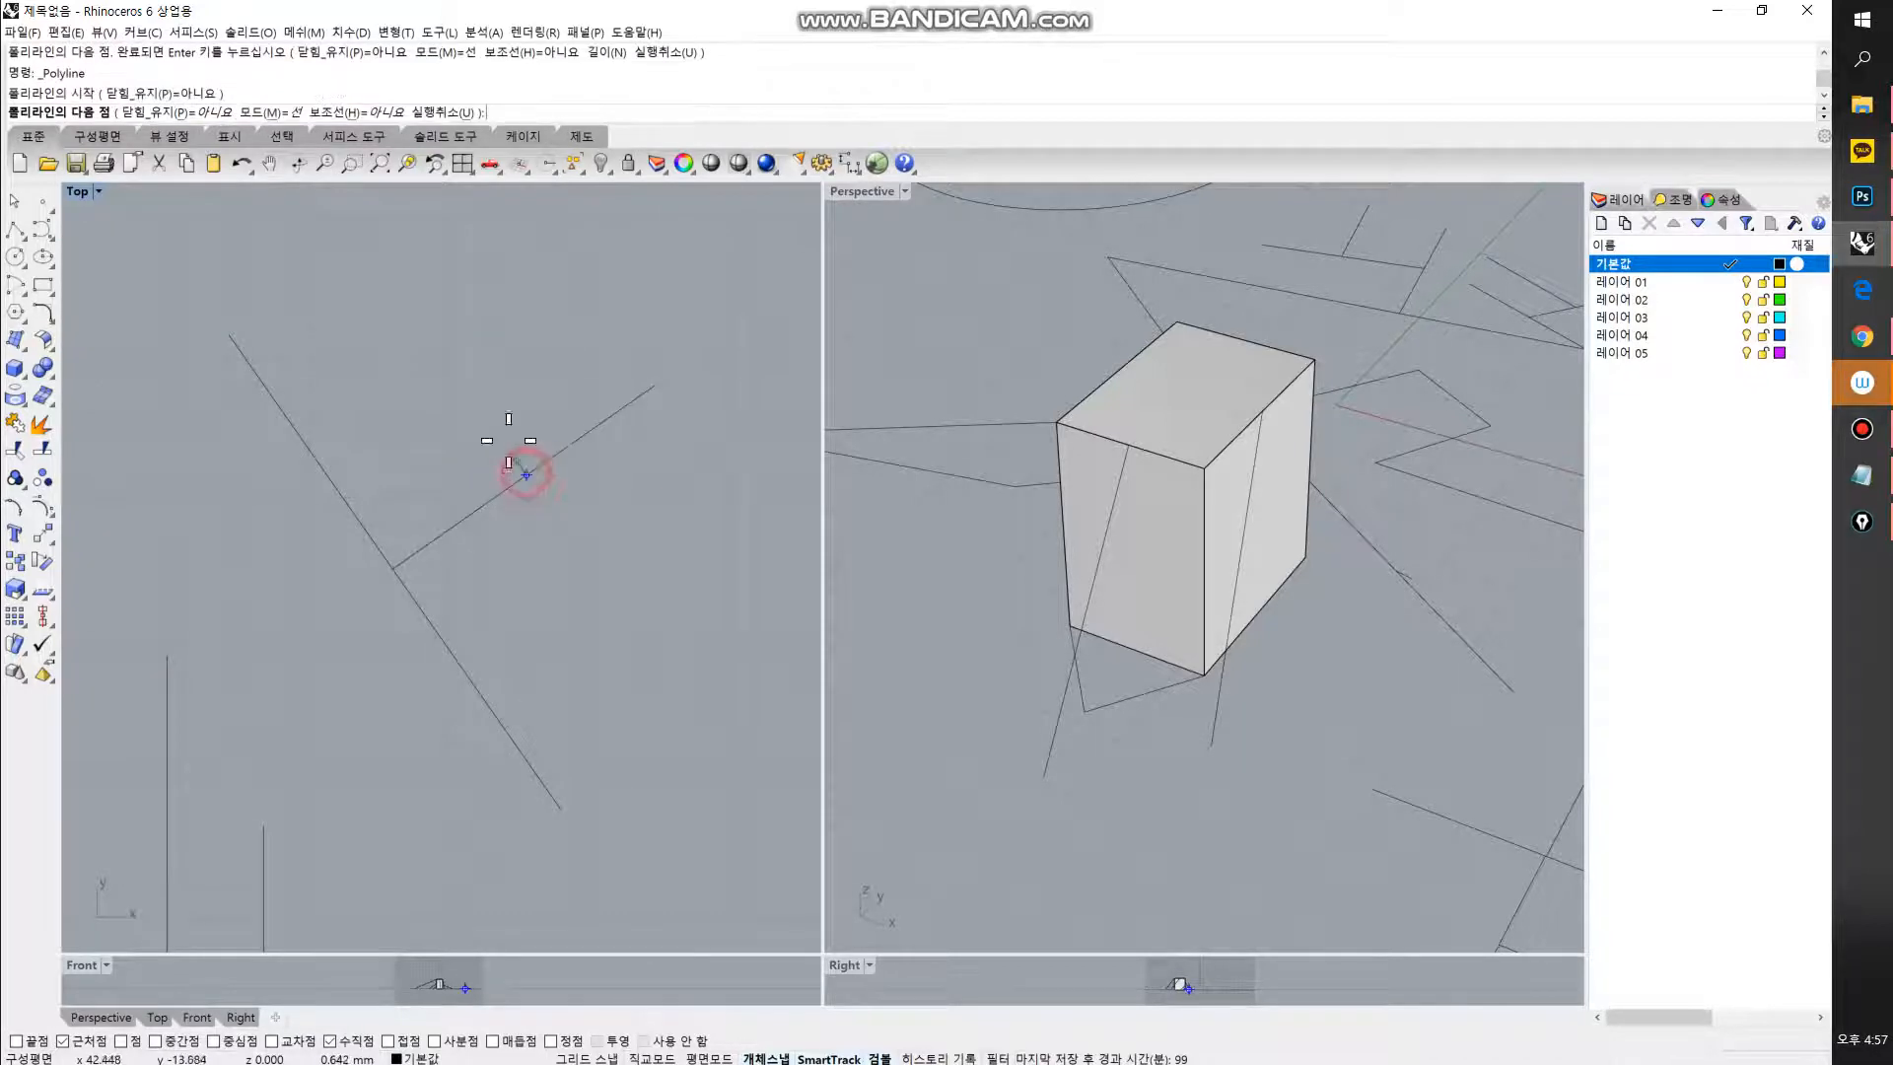
{"action": "left_click", "coordinate": [436, 344]}
{"action": "key", "text": "Return"}
Step: Turn off the Perpendicular snap and enable the Tangent snap, keeping Near active
{"action": "scroll", "coordinate": [544, 569], "scroll_direction": "down", "scroll_amount": 4}
{"action": "right_click_drag", "start_coordinate": [558, 595], "coordinate": [399, 591]}
{"action": "scroll", "coordinate": [479, 621], "scroll_direction": "down", "scroll_amount": 4}
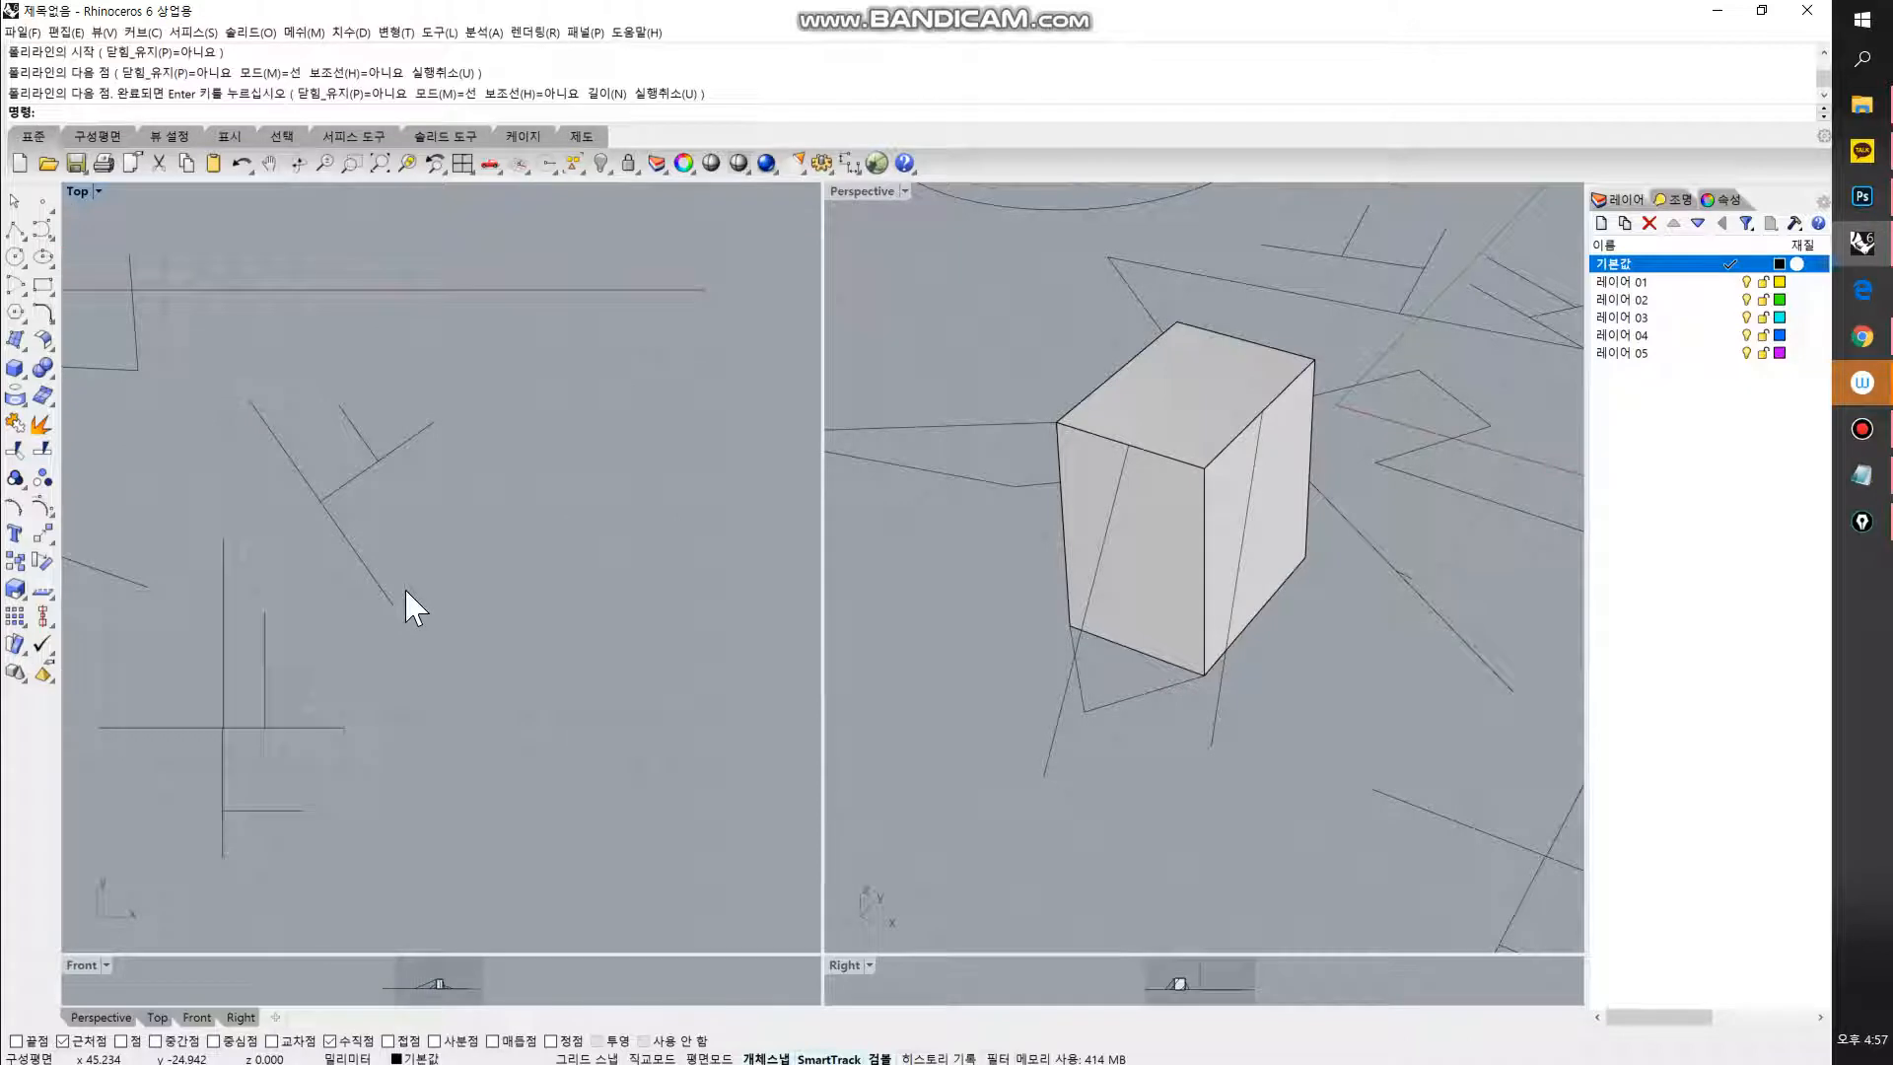
{"action": "left_click", "coordinate": [353, 1040]}
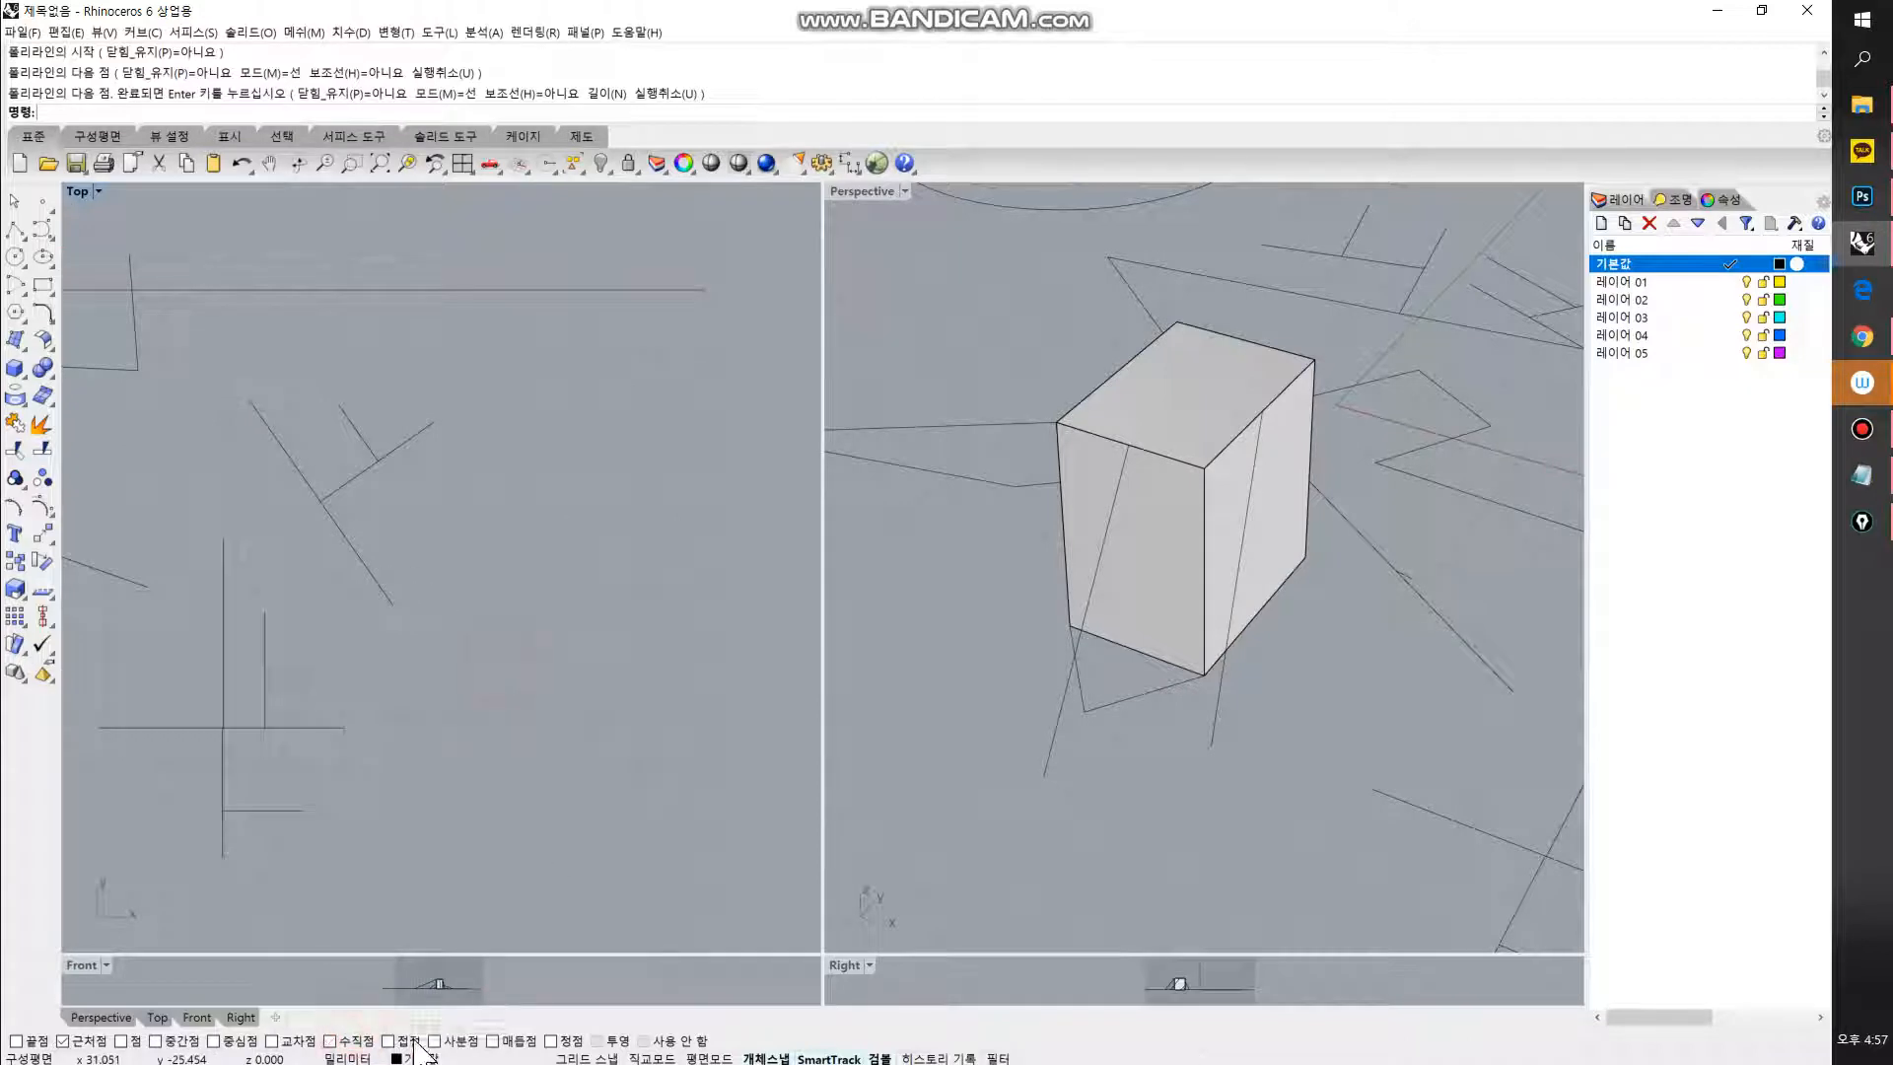
{"action": "scroll", "coordinate": [286, 730], "scroll_direction": "down", "scroll_amount": 6}
{"action": "right_click_drag", "start_coordinate": [317, 769], "coordinate": [502, 821]}
{"action": "scroll", "coordinate": [565, 377], "scroll_direction": "up", "scroll_amount": 2}
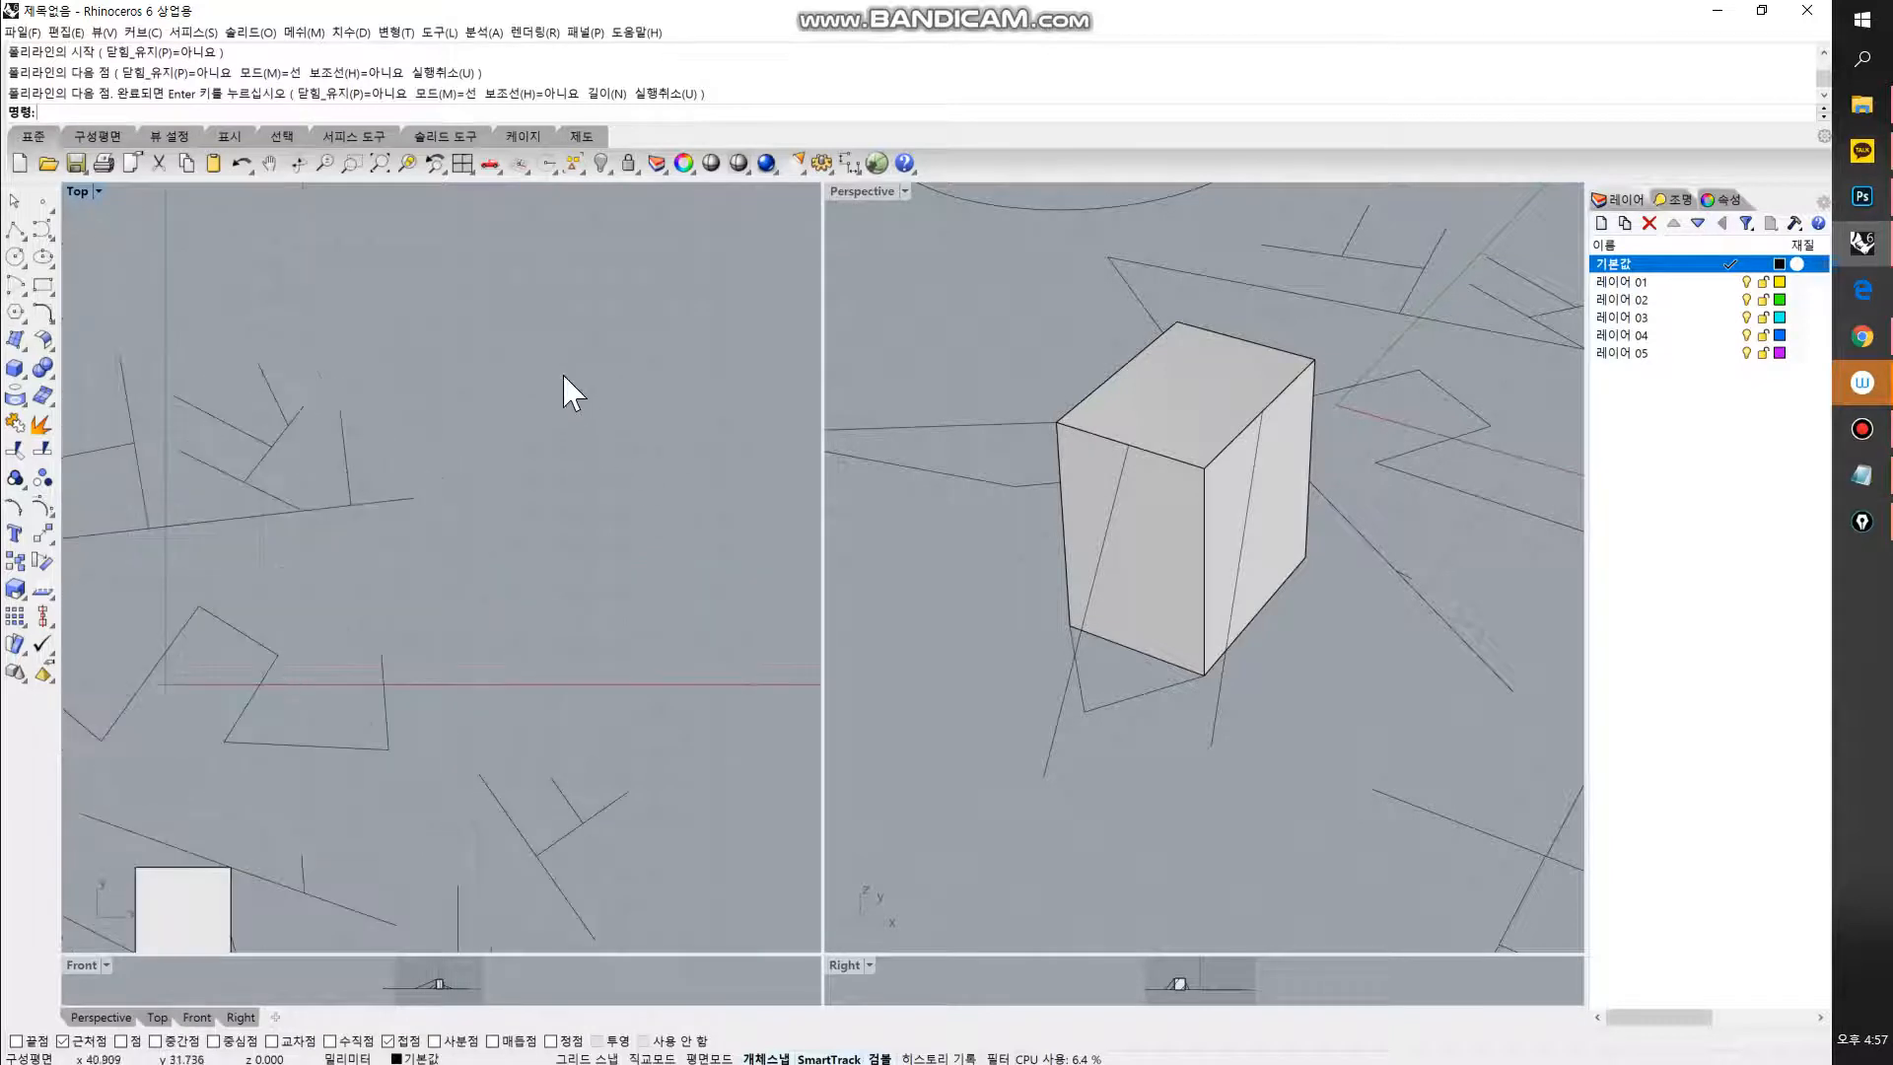
Step: Draw a large circle in the empty area above the existing lines in the Top view
{"action": "left_click", "coordinate": [40, 226]}
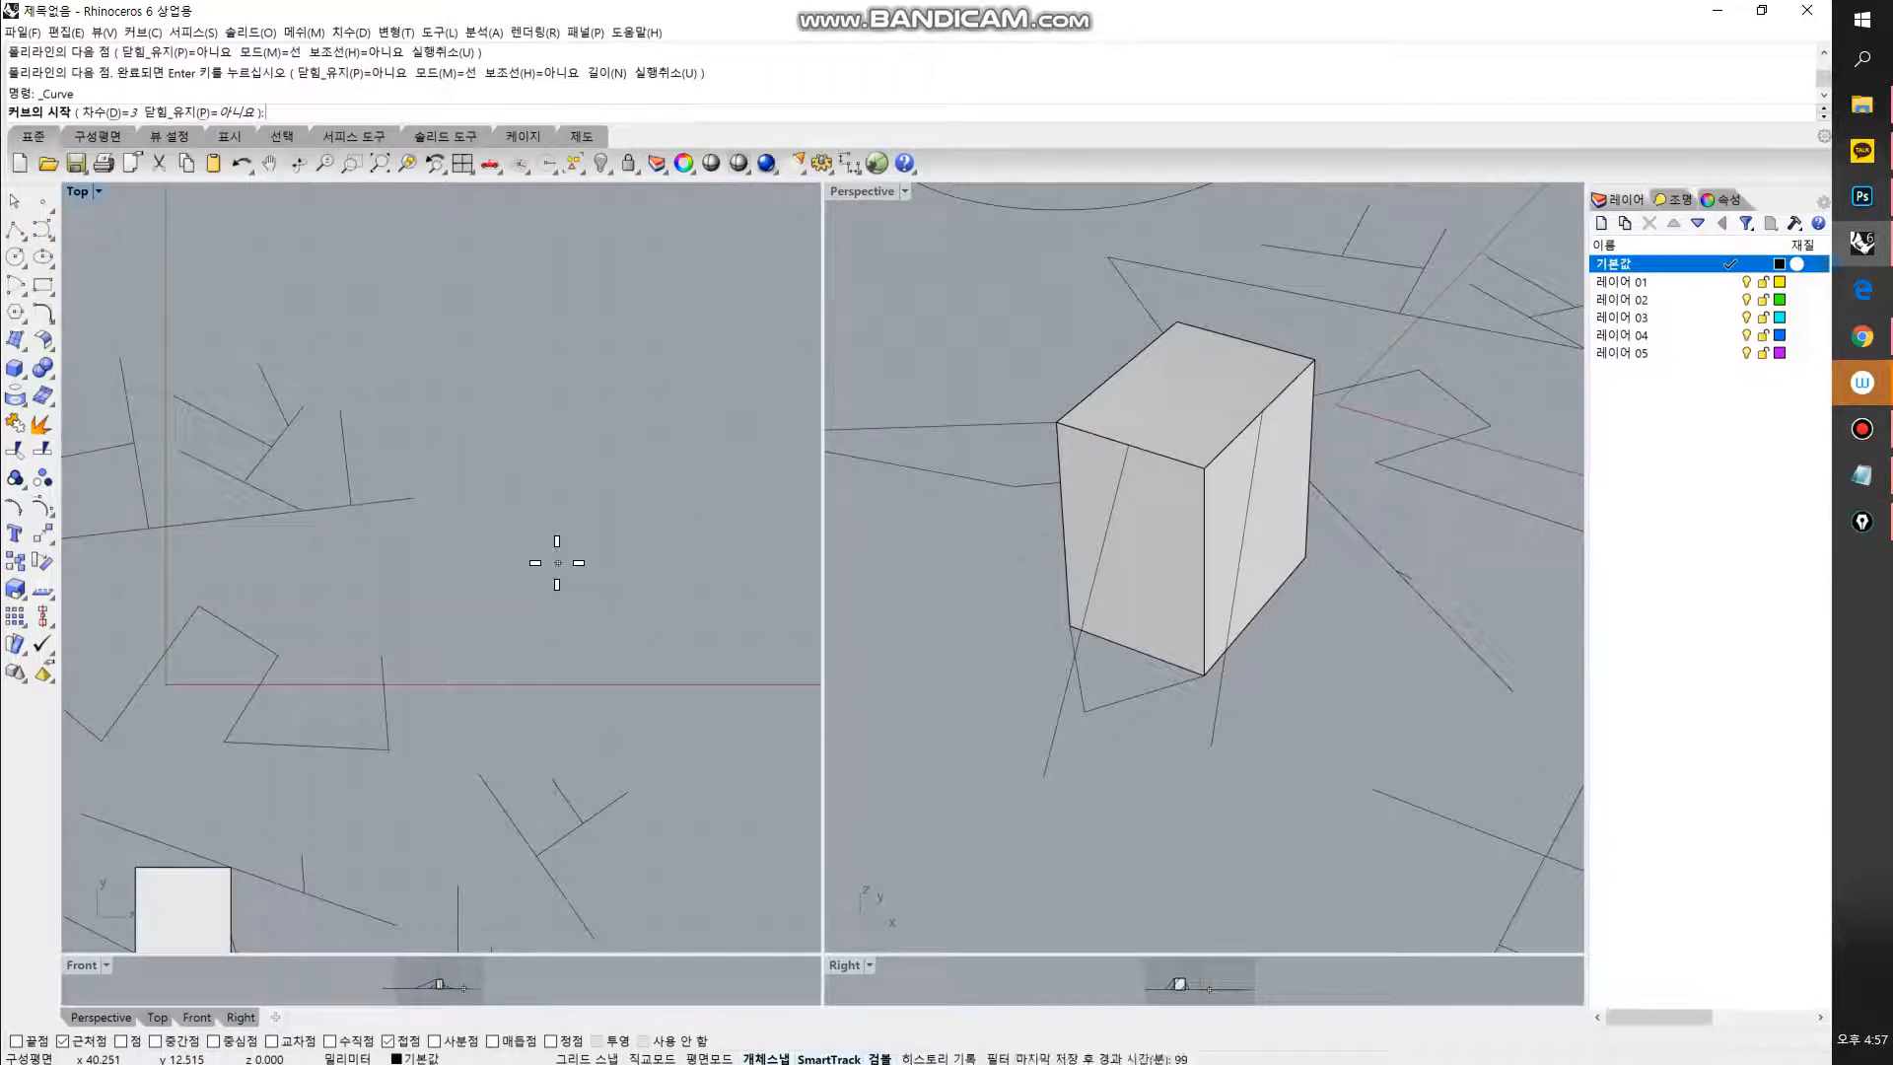
{"action": "right_click_drag", "start_coordinate": [681, 569], "coordinate": [226, 389]}
{"action": "left_click", "coordinate": [16, 257]}
{"action": "left_click", "coordinate": [406, 425]}
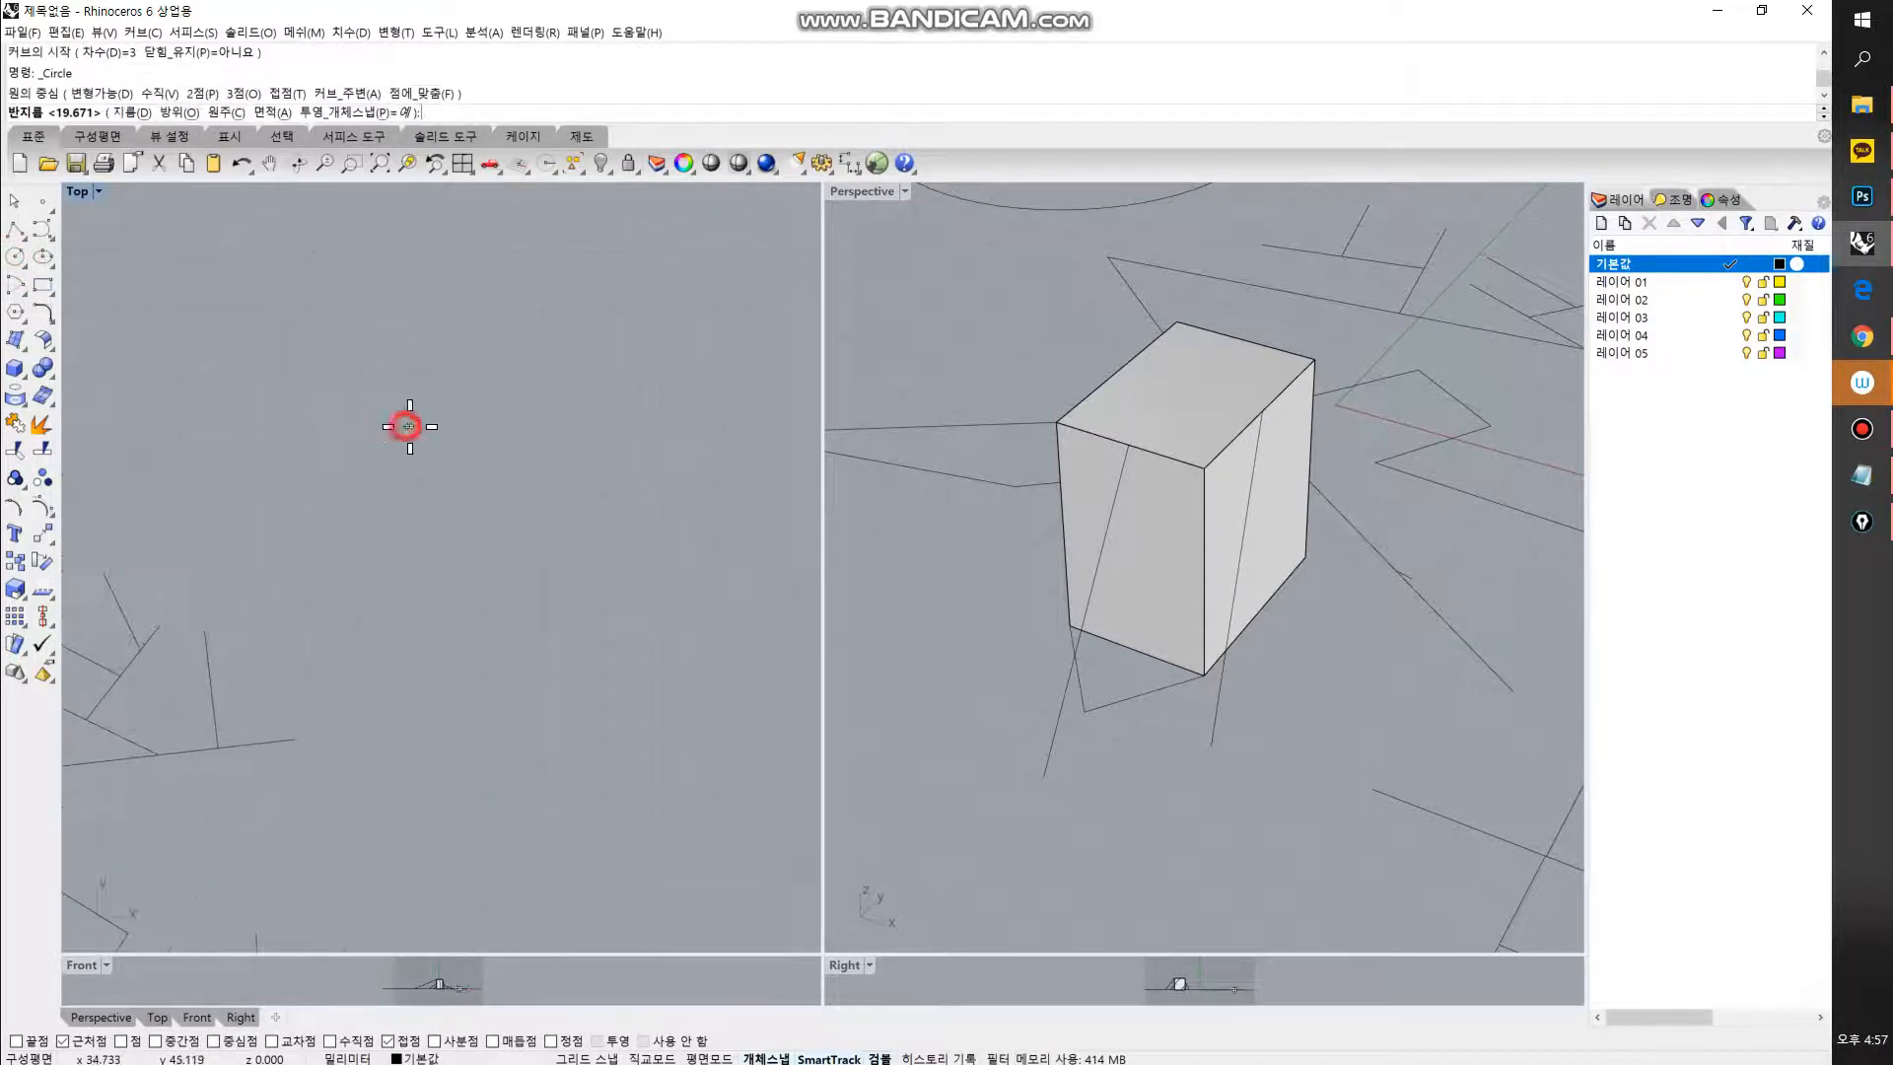
{"action": "left_click", "coordinate": [593, 532]}
{"action": "right_click", "coordinate": [381, 388]}
Step: Draw a slanted line rising to the right just above the circle
{"action": "right_click_drag", "start_coordinate": [381, 389], "coordinate": [545, 609]}
{"action": "left_click", "coordinate": [16, 230]}
{"action": "scroll", "coordinate": [330, 353], "scroll_direction": "up", "scroll_amount": 4}
{"action": "left_click", "coordinate": [156, 582]}
{"action": "scroll", "coordinate": [516, 499], "scroll_direction": "down", "scroll_amount": 2}
{"action": "left_click", "coordinate": [685, 413]}
{"action": "right_click", "coordinate": [685, 412]}
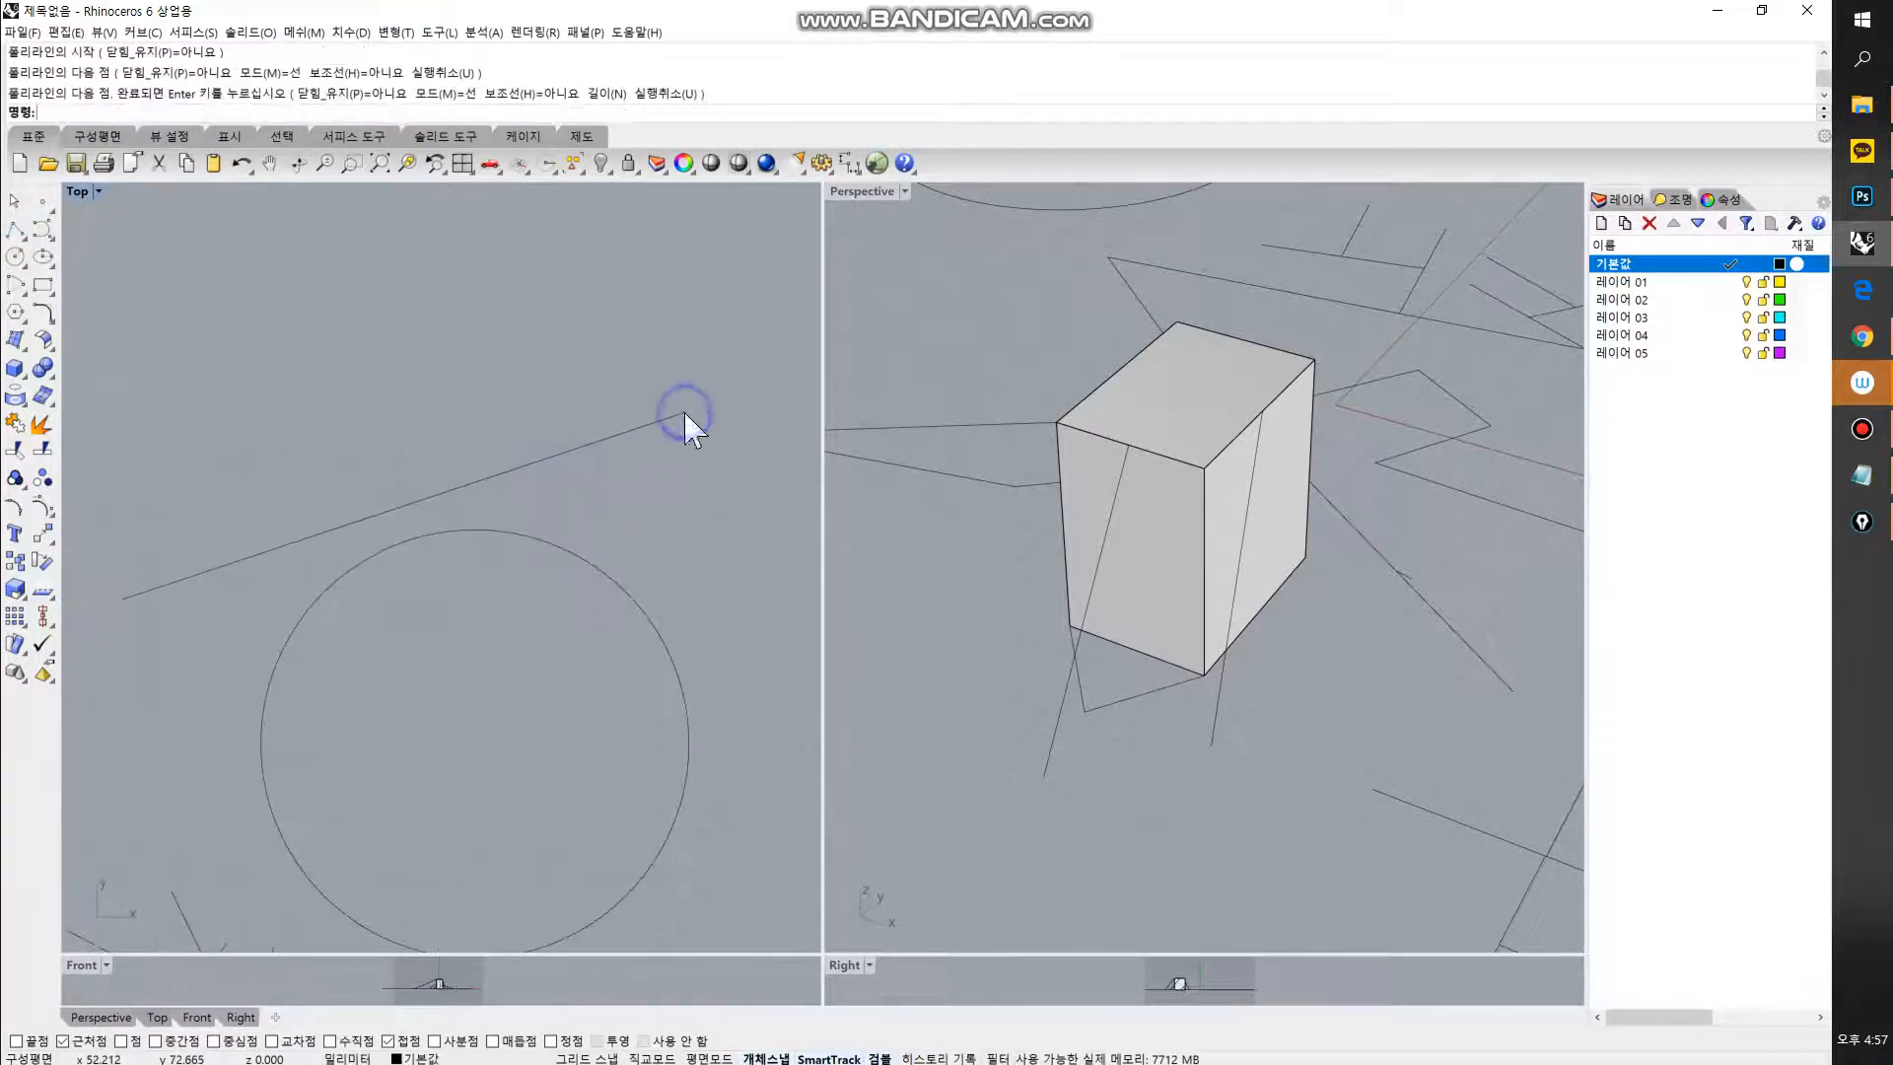
Step: Maximize the Top view, turn off the gumball, and move the slanted line straight down until it touches the circle
{"action": "double_click", "coordinate": [75, 193]}
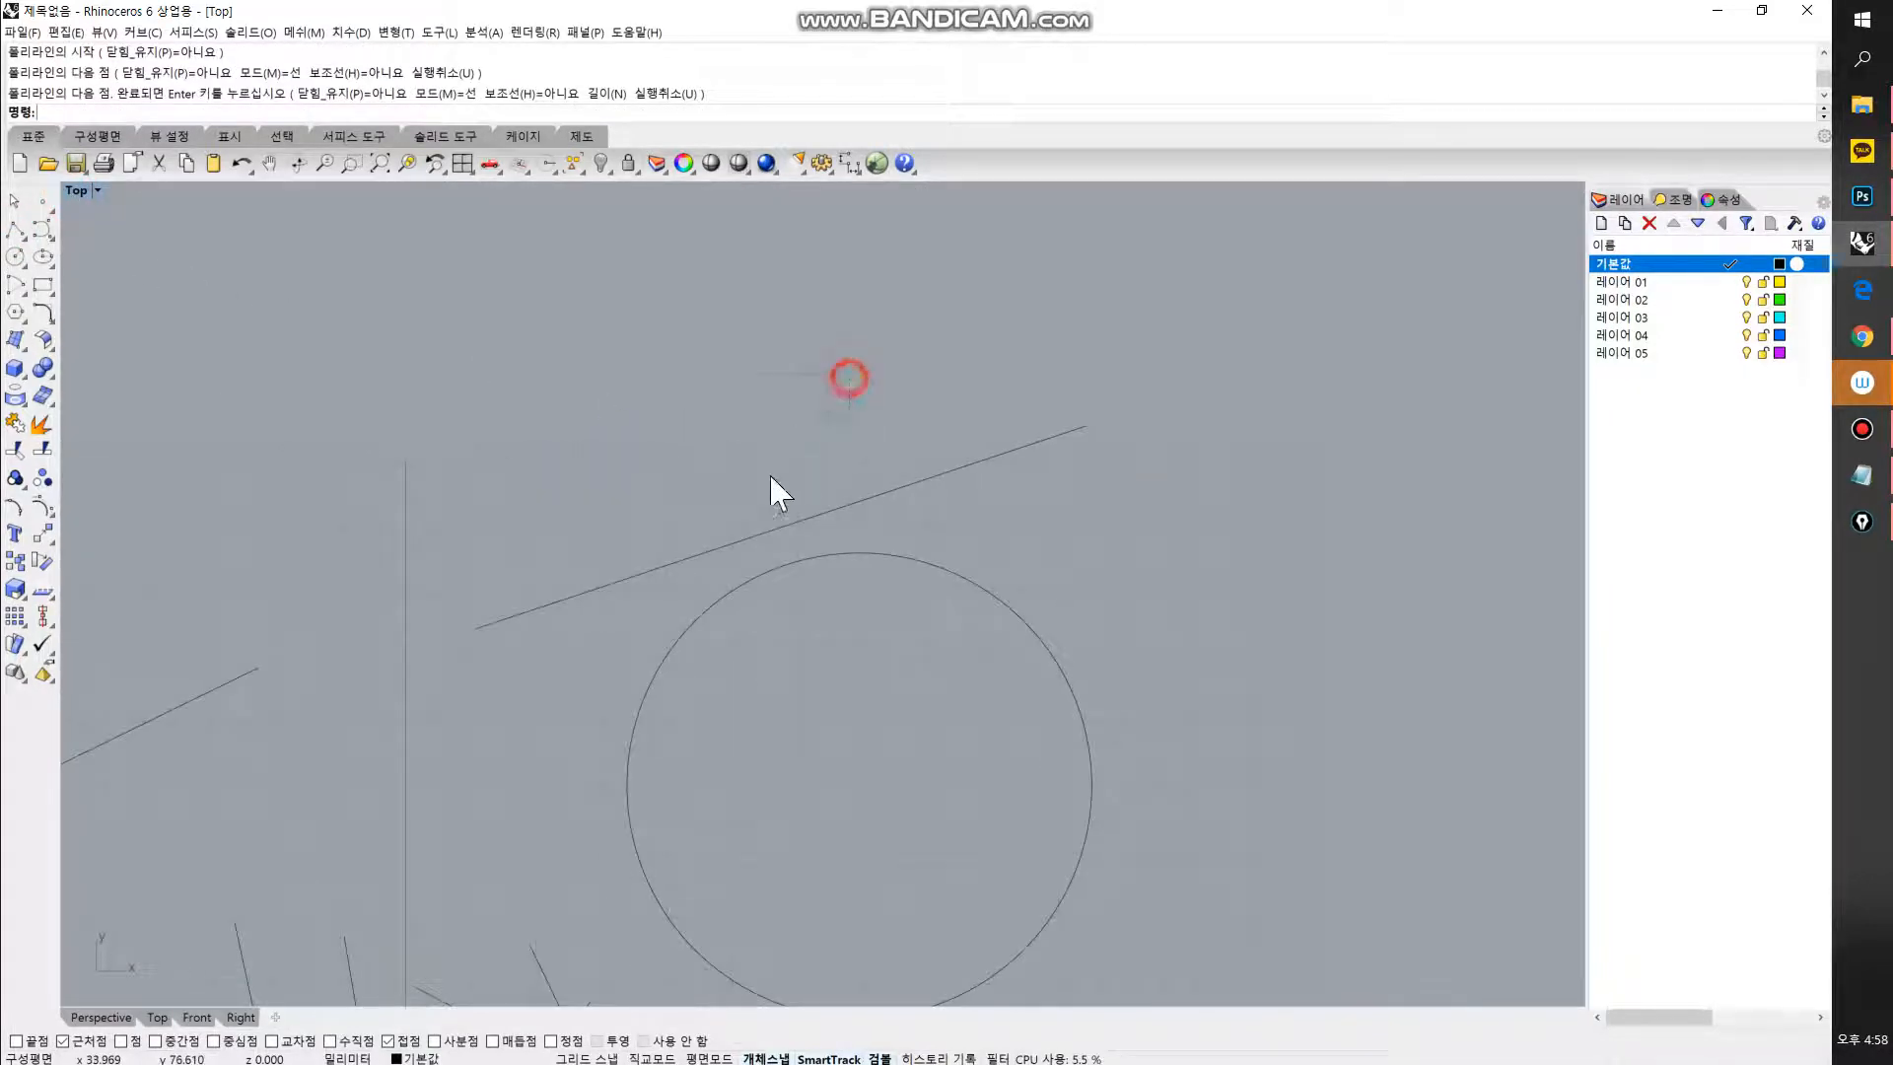
{"action": "left_click", "coordinate": [743, 538]}
{"action": "scroll", "coordinate": [802, 571], "scroll_direction": "up", "scroll_amount": 3}
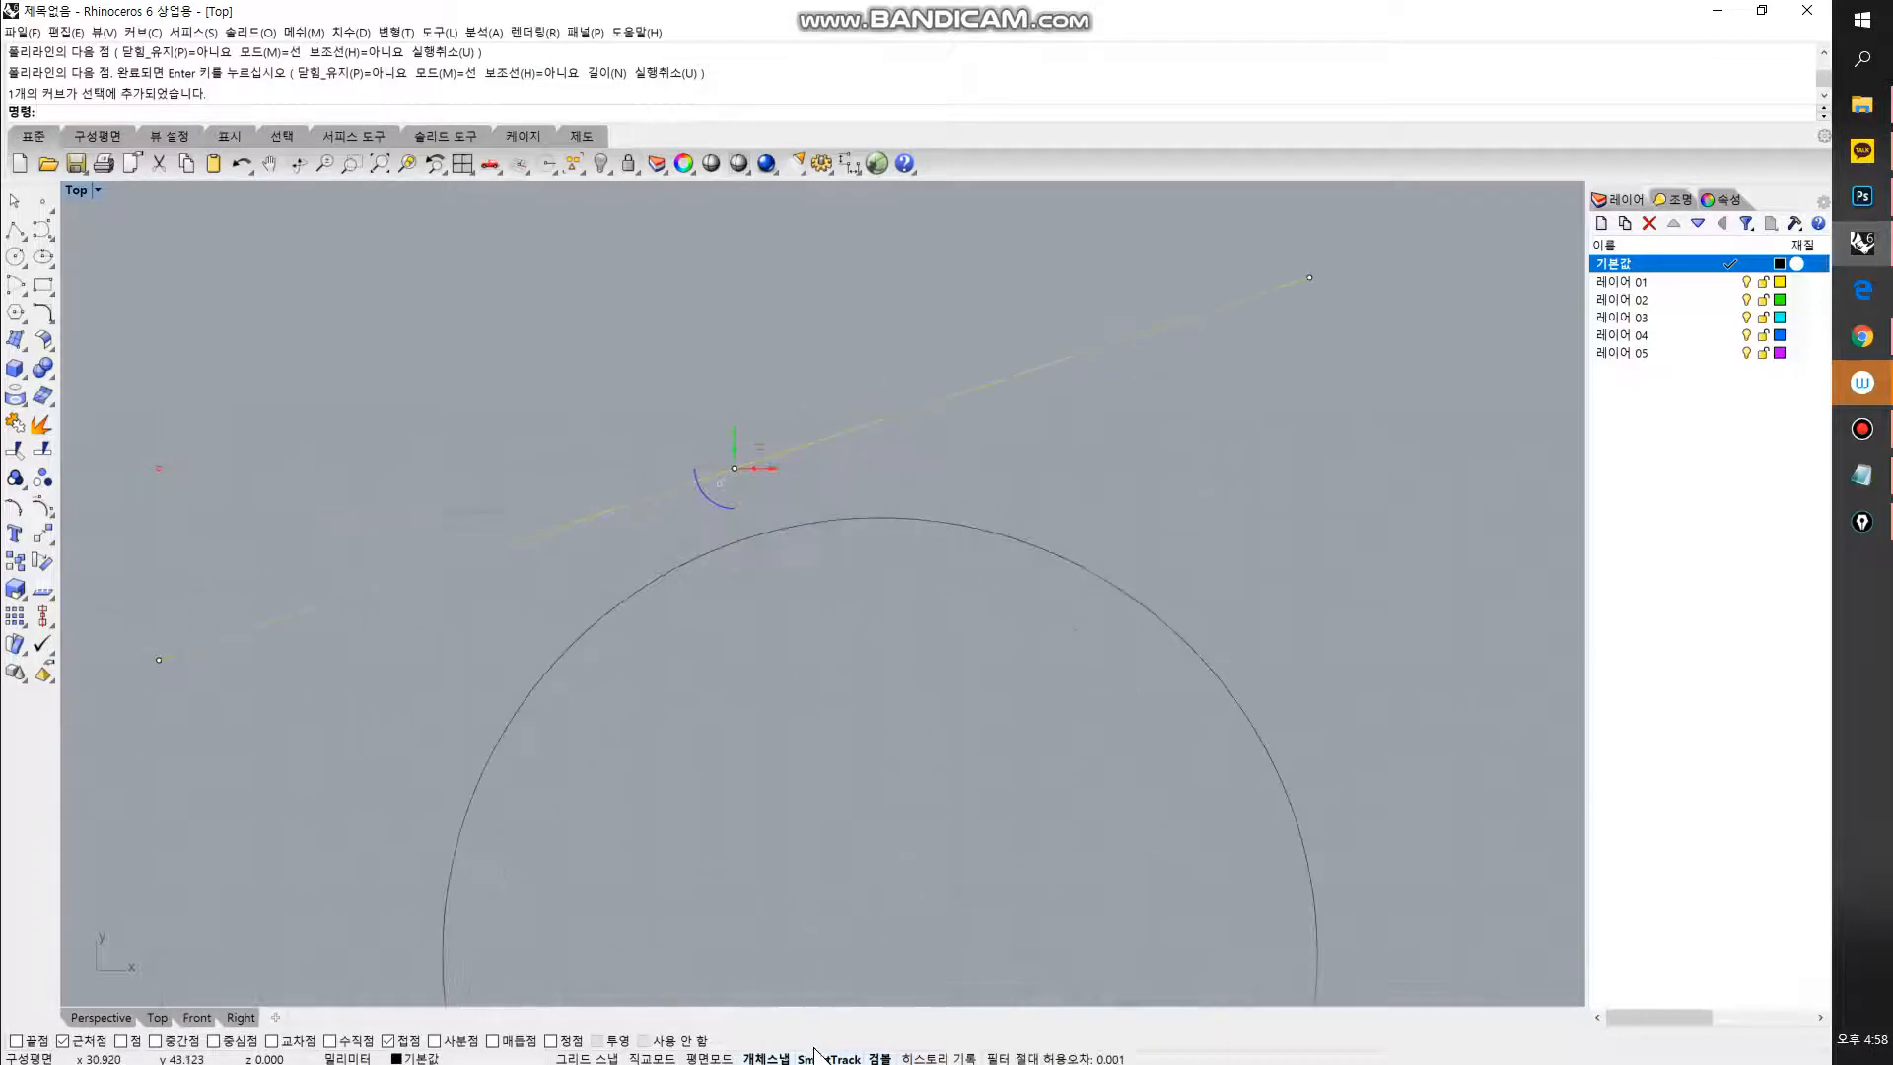
{"action": "left_click_drag", "start_coordinate": [1055, 363], "coordinate": [1060, 379]}
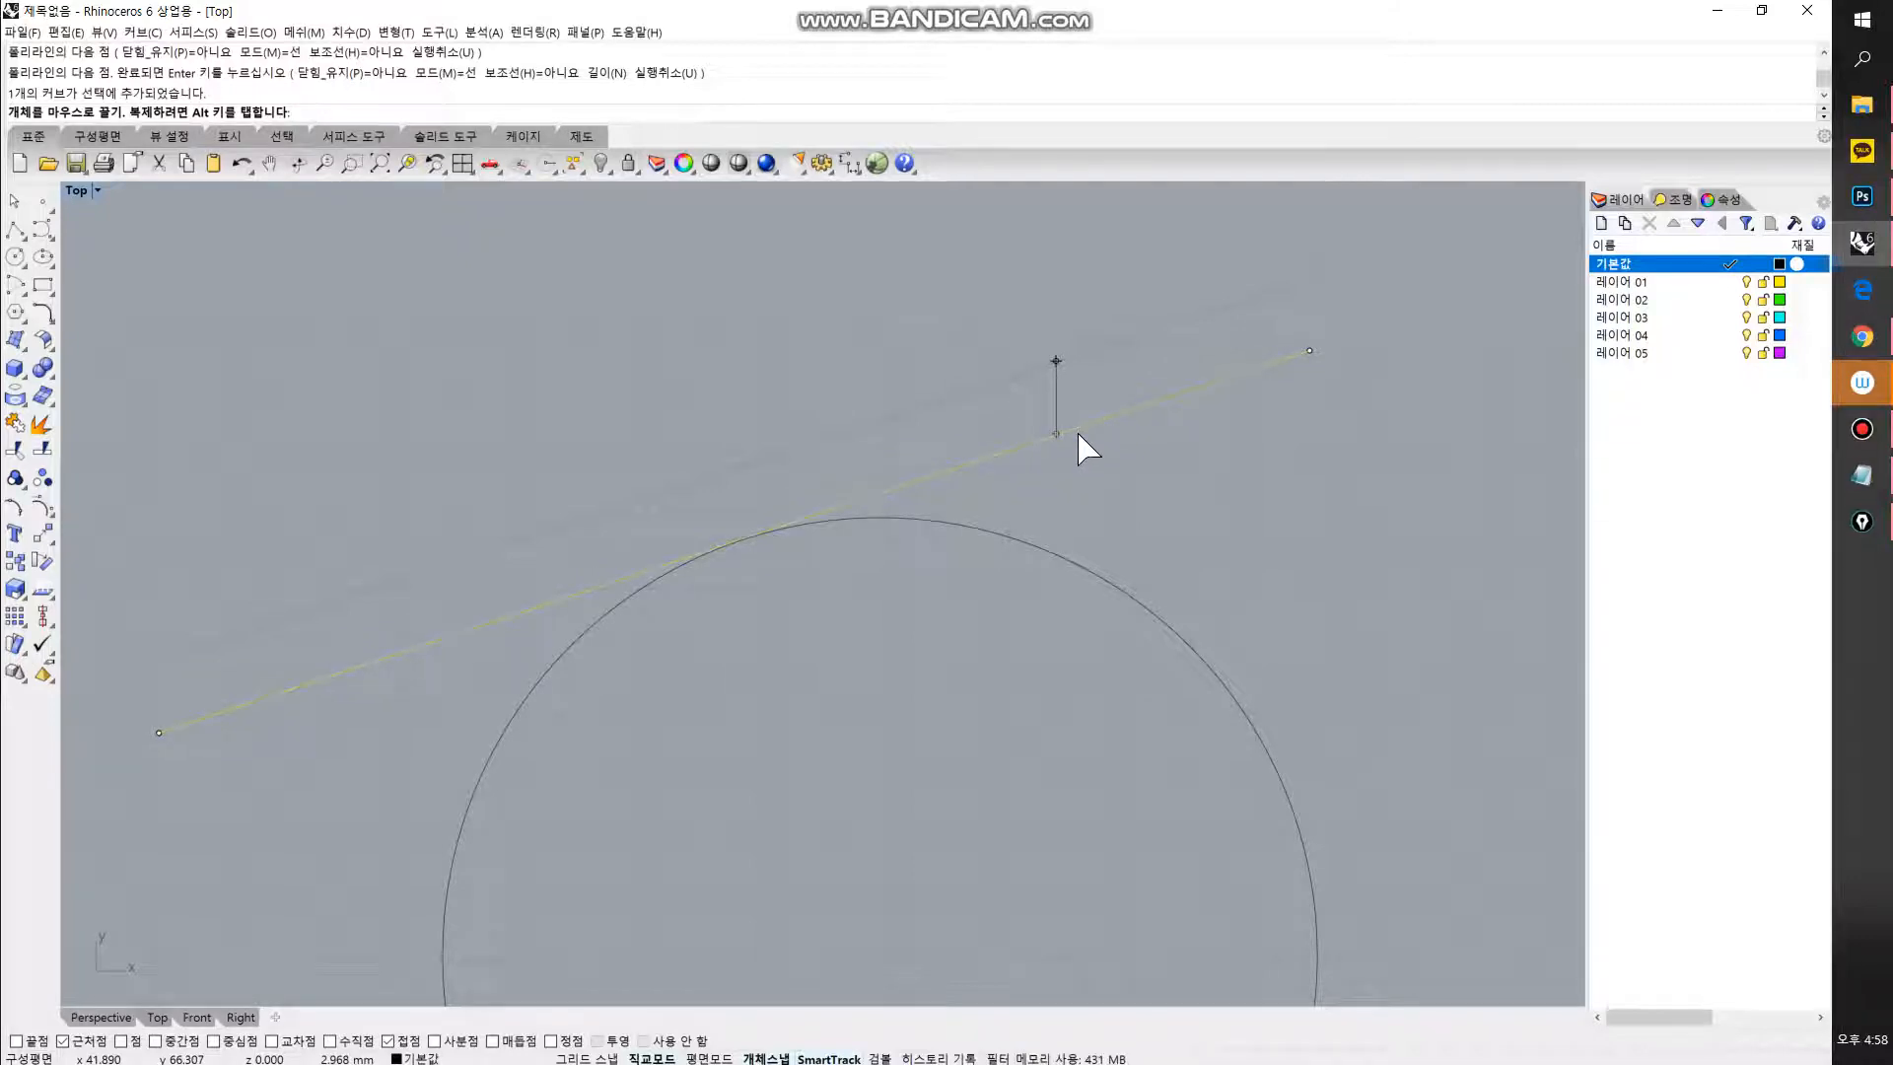
{"action": "left_click_drag", "start_coordinate": [1089, 450], "coordinate": [1057, 477]}
{"action": "scroll", "coordinate": [765, 553], "scroll_direction": "up", "scroll_amount": 4}
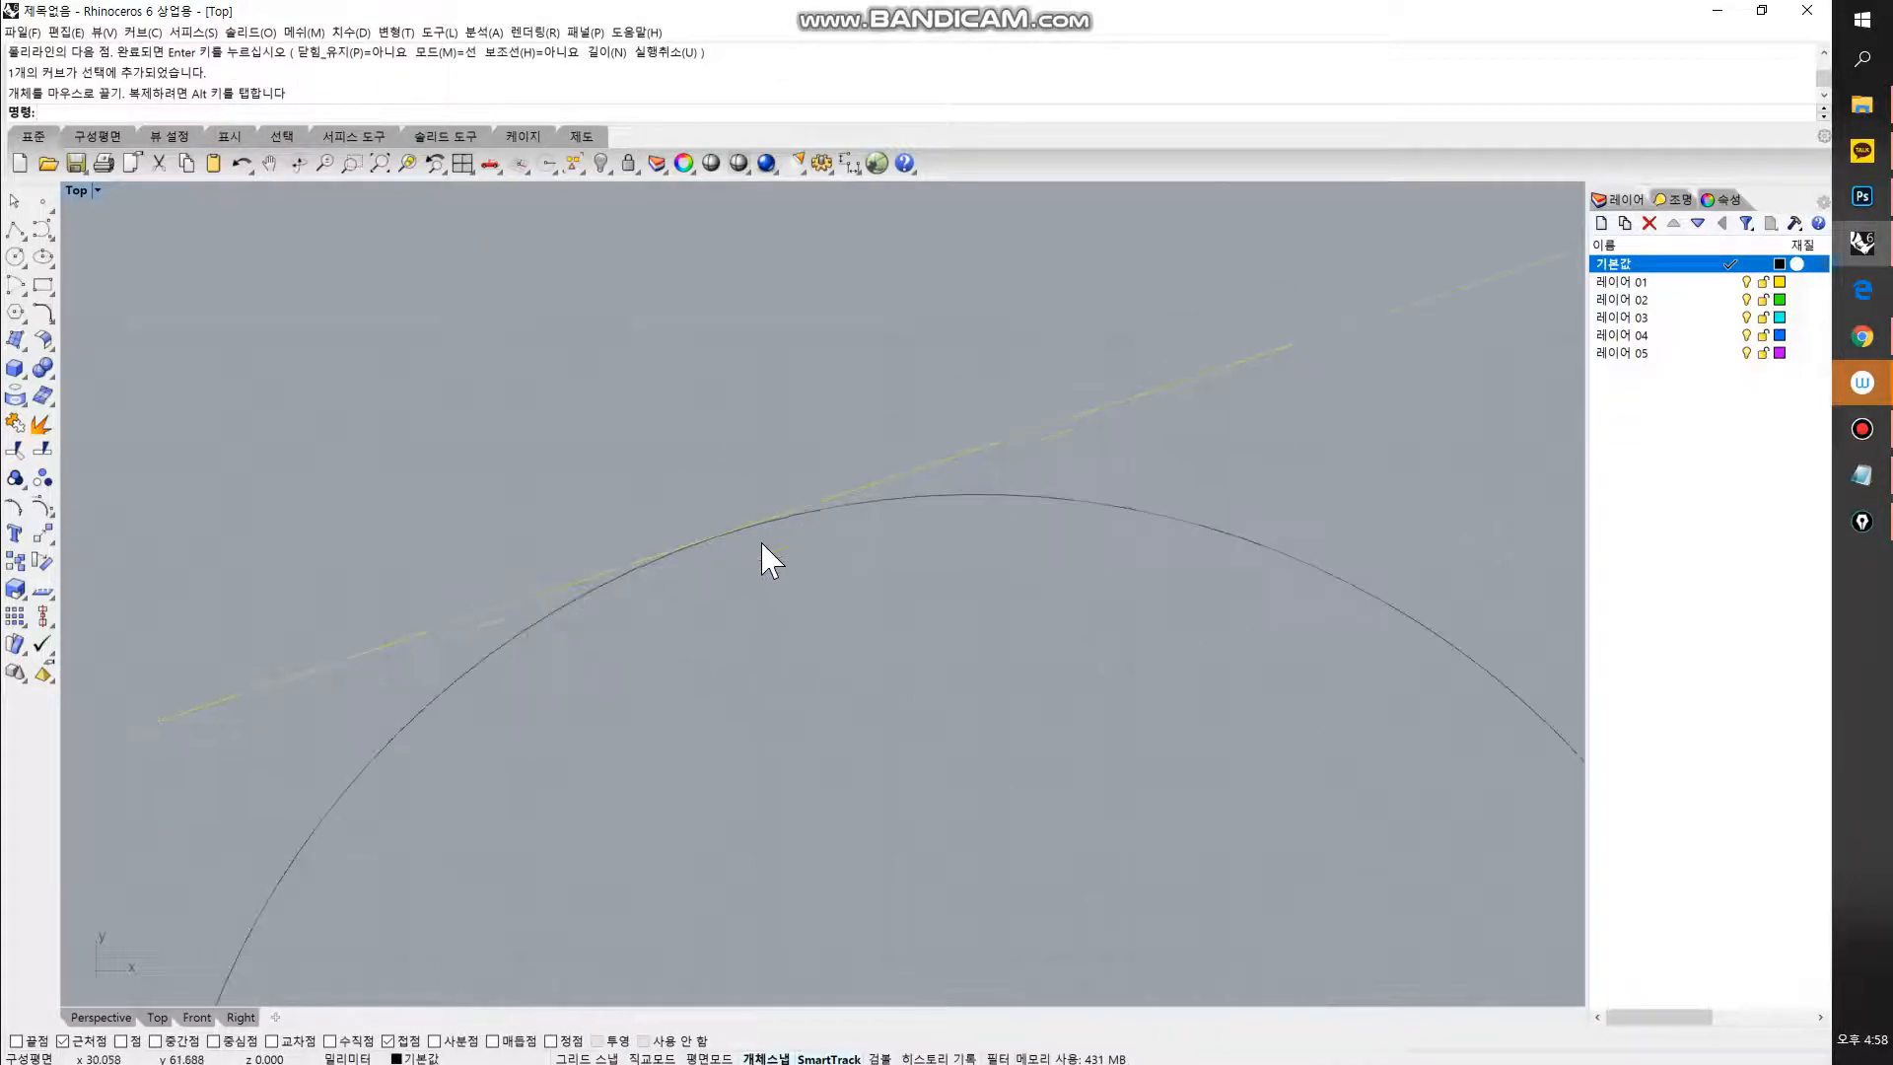
{"action": "scroll", "coordinate": [728, 544], "scroll_direction": "down", "scroll_amount": 15}
{"action": "left_click", "coordinate": [701, 561]}
{"action": "scroll", "coordinate": [702, 535], "scroll_direction": "up", "scroll_amount": 4}
{"action": "scroll", "coordinate": [786, 508], "scroll_direction": "up", "scroll_amount": 4}
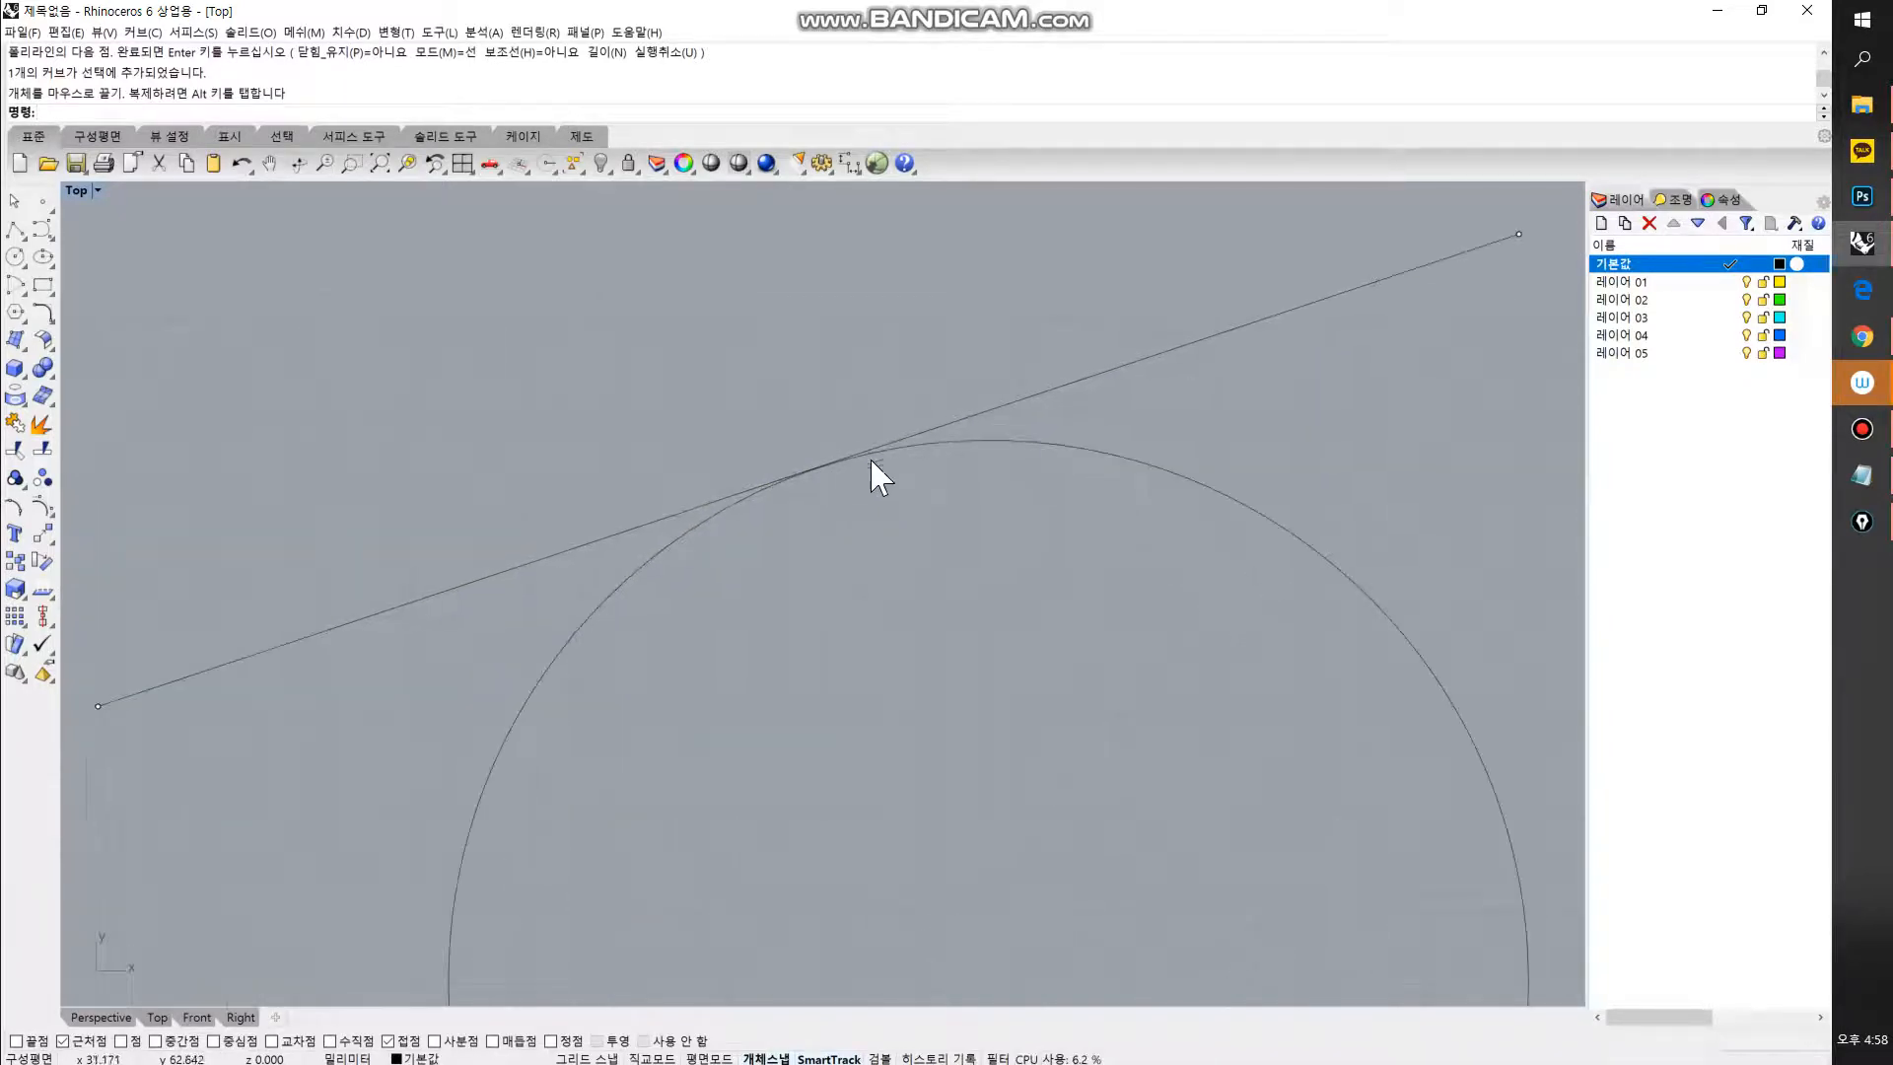
Step: Move the slanted line slightly further down so that it cuts across the circle
{"action": "left_click", "coordinate": [964, 427]}
{"action": "scroll", "coordinate": [997, 444], "scroll_direction": "down", "scroll_amount": 2}
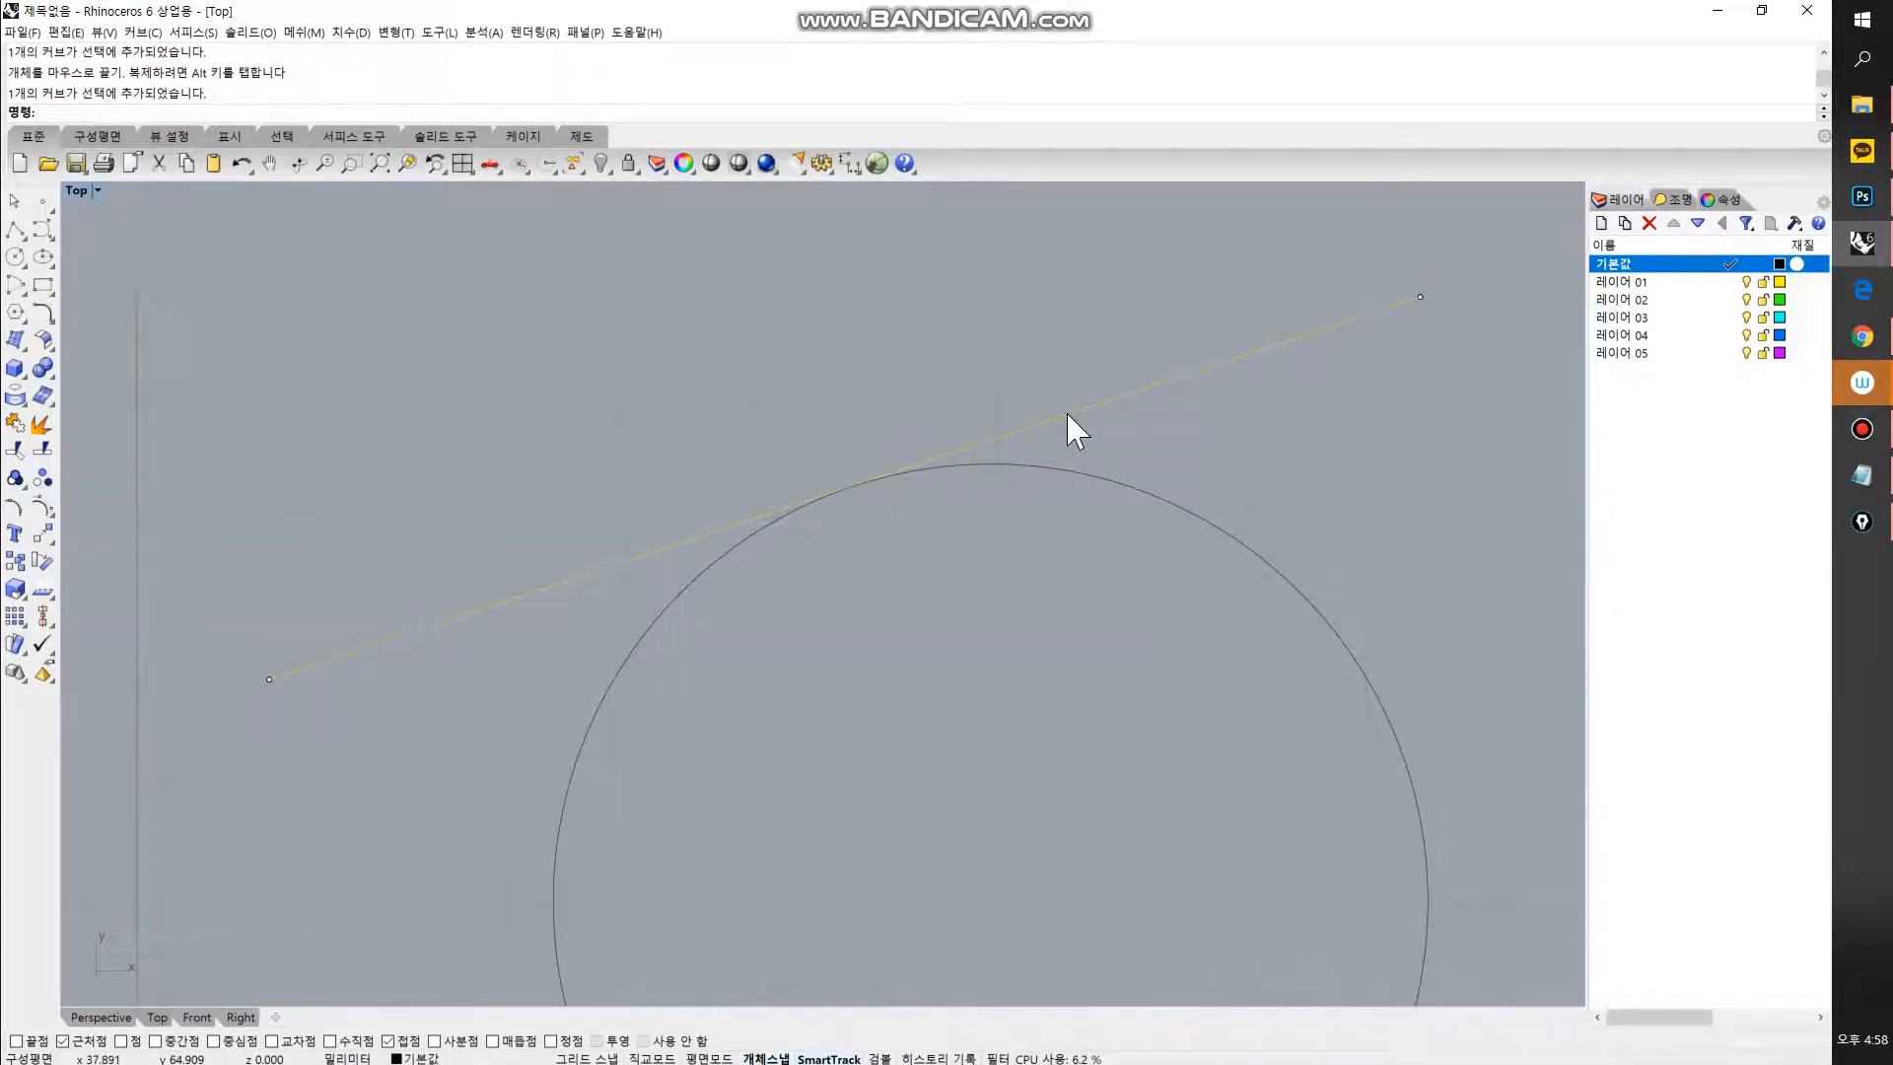
{"action": "left_click_drag", "start_coordinate": [1073, 418], "coordinate": [1083, 433]}
{"action": "left_click", "coordinate": [931, 408]}
{"action": "scroll", "coordinate": [790, 535], "scroll_direction": "up", "scroll_amount": 4}
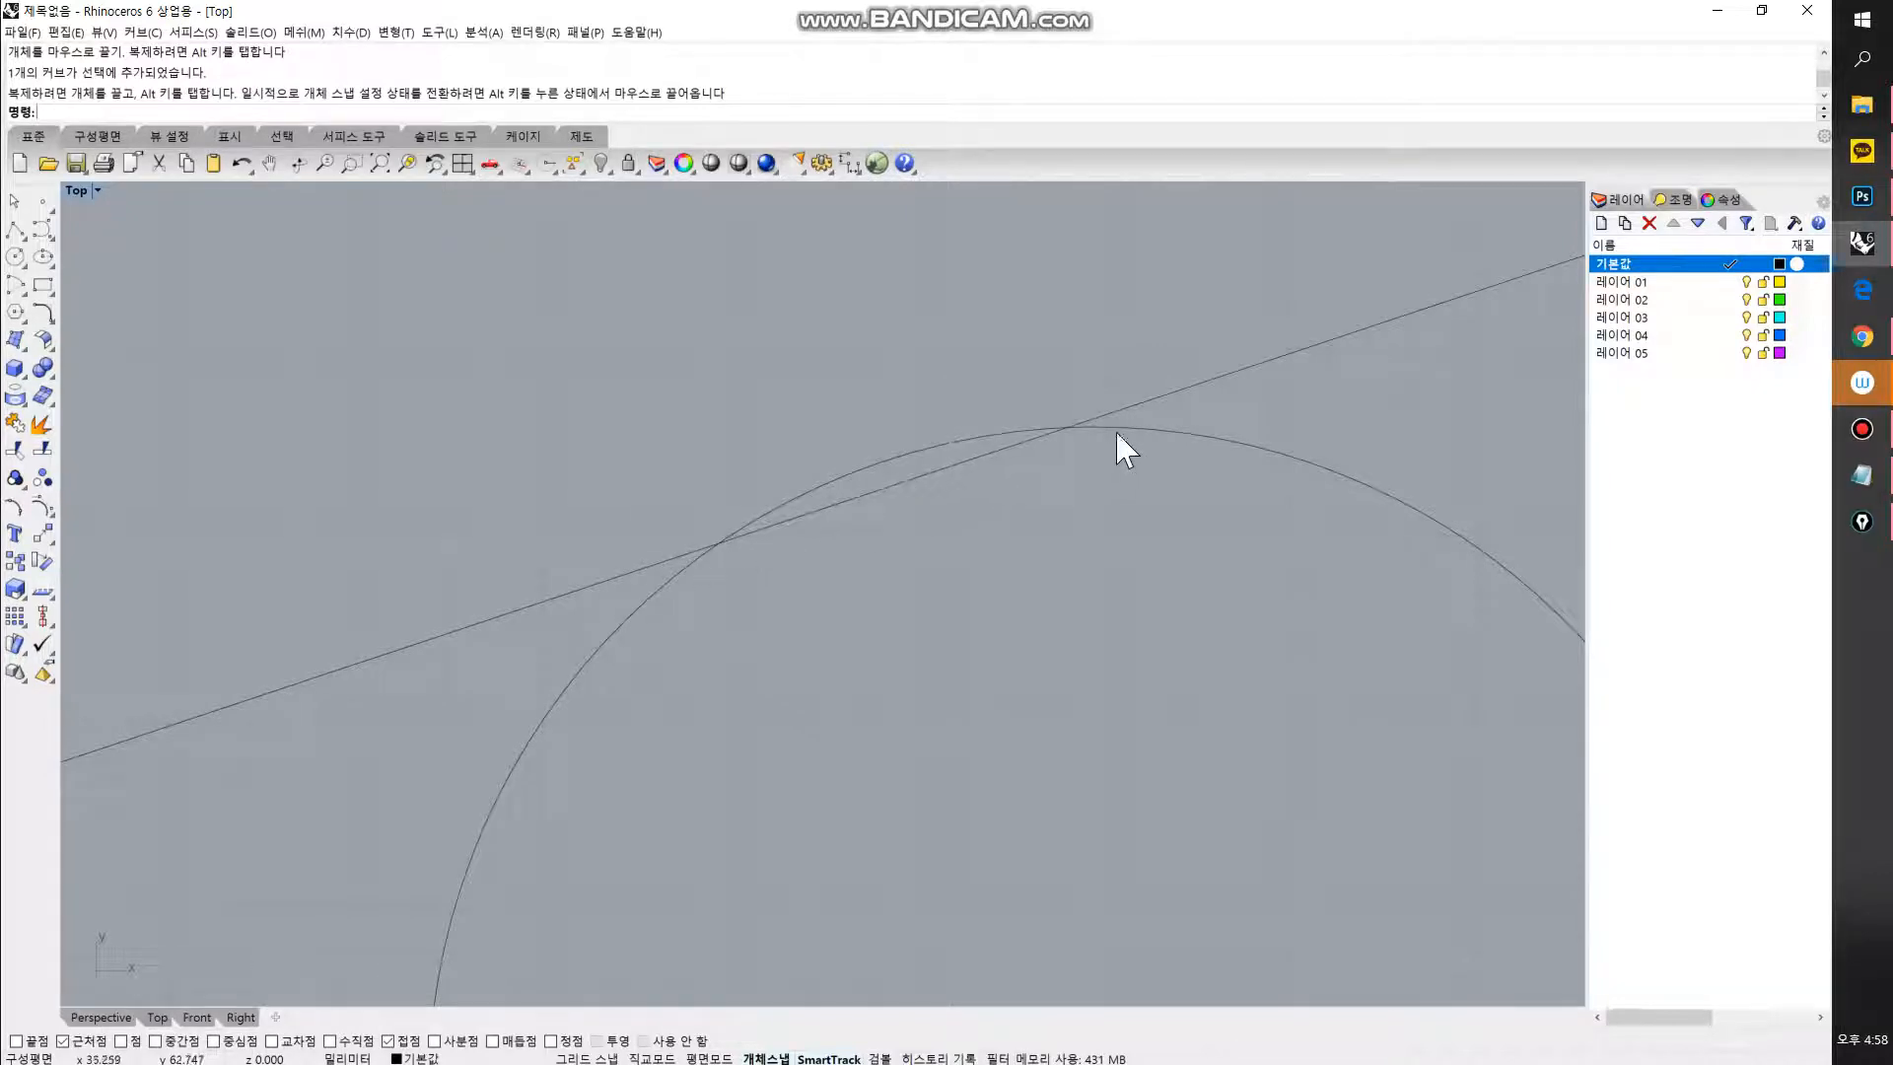
{"action": "scroll", "coordinate": [727, 557], "scroll_direction": "down", "scroll_amount": 4}
Step: Undo the last move of the slanted line
{"action": "left_click", "coordinate": [985, 325]}
{"action": "key", "text": "ctrl+z"}
{"action": "scroll", "coordinate": [696, 503], "scroll_direction": "up", "scroll_amount": 2}
{"action": "right_click_drag", "start_coordinate": [701, 518], "coordinate": [820, 390]}
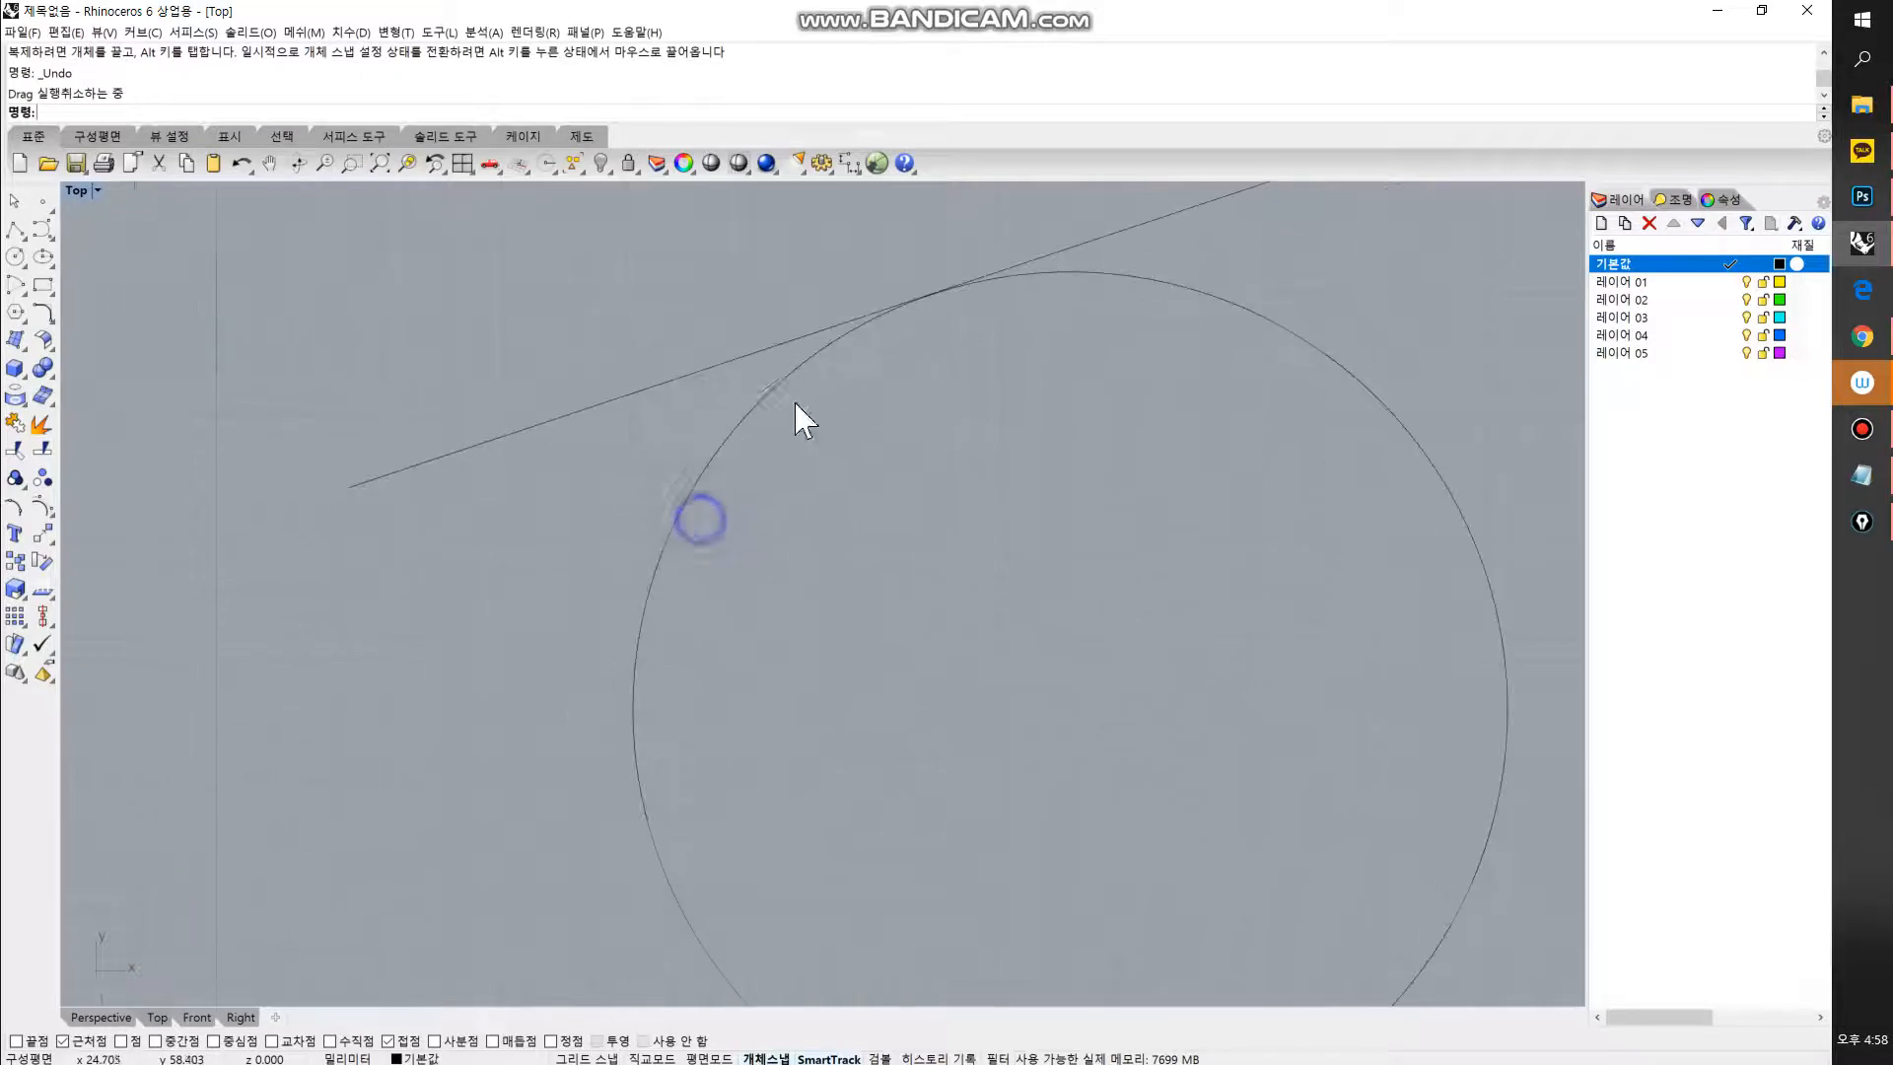
Step: Using the Near and Tangent snaps, draw a line about 17 mm long from the circle's upper-right edge, tangent to it and sloping downward
{"action": "left_click", "coordinate": [14, 230]}
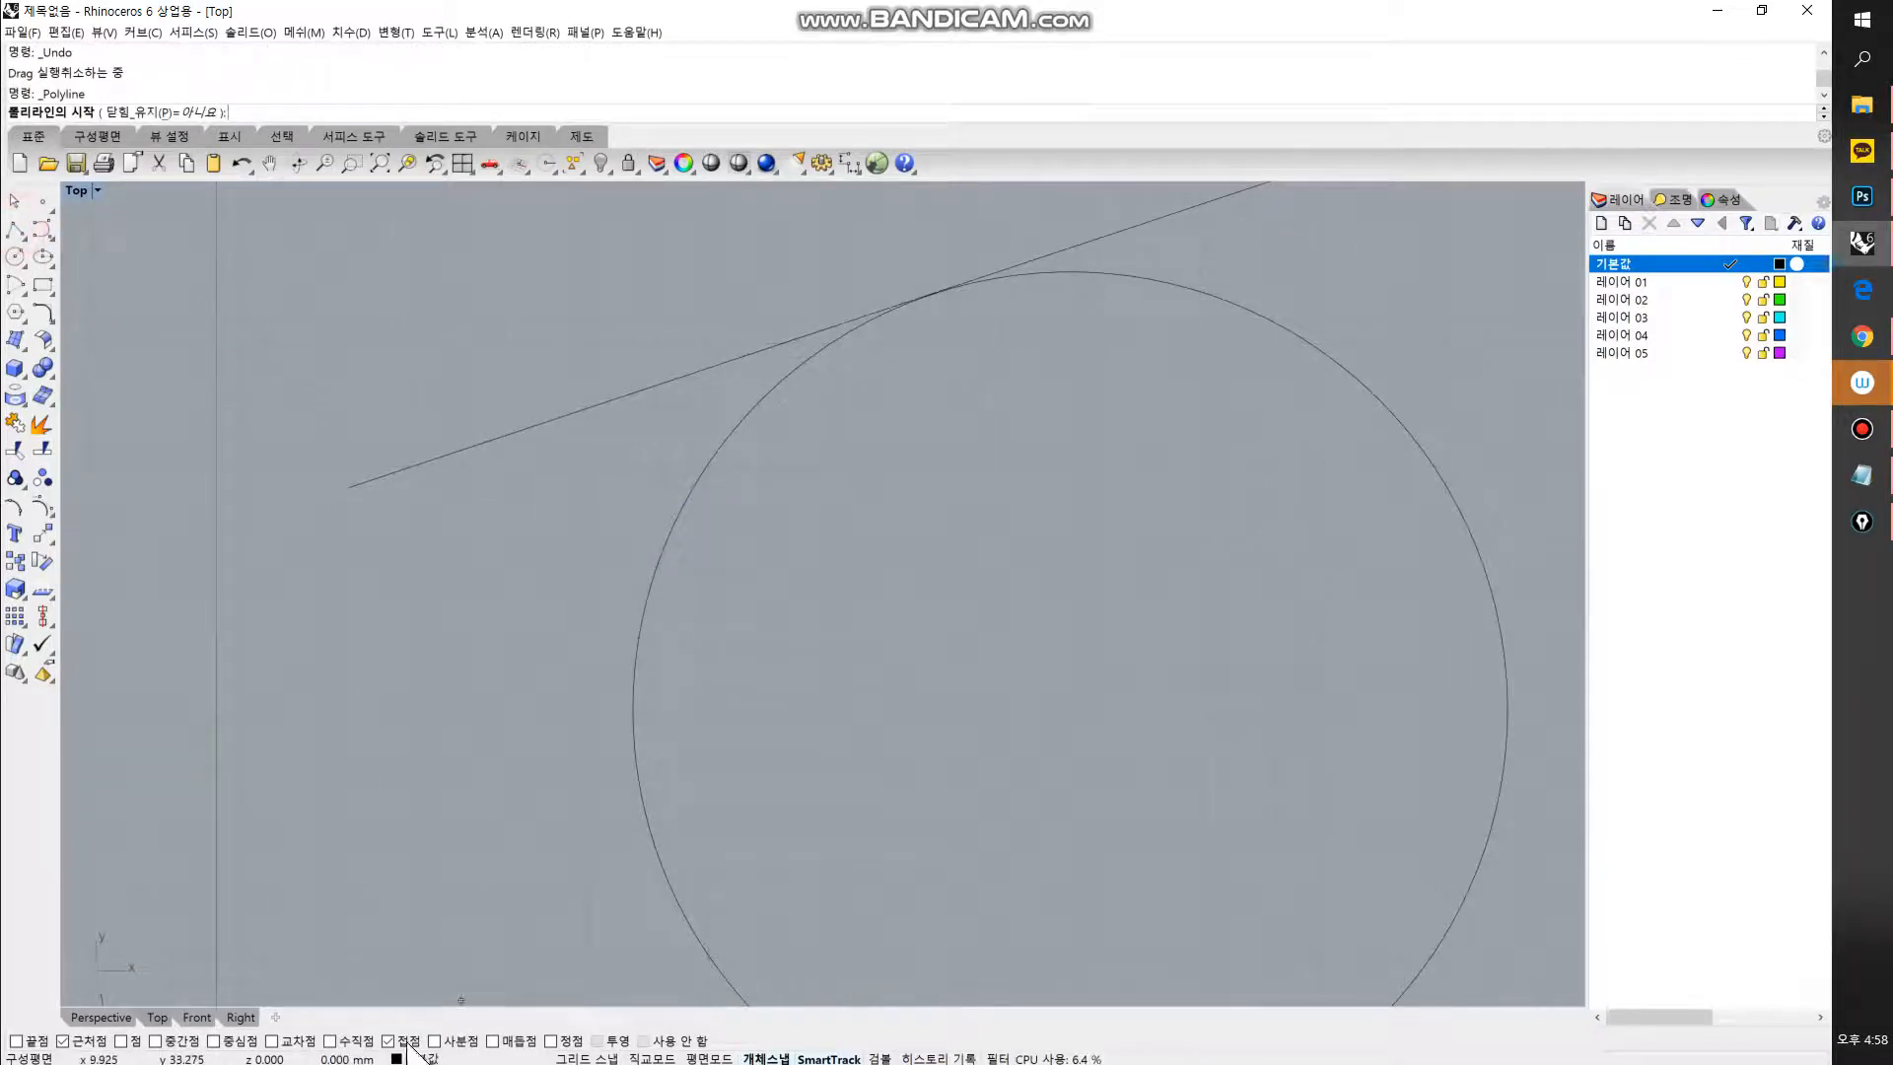
{"action": "right_click_drag", "start_coordinate": [1243, 617], "coordinate": [856, 598]}
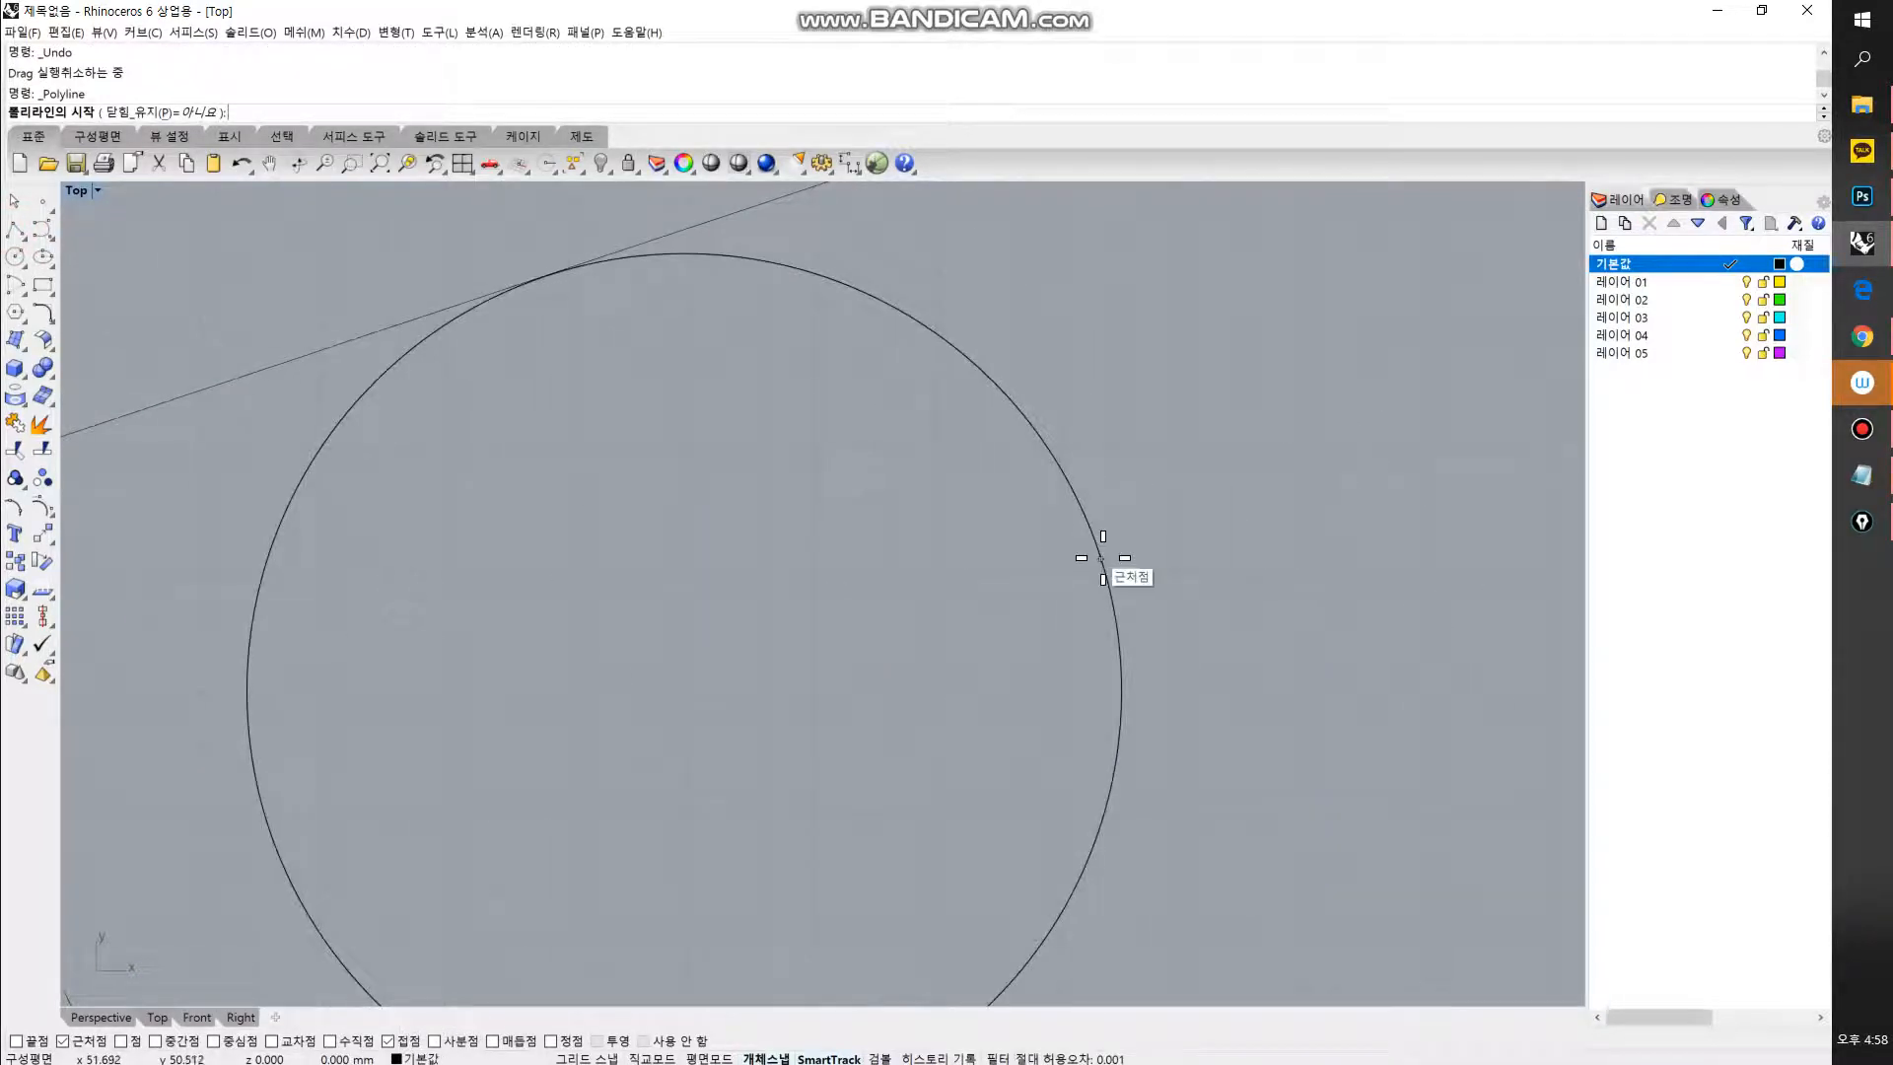
{"action": "right_click_drag", "start_coordinate": [1103, 558], "coordinate": [1023, 613]}
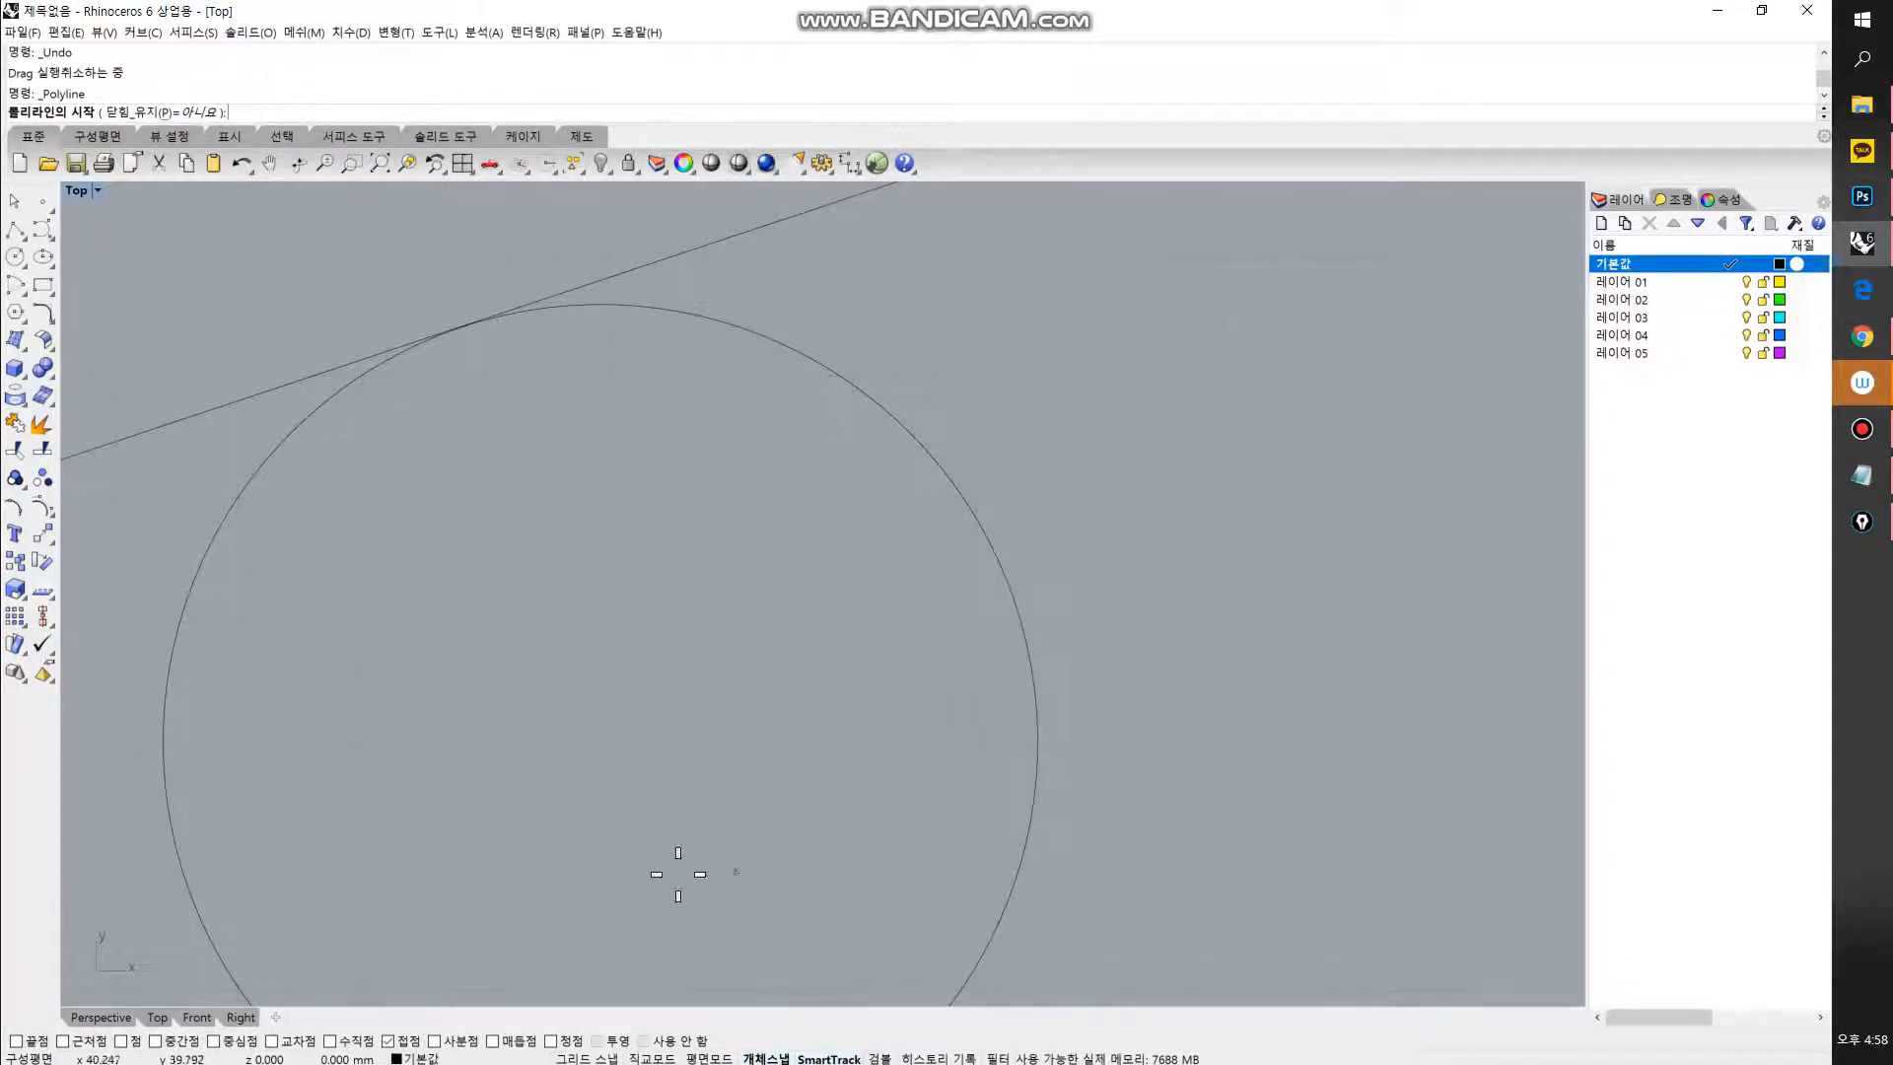
{"action": "right_click_drag", "start_coordinate": [722, 617], "coordinate": [729, 399]}
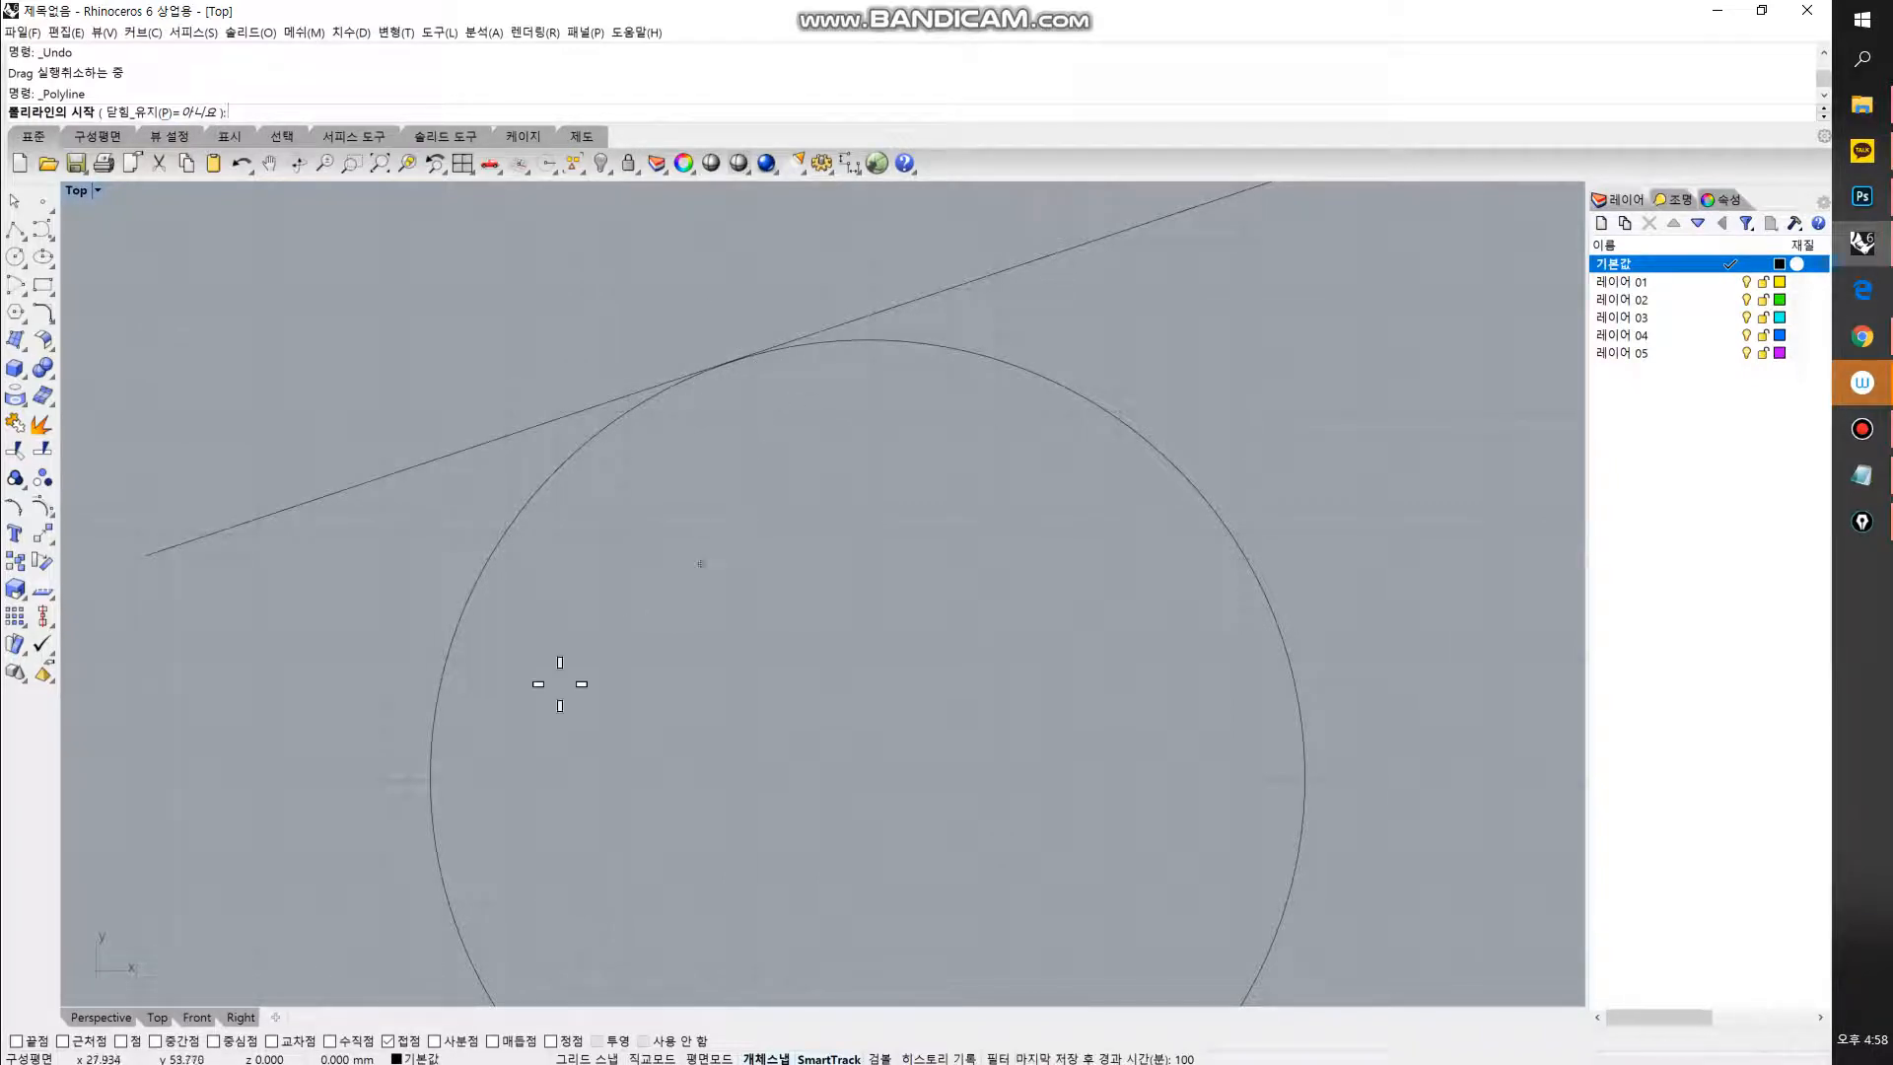
{"action": "left_click", "coordinate": [66, 1040]}
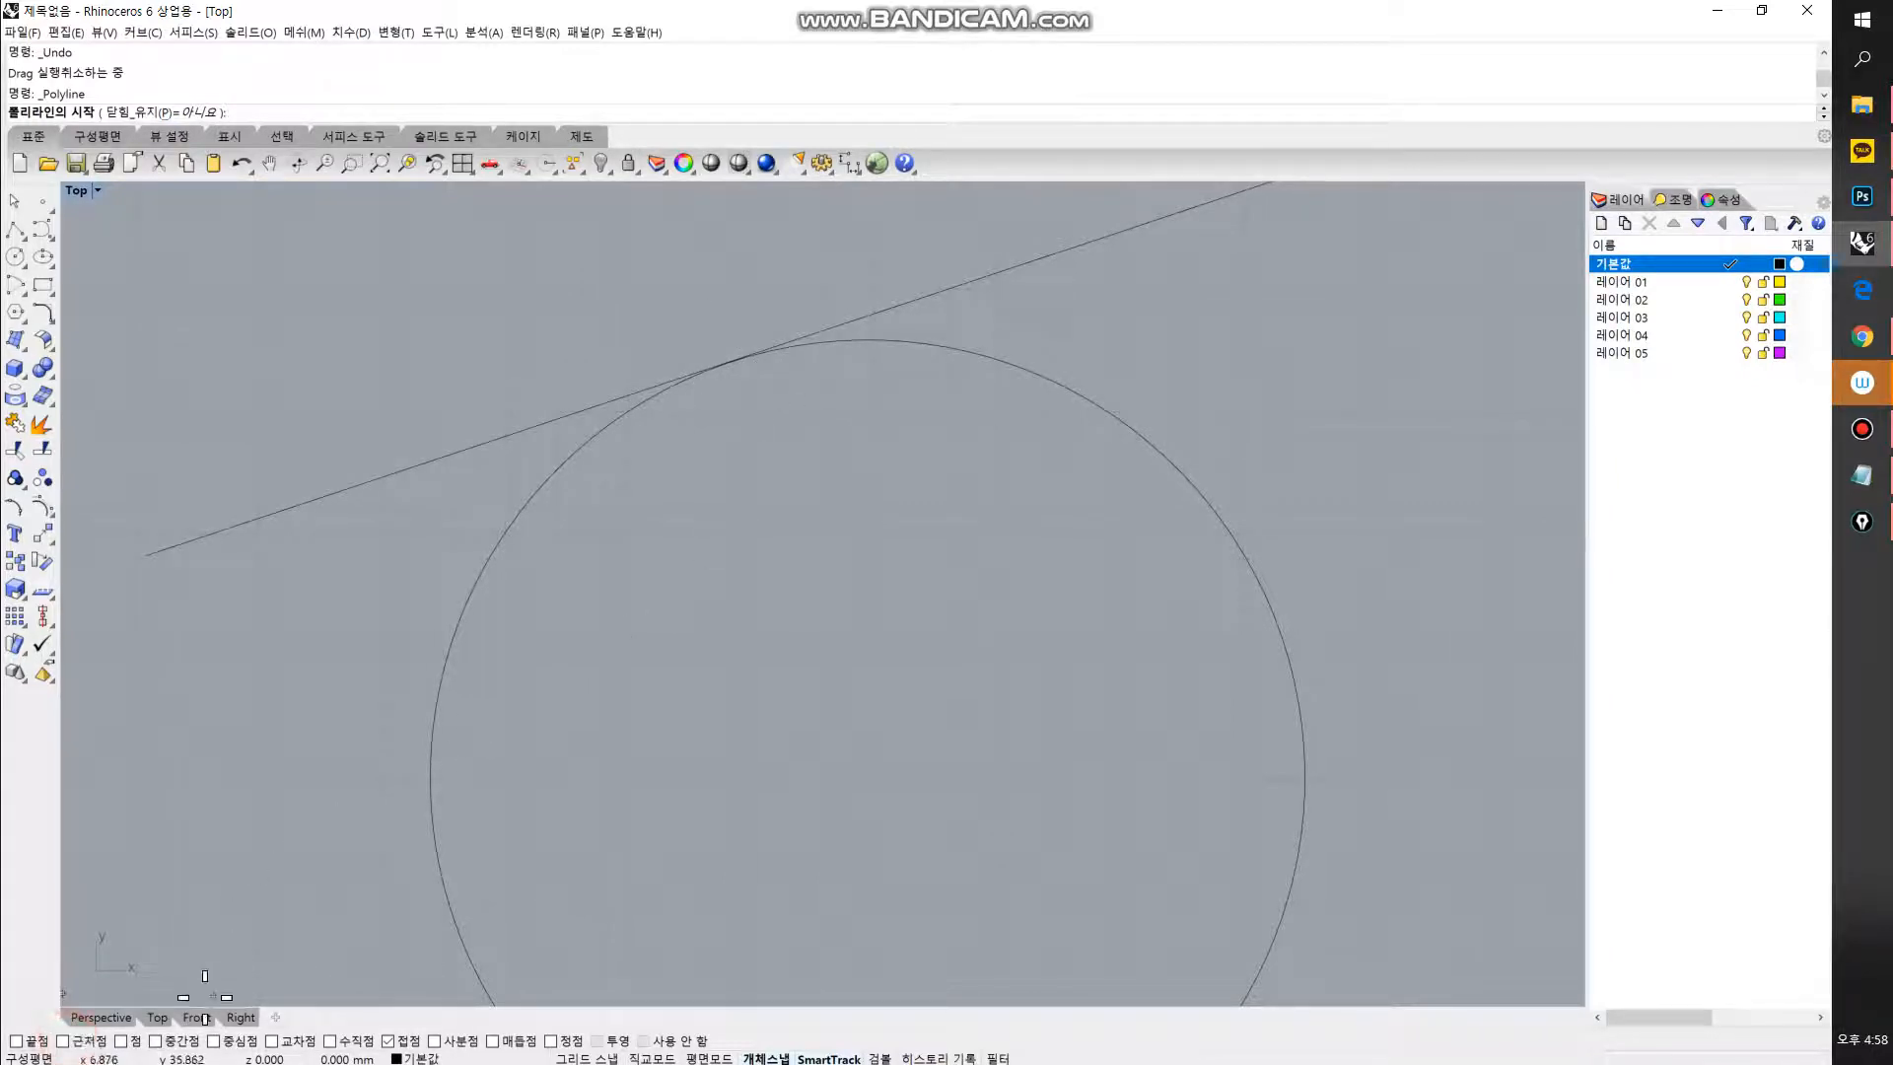
{"action": "left_click", "coordinate": [63, 1040]}
{"action": "left_click", "coordinate": [36, 1040]}
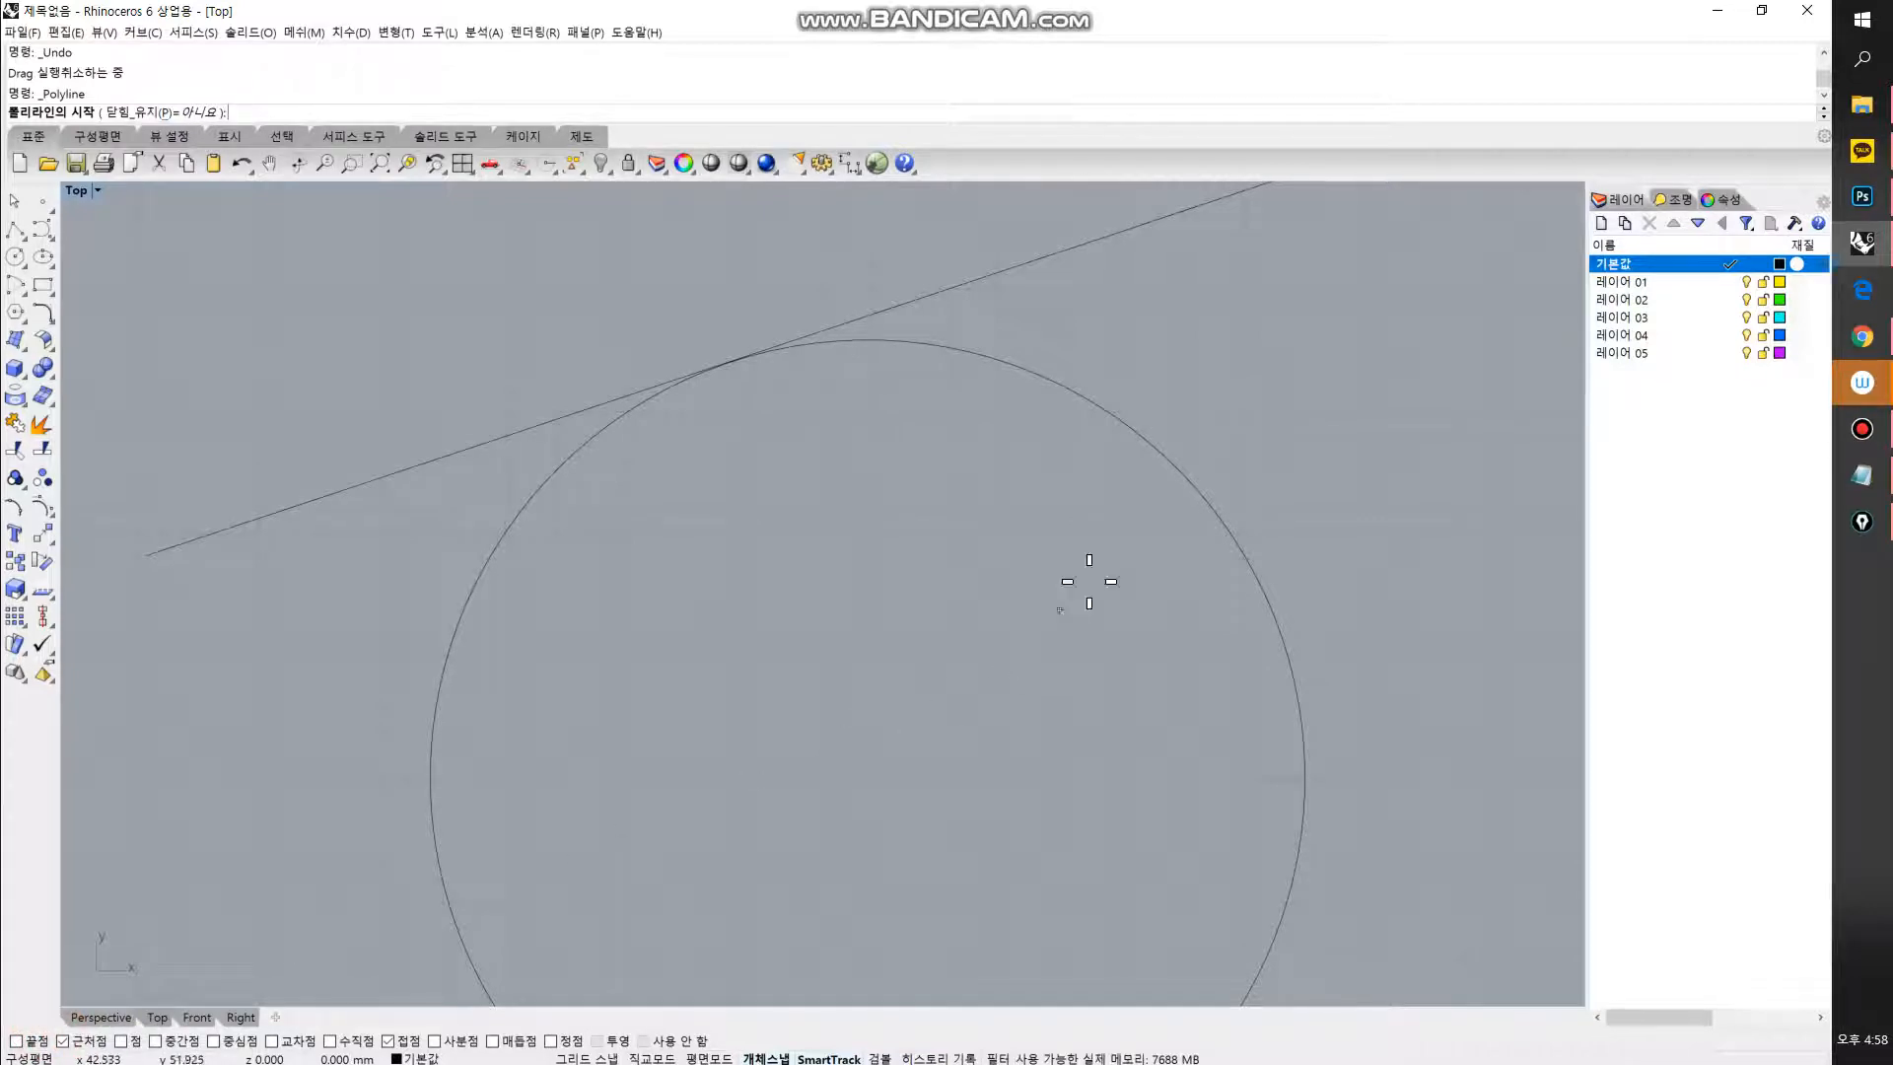
{"action": "left_click", "coordinate": [1227, 527]}
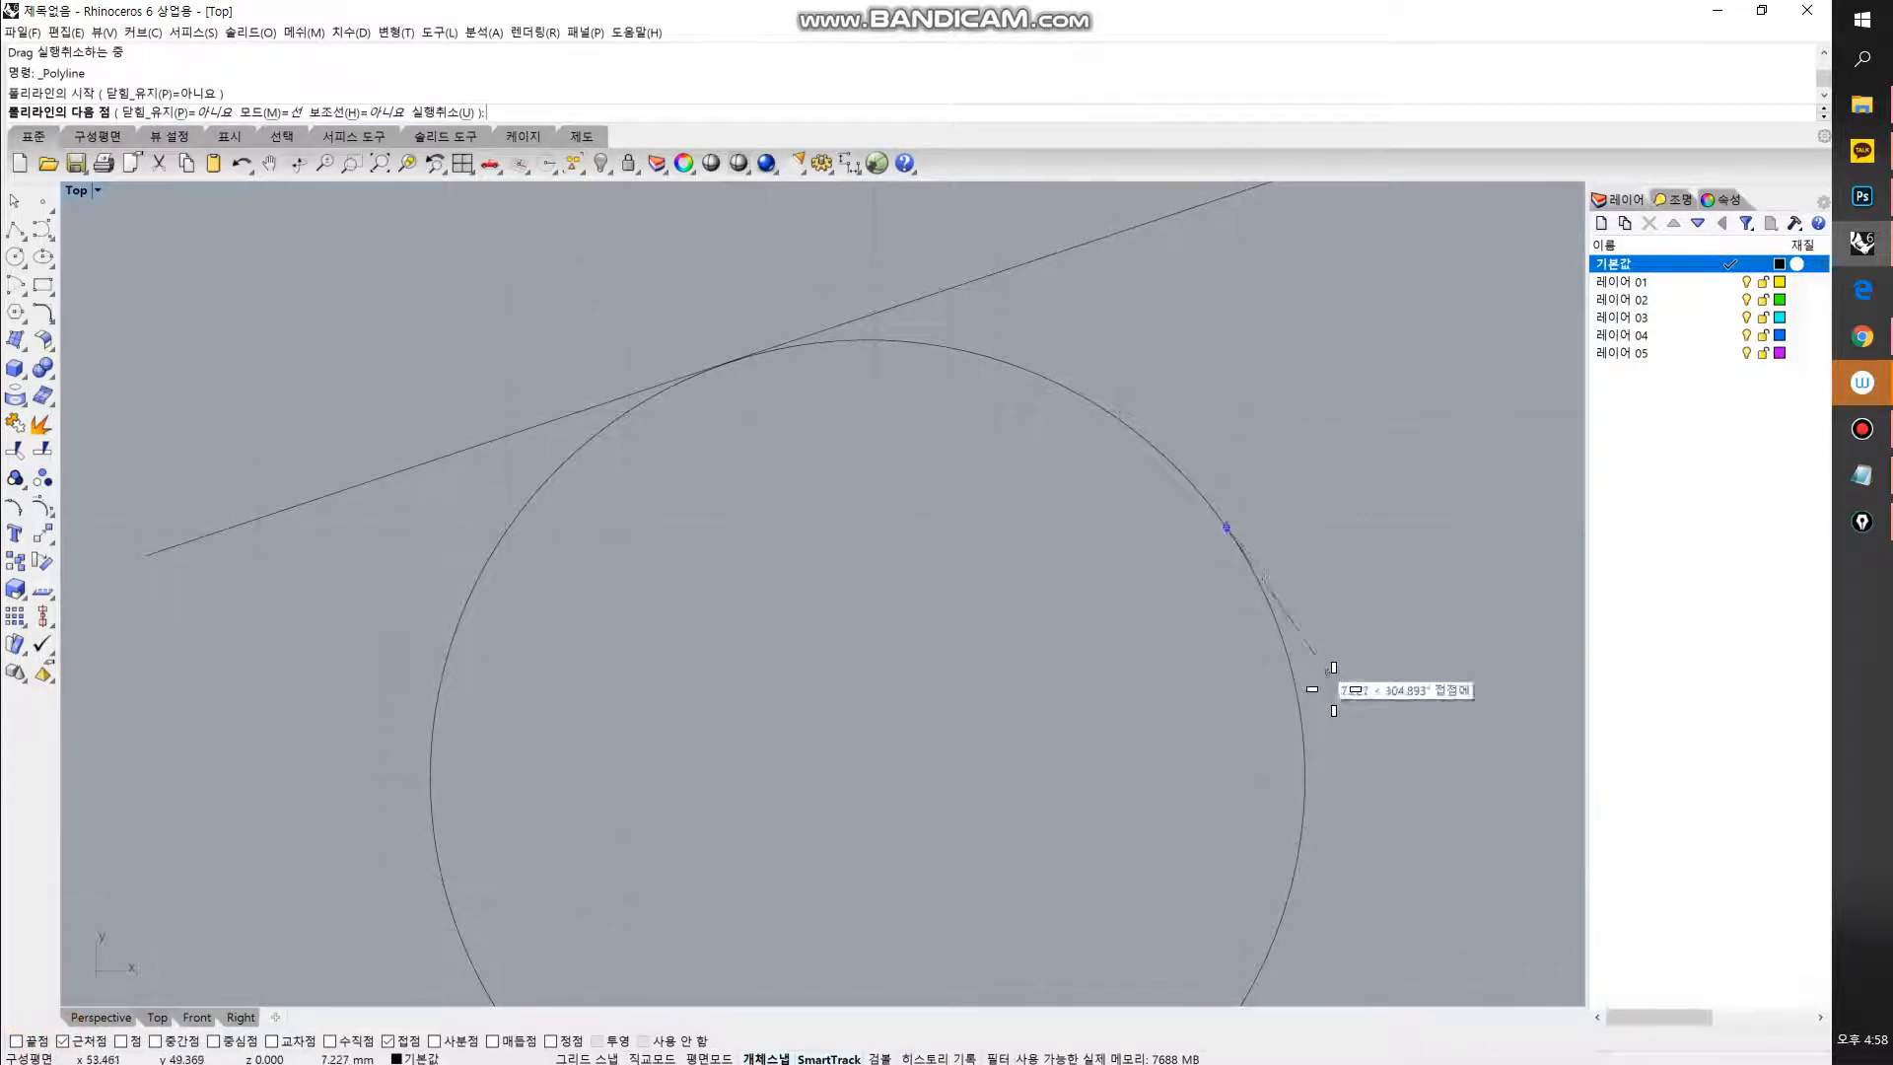
{"action": "right_click_drag", "start_coordinate": [1460, 858], "coordinate": [1324, 816]}
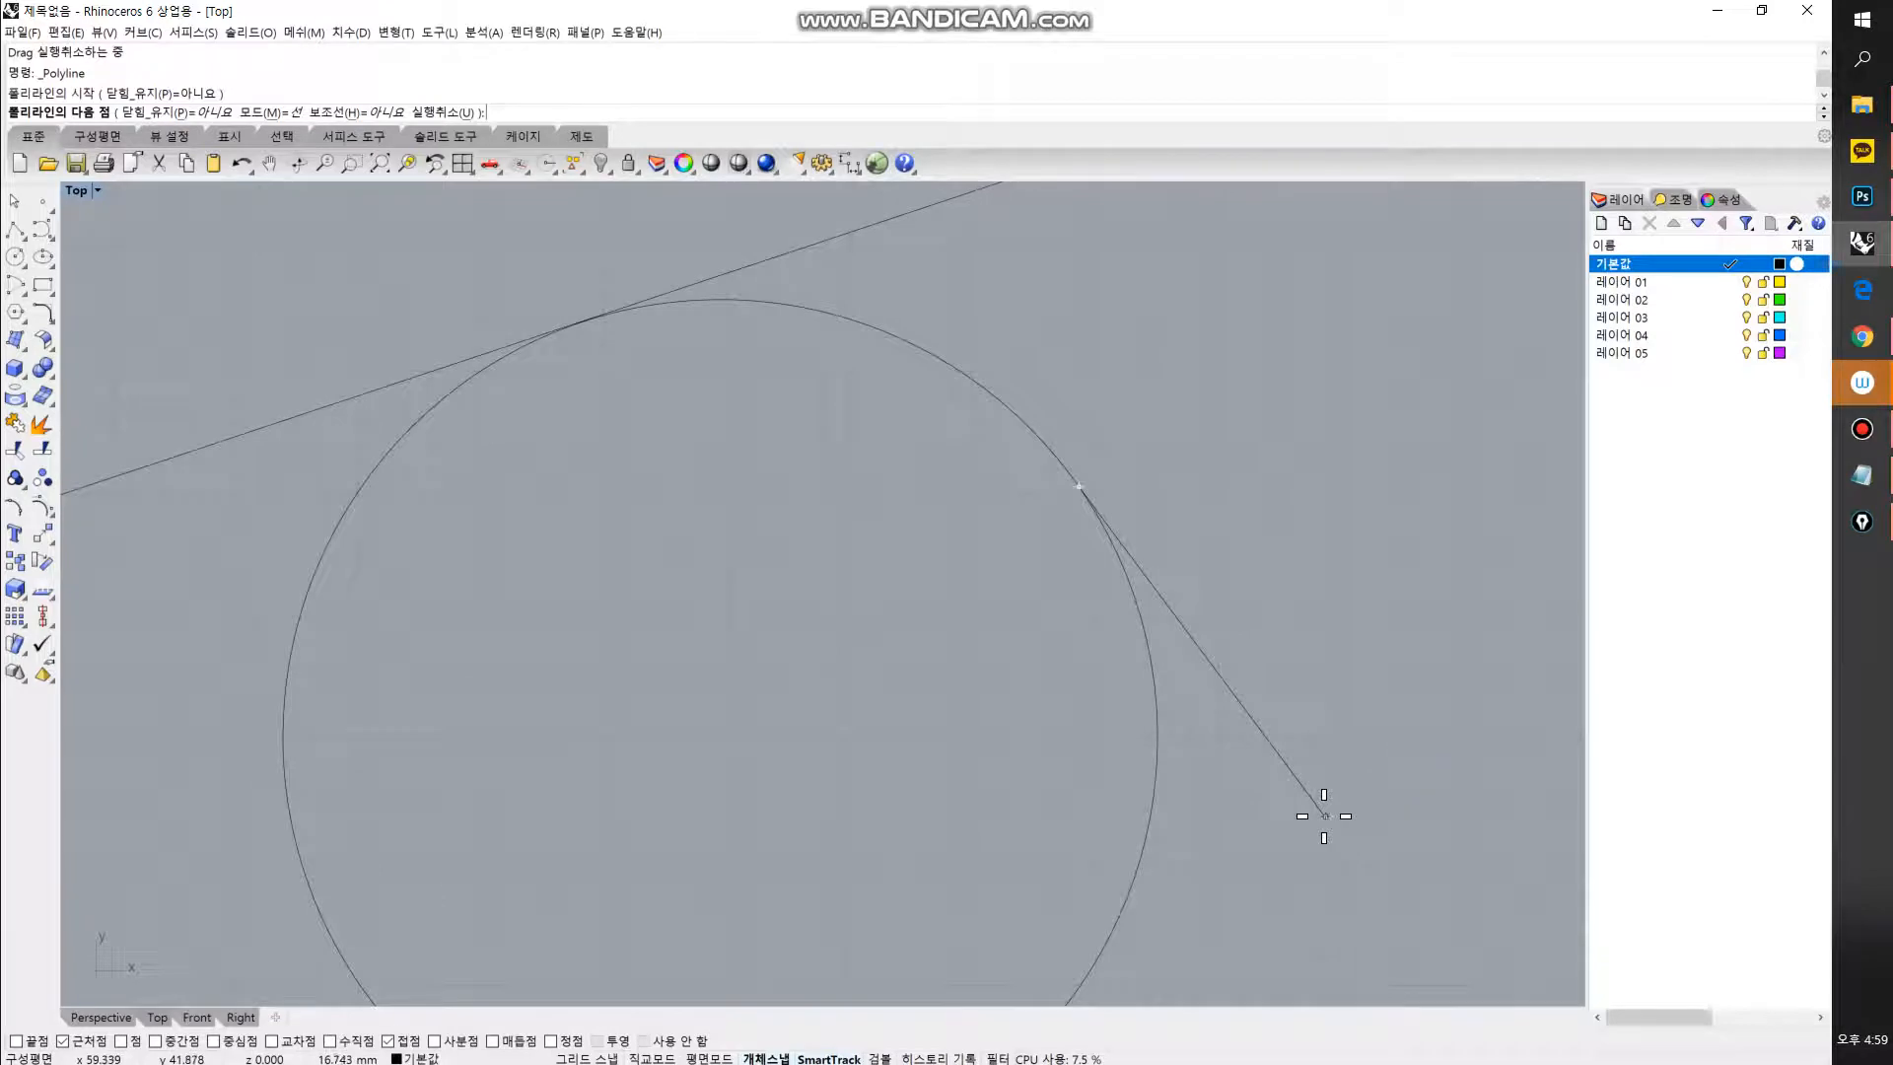
{"action": "left_click", "coordinate": [1324, 830]}
{"action": "key", "text": "Return"}
{"action": "scroll", "coordinate": [922, 642], "scroll_direction": "up", "scroll_amount": 5}
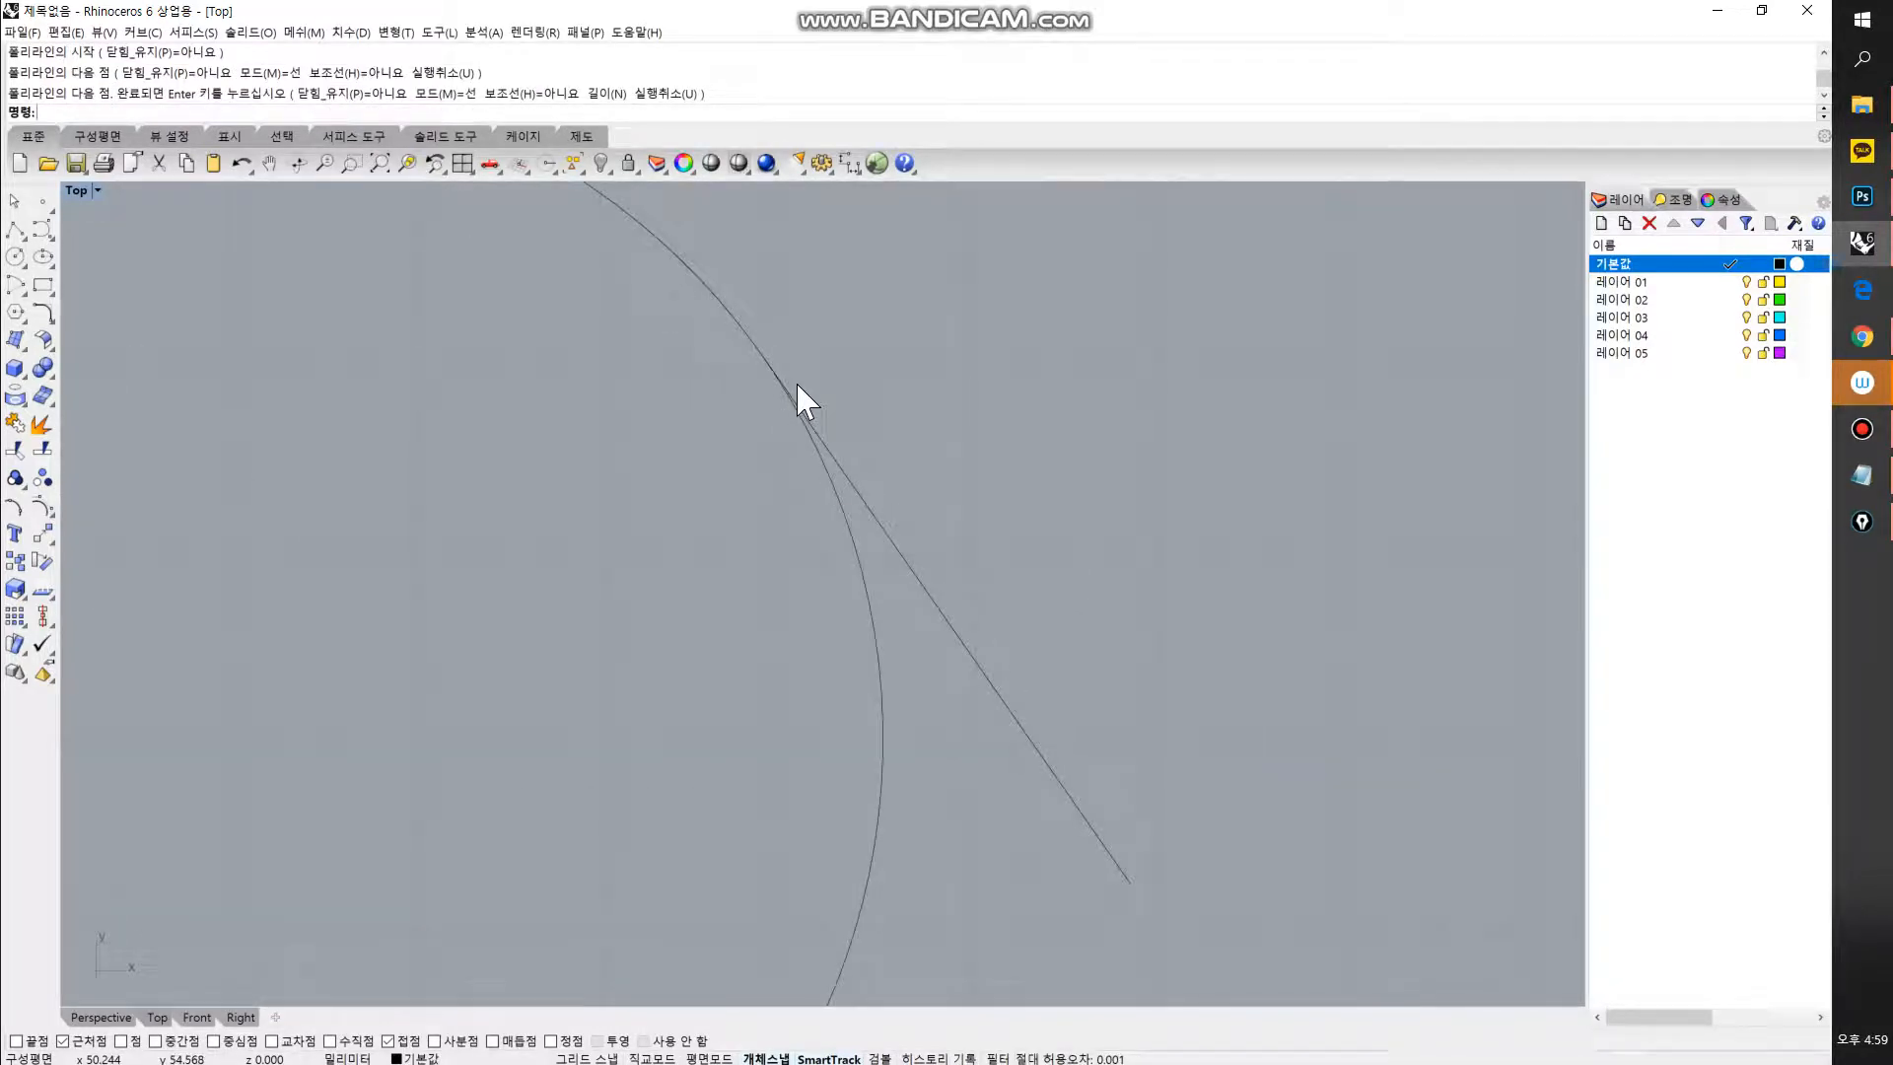
Step: Draw a second line about 15 mm long running steeply downward from a point on the circle's right edge
{"action": "right_click", "coordinate": [817, 455]}
{"action": "left_click", "coordinate": [865, 599]}
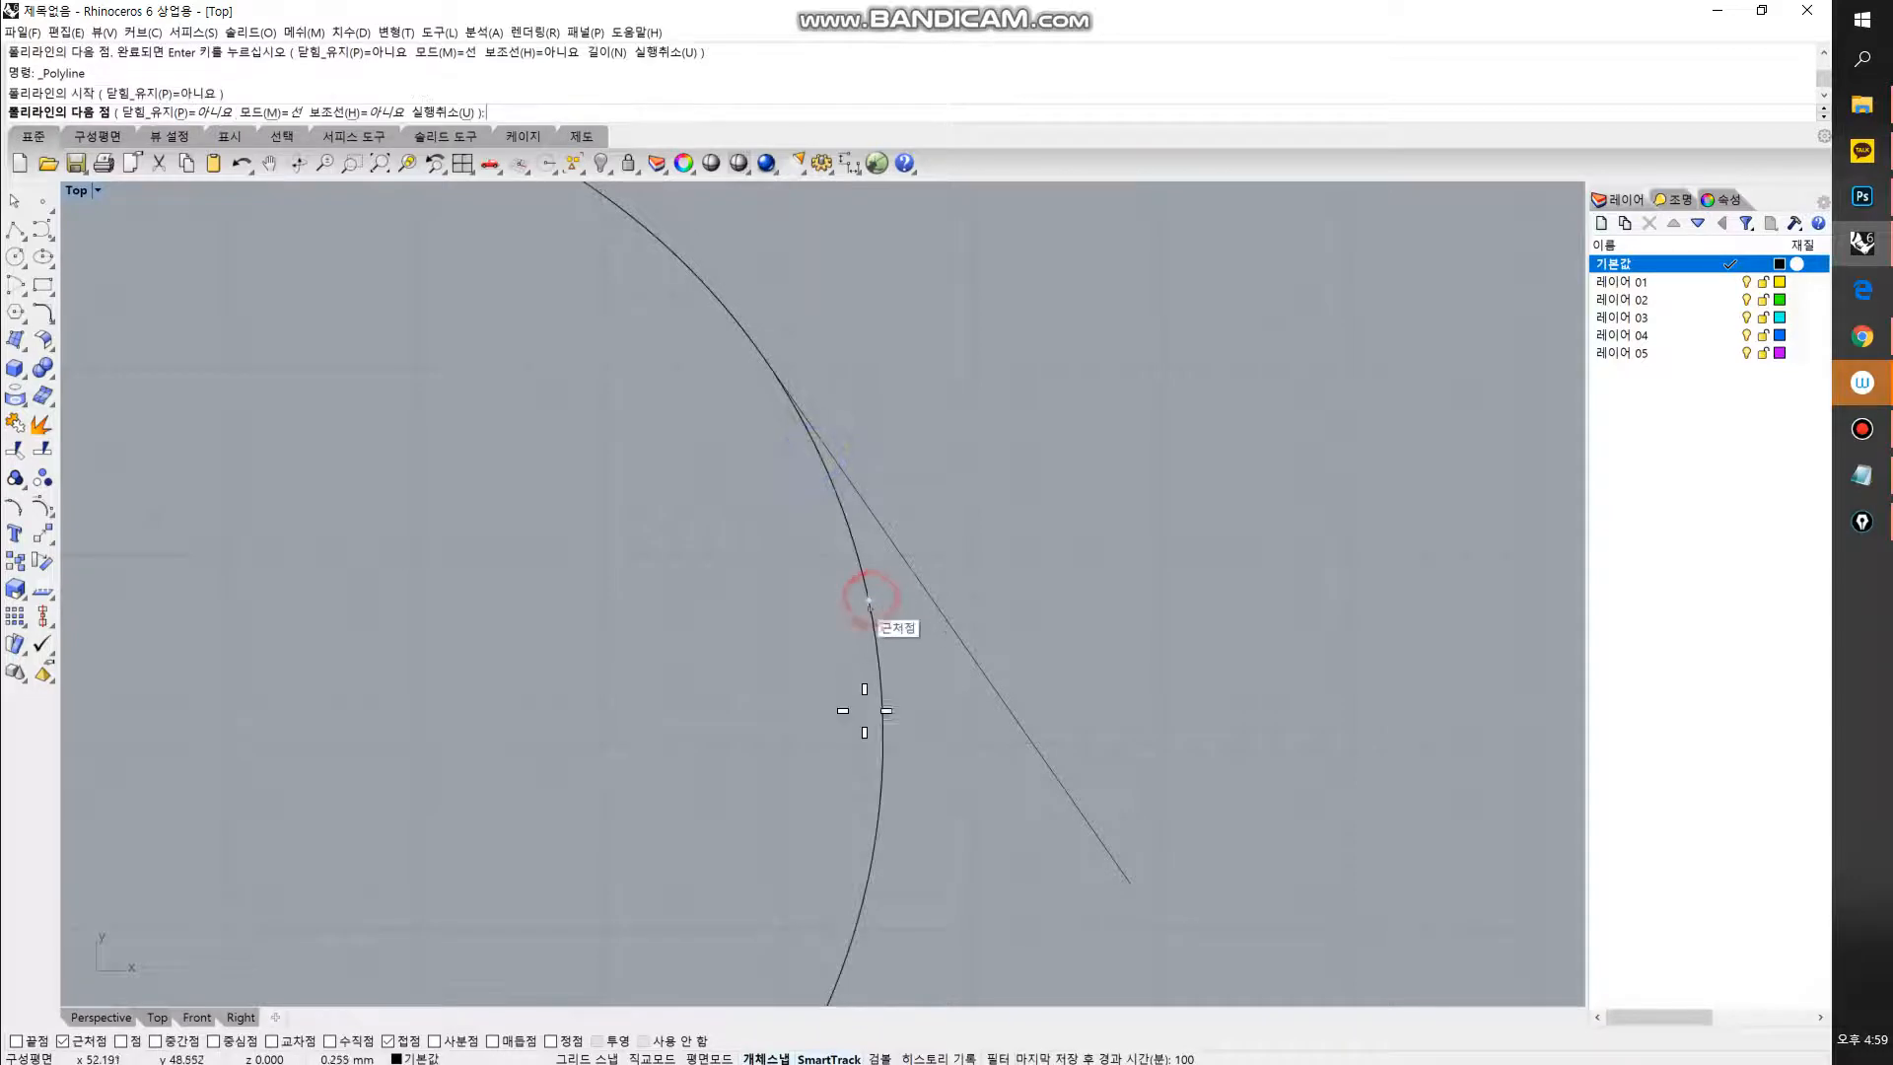
{"action": "right_click_drag", "start_coordinate": [887, 841], "coordinate": [879, 553]}
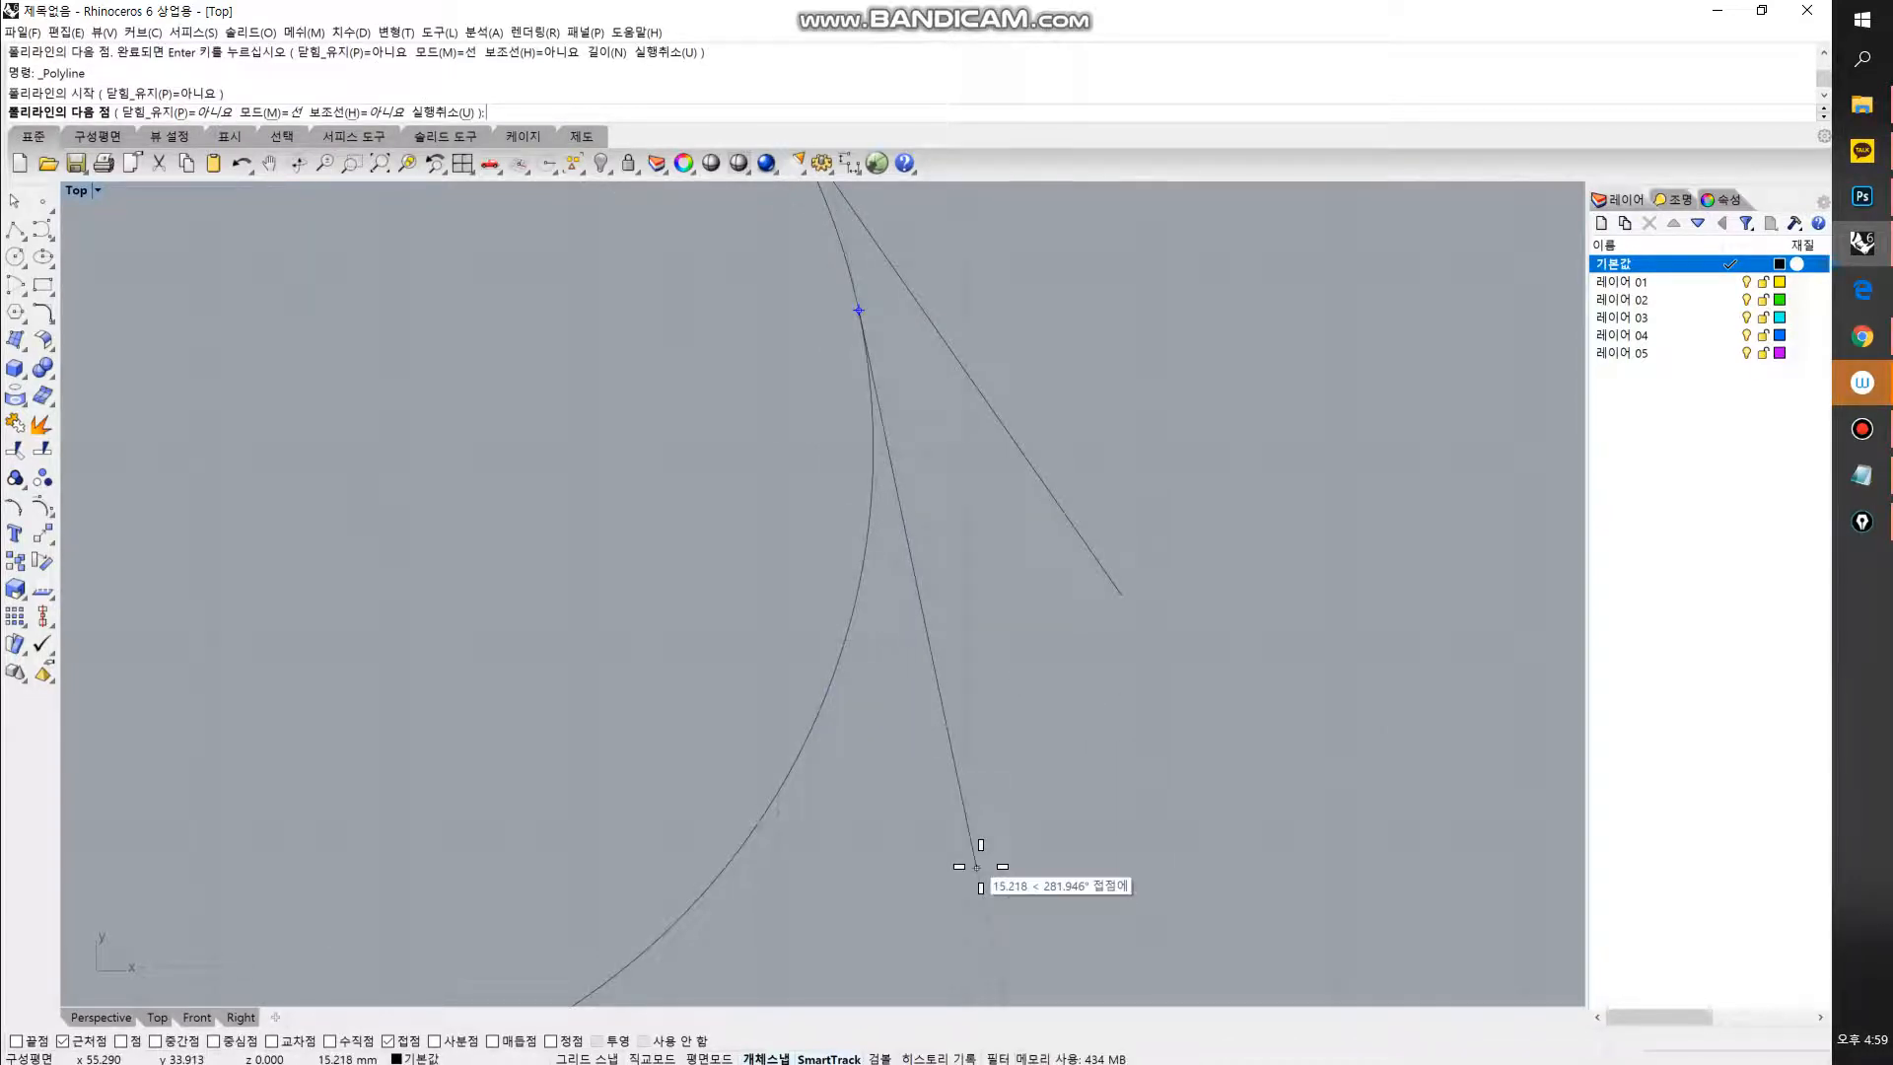
{"action": "left_click", "coordinate": [941, 882]}
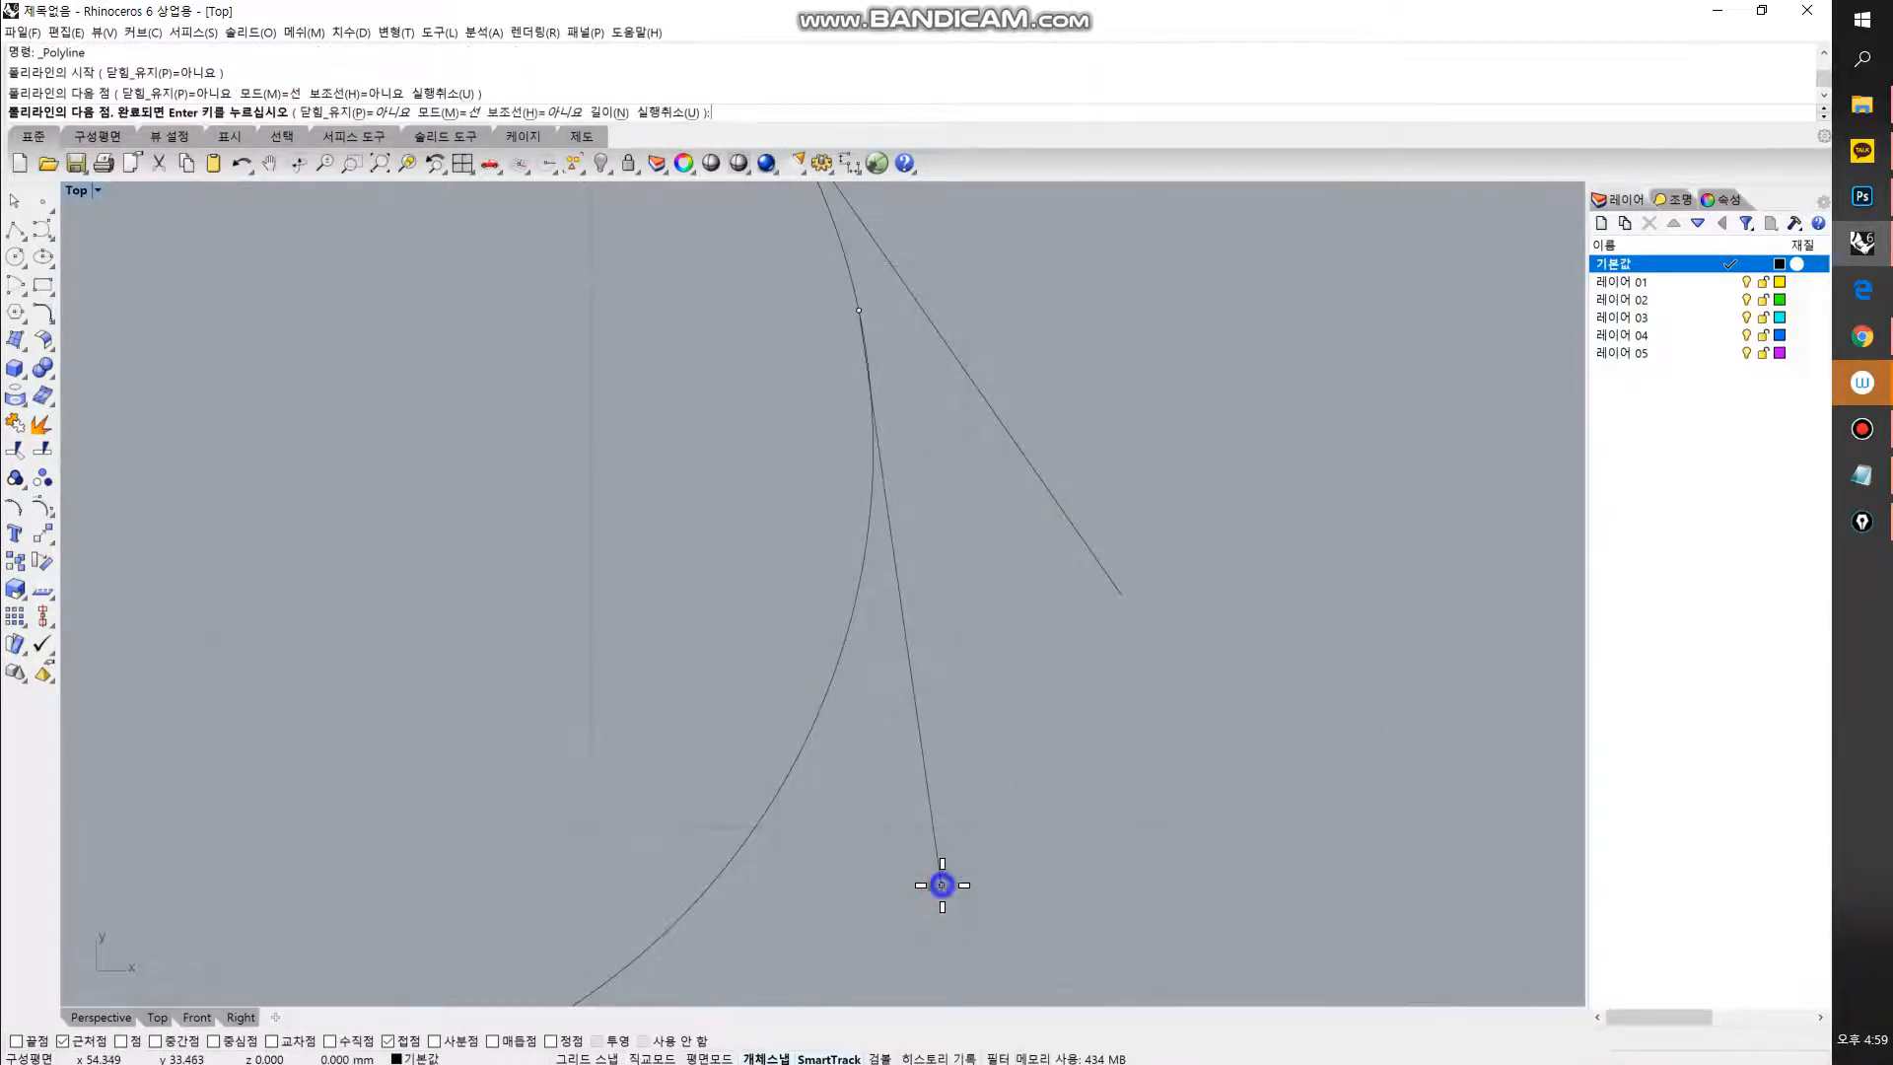
{"action": "right_click", "coordinate": [941, 883]}
{"action": "scroll", "coordinate": [1020, 745], "scroll_direction": "down", "scroll_amount": 5}
{"action": "scroll", "coordinate": [997, 719], "scroll_direction": "up", "scroll_amount": 2}
{"action": "scroll", "coordinate": [986, 715], "scroll_direction": "down", "scroll_amount": 5}
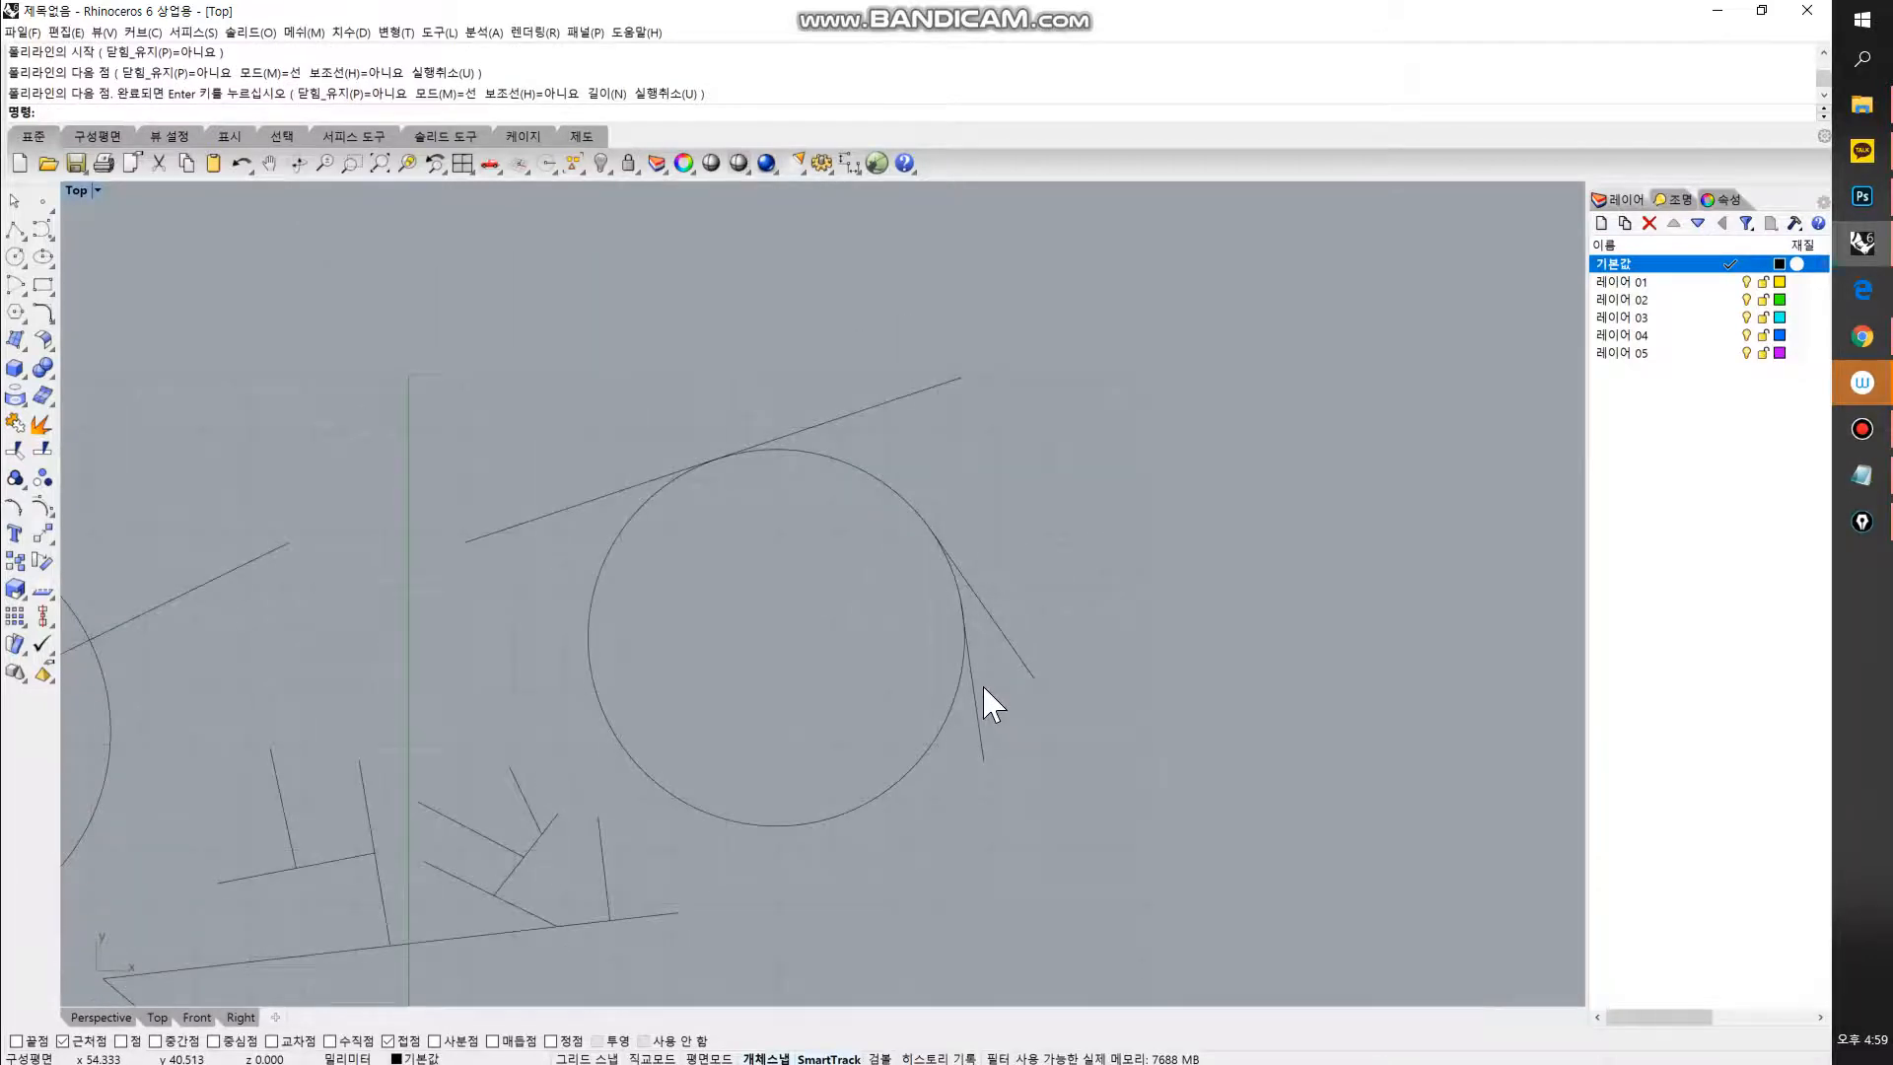
Step: Examine up close how the steep second line meets the circle's right edge
{"action": "scroll", "coordinate": [963, 653], "scroll_direction": "up", "scroll_amount": 8}
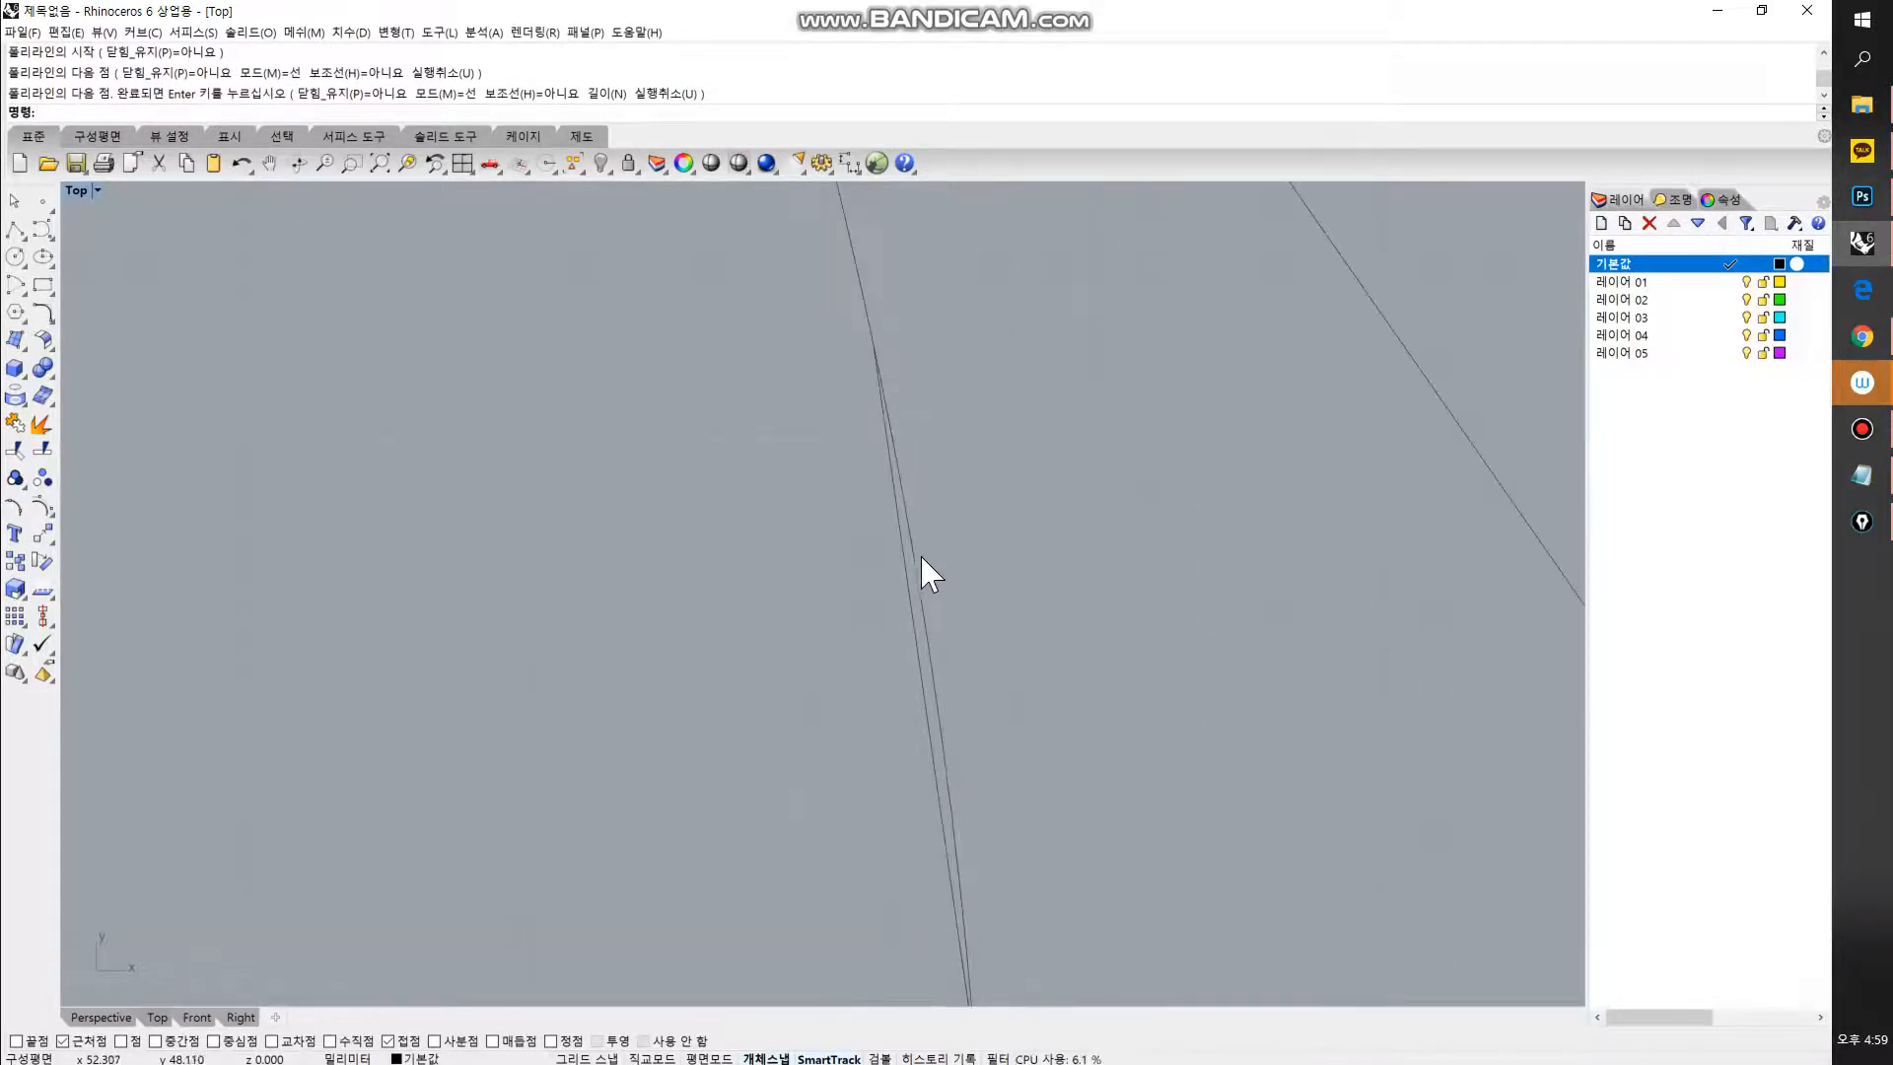
{"action": "left_click", "coordinate": [913, 597]}
{"action": "left_click", "coordinate": [927, 614]}
{"action": "scroll", "coordinate": [932, 622], "scroll_direction": "down", "scroll_amount": 2}
{"action": "left_click", "coordinate": [927, 815]}
{"action": "scroll", "coordinate": [897, 550], "scroll_direction": "up", "scroll_amount": 2}
{"action": "scroll", "coordinate": [898, 565], "scroll_direction": "down", "scroll_amount": 2}
{"action": "scroll", "coordinate": [896, 548], "scroll_direction": "up", "scroll_amount": 2}
{"action": "left_click", "coordinate": [894, 547]}
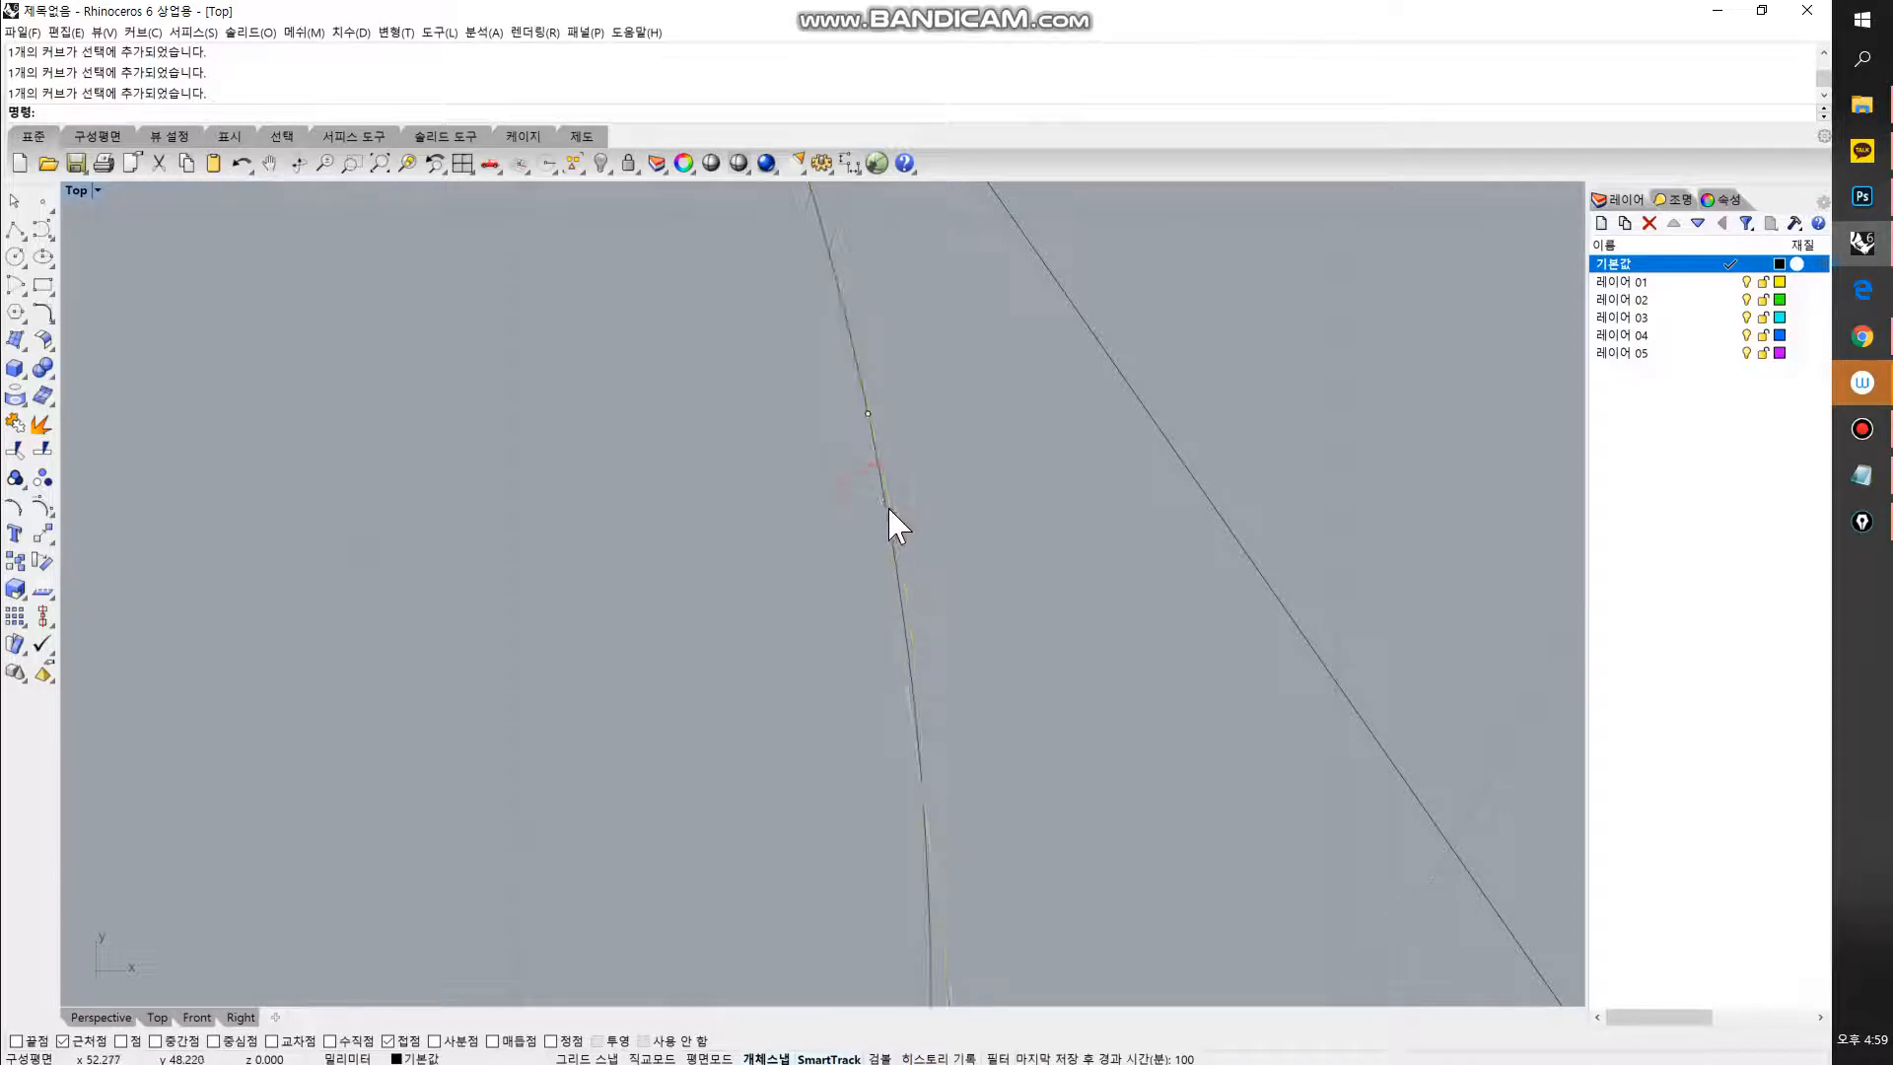
{"action": "scroll", "coordinate": [899, 552], "scroll_direction": "down", "scroll_amount": 2}
{"action": "scroll", "coordinate": [903, 570], "scroll_direction": "down", "scroll_amount": 2}
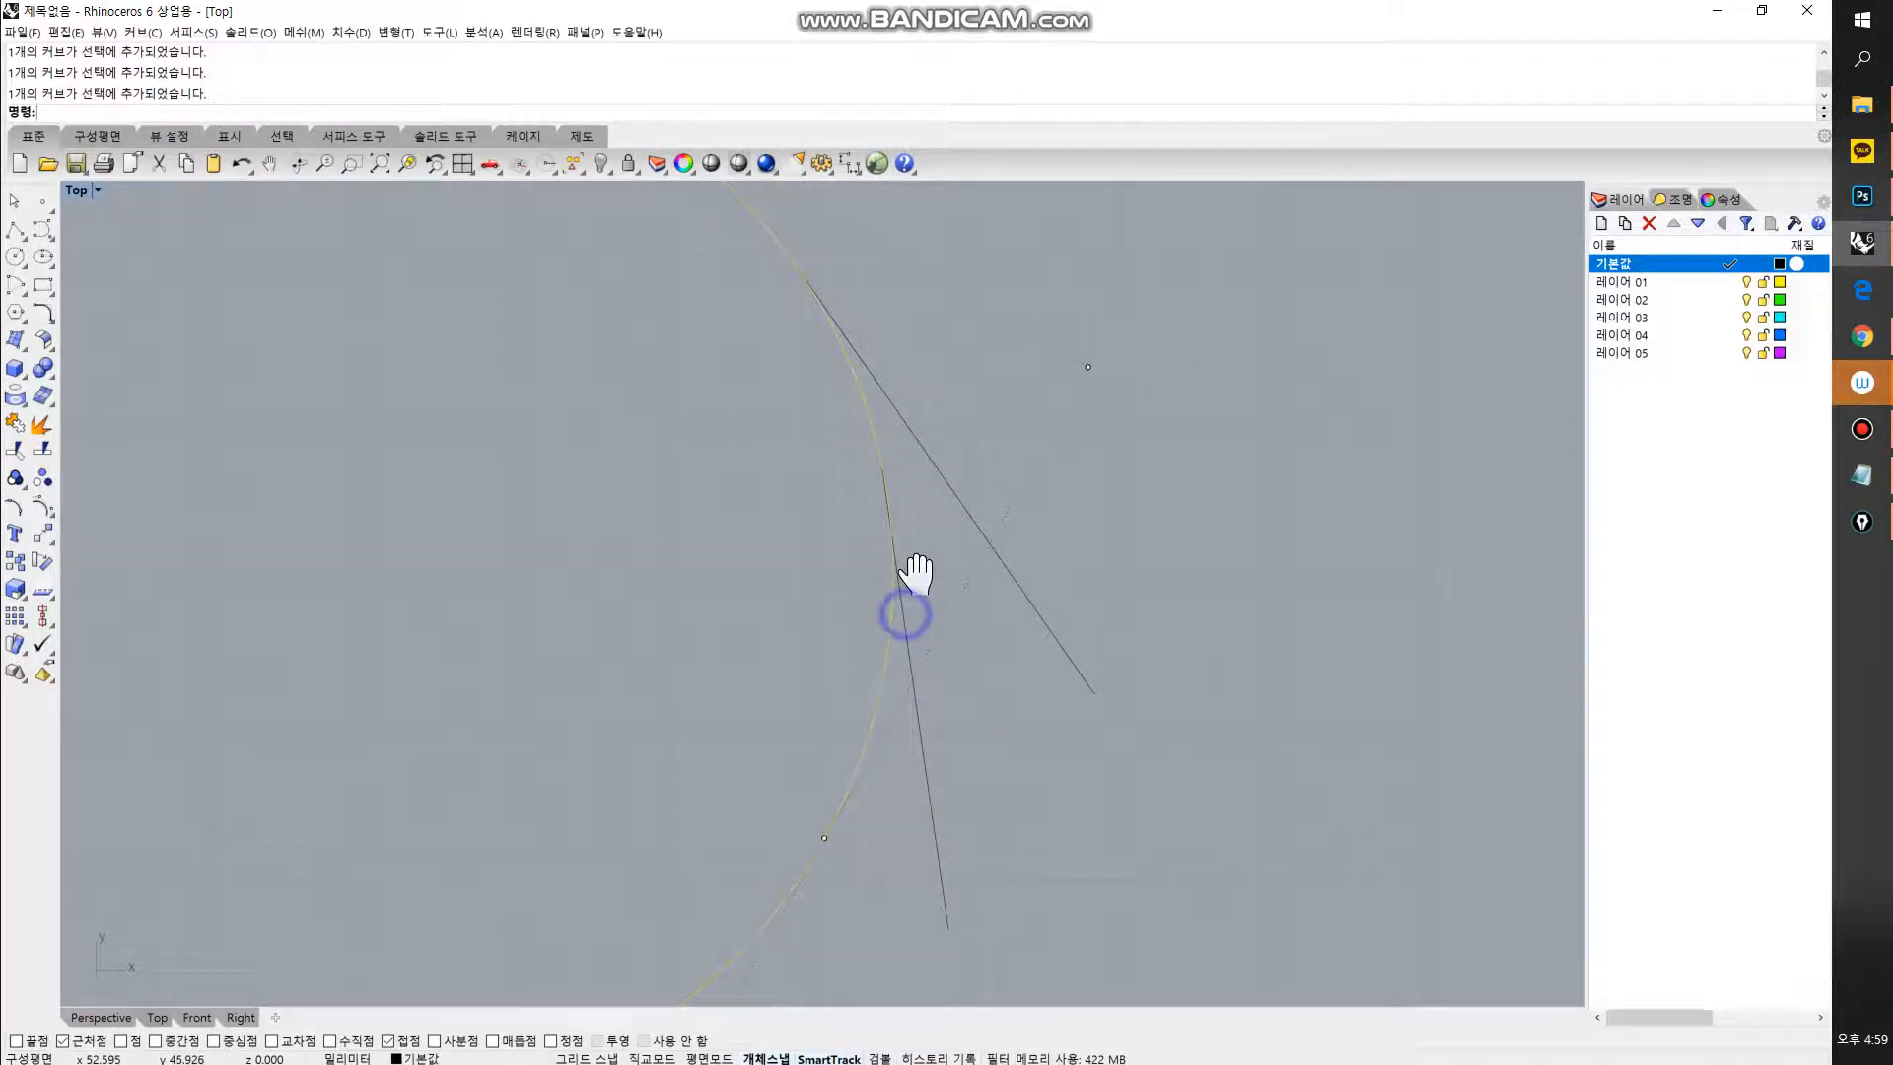
Step: Delete the circle together with the slanted line and the two lines attached to its right side
{"action": "left_click", "coordinate": [900, 596]}
{"action": "scroll", "coordinate": [901, 595], "scroll_direction": "down", "scroll_amount": 8}
{"action": "key", "text": "ctrl+x"}
{"action": "right_click_drag", "start_coordinate": [919, 592], "coordinate": [904, 583]}
{"action": "left_click", "coordinate": [941, 306]}
{"action": "left_click_drag", "start_coordinate": [941, 305], "coordinate": [405, 529]}
{"action": "key", "text": "ctrl+x"}
{"action": "left_click", "coordinate": [535, 486]}
Step: Replace the Tangent snap with the Quad snap and draw a new circle above the perpendicular lines
{"action": "right_click_drag", "start_coordinate": [363, 541], "coordinate": [617, 636]}
{"action": "left_click", "coordinate": [405, 1040]}
{"action": "left_click", "coordinate": [452, 1041]}
{"action": "left_click", "coordinate": [15, 256]}
{"action": "left_click", "coordinate": [644, 398]}
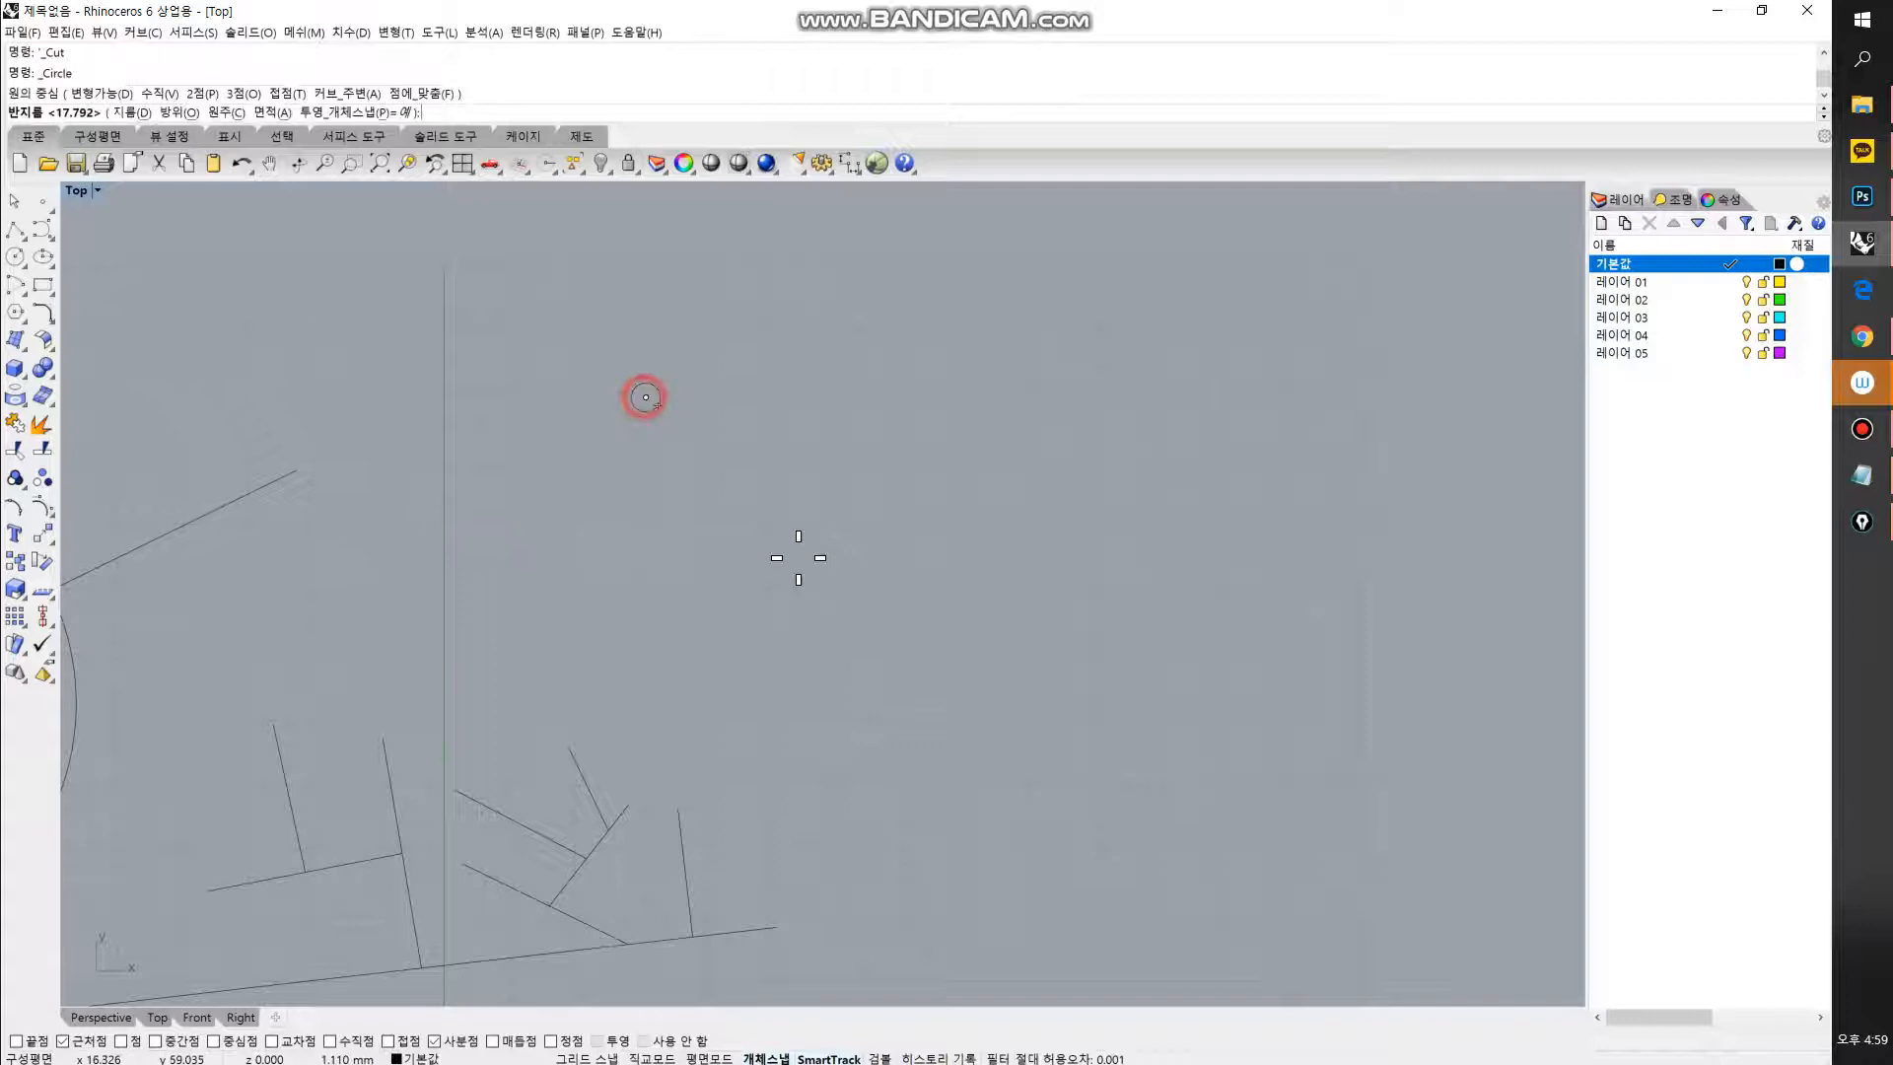
{"action": "left_click", "coordinate": [904, 463]}
{"action": "right_click", "coordinate": [904, 464]}
{"action": "right_click_drag", "start_coordinate": [746, 388], "coordinate": [844, 588]}
{"action": "left_click", "coordinate": [15, 229]}
{"action": "left_click", "coordinate": [707, 302]}
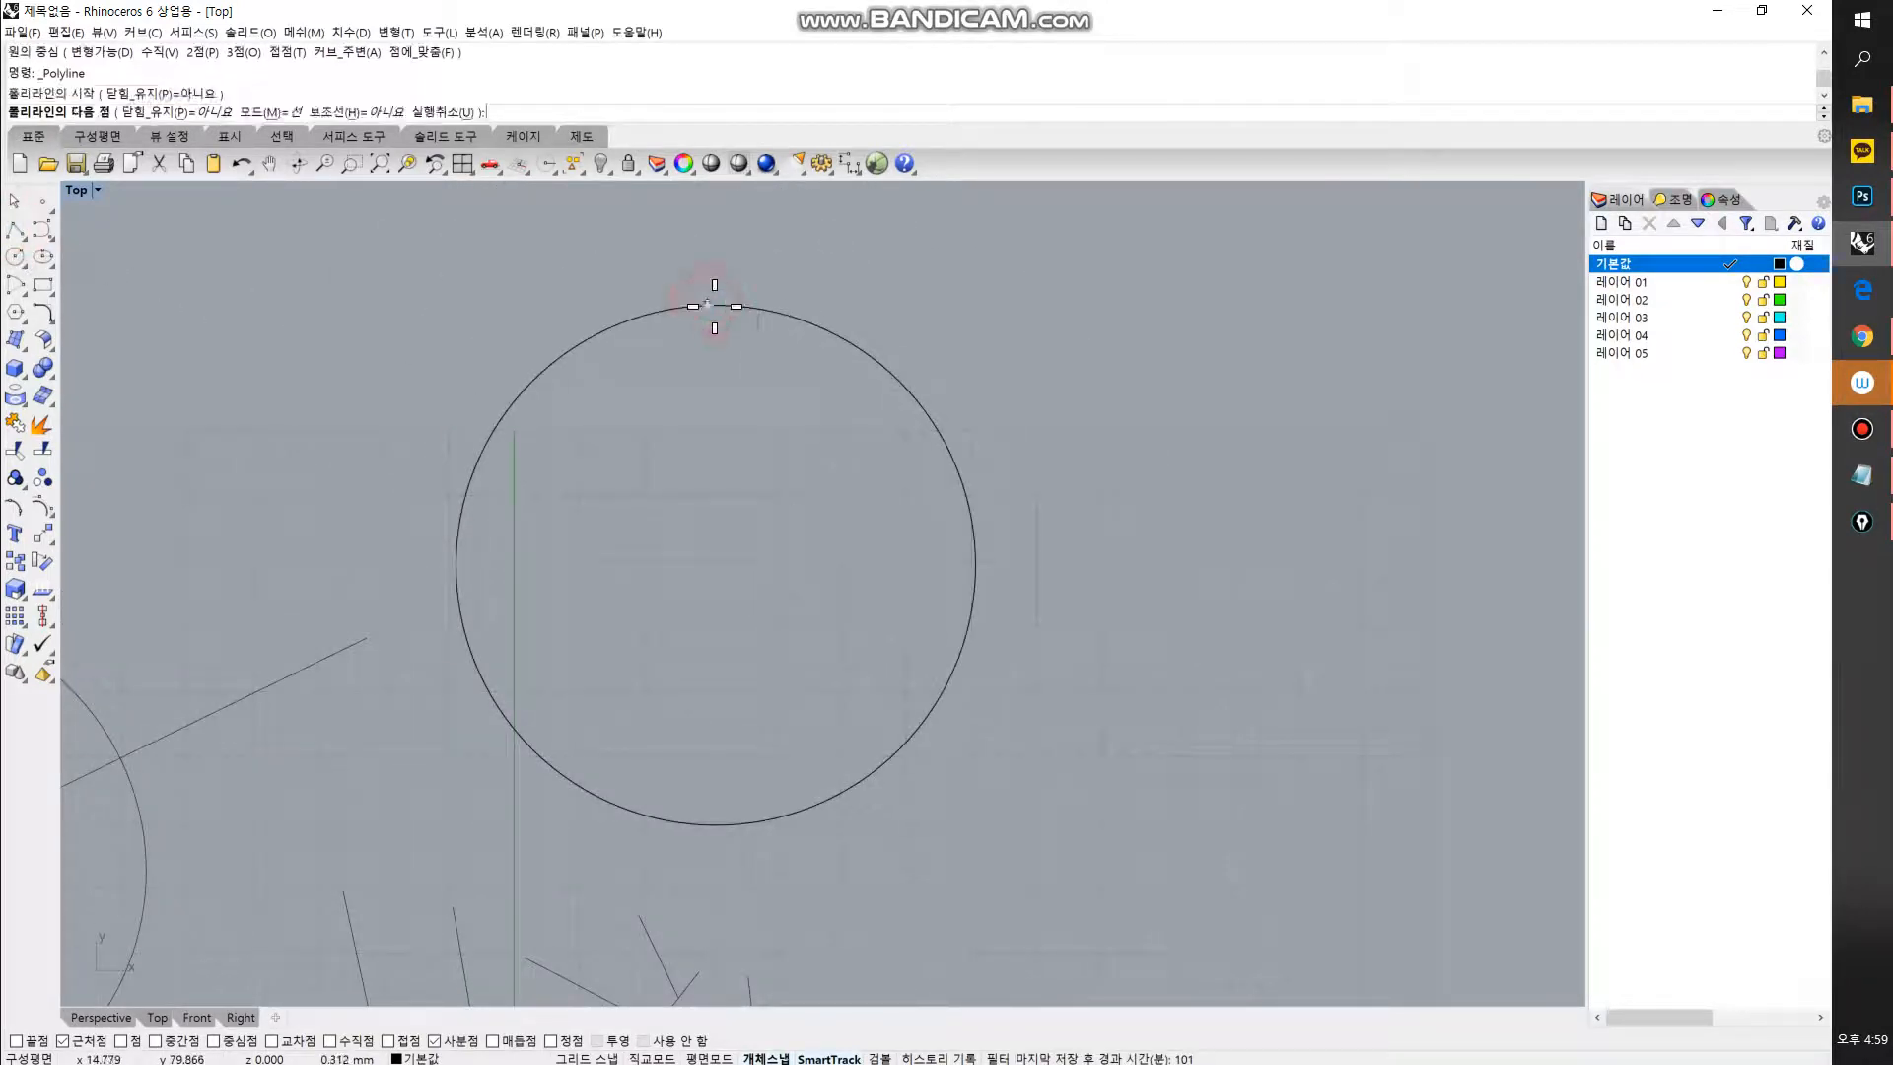
{"action": "key", "text": "Escape"}
{"action": "left_click", "coordinate": [747, 218]}
Step: Draw a vertical line up from the new circle's top quadrant point and a line outward from its right quadrant point
{"action": "right_click", "coordinate": [712, 251]}
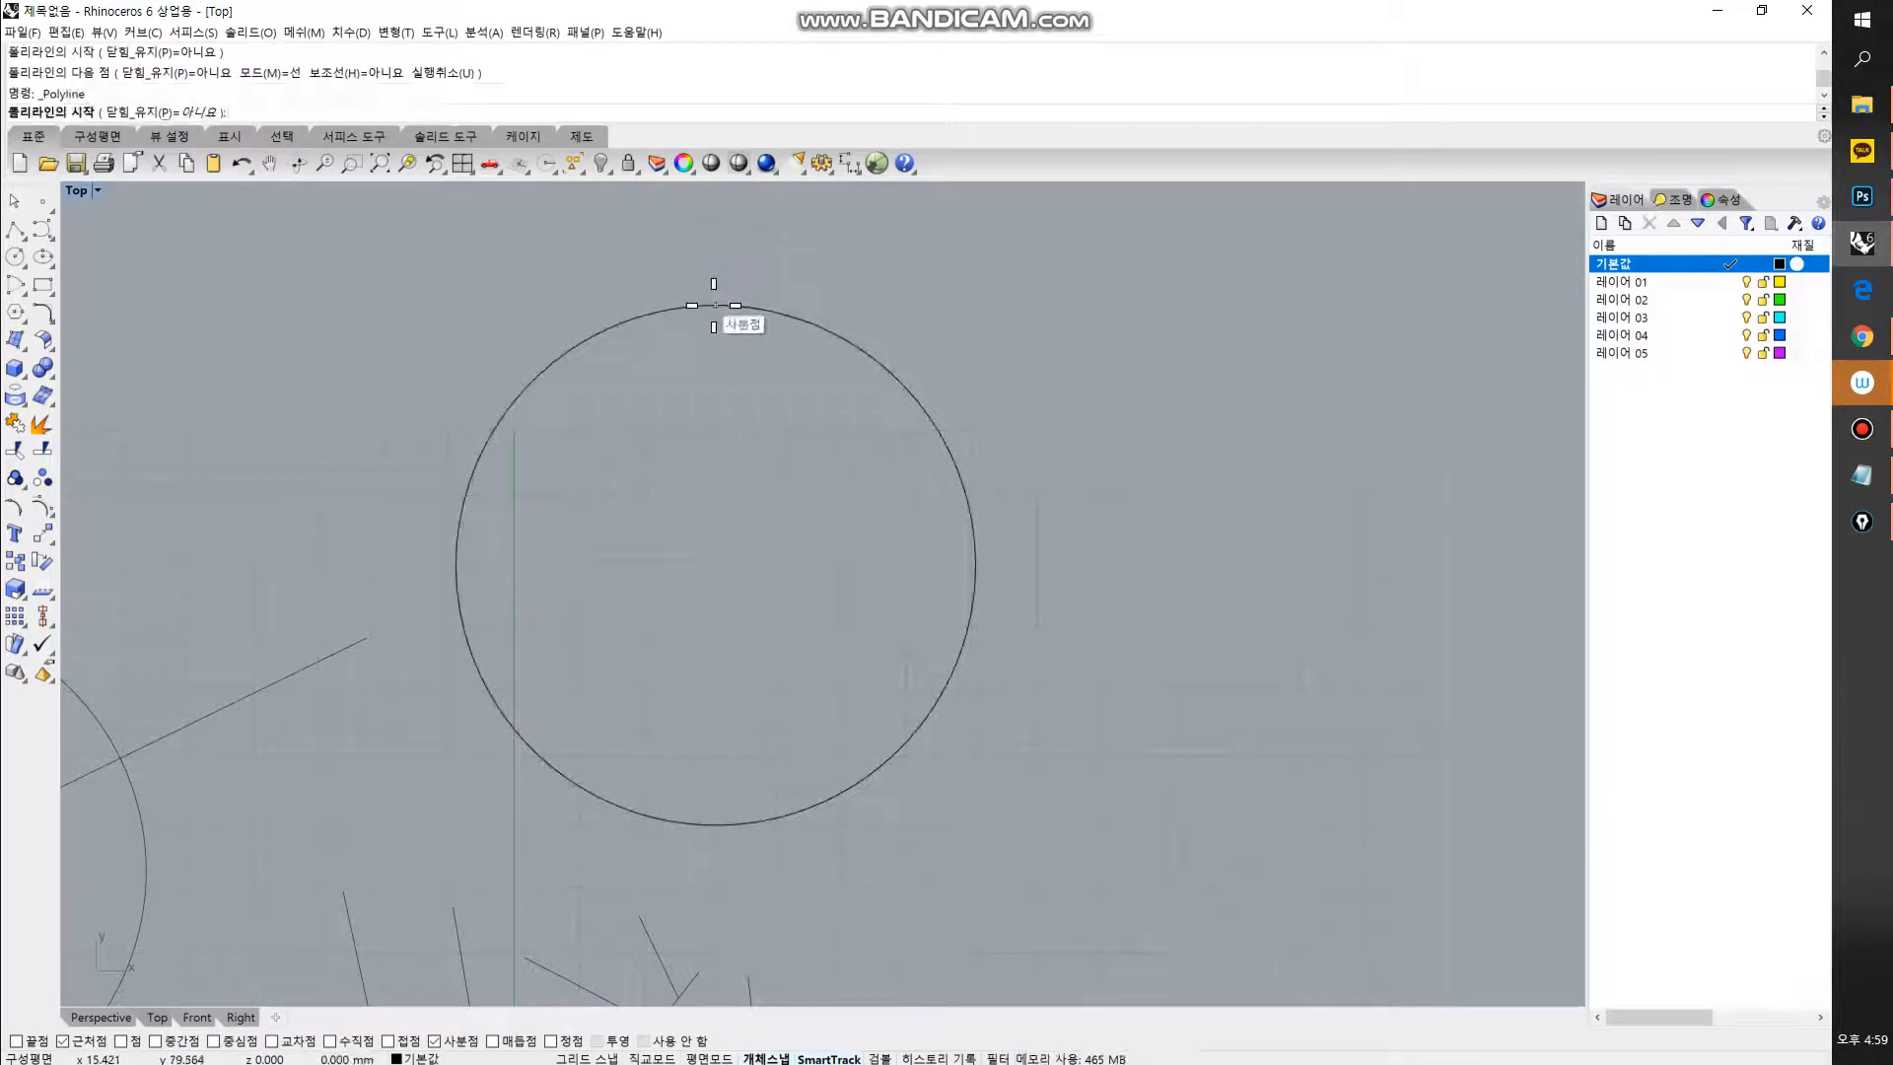
{"action": "left_click", "coordinate": [716, 305]}
{"action": "left_click", "coordinate": [716, 217]}
{"action": "right_click", "coordinate": [741, 269]}
{"action": "right_click", "coordinate": [750, 271]}
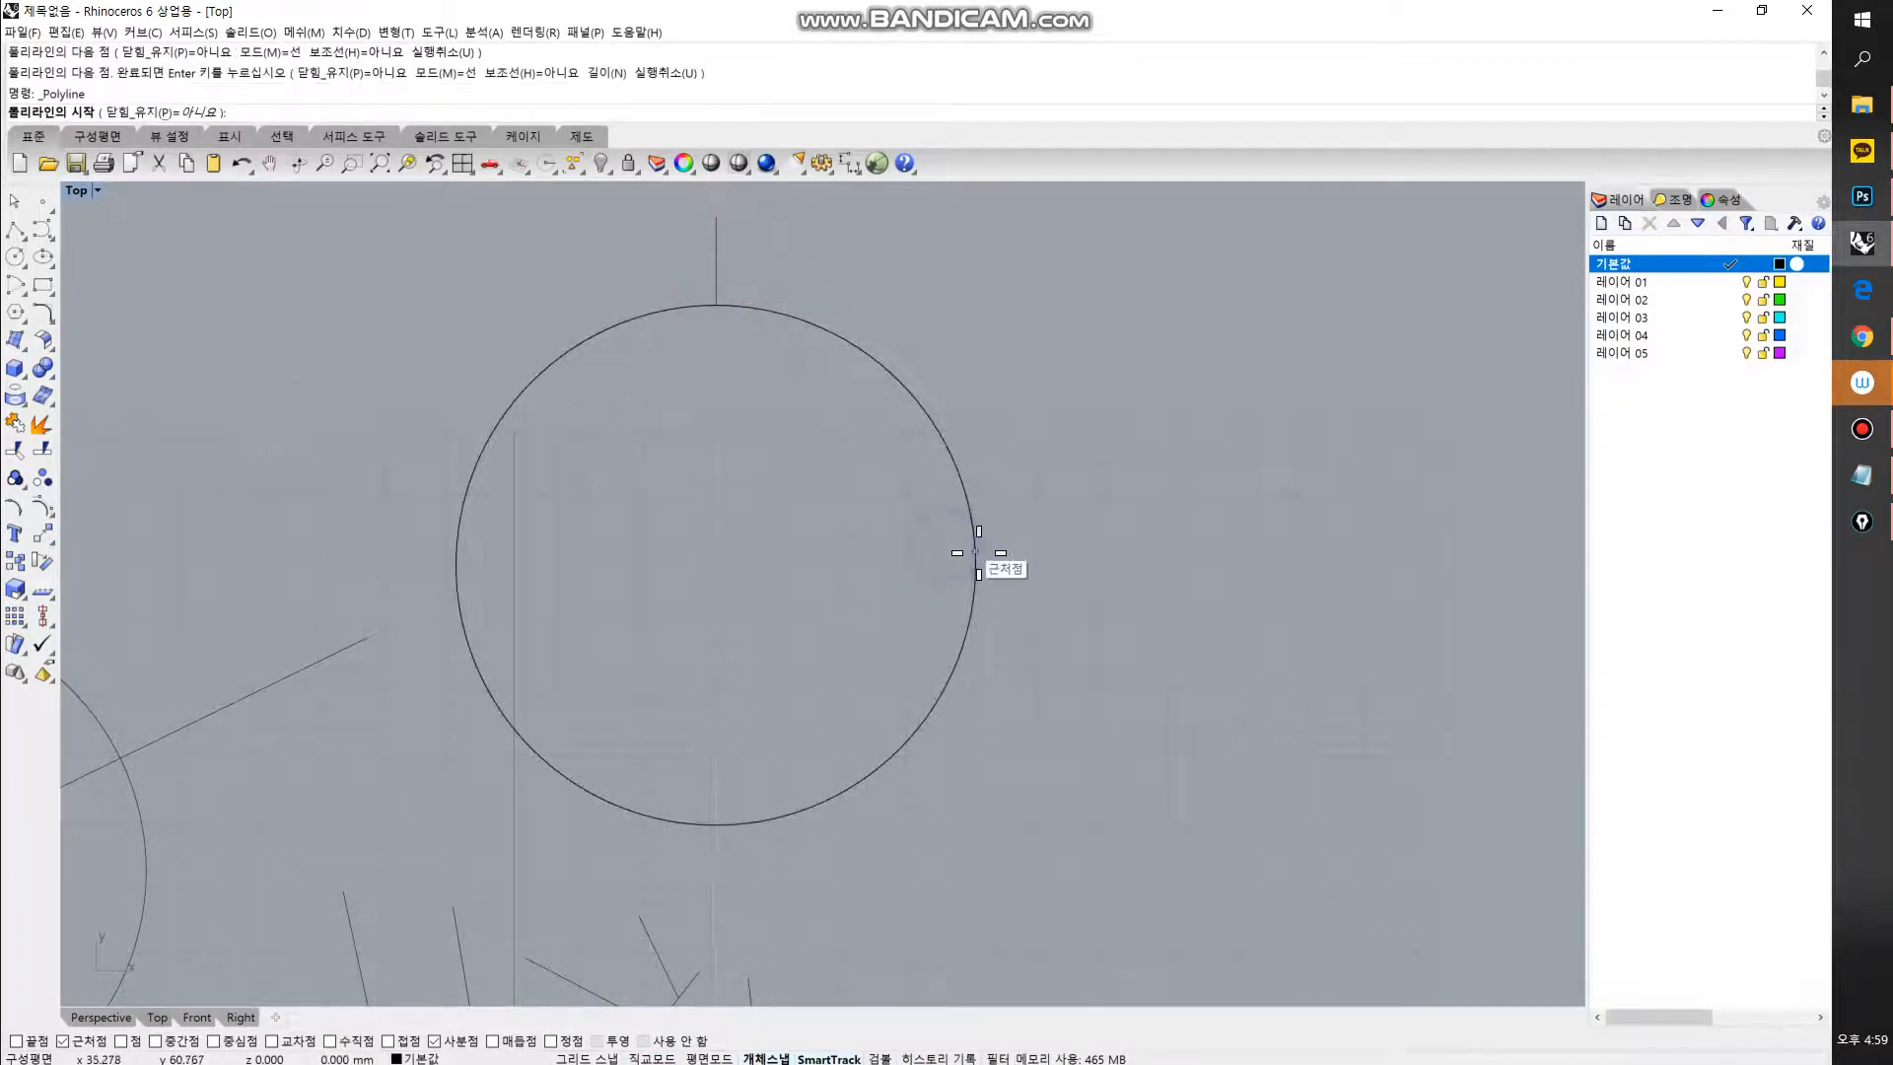
{"action": "left_click", "coordinate": [976, 565]}
{"action": "left_click", "coordinate": [1253, 576]}
{"action": "right_click", "coordinate": [819, 803]}
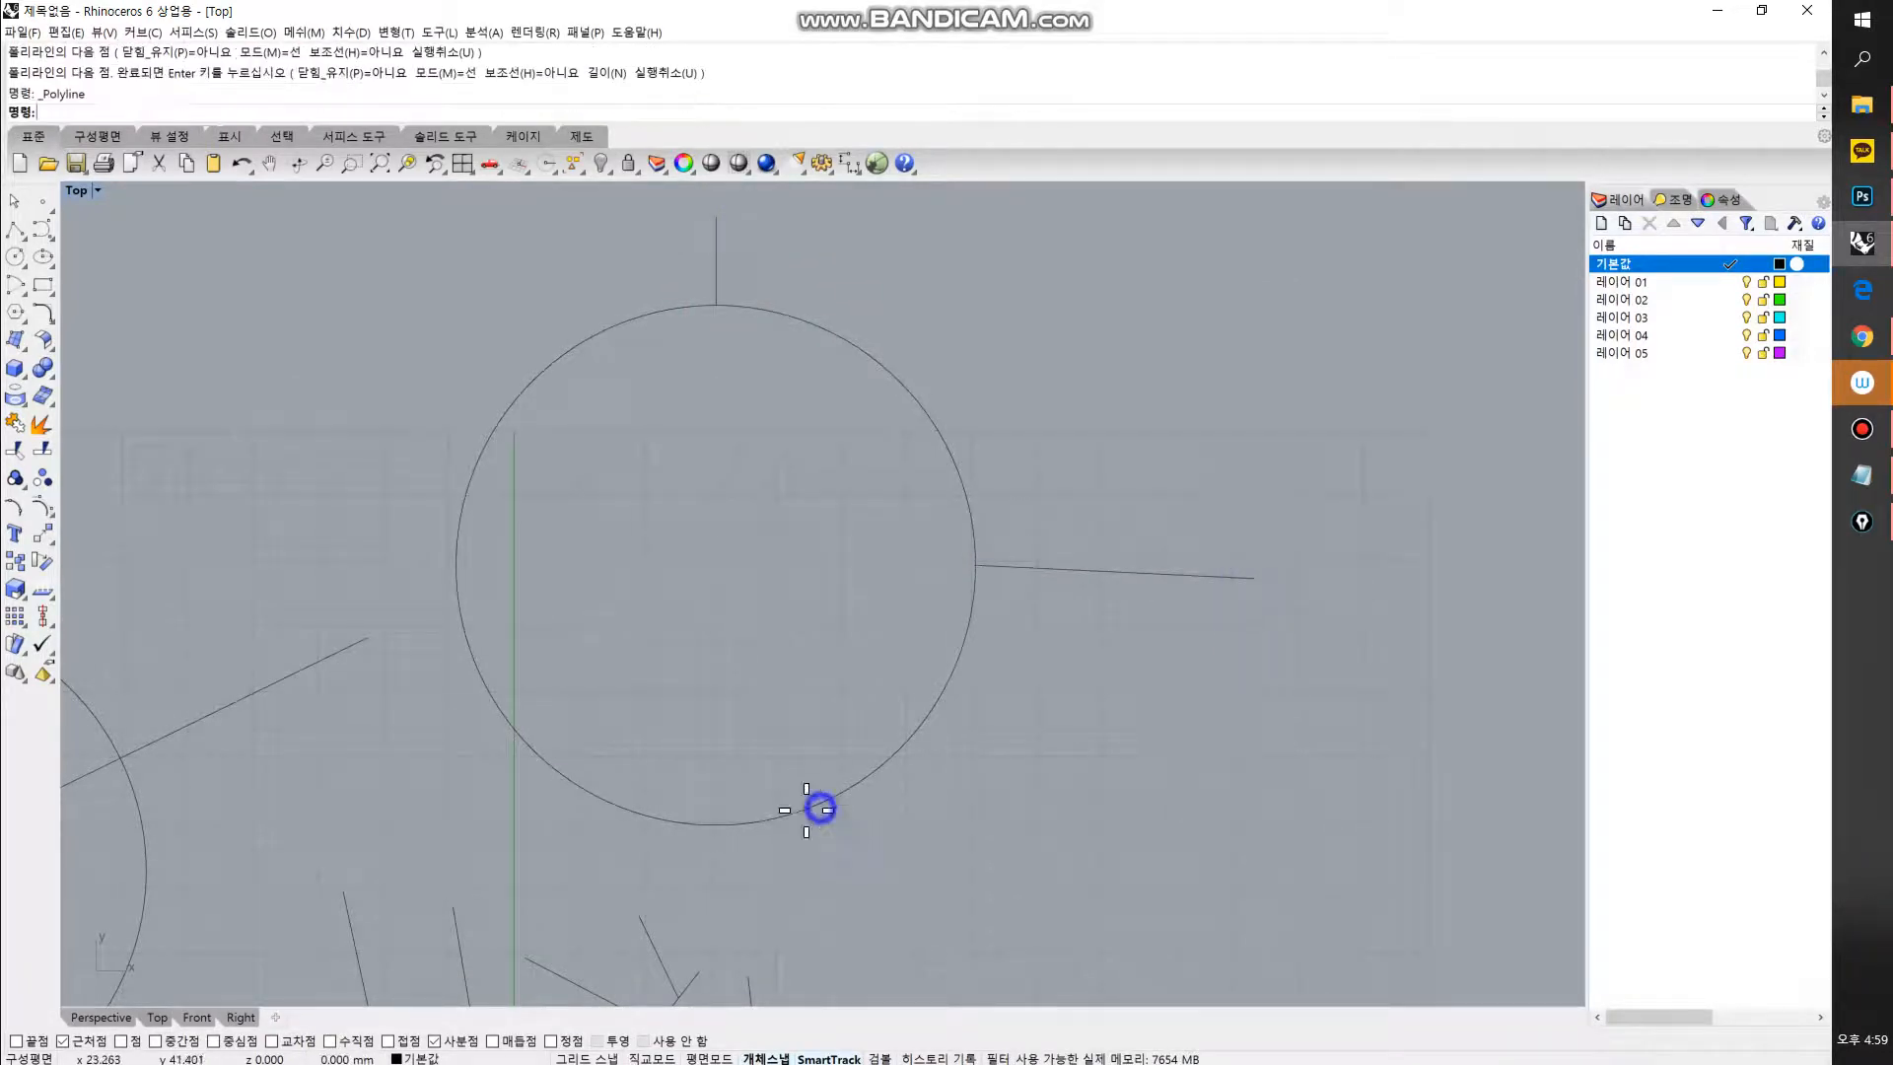
Step: Draw short lines outward from the circle's bottom and left quadrant points, and turn off the Quad snap
{"action": "right_click", "coordinate": [715, 813]}
{"action": "left_click", "coordinate": [715, 824]}
{"action": "right_click", "coordinate": [728, 919]}
{"action": "right_click", "coordinate": [460, 553]}
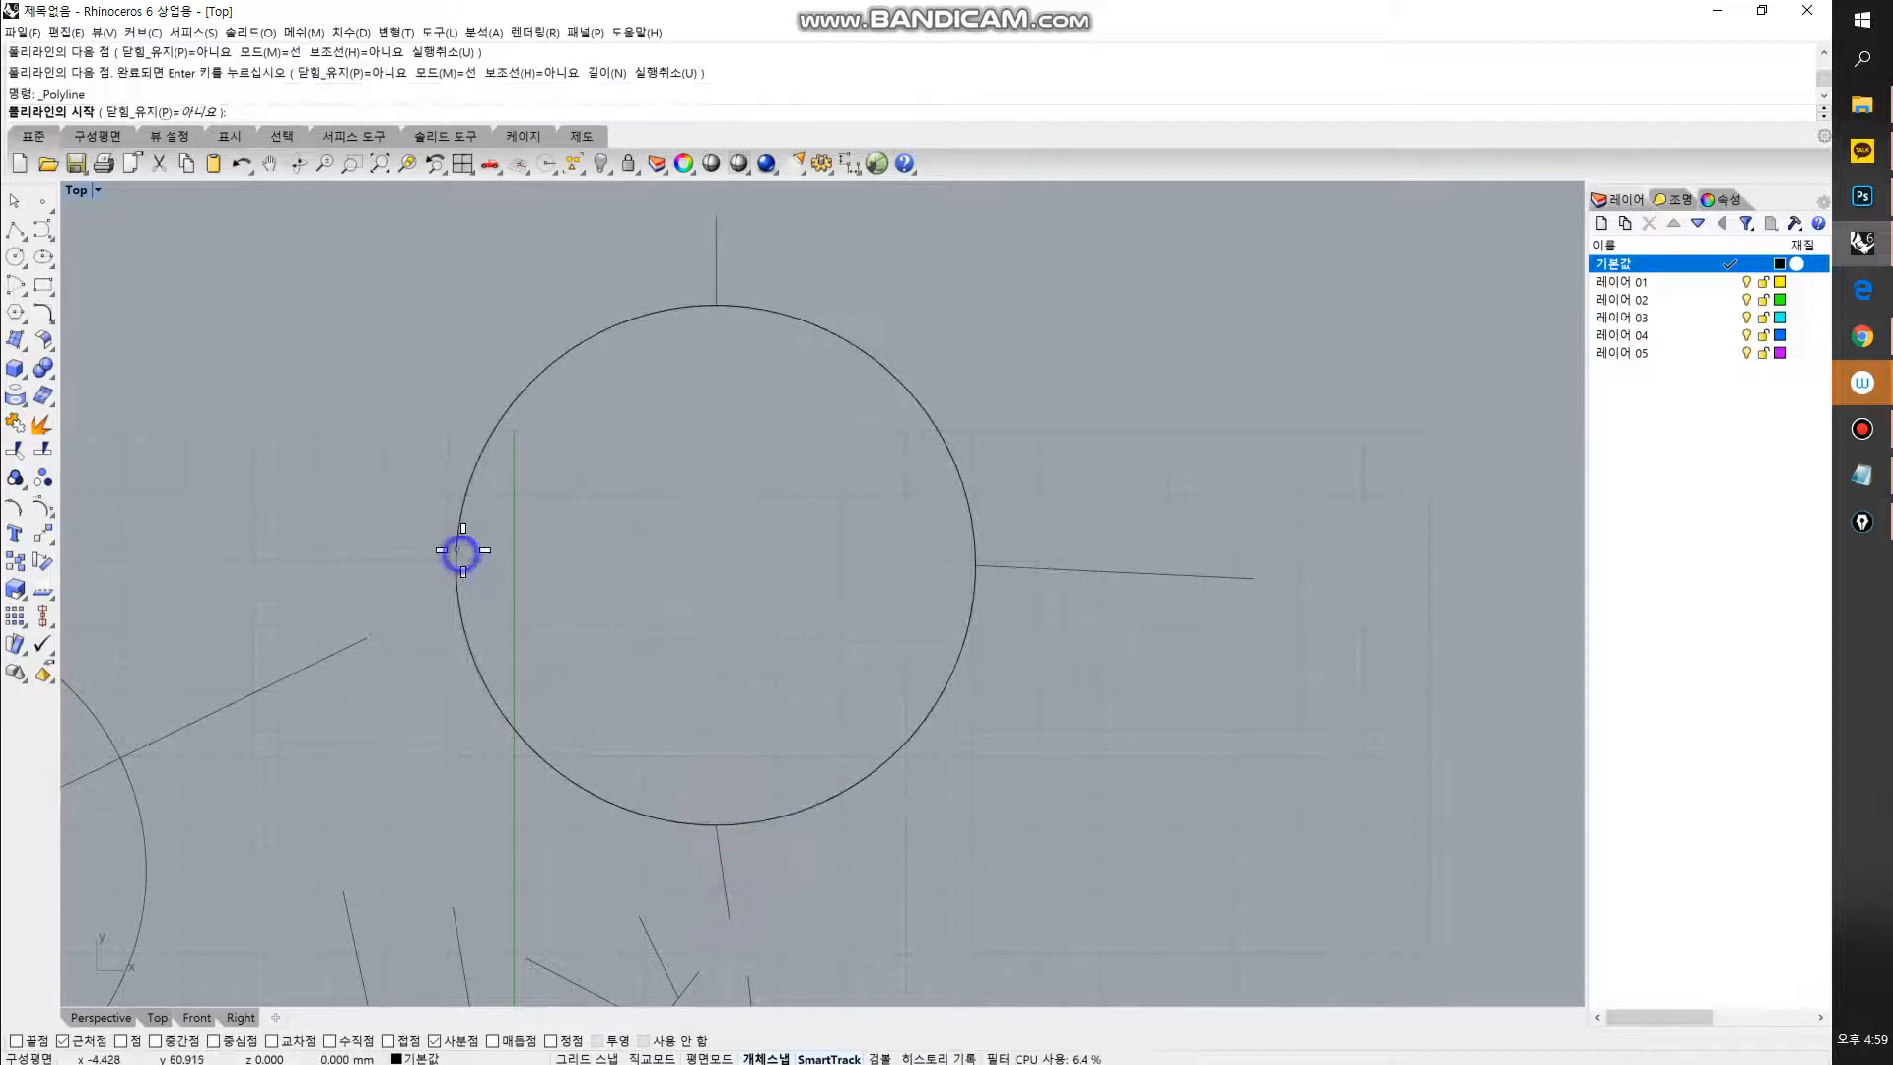
{"action": "left_click", "coordinate": [457, 565]}
{"action": "left_click", "coordinate": [299, 545]}
{"action": "right_click", "coordinate": [299, 544]}
{"action": "scroll", "coordinate": [774, 682], "scroll_direction": "down", "scroll_amount": 6}
{"action": "right_click_drag", "start_coordinate": [776, 683], "coordinate": [716, 625]}
{"action": "right_click_drag", "start_coordinate": [495, 683], "coordinate": [607, 625]}
{"action": "right_click_drag", "start_coordinate": [896, 641], "coordinate": [753, 606]}
{"action": "left_click", "coordinate": [435, 1040]}
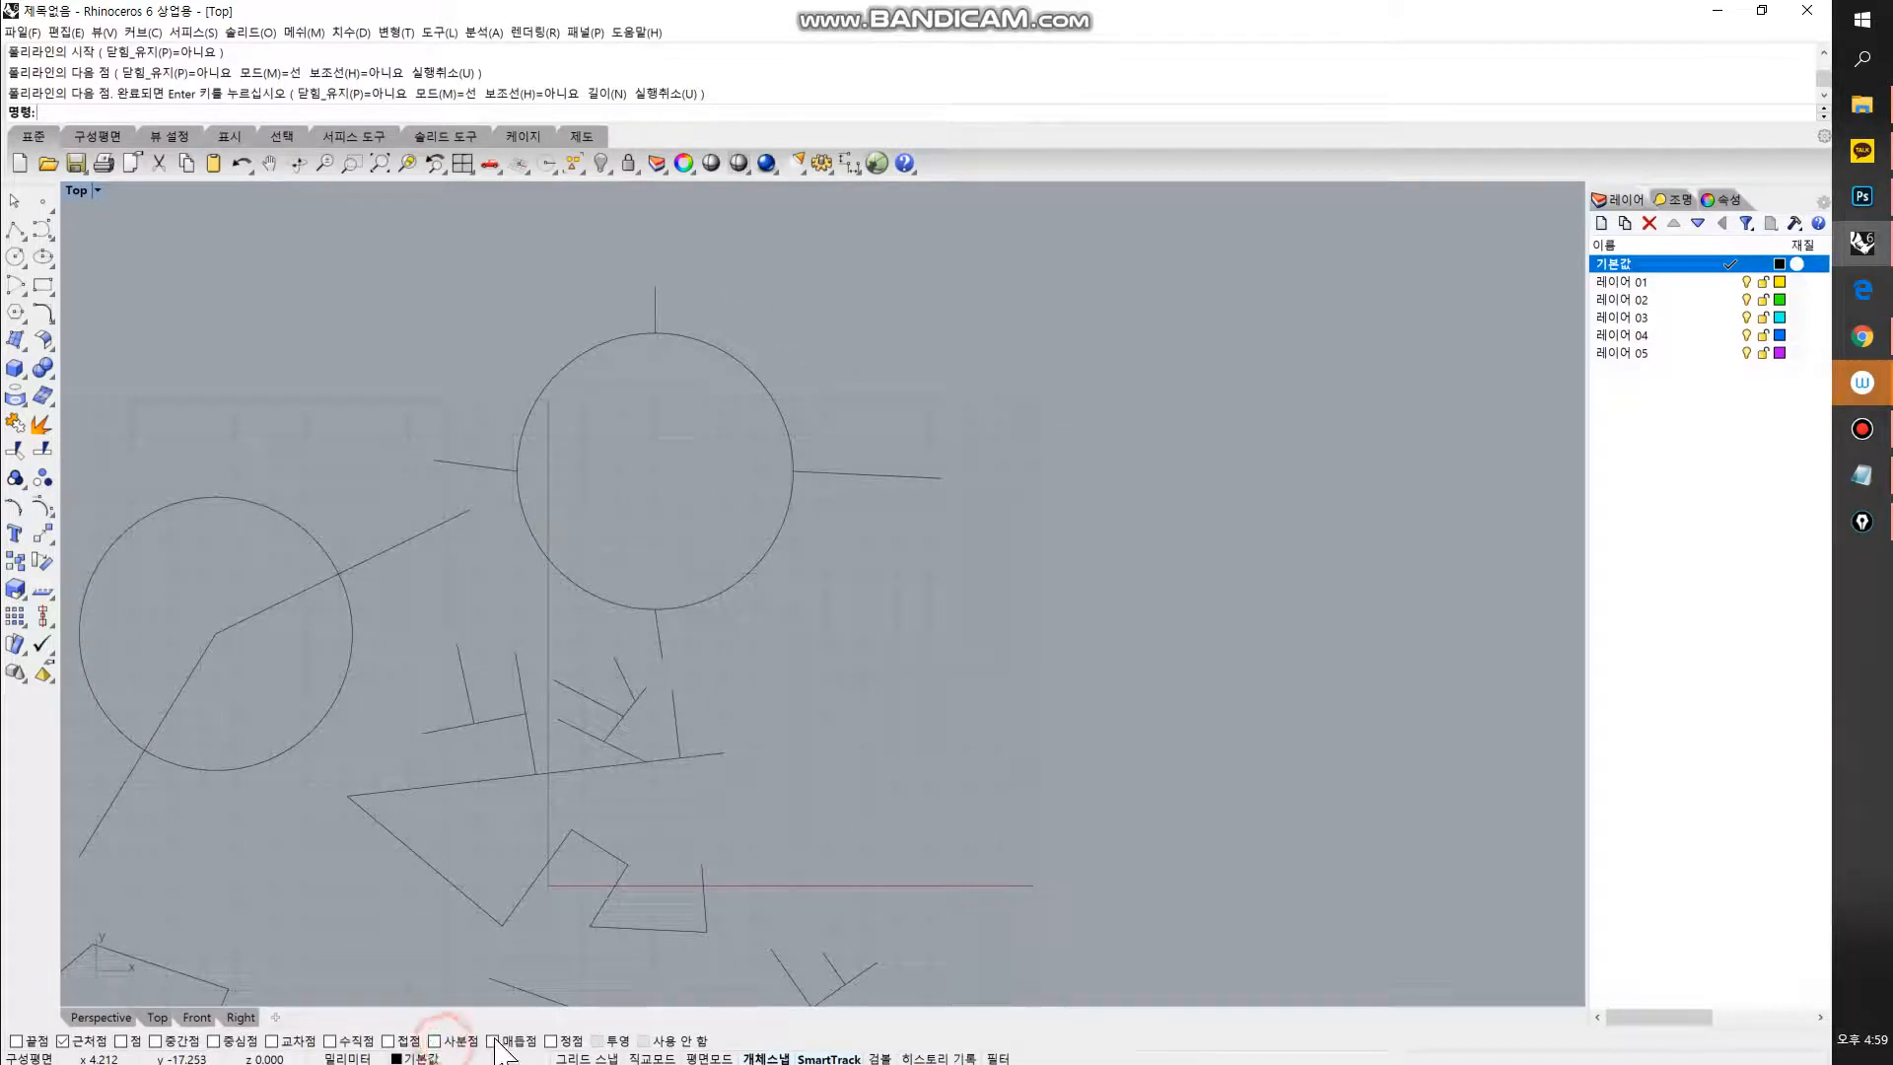
{"action": "scroll", "coordinate": [695, 639], "scroll_direction": "down", "scroll_amount": 6}
{"action": "right_click_drag", "start_coordinate": [735, 646], "coordinate": [728, 557]}
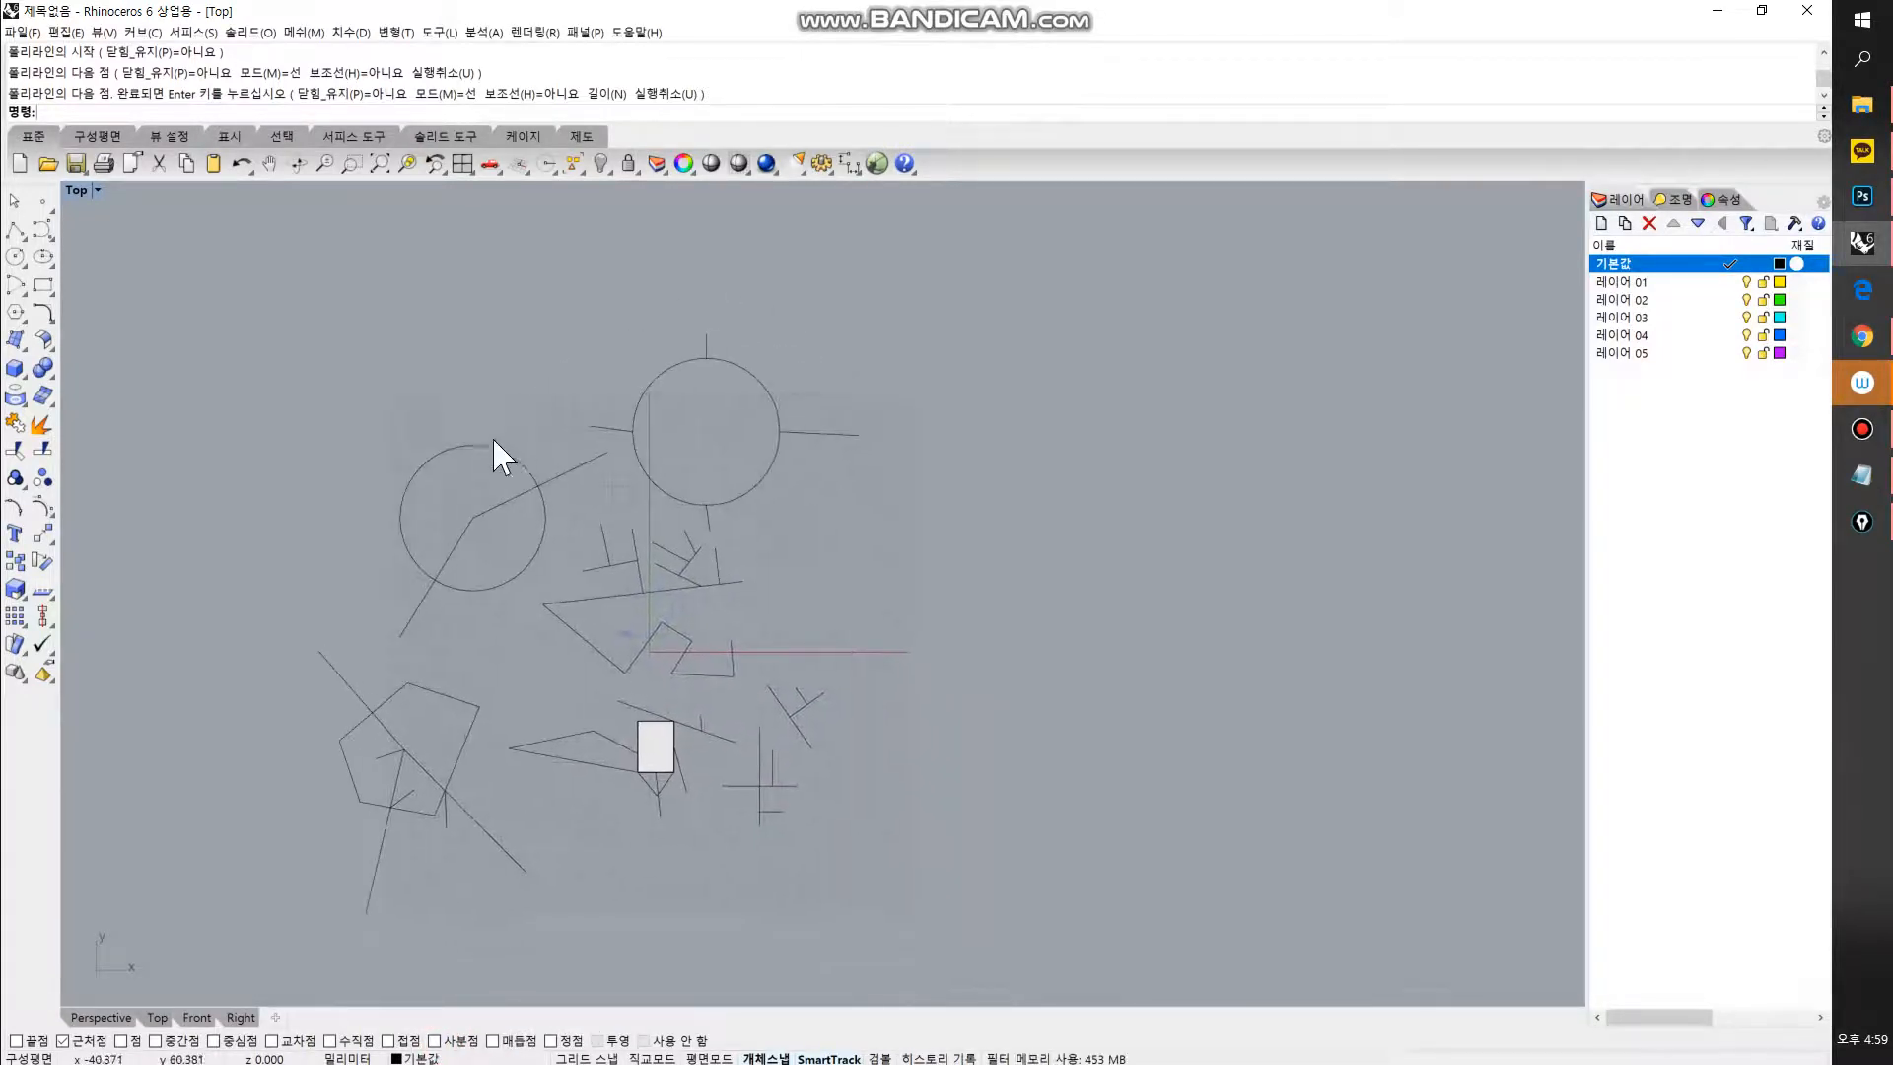
Step: Restore the multi-viewport layout and draw an open U-shaped control-point curve with six points in front of the box in the Perspective view
{"action": "double_click", "coordinate": [75, 192]}
{"action": "right_click_drag", "start_coordinate": [1057, 582], "coordinate": [1124, 596]}
{"action": "left_click", "coordinate": [43, 230]}
{"action": "mouse_move", "coordinate": [1002, 548]}
{"action": "right_mouse_down"}
{"action": "mouse_move", "coordinate": [1060, 610]}
{"action": "mouse_move", "coordinate": [1022, 549]}
{"action": "right_mouse_up"}
{"action": "left_click_drag", "start_coordinate": [821, 404], "coordinate": [627, 404]}
{"action": "left_click", "coordinate": [893, 509]}
{"action": "left_click", "coordinate": [927, 673]}
{"action": "left_click", "coordinate": [1123, 757]}
{"action": "left_click", "coordinate": [1347, 746]}
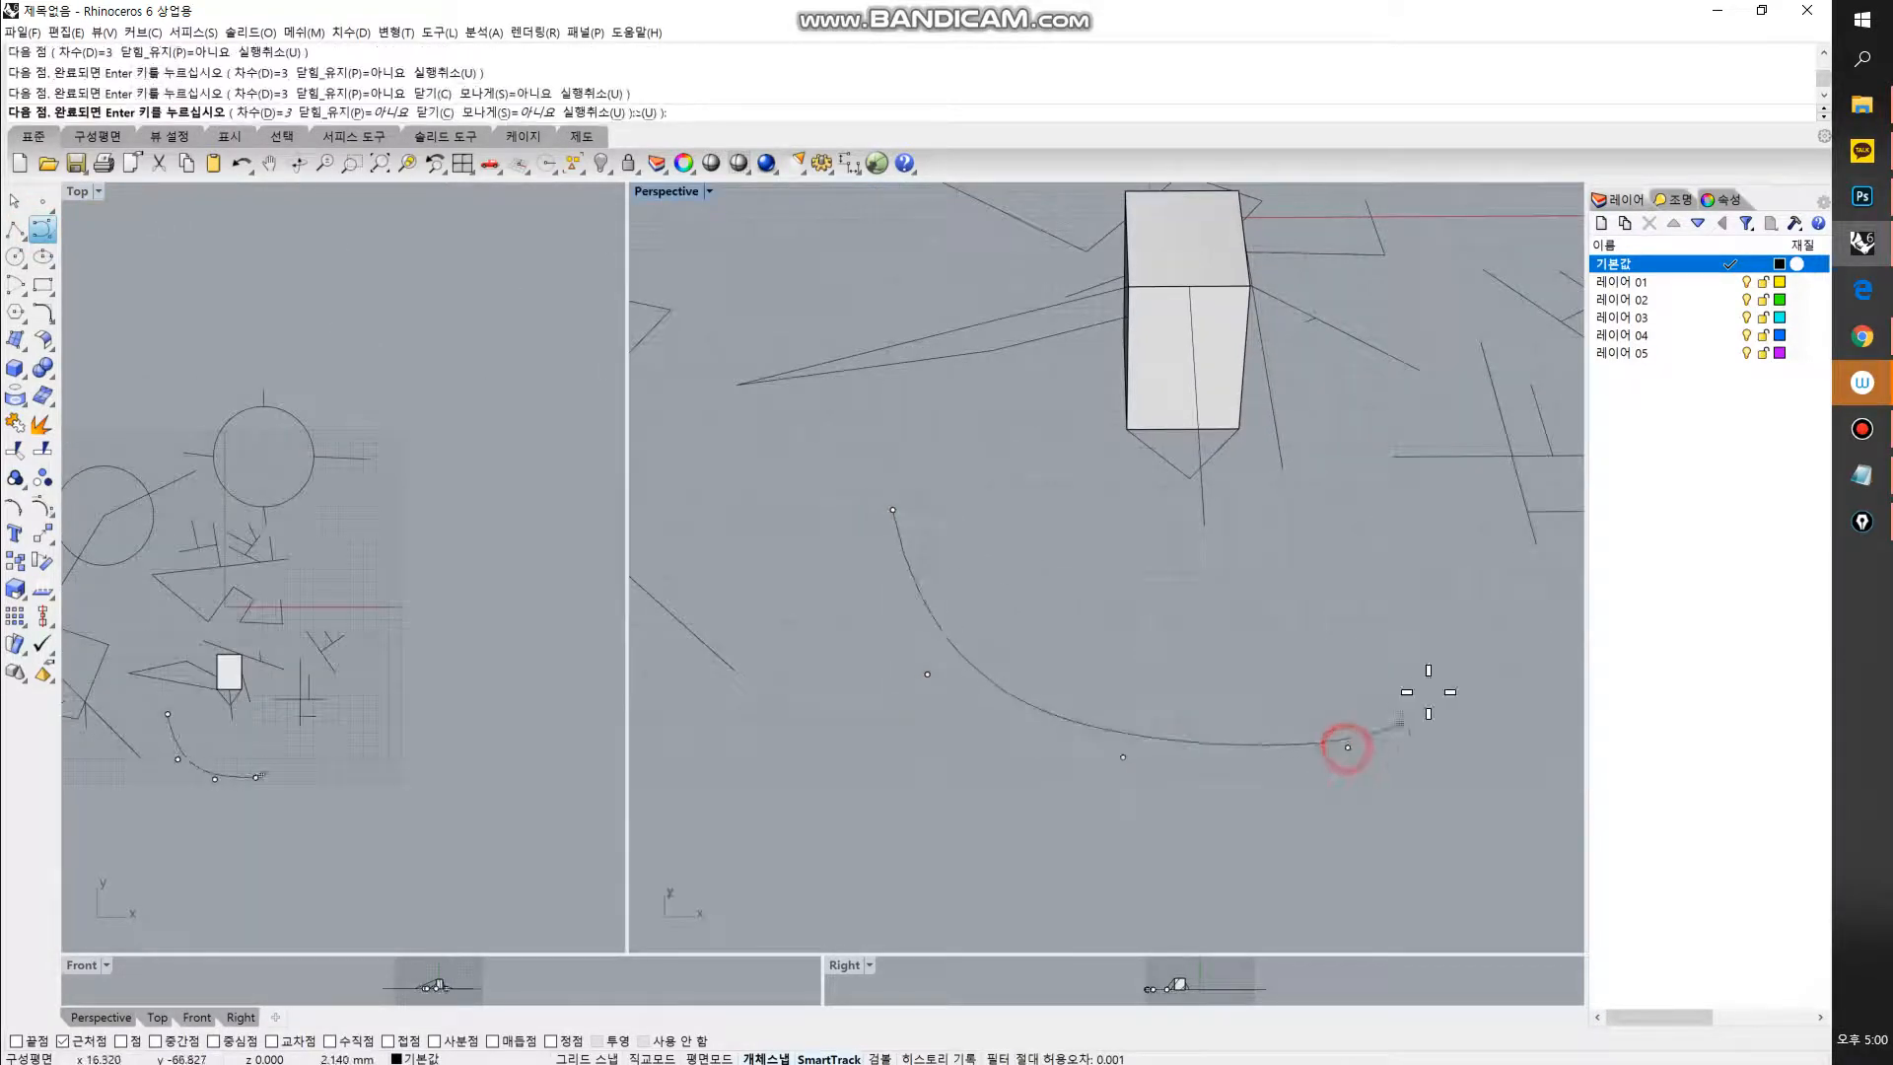
{"action": "left_click", "coordinate": [1440, 673]}
{"action": "left_click", "coordinate": [1457, 651]}
{"action": "right_click", "coordinate": [1460, 647]}
Step: Turn on the gumball and extrude the U-shaped curve straight up into a wall surface slightly taller than the box
{"action": "right_click_drag", "start_coordinate": [1390, 725], "coordinate": [1217, 664]}
{"action": "left_click", "coordinate": [1090, 715]}
{"action": "right_click_drag", "start_coordinate": [1089, 751], "coordinate": [1004, 710]}
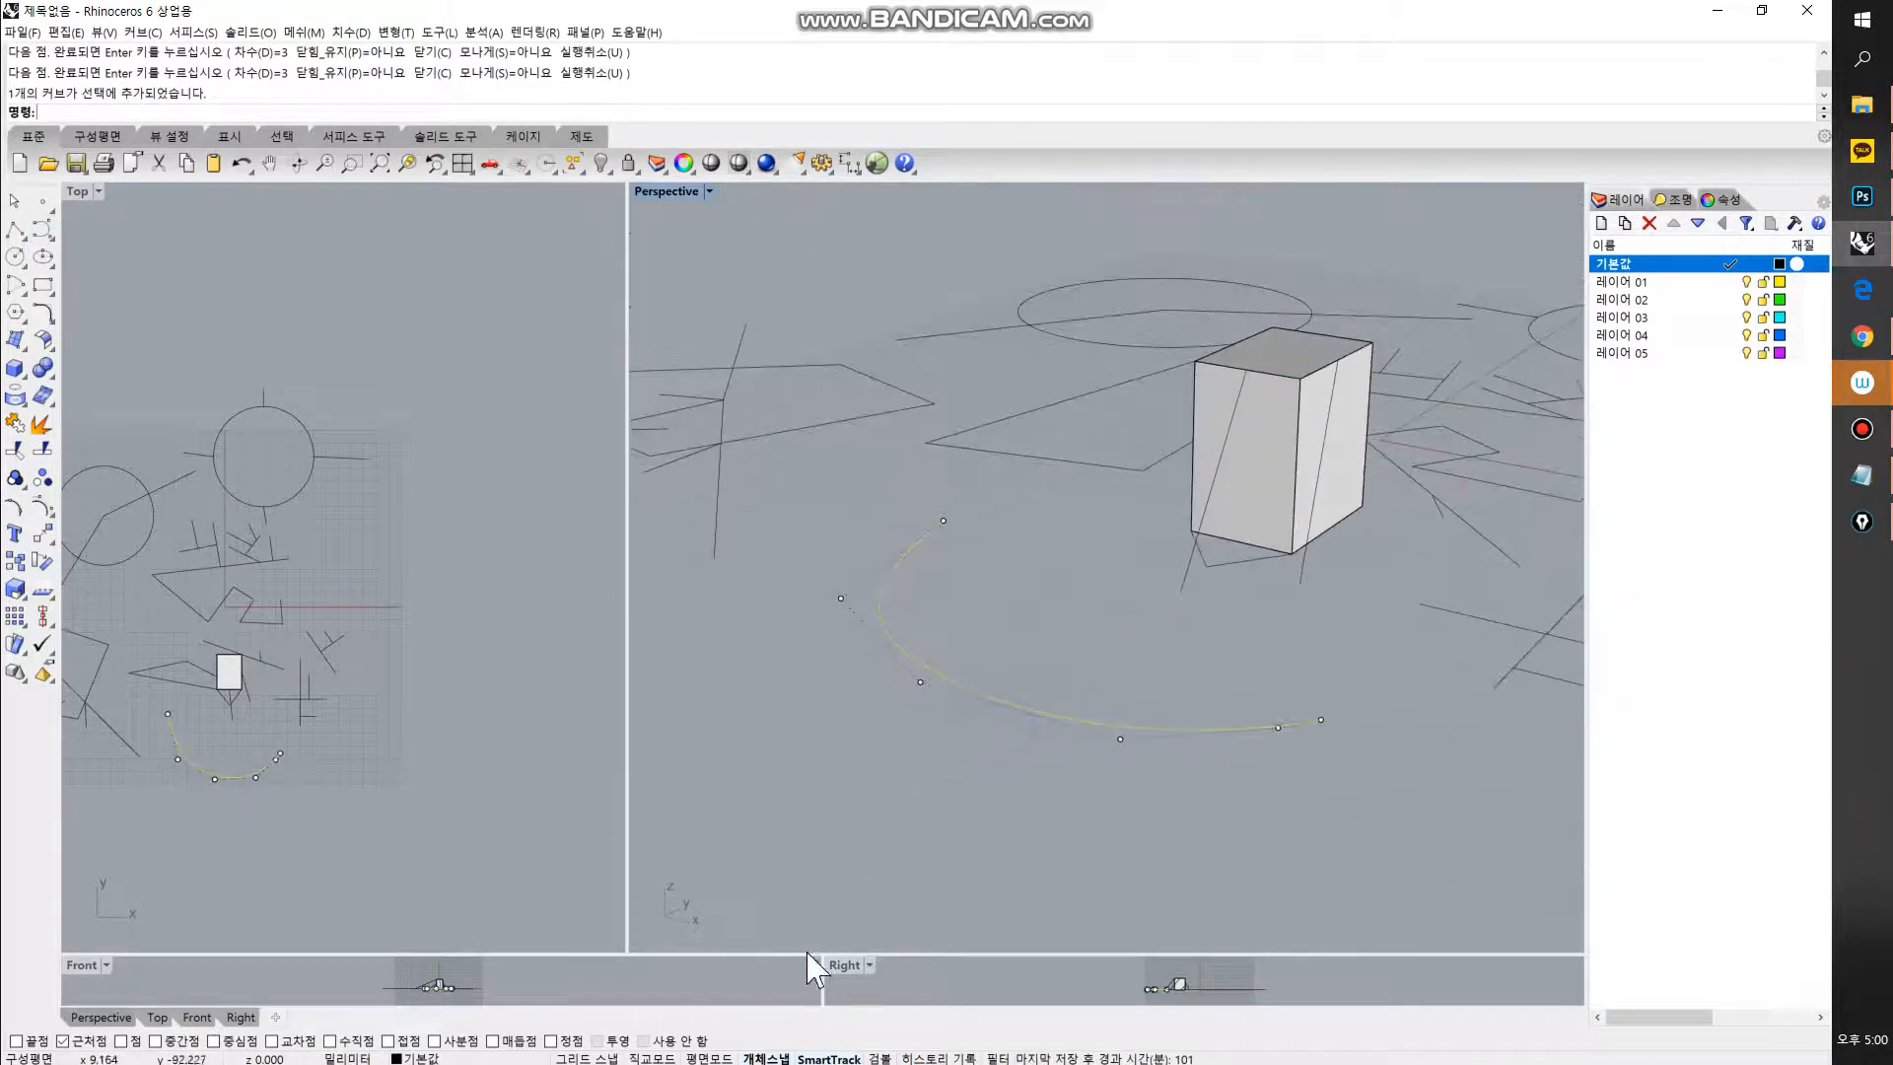
{"action": "left_click", "coordinate": [877, 1058]}
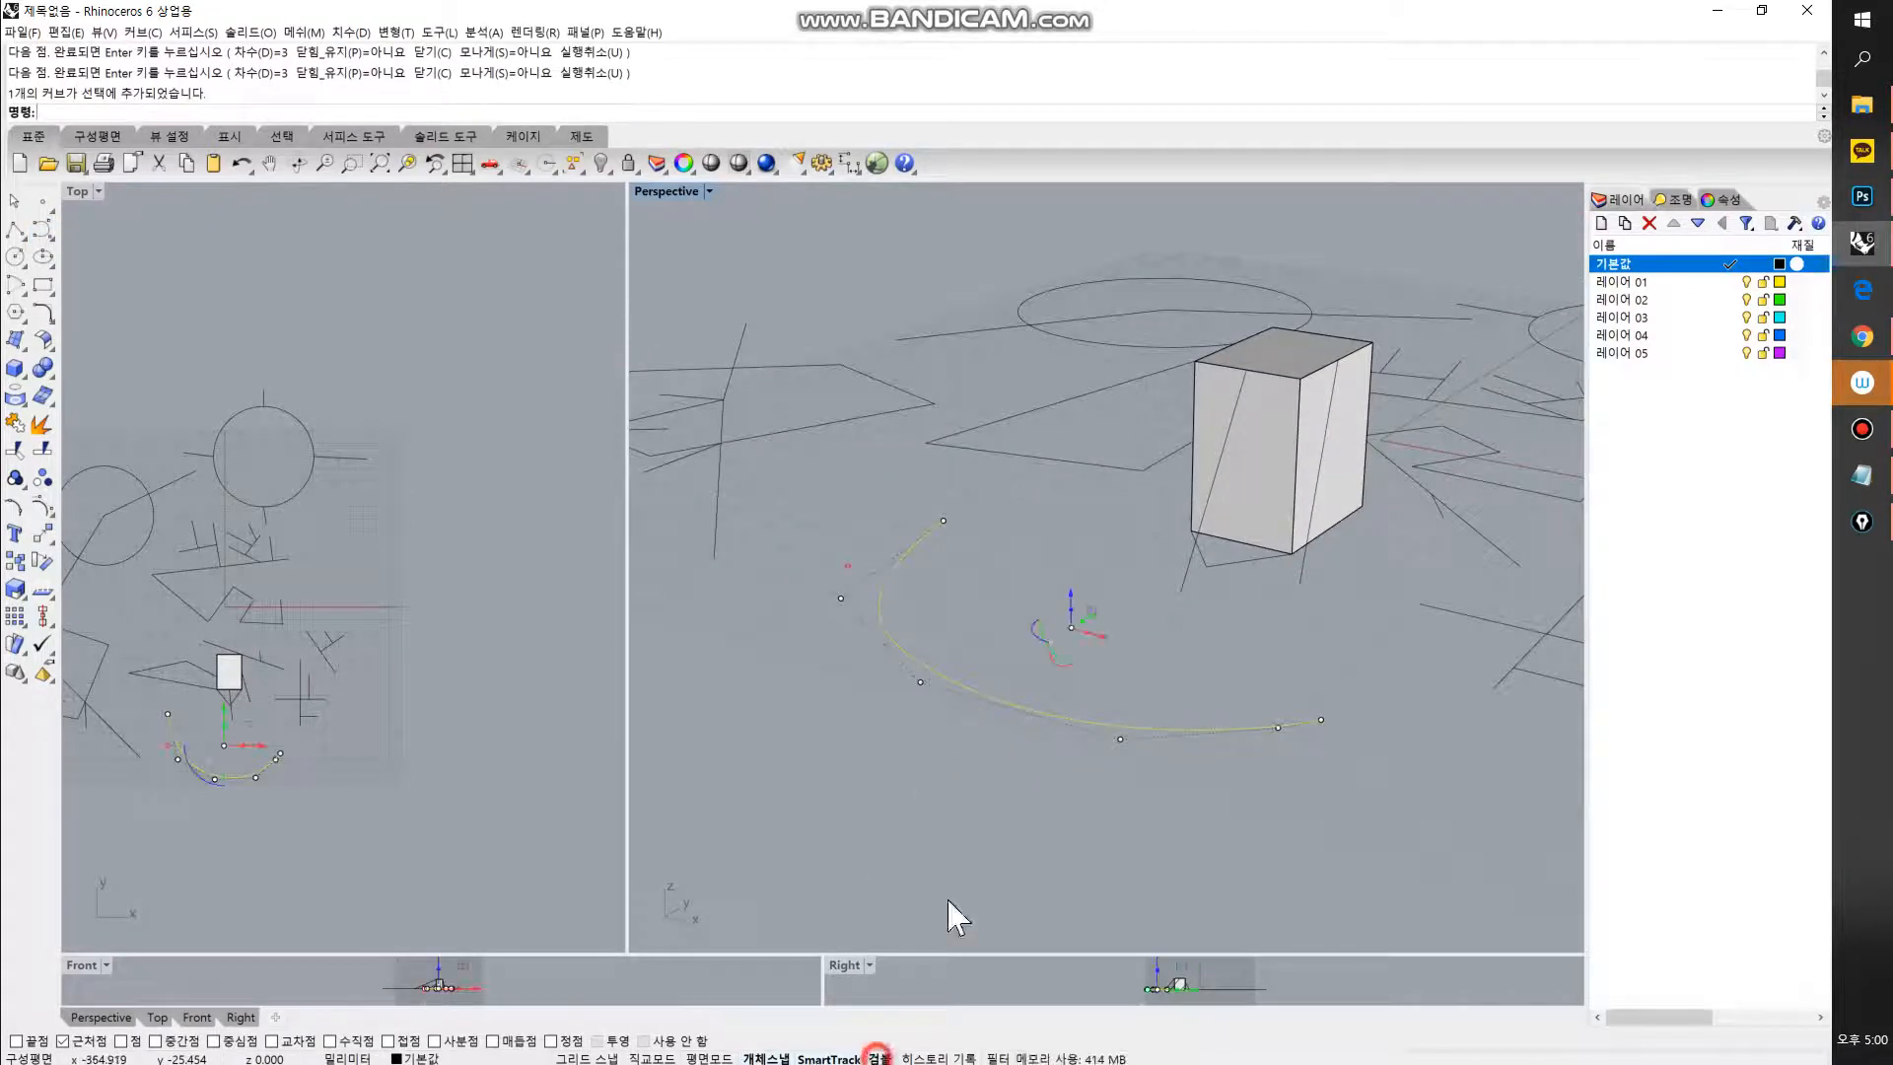
{"action": "left_click_drag", "start_coordinate": [1071, 590], "coordinate": [1045, 294]}
Step: Examine the vertical isocurves of the extruded surface and the places where they meet its lower edge
{"action": "right_click_drag", "start_coordinate": [816, 579], "coordinate": [1187, 634]}
{"action": "scroll", "coordinate": [1132, 503], "scroll_direction": "up", "scroll_amount": 4}
{"action": "scroll", "coordinate": [1139, 506], "scroll_direction": "down", "scroll_amount": 3}
{"action": "right_click_drag", "start_coordinate": [1111, 542], "coordinate": [1191, 549]}
{"action": "left_click", "coordinate": [1119, 577]}
{"action": "left_click", "coordinate": [1174, 416]}
{"action": "right_click_drag", "start_coordinate": [1215, 478], "coordinate": [1137, 466]}
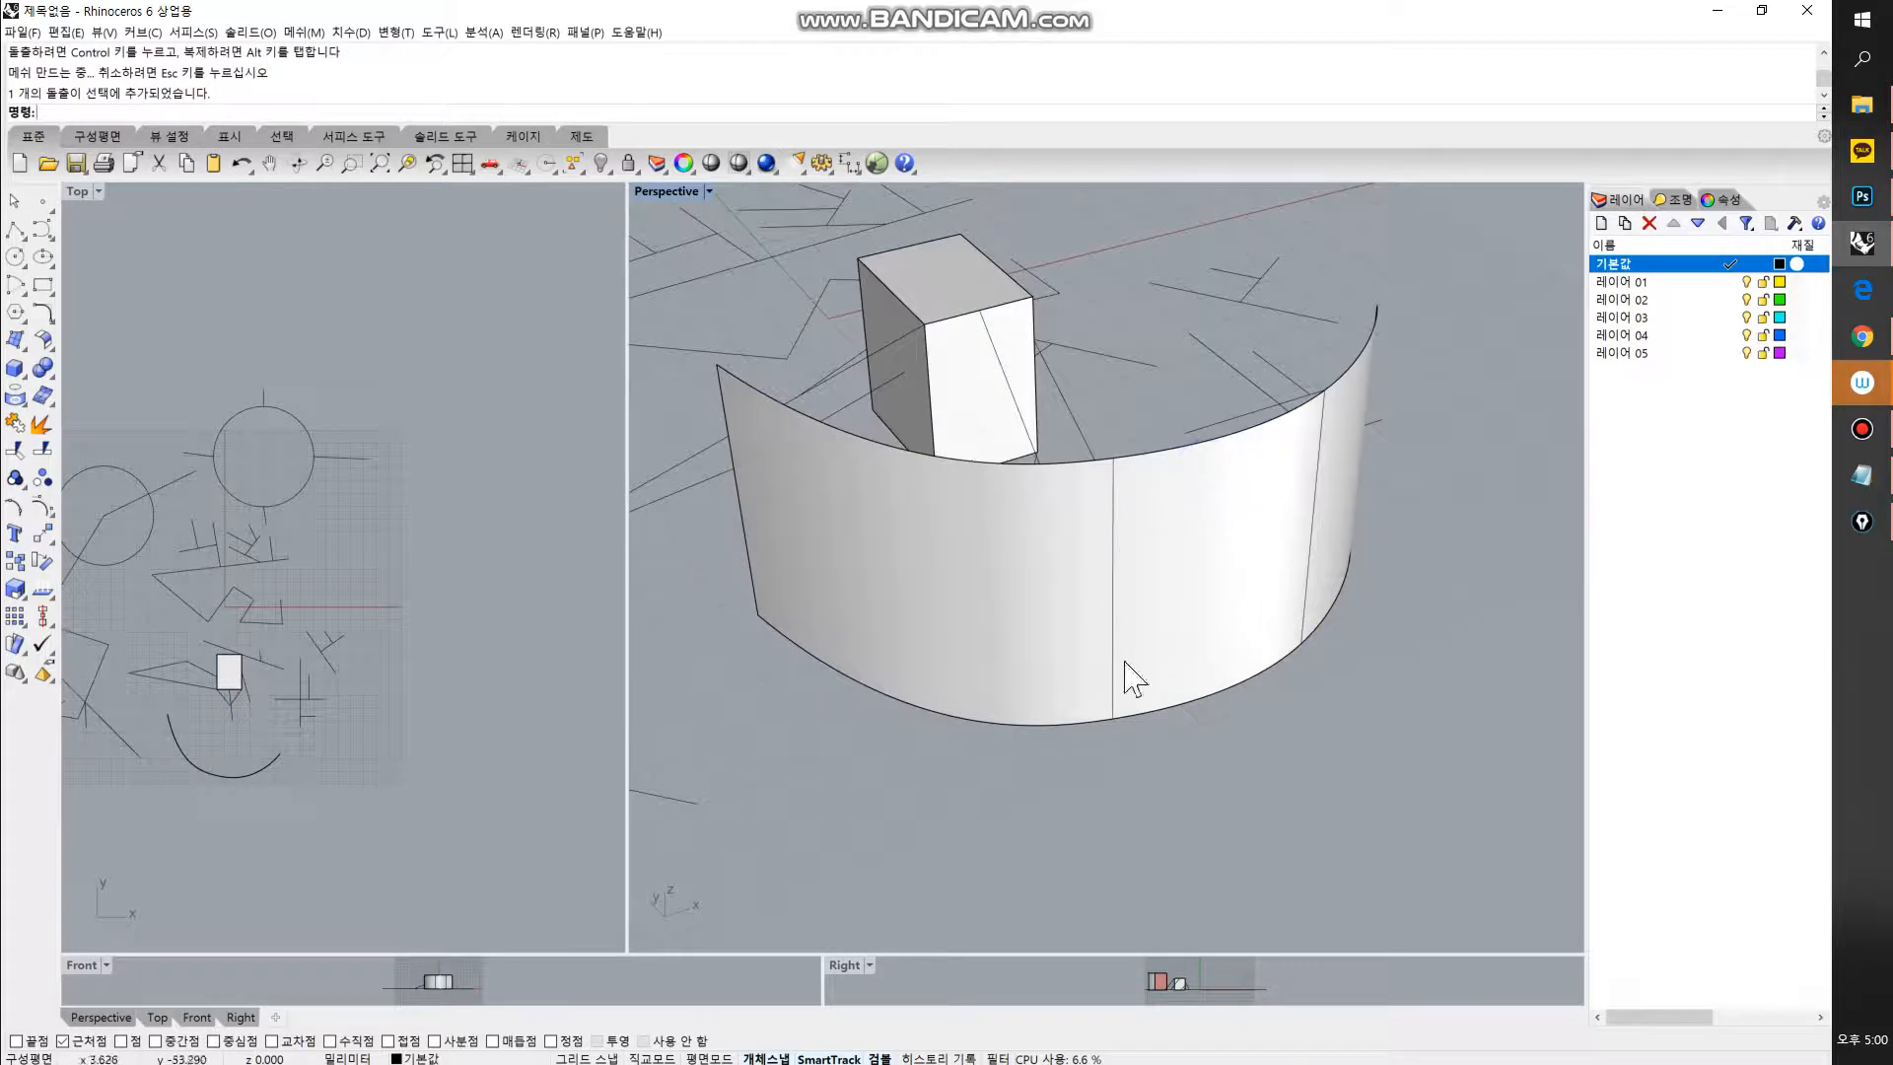
{"action": "scroll", "coordinate": [1155, 687], "scroll_direction": "up", "scroll_amount": 5}
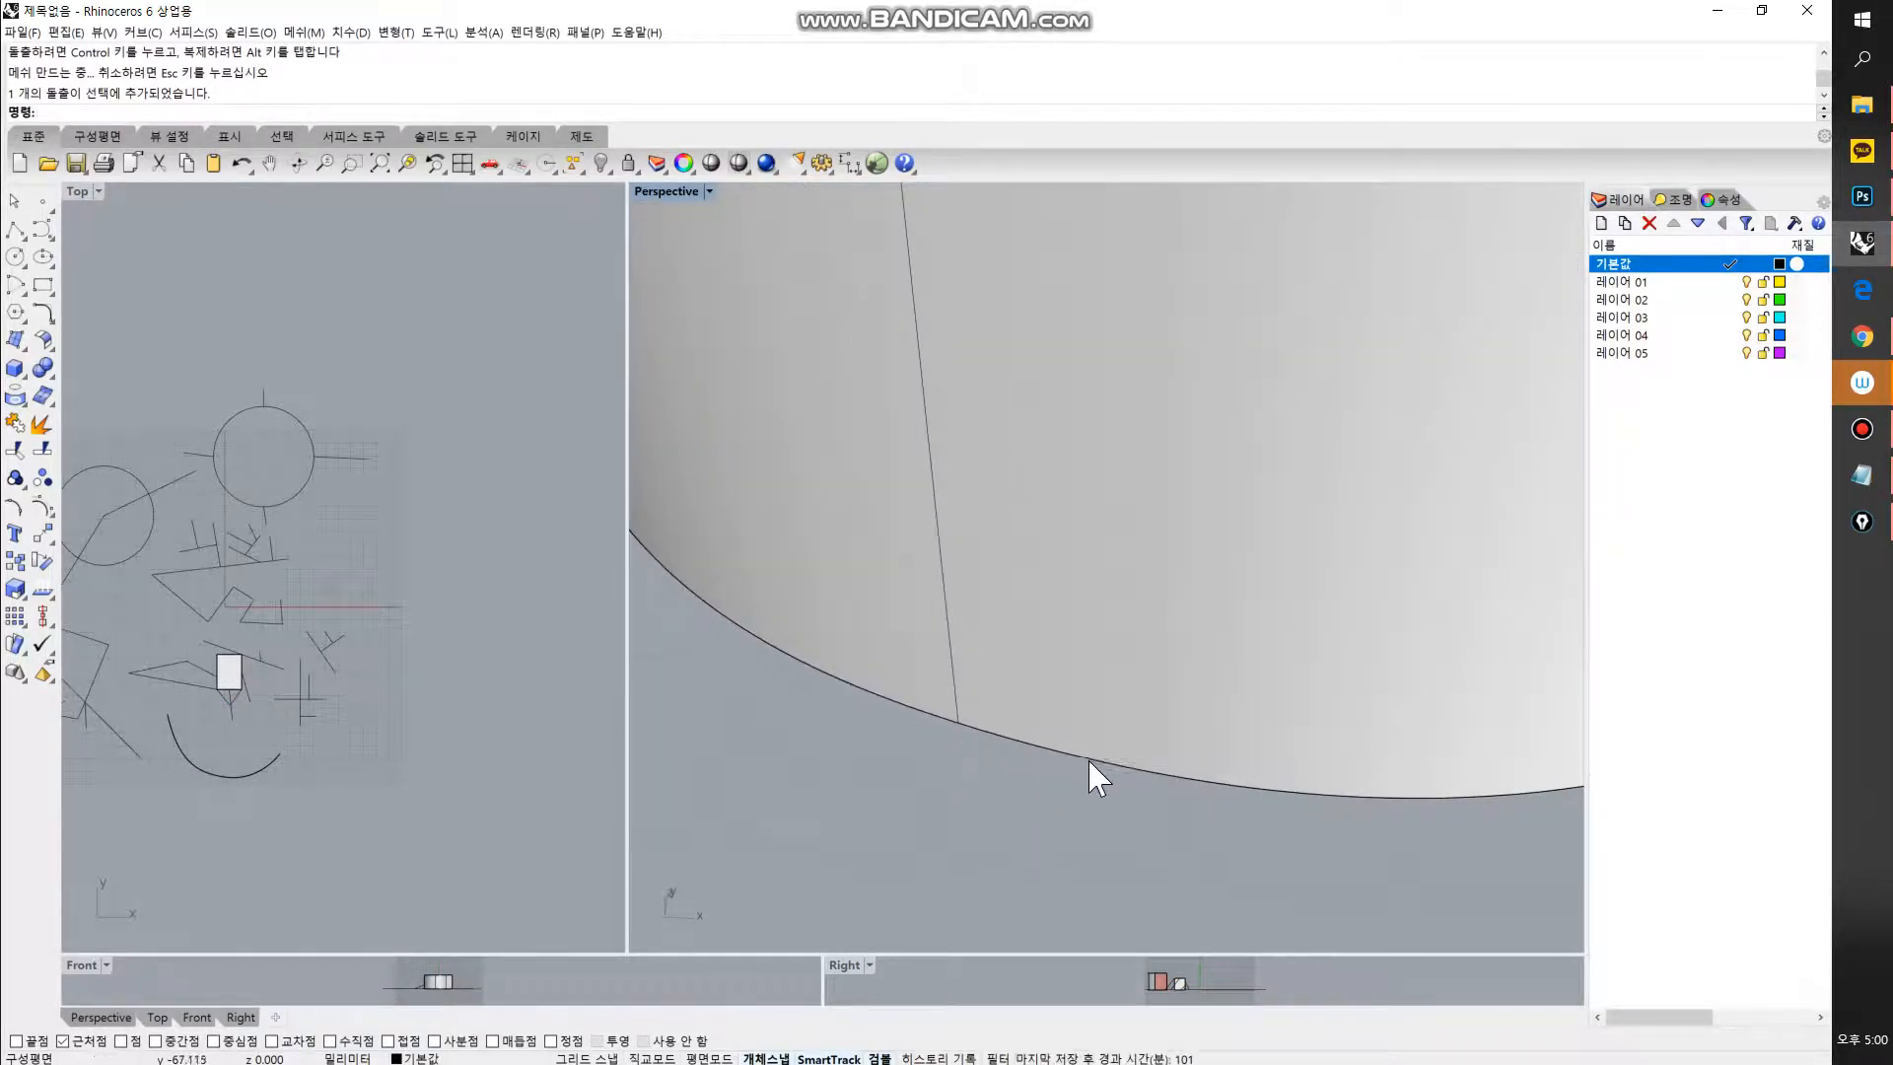
{"action": "scroll", "coordinate": [957, 728], "scroll_direction": "up", "scroll_amount": 4}
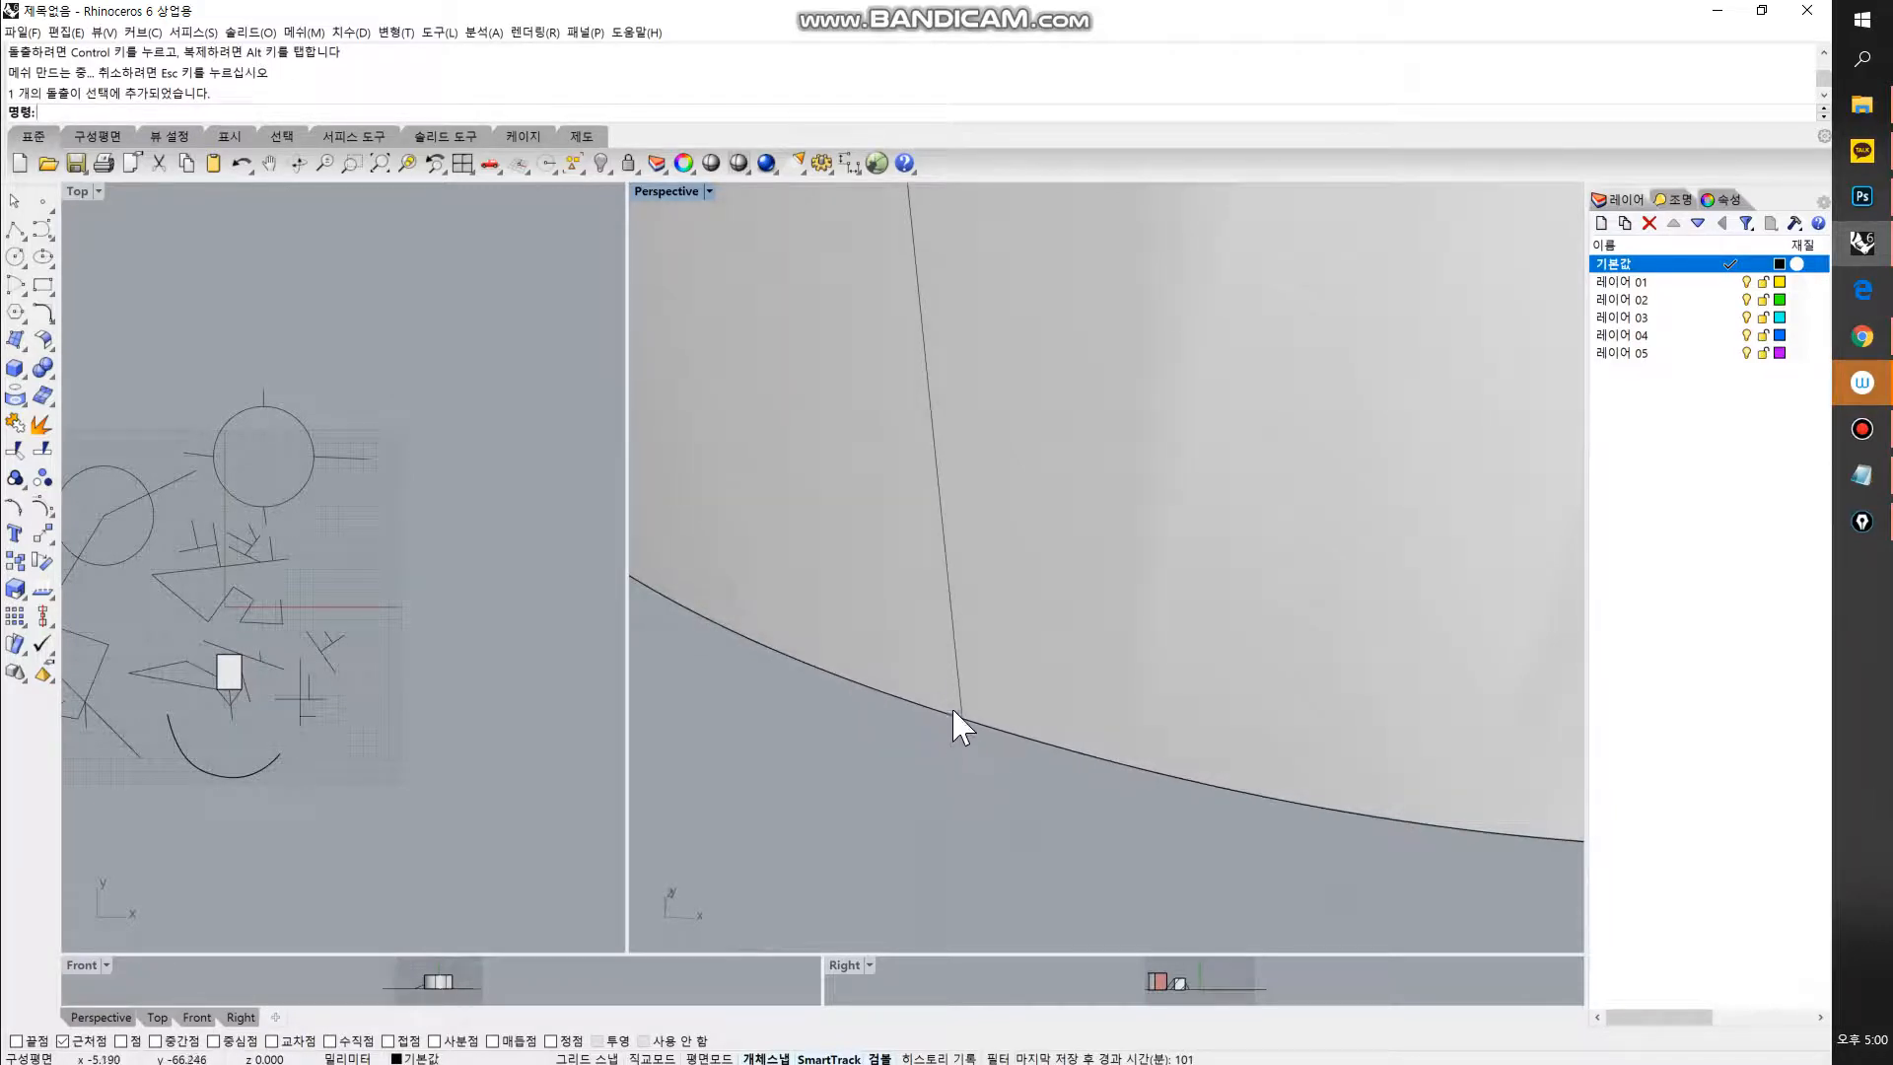
Step: Replace the Near snap with the Knot snap and draw two lines outward from the knots on the extruded surface's lower edge
{"action": "left_click", "coordinate": [62, 1041]}
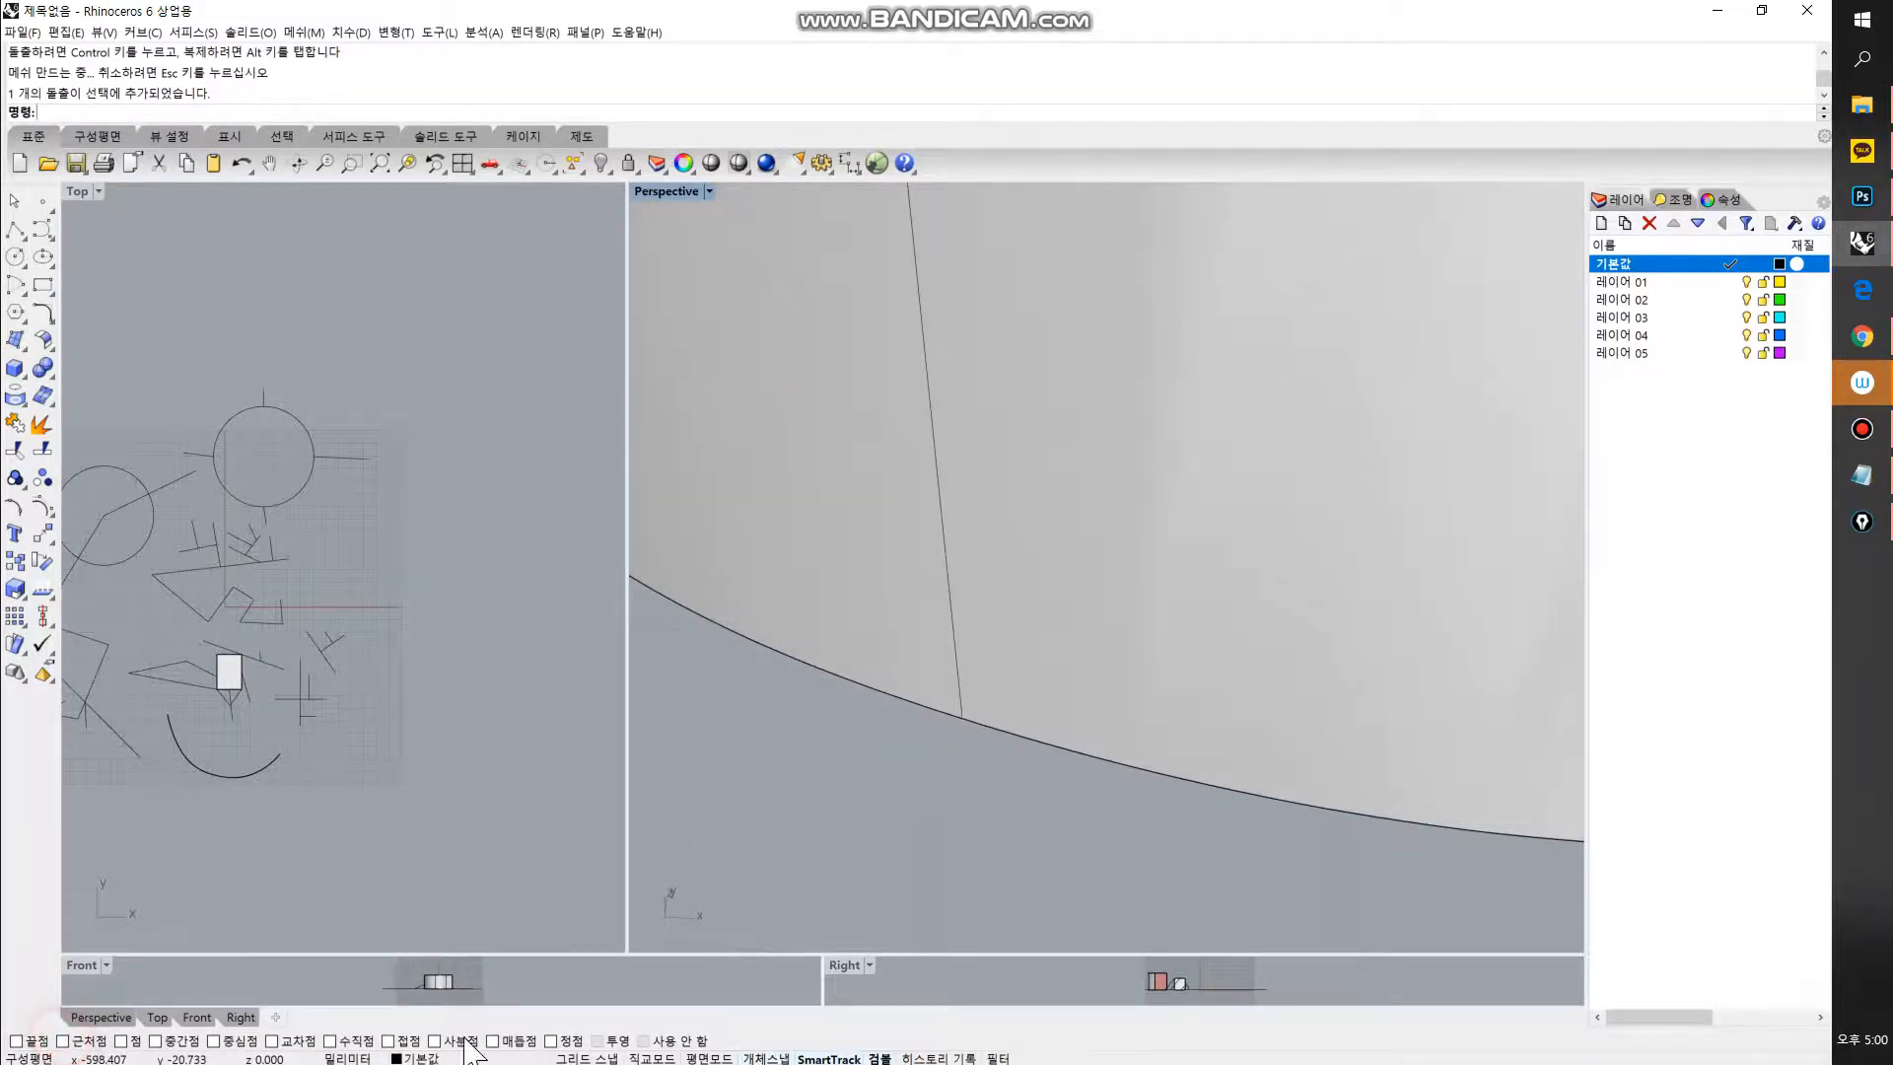
{"action": "left_click", "coordinate": [492, 1041]}
{"action": "left_click", "coordinate": [15, 230]}
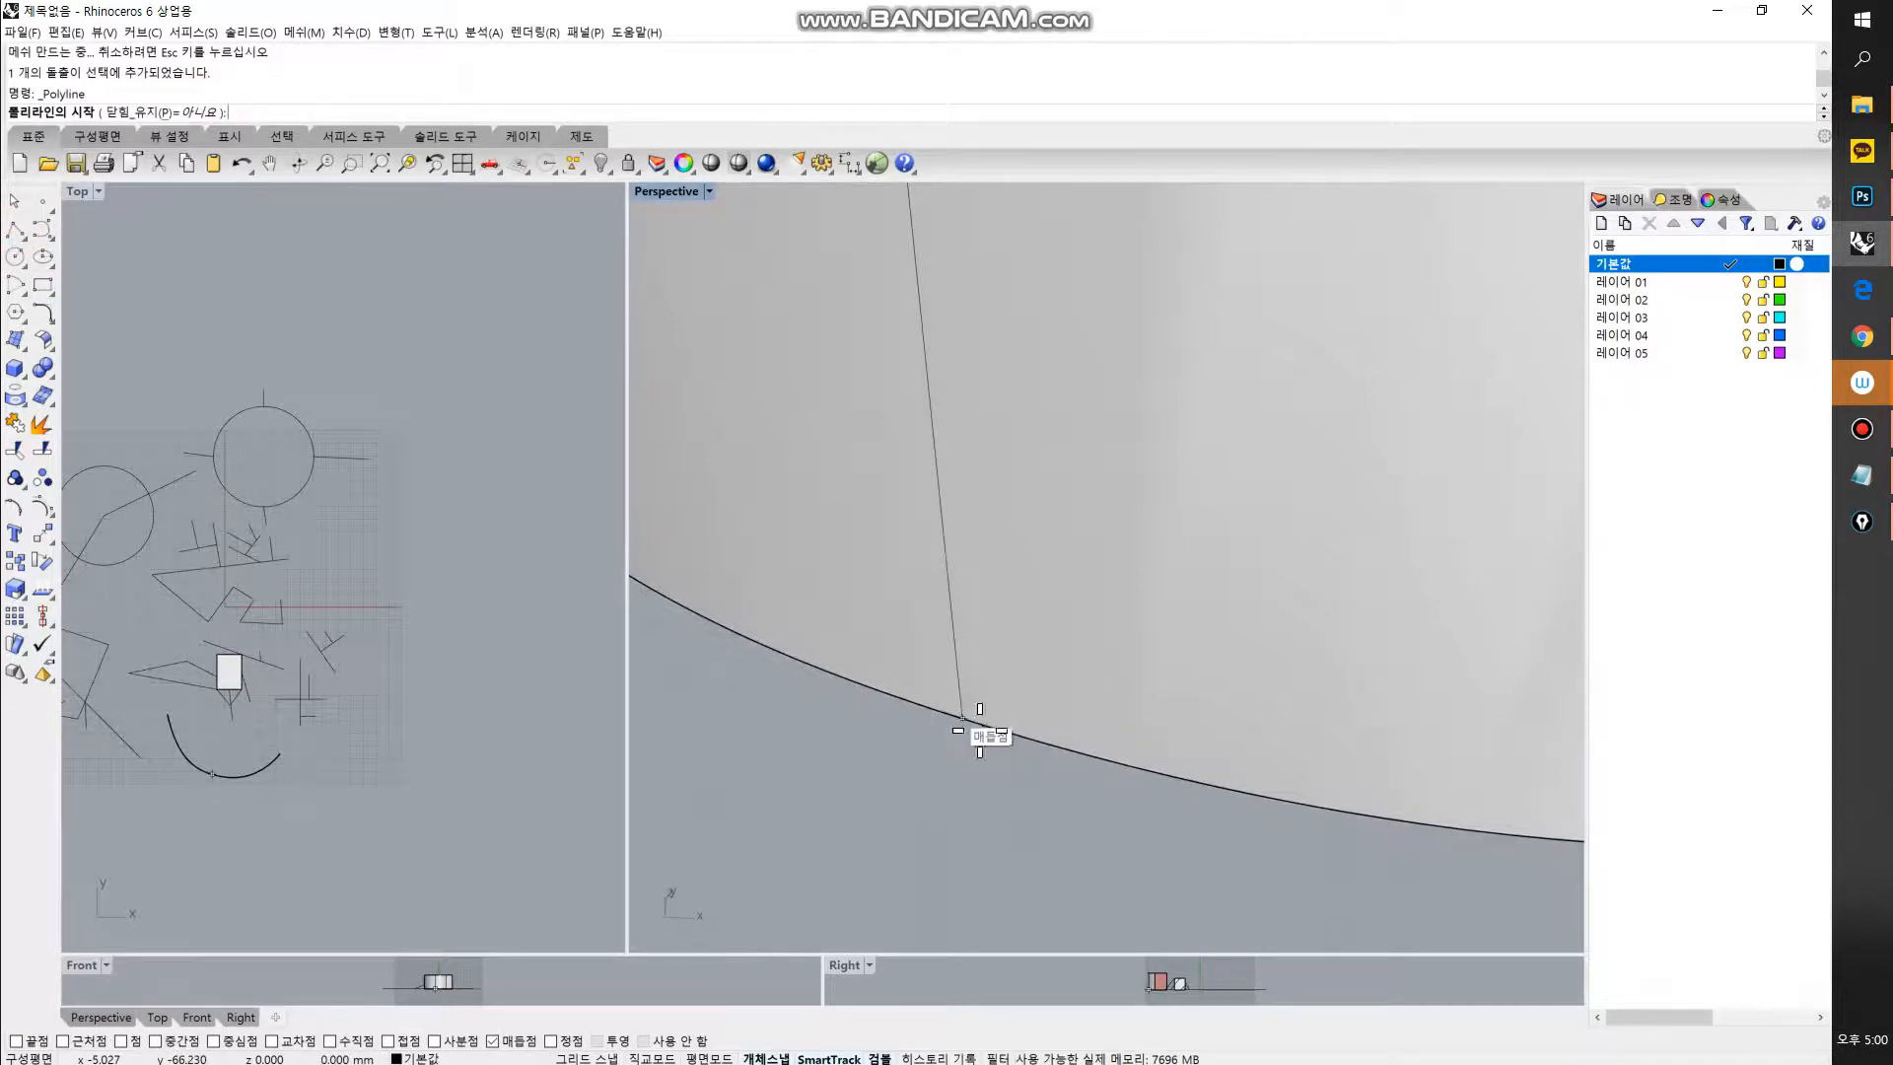
{"action": "left_click", "coordinate": [971, 726]}
{"action": "scroll", "coordinate": [961, 720], "scroll_direction": "down", "scroll_amount": 5}
{"action": "left_click", "coordinate": [839, 768]}
{"action": "right_click", "coordinate": [841, 767]}
{"action": "right_click", "coordinate": [984, 738]}
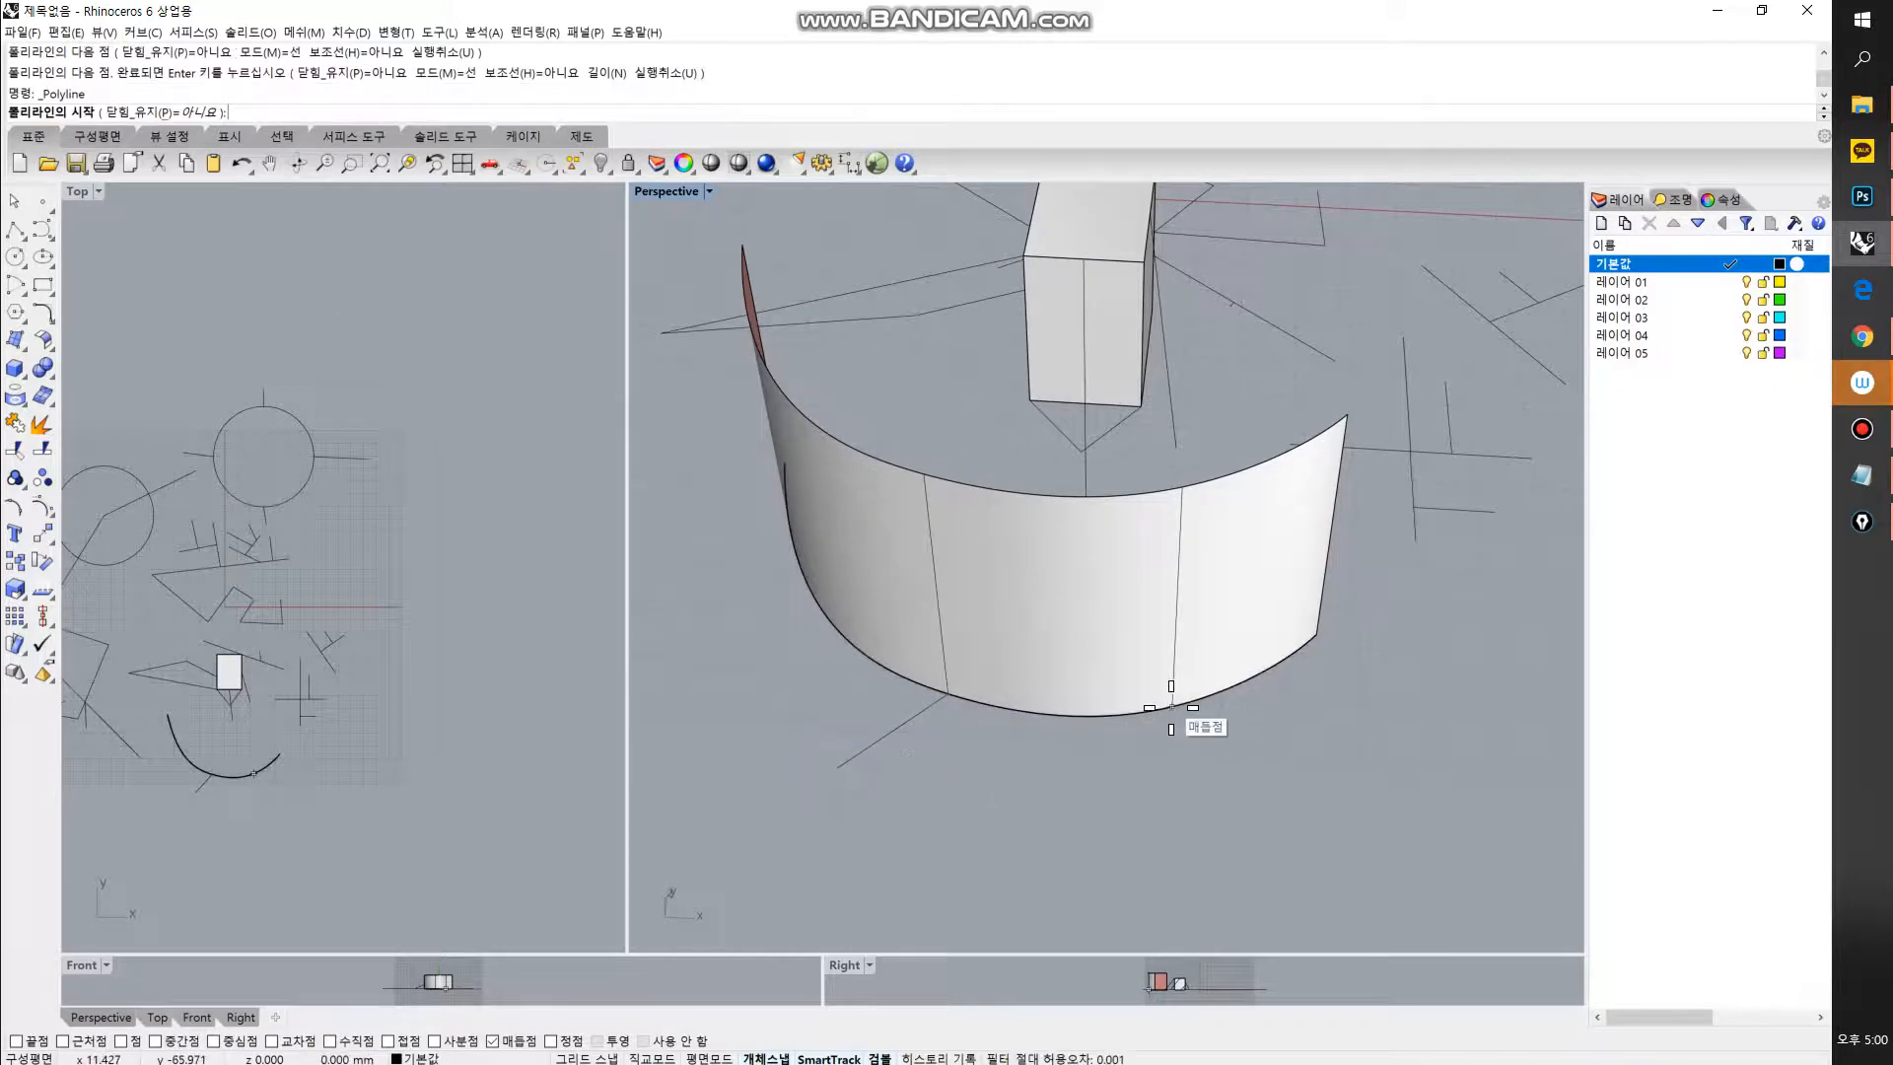
{"action": "right_click", "coordinate": [1267, 804]}
Step: Delete the extruded surface with its base curve and the two attached lines, and turn off the Knot snap
{"action": "right_click_drag", "start_coordinate": [1250, 832], "coordinate": [1107, 752]}
{"action": "left_click_drag", "start_coordinate": [1256, 785], "coordinate": [1033, 680]}
{"action": "key", "text": "ctrl+x"}
{"action": "right_click_drag", "start_coordinate": [1028, 653], "coordinate": [954, 612]}
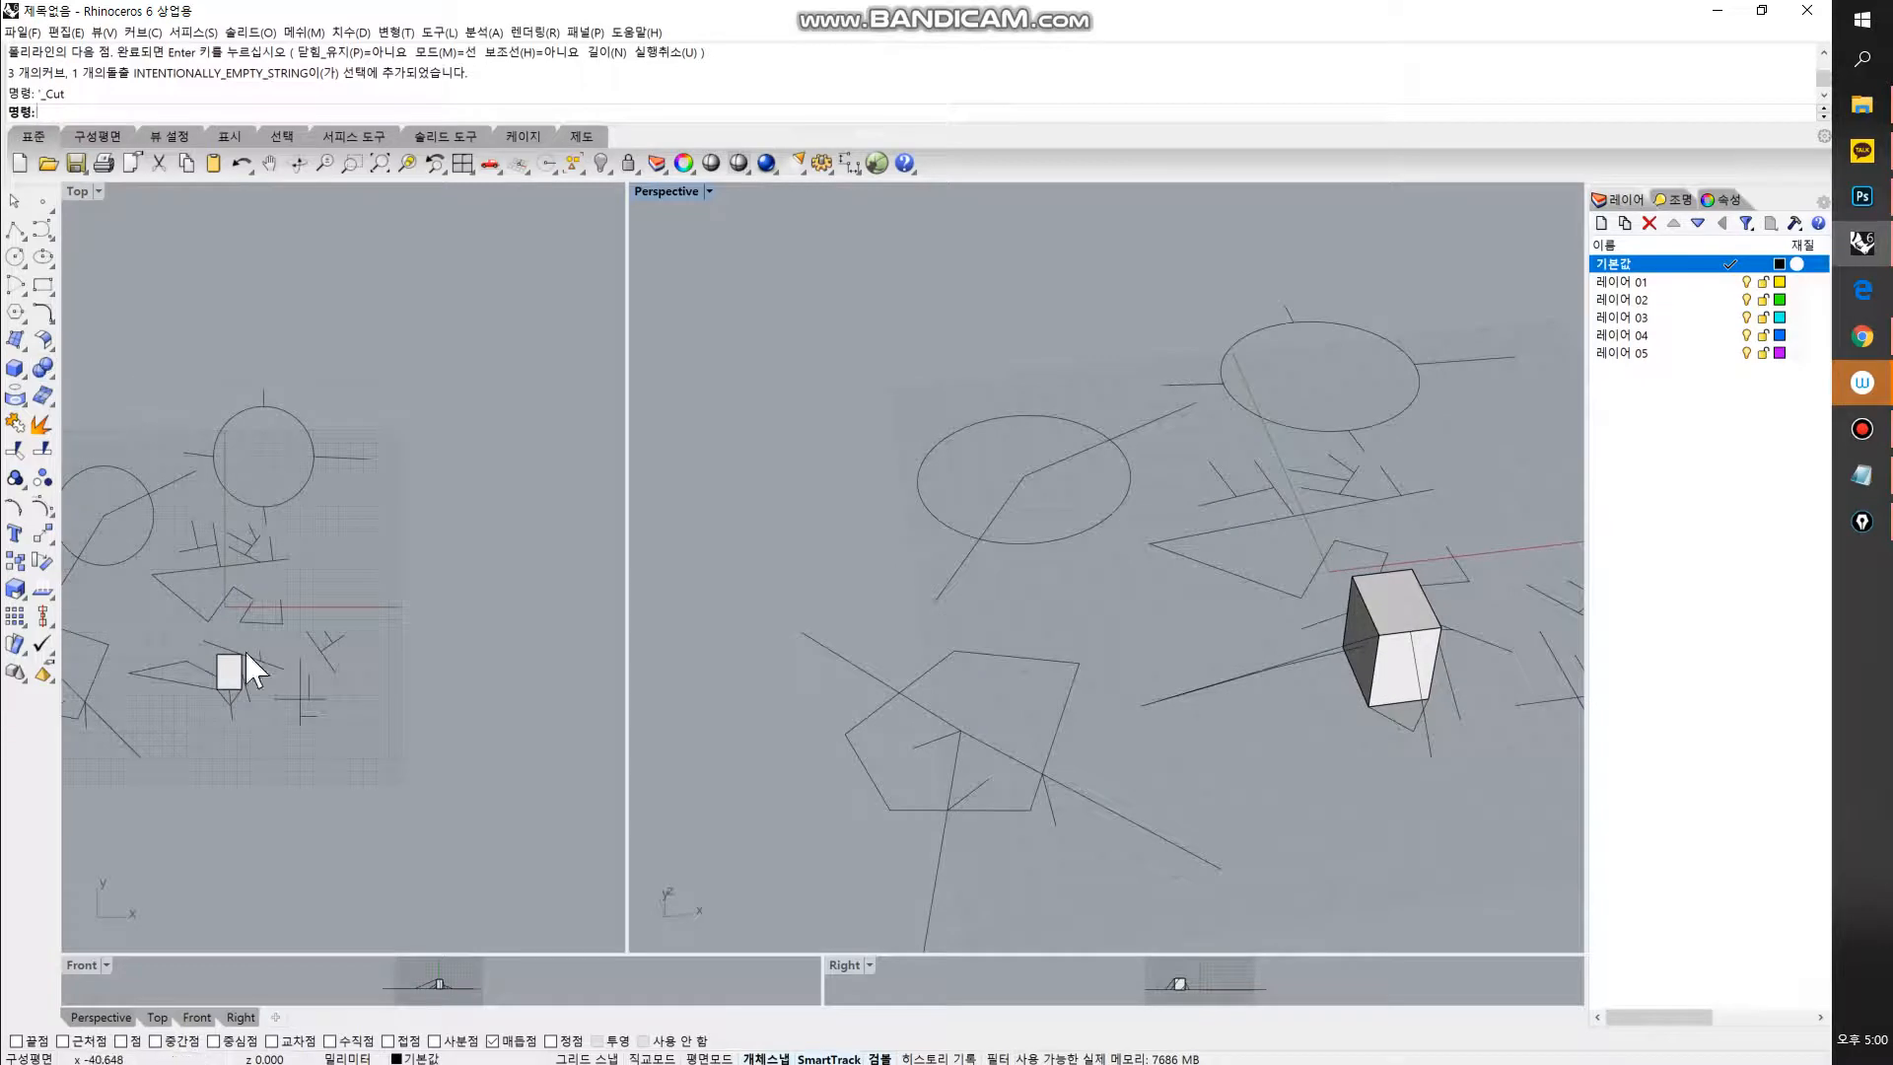
{"action": "left_click", "coordinate": [484, 1057]}
{"action": "left_click", "coordinate": [519, 1040]}
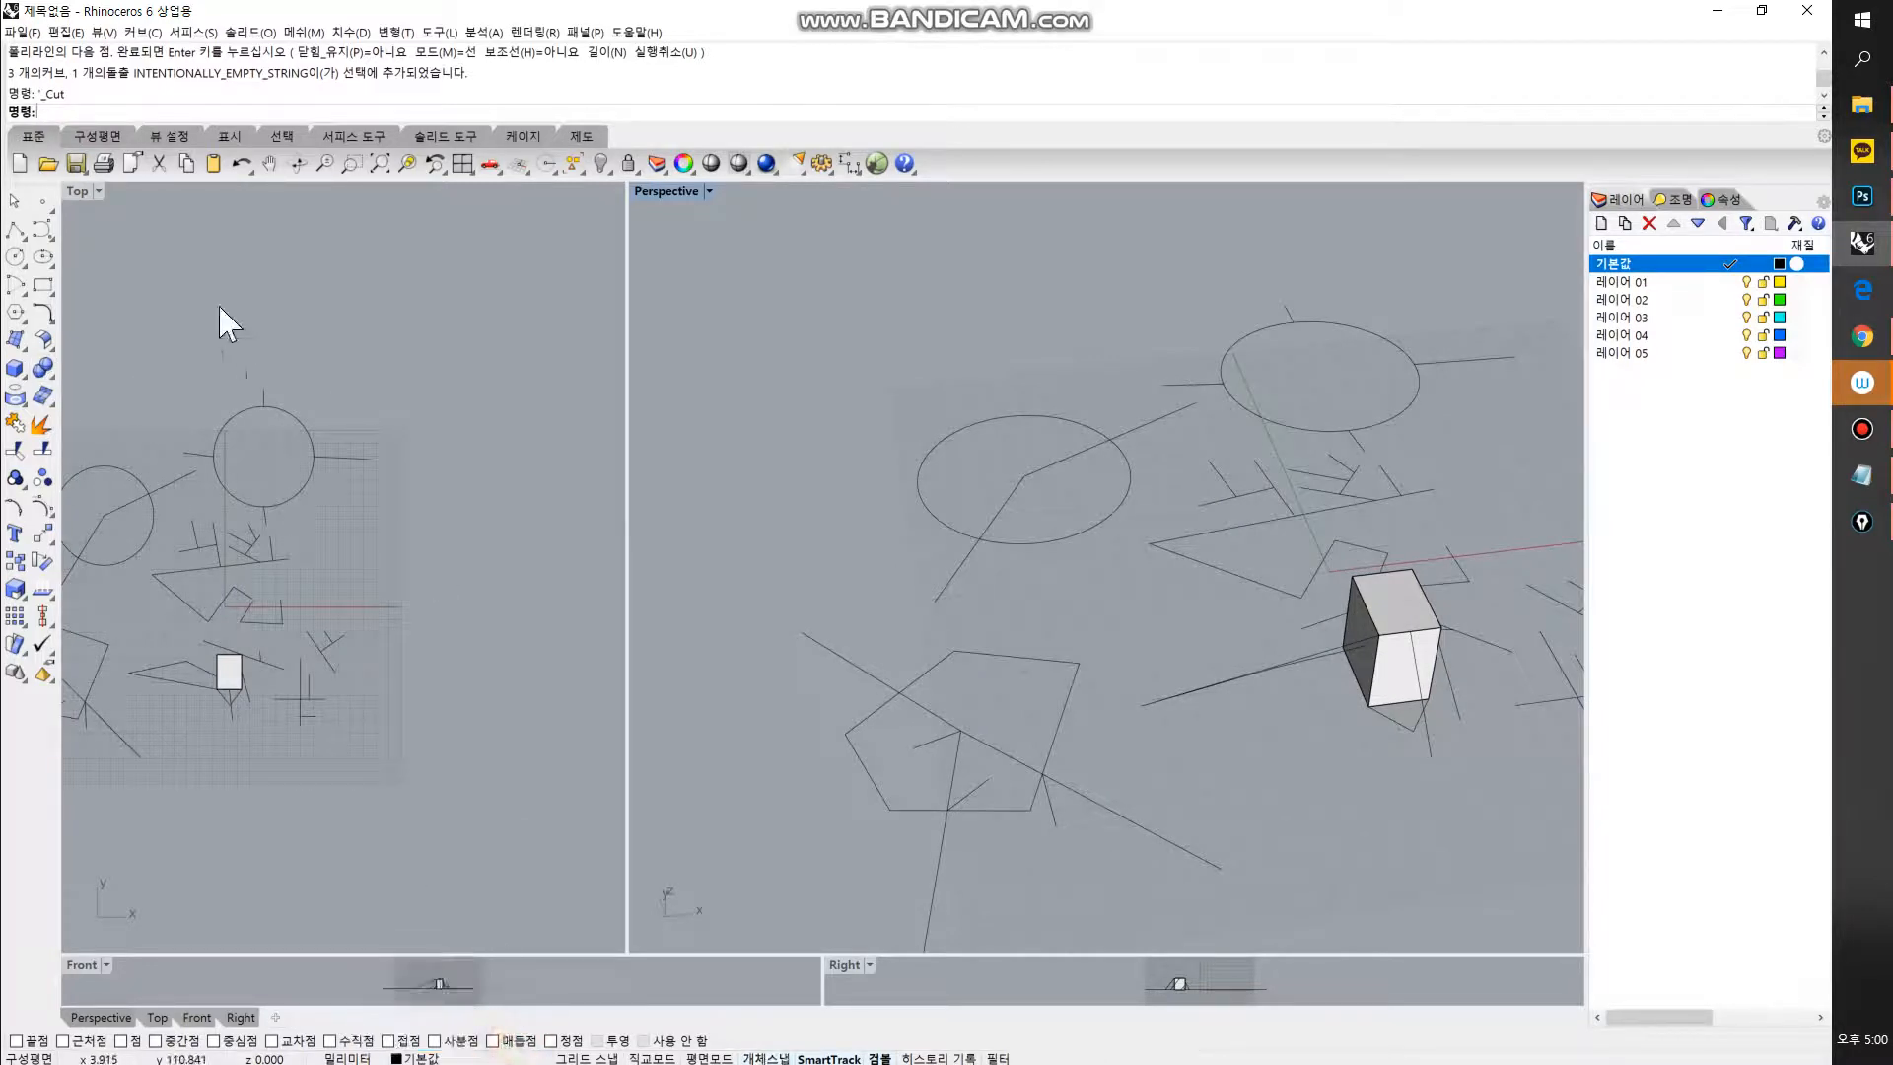
Step: Create a solid sphere between the pentagon and the outer circle, slightly taller than the box beside it
{"action": "left_click", "coordinate": [43, 373]}
{"action": "left_click", "coordinate": [92, 372]}
{"action": "scroll", "coordinate": [1026, 584], "scroll_direction": "up", "scroll_amount": 1}
{"action": "left_click", "coordinate": [1027, 584]}
{"action": "left_click", "coordinate": [1200, 617]}
{"action": "right_click_drag", "start_coordinate": [1199, 618], "coordinate": [1134, 612]}
Step: Generate a polygon mesh from the selected sphere using the Mesh command's default density
{"action": "type", "text": "me"}
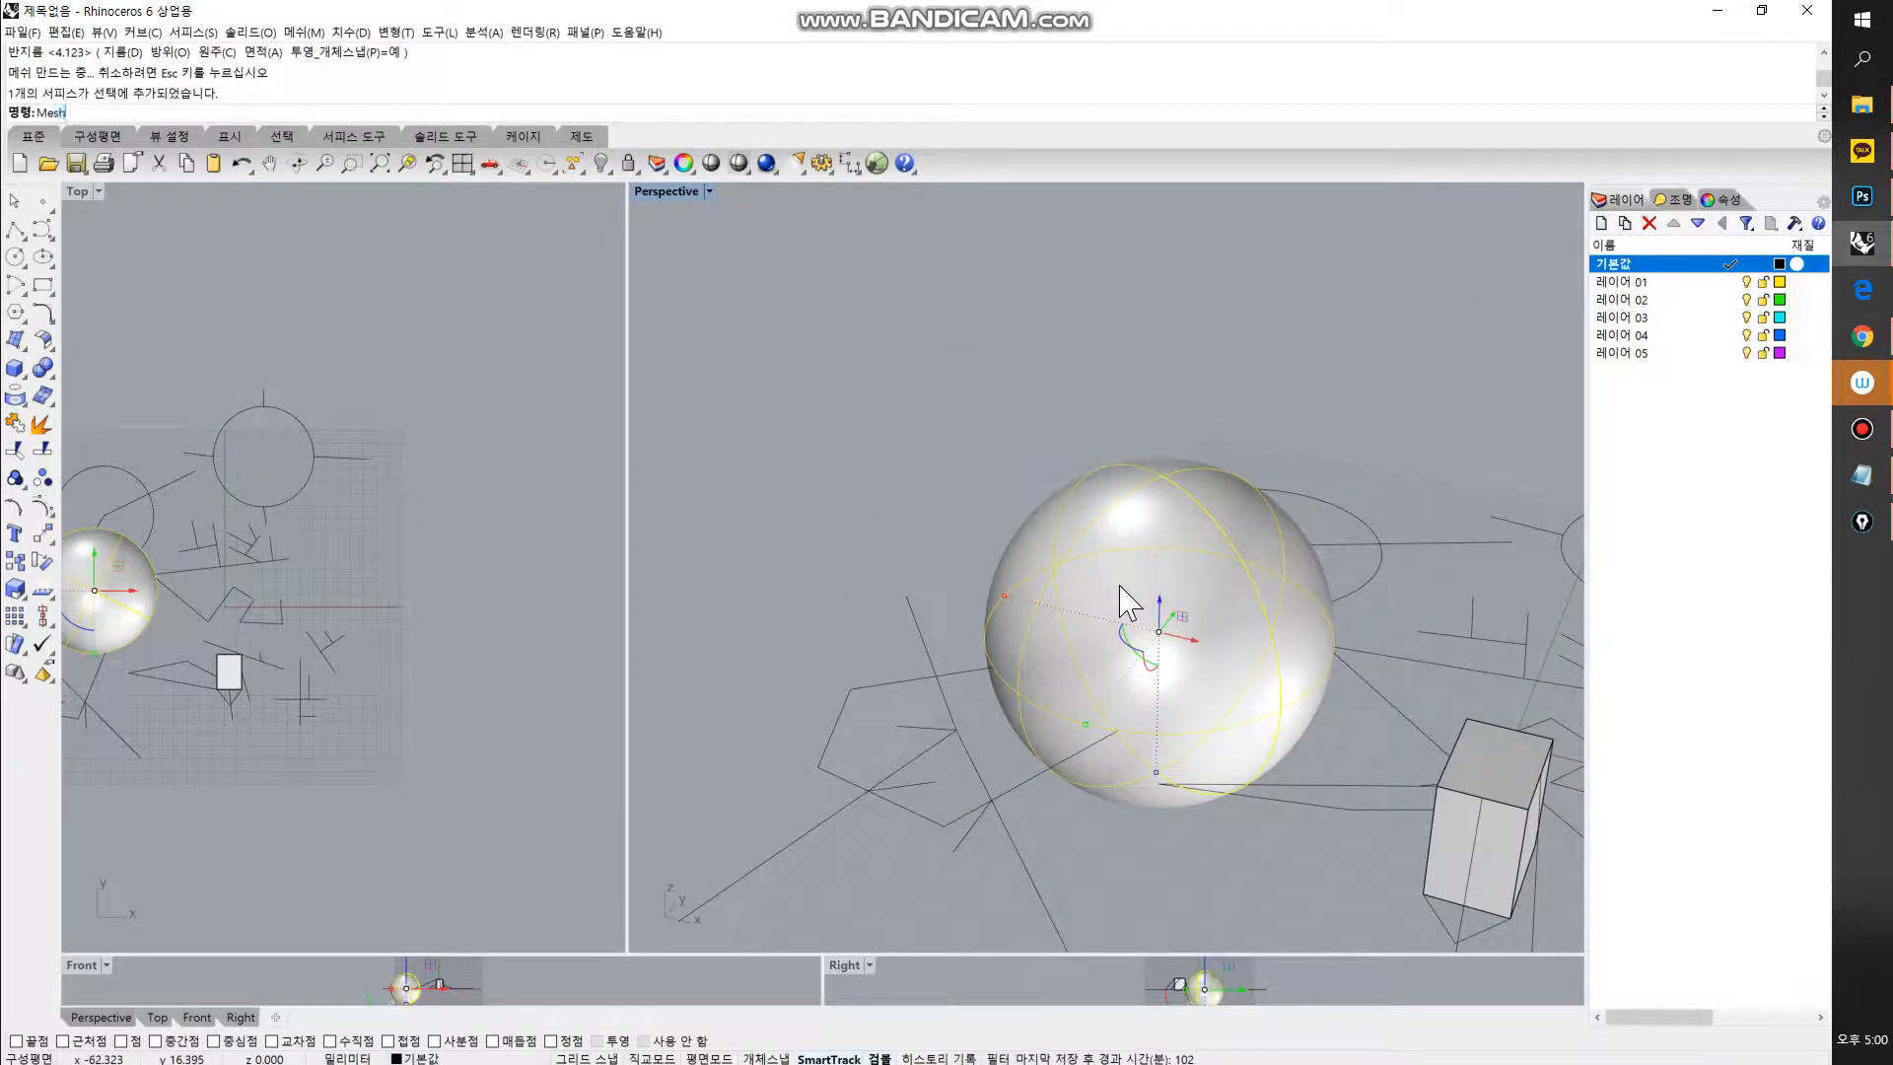
{"action": "type", "text": "sh"}
{"action": "key", "text": "Return"}
{"action": "left_click", "coordinate": [755, 572]}
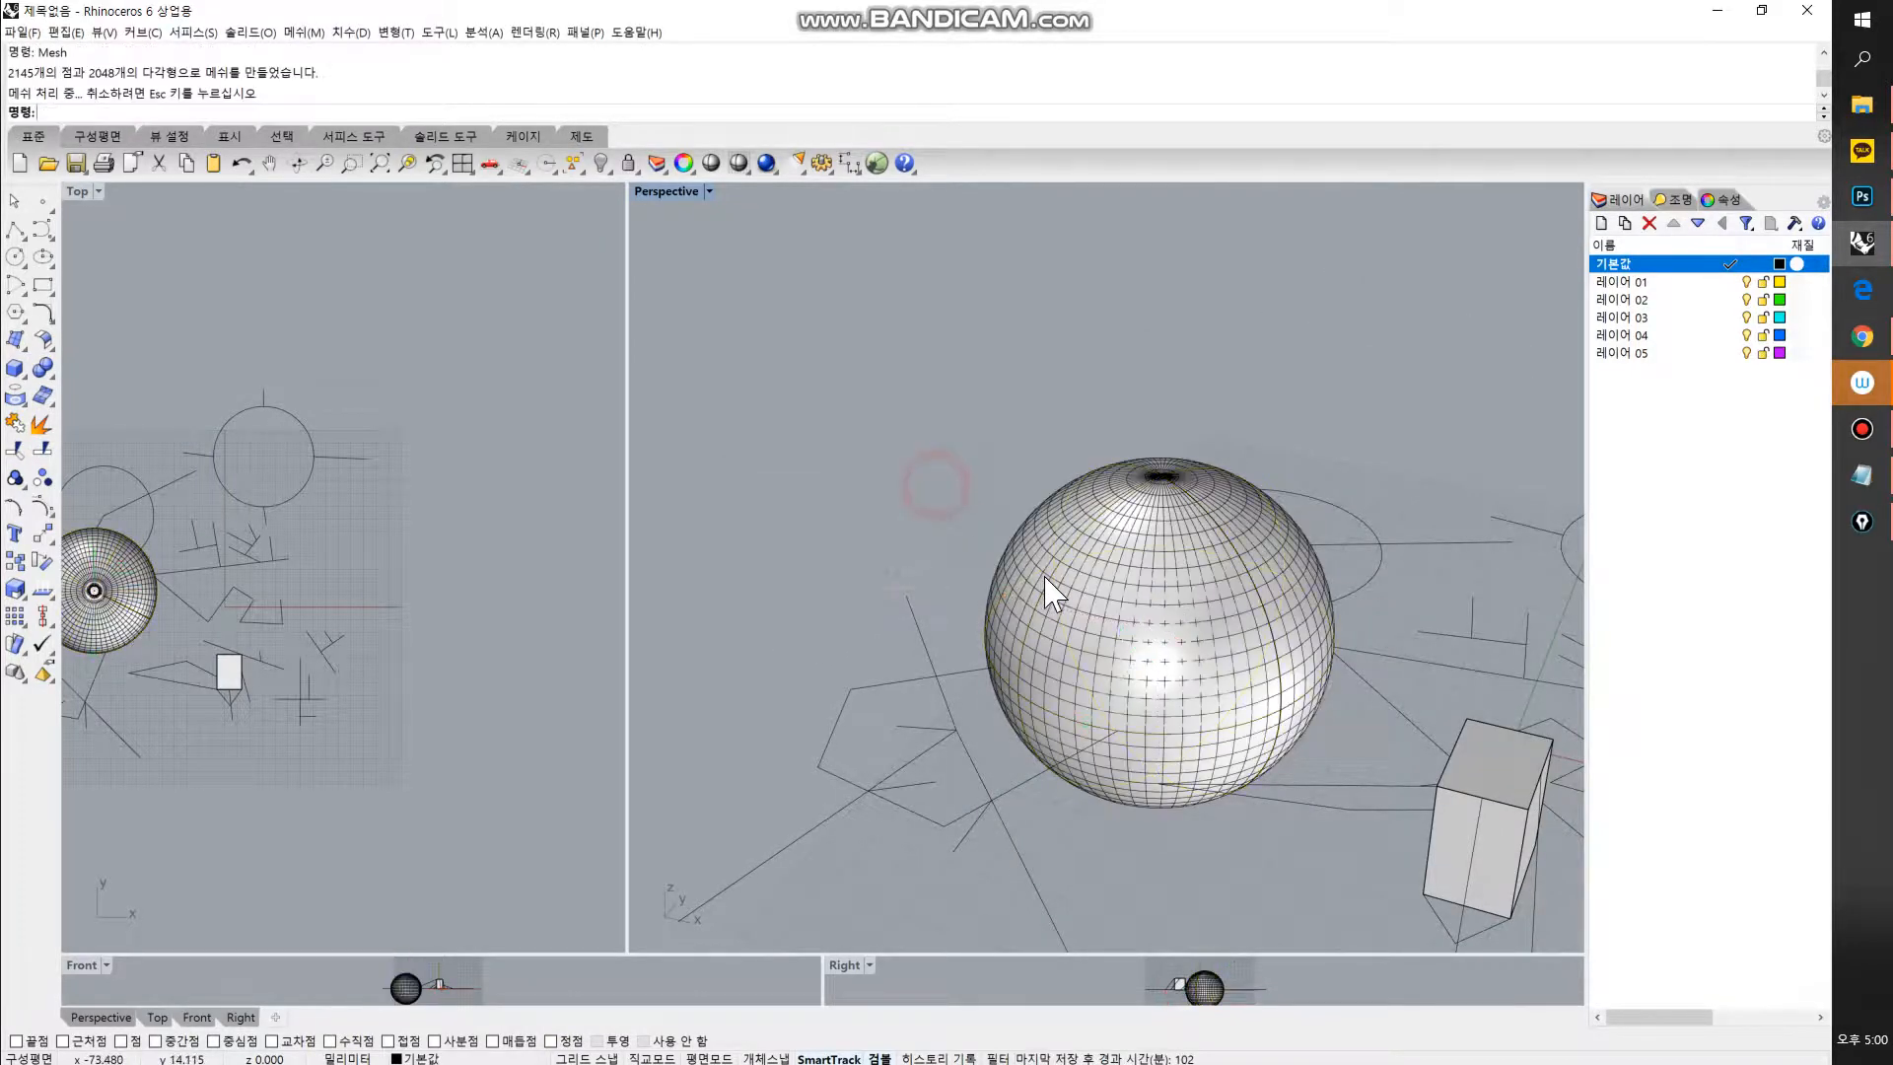
Step: Delete the original sphere surface and keep only its mesh copy
{"action": "scroll", "coordinate": [1075, 584], "scroll_direction": "up", "scroll_amount": 3}
{"action": "left_click", "coordinate": [1050, 616]}
{"action": "left_click", "coordinate": [1124, 624]}
{"action": "left_click", "coordinate": [1027, 521]}
{"action": "left_click", "coordinate": [1102, 549]}
{"action": "right_click", "coordinate": [1020, 493]}
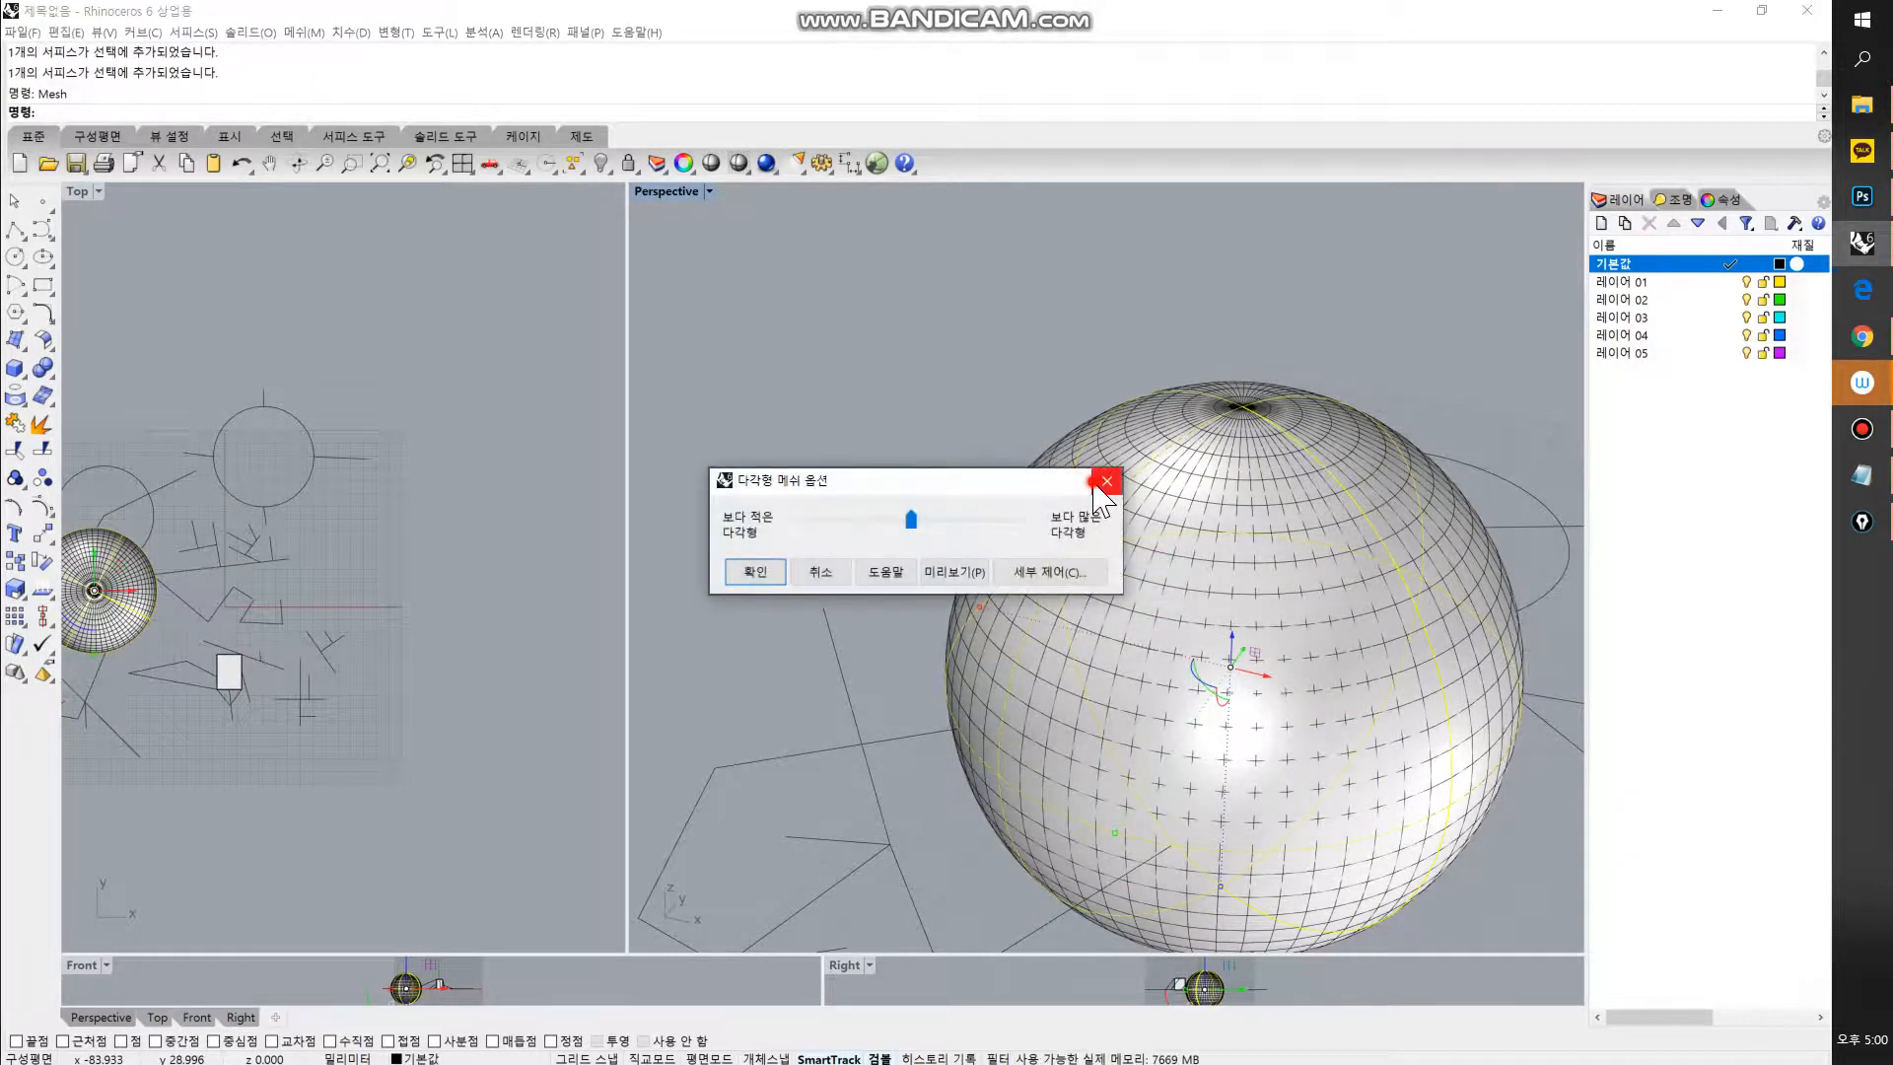
{"action": "left_click", "coordinate": [1095, 484]}
{"action": "key", "text": "ctrl+x"}
Step: Select the mesh sphere and display its vertices as control points
{"action": "left_click", "coordinate": [1008, 527]}
{"action": "right_click_drag", "start_coordinate": [985, 579], "coordinate": [1050, 611]}
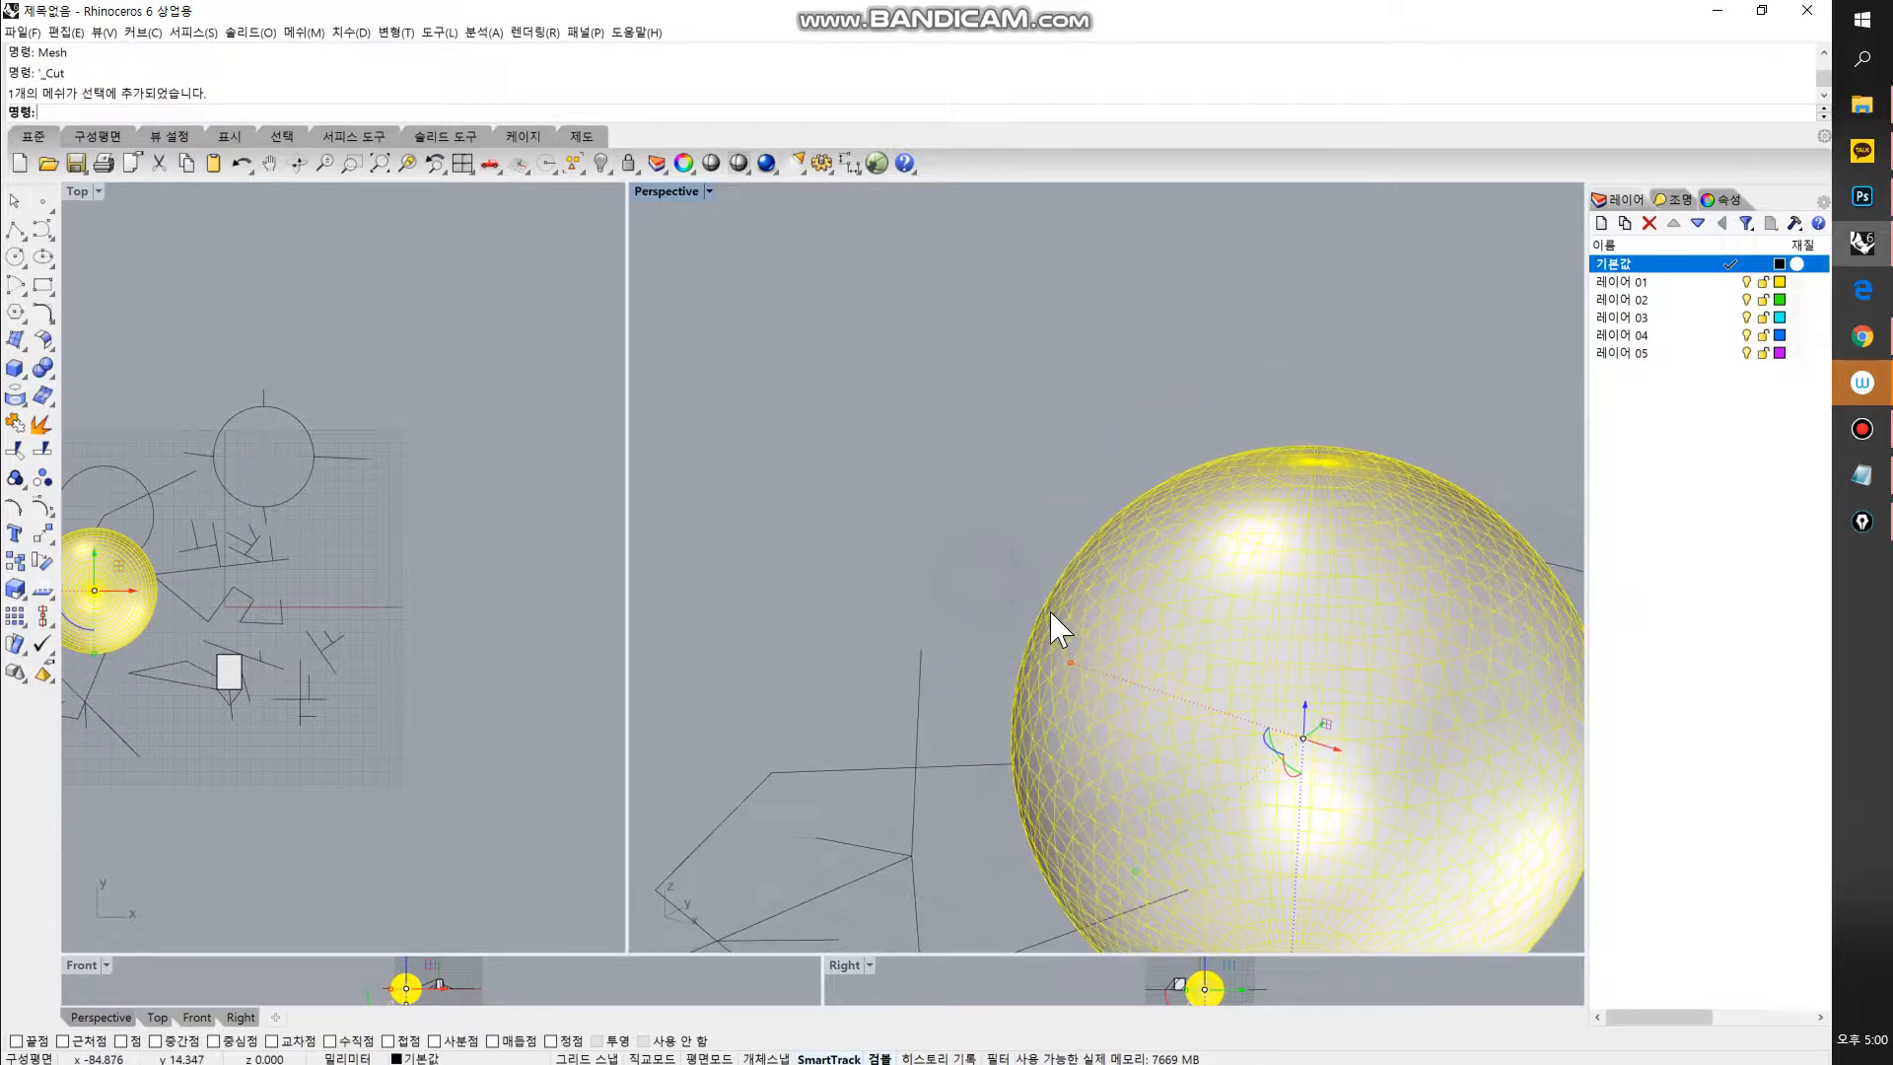
{"action": "scroll", "coordinate": [782, 401], "scroll_direction": "up", "scroll_amount": 2}
{"action": "key", "text": "F10"}
{"action": "scroll", "coordinate": [829, 458], "scroll_direction": "up", "scroll_amount": 3}
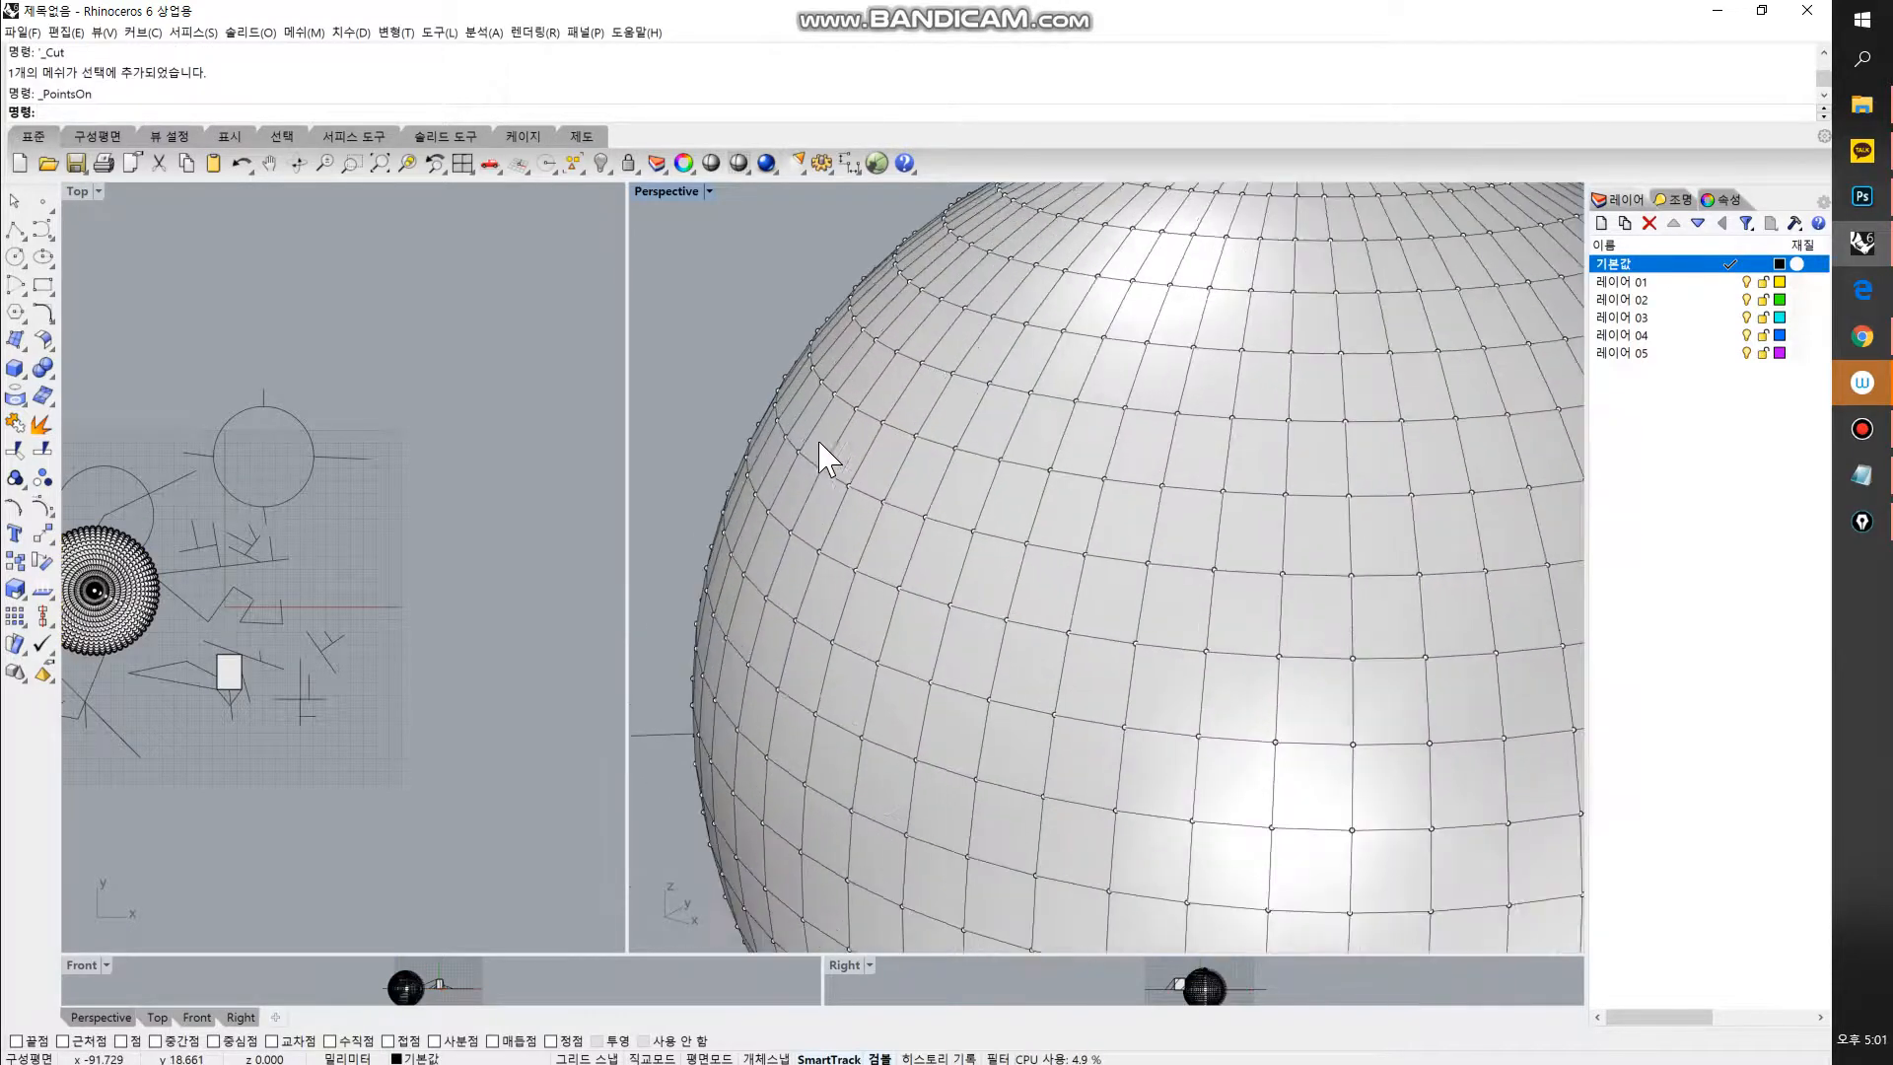
Step: Examine the vertices where the mesh edges meet on the sphere, up close and as a whole
{"action": "left_click", "coordinate": [819, 447]}
{"action": "left_click", "coordinate": [721, 323]}
{"action": "scroll", "coordinate": [836, 419], "scroll_direction": "up", "scroll_amount": 2}
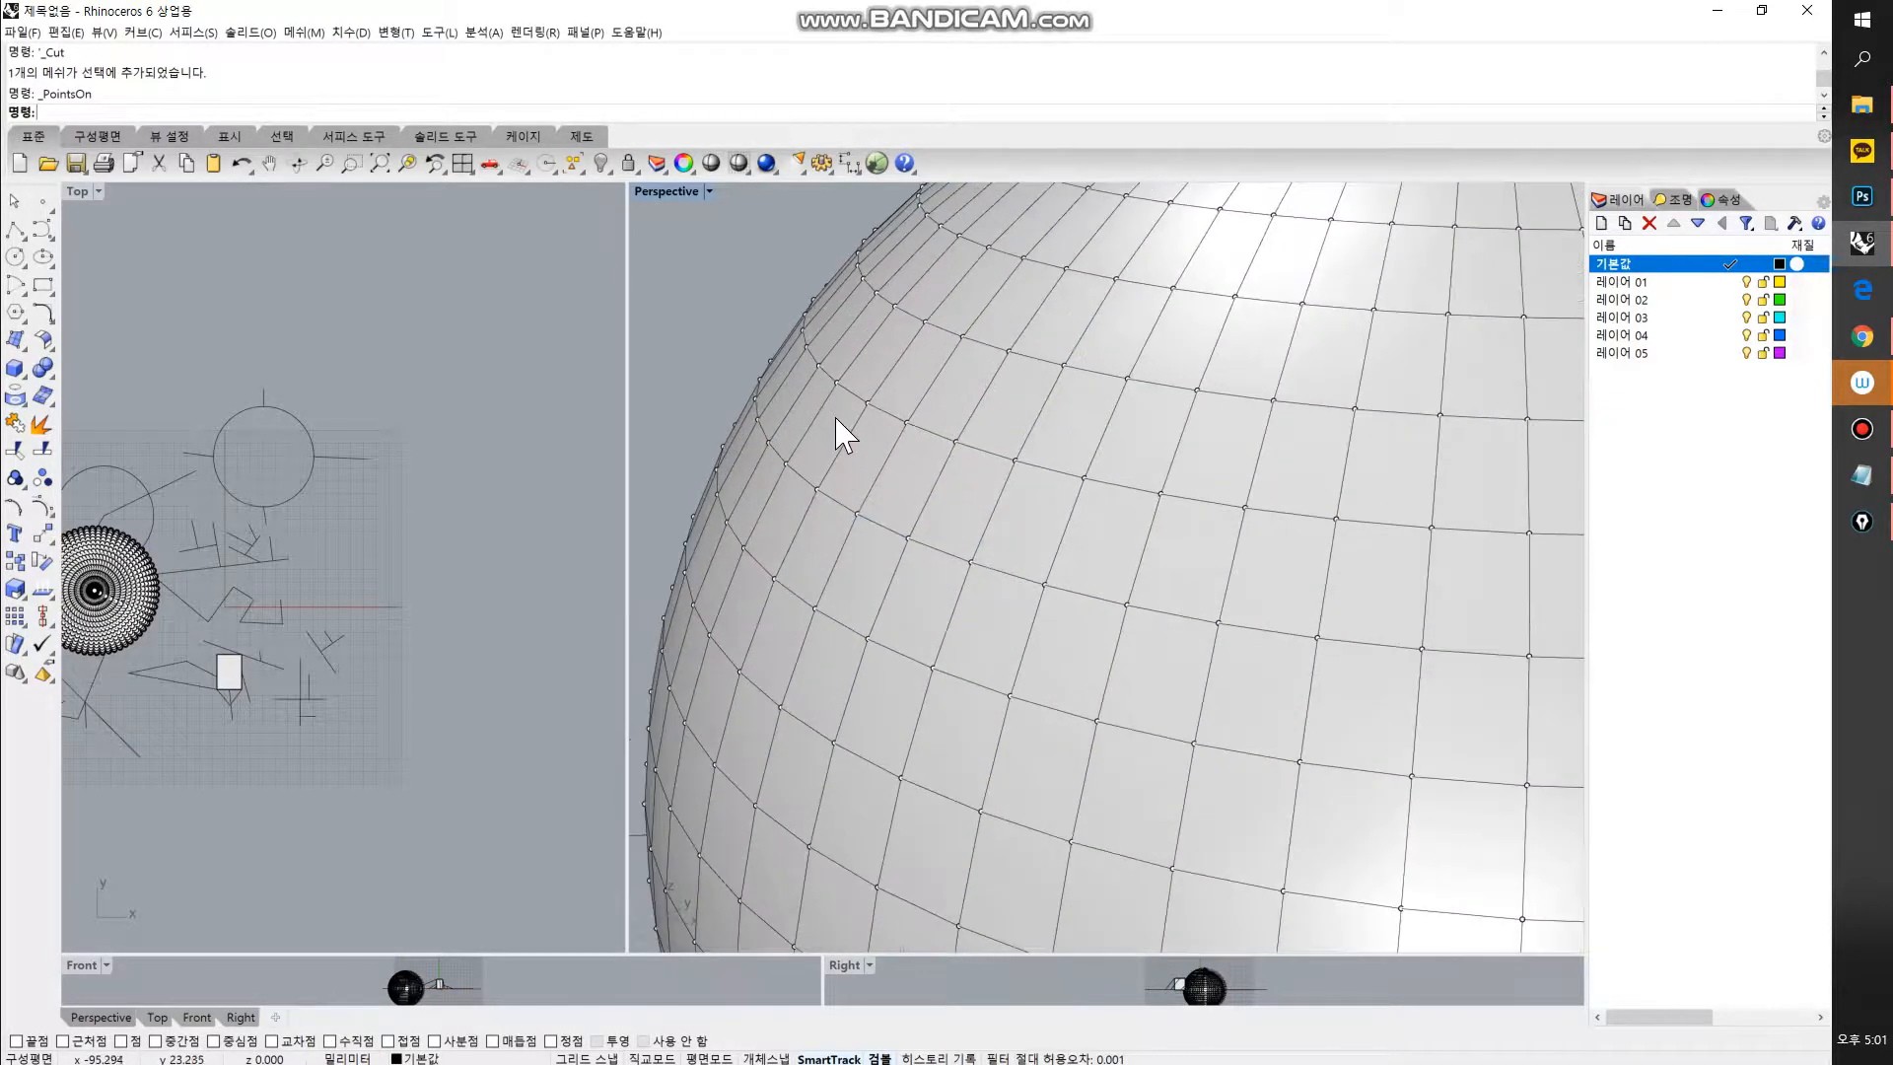
{"action": "left_click", "coordinate": [836, 419]}
{"action": "left_click", "coordinate": [739, 325]}
{"action": "scroll", "coordinate": [845, 419], "scroll_direction": "down", "scroll_amount": 5}
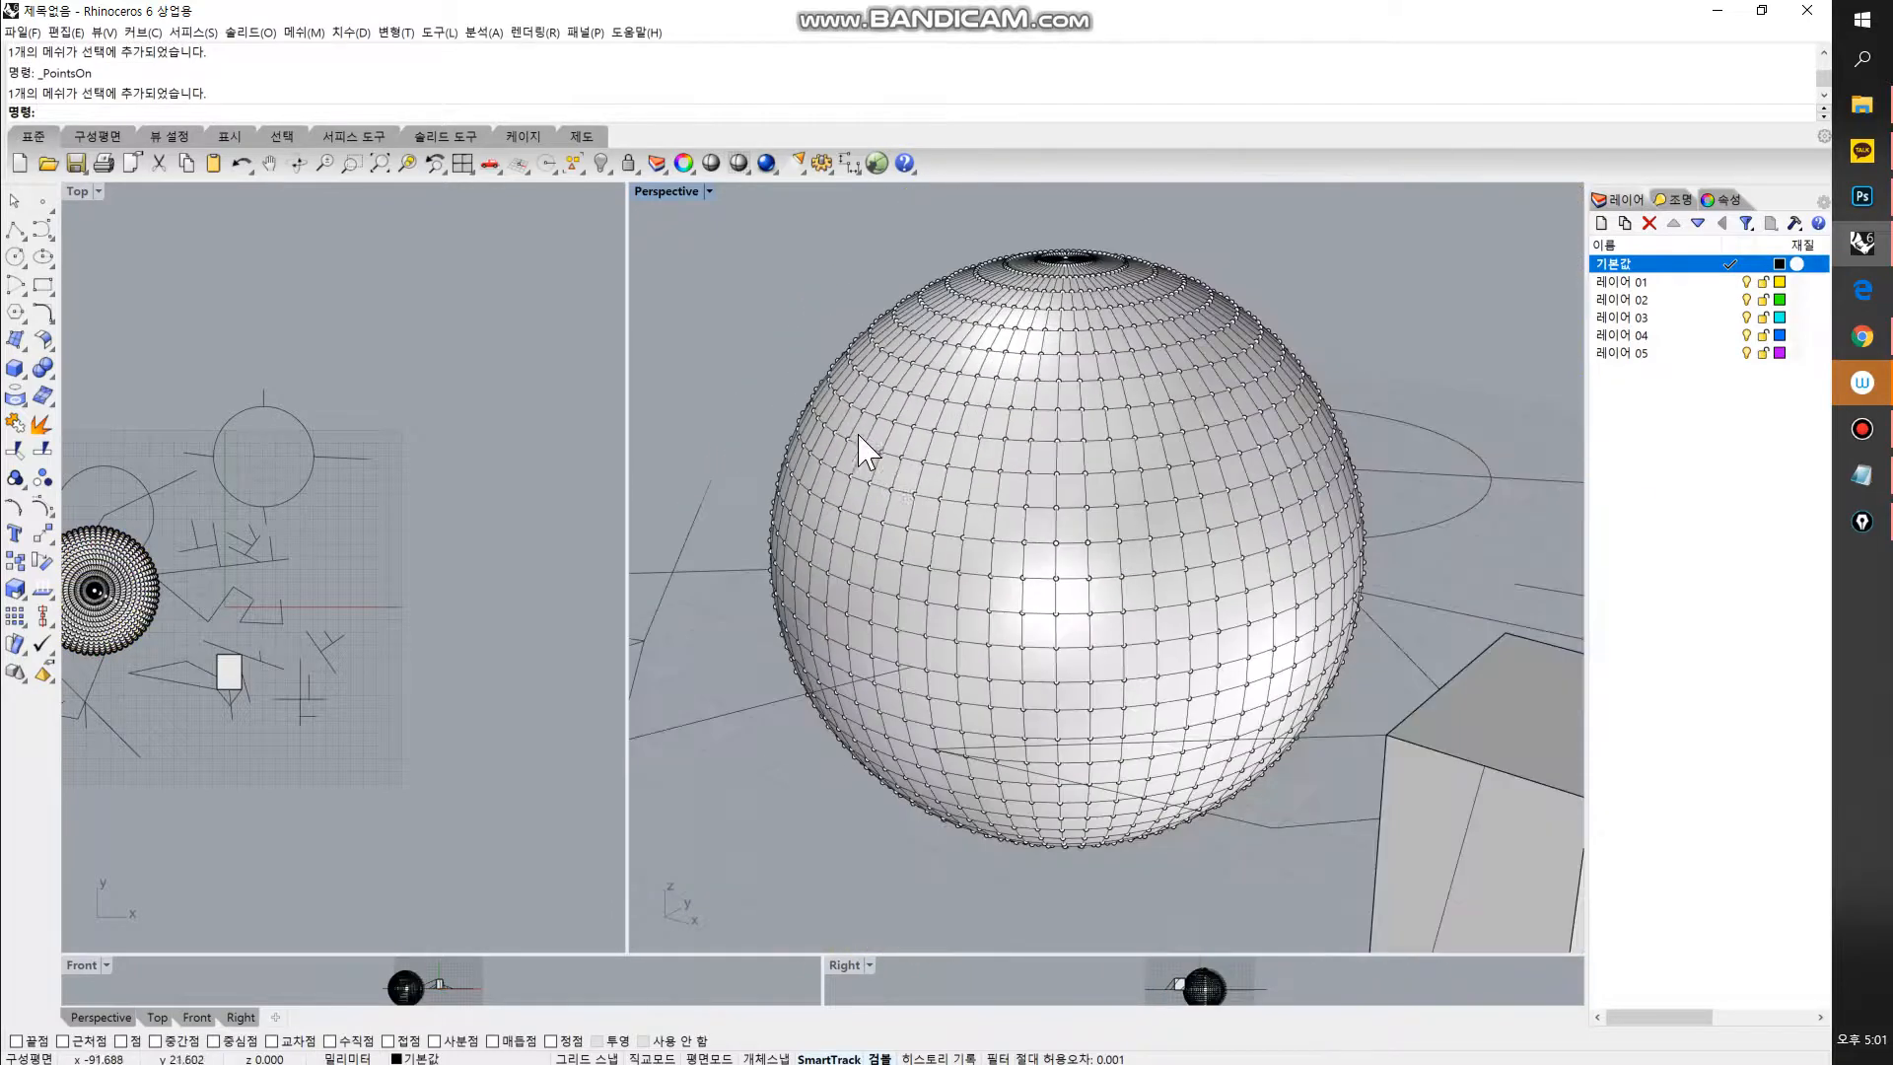
{"action": "scroll", "coordinate": [845, 431], "scroll_direction": "up", "scroll_amount": 6}
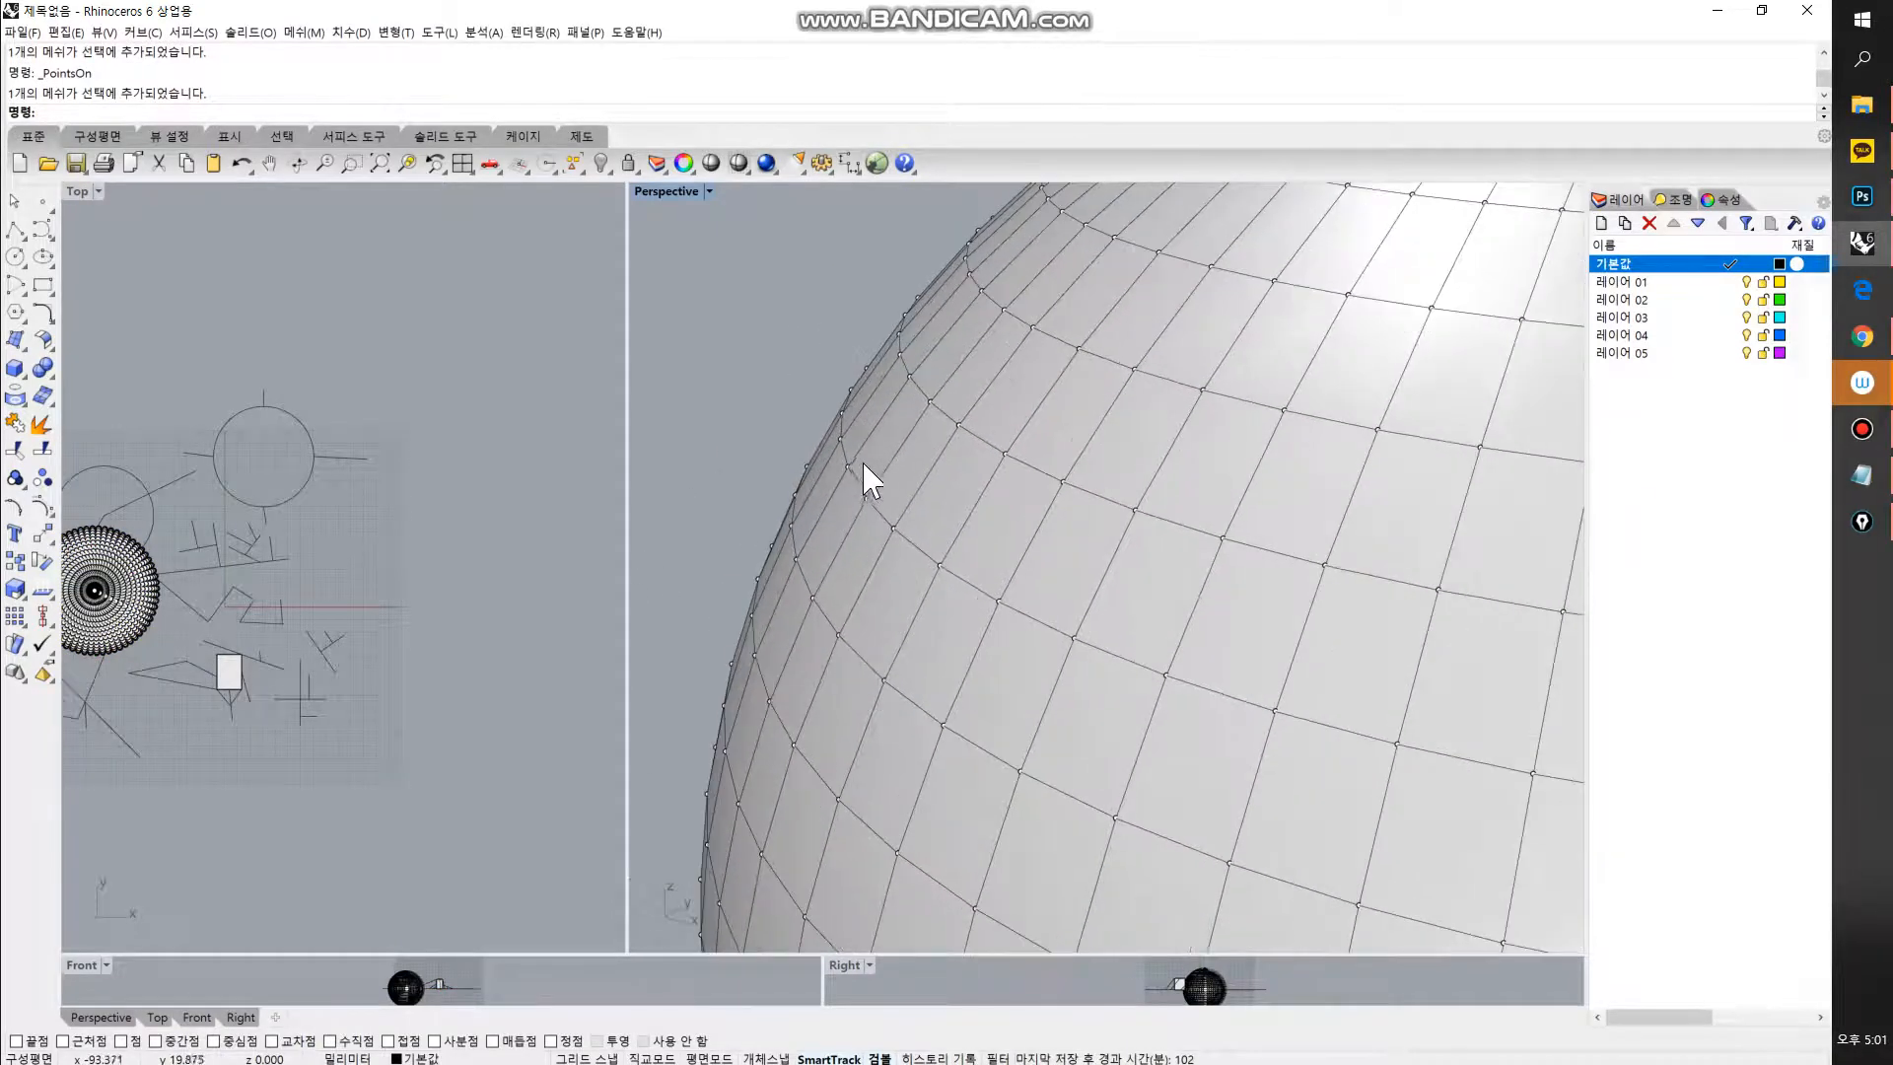
{"action": "scroll", "coordinate": [858, 481], "scroll_direction": "up", "scroll_amount": 2}
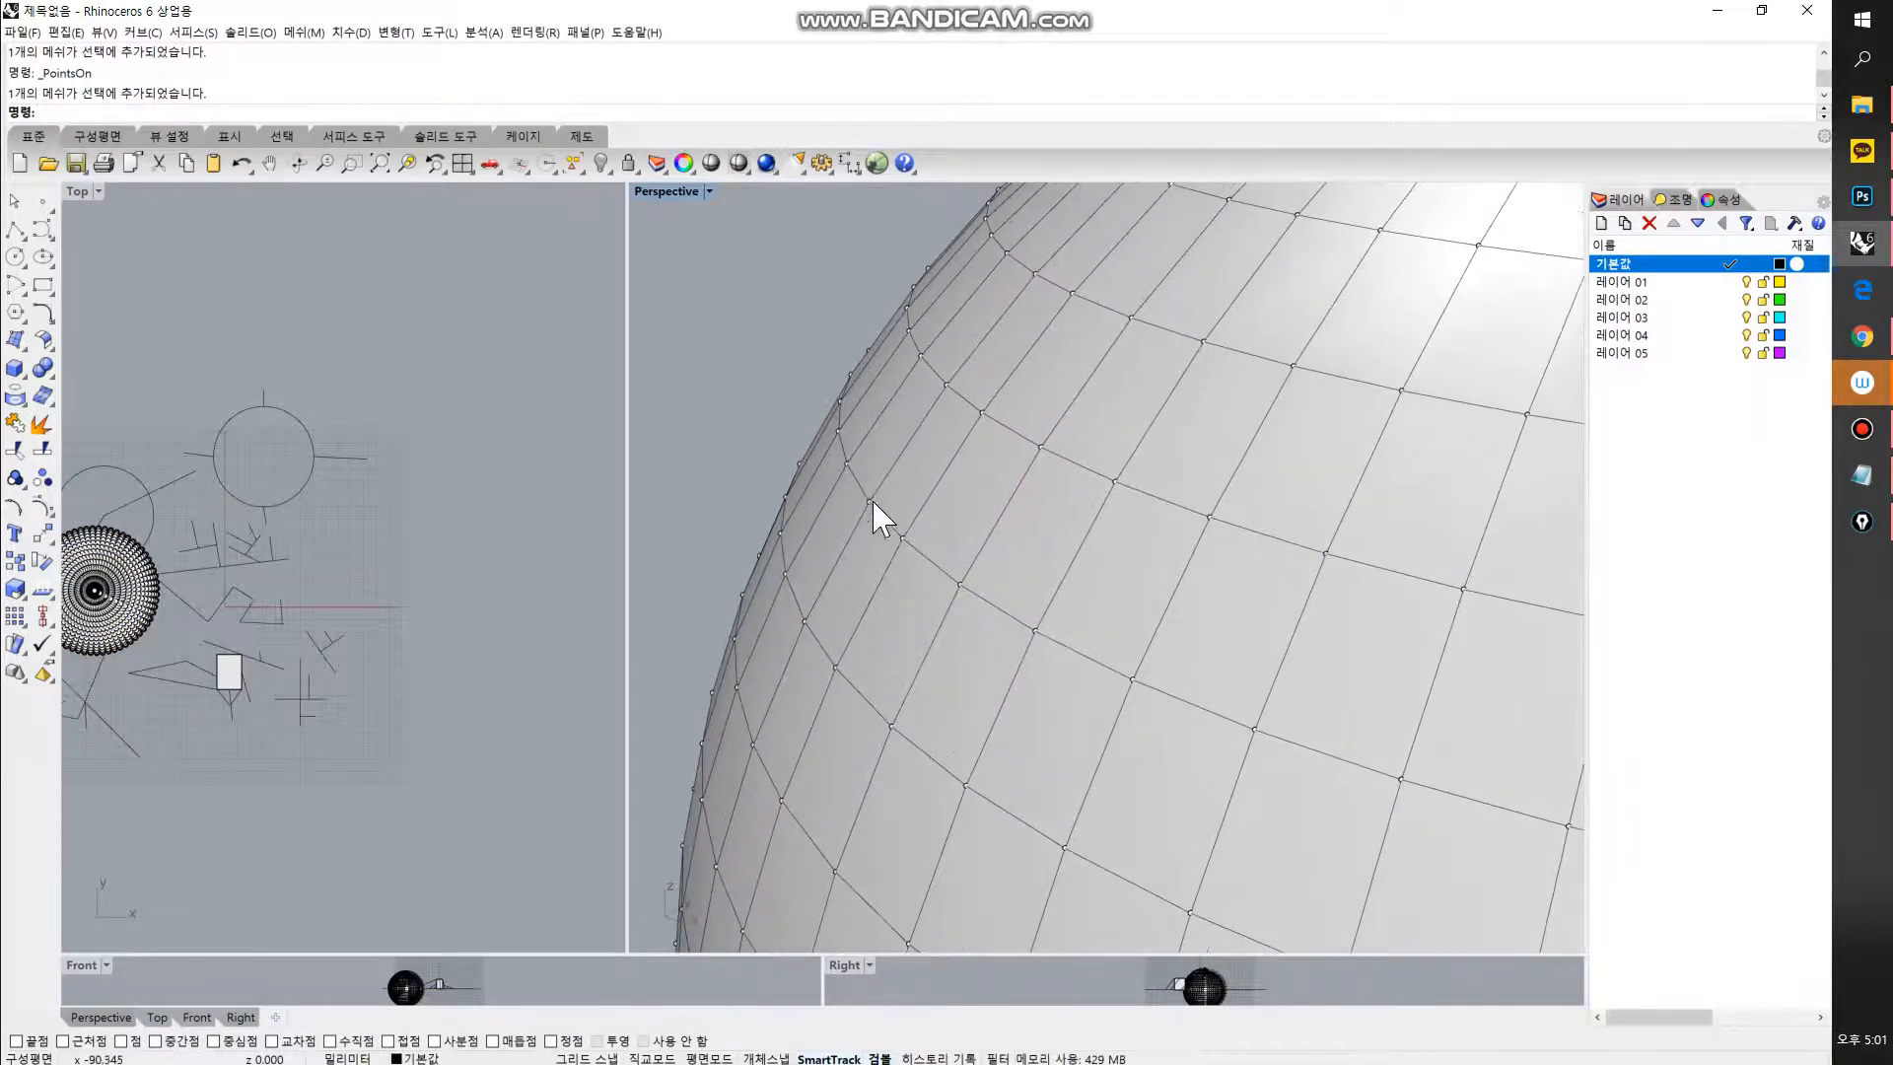
Step: Enable the Vertex snap and draw a short line outward from a mesh vertex near the sphere's outline
{"action": "left_click", "coordinate": [551, 1041]}
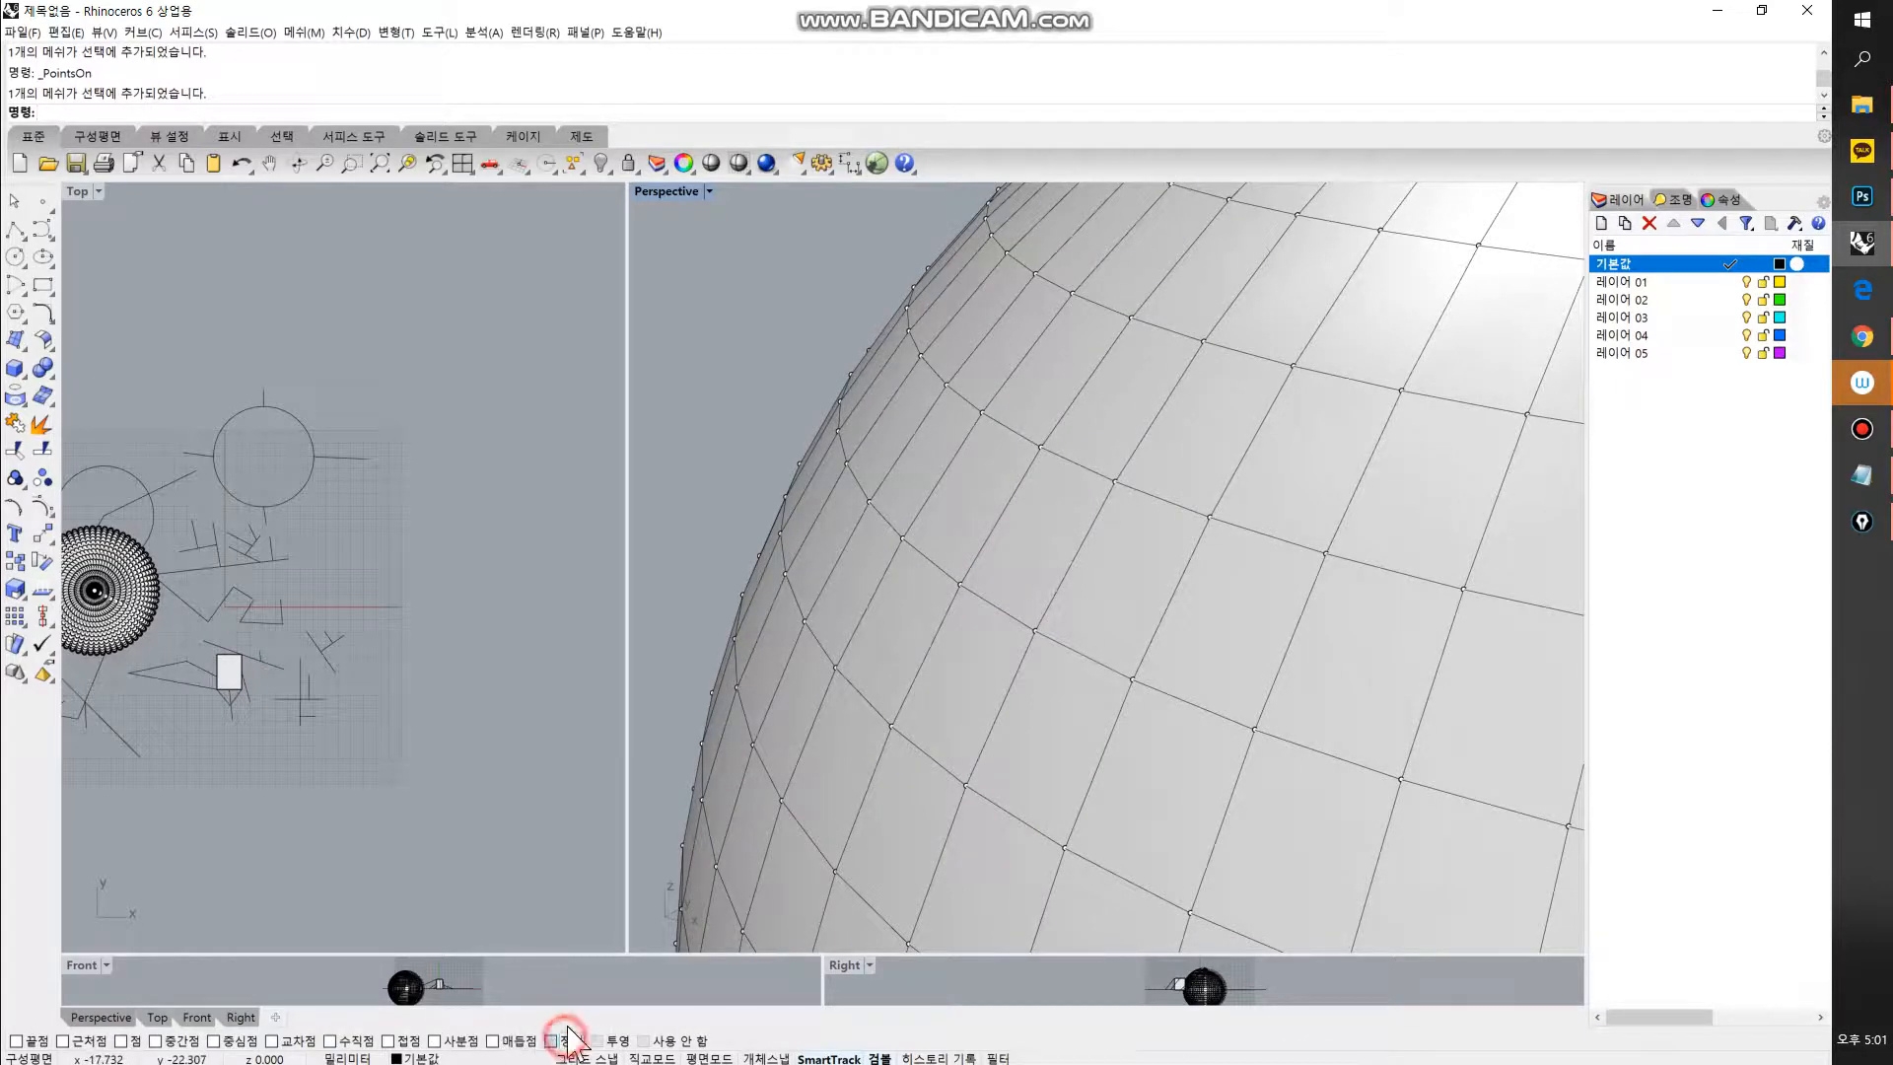
{"action": "left_click", "coordinate": [16, 230]}
{"action": "left_click", "coordinate": [846, 469]}
{"action": "left_click", "coordinate": [717, 385]}
{"action": "key", "text": "Return"}
Step: Replace the Vertex snap with the End snap and draw another short line outward from a mesh vertex
{"action": "left_click", "coordinate": [30, 1040]}
{"action": "right_click", "coordinate": [753, 542]}
{"action": "left_click", "coordinate": [847, 463]}
{"action": "left_click", "coordinate": [690, 511]}
{"action": "right_click", "coordinate": [687, 511]}
Step: Delete the mesh sphere together with the pentagon, the nearby circle and the lines around them
{"action": "right_click_drag", "start_coordinate": [696, 506], "coordinate": [759, 507]}
{"action": "scroll", "coordinate": [778, 513], "scroll_direction": "down", "scroll_amount": 5}
{"action": "scroll", "coordinate": [779, 529], "scroll_direction": "down", "scroll_amount": 5}
{"action": "left_click_drag", "start_coordinate": [1090, 415], "coordinate": [747, 806]}
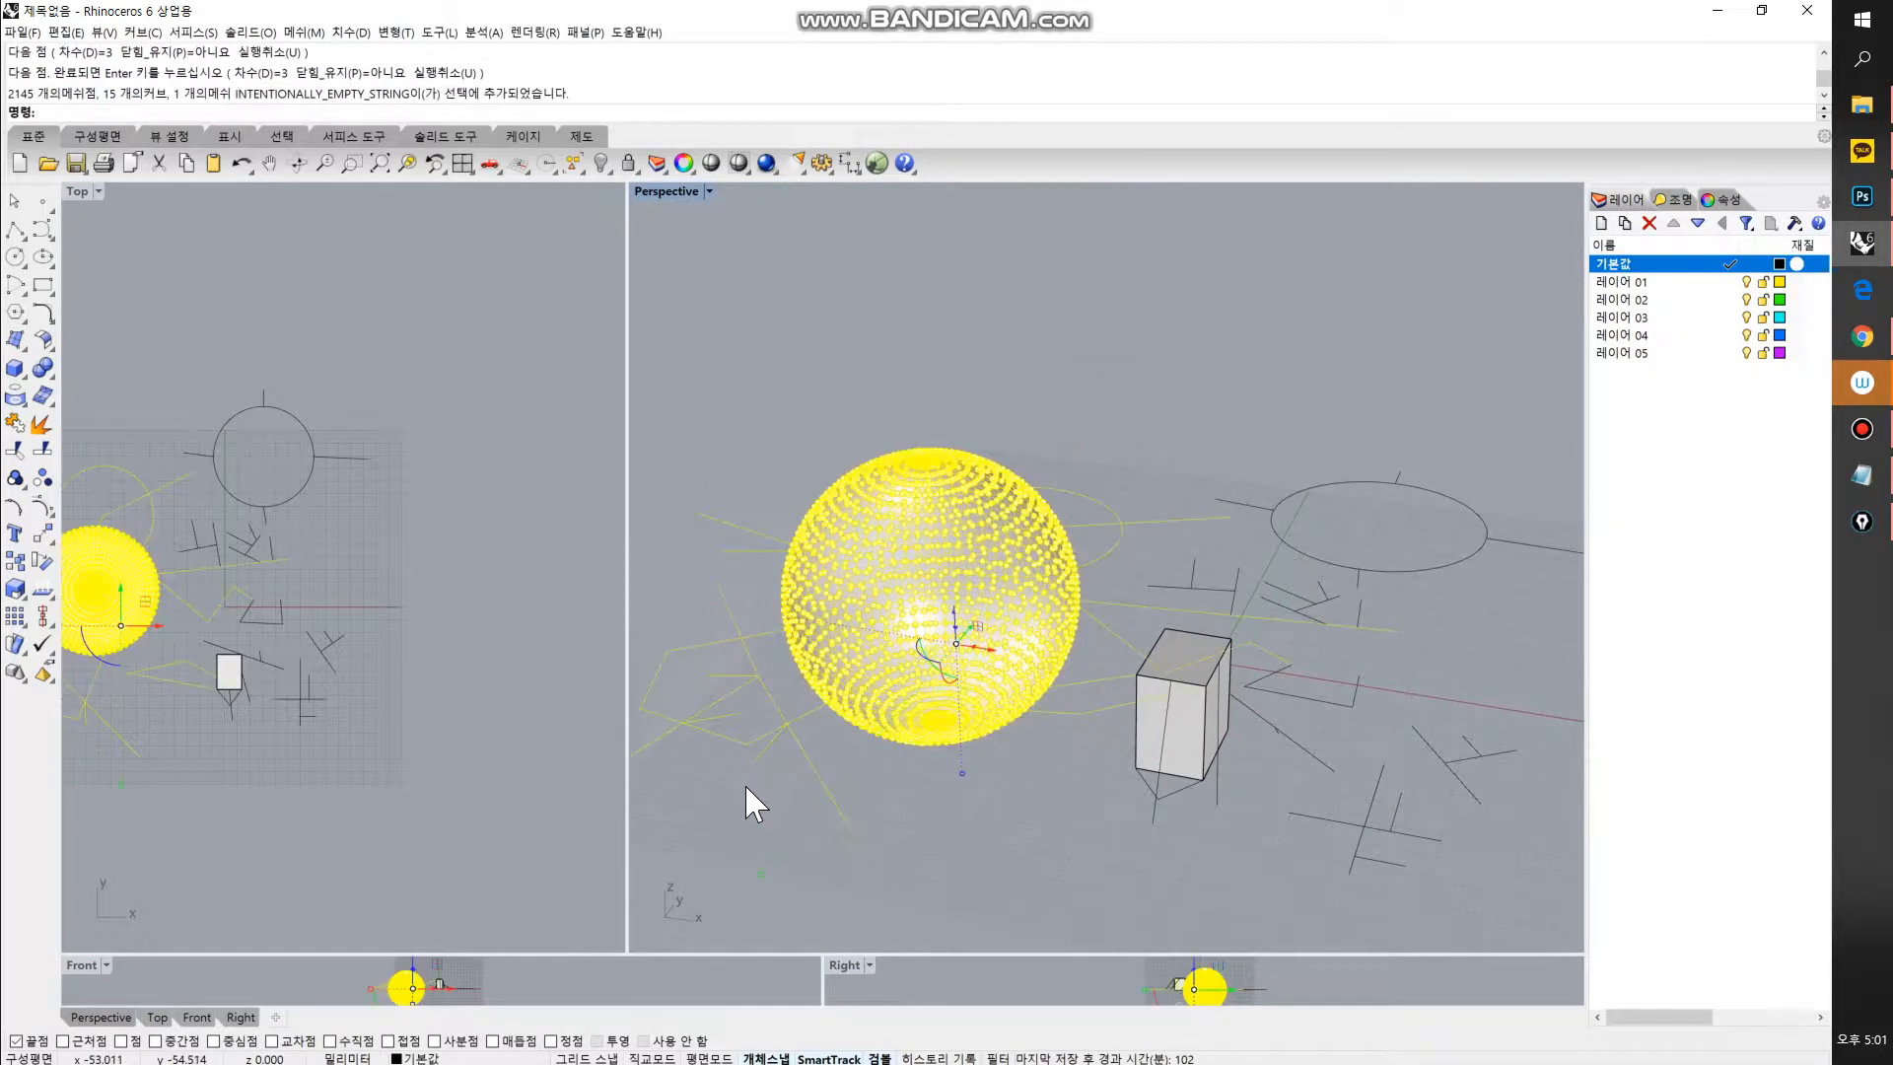
{"action": "key", "text": "ctrl+x"}
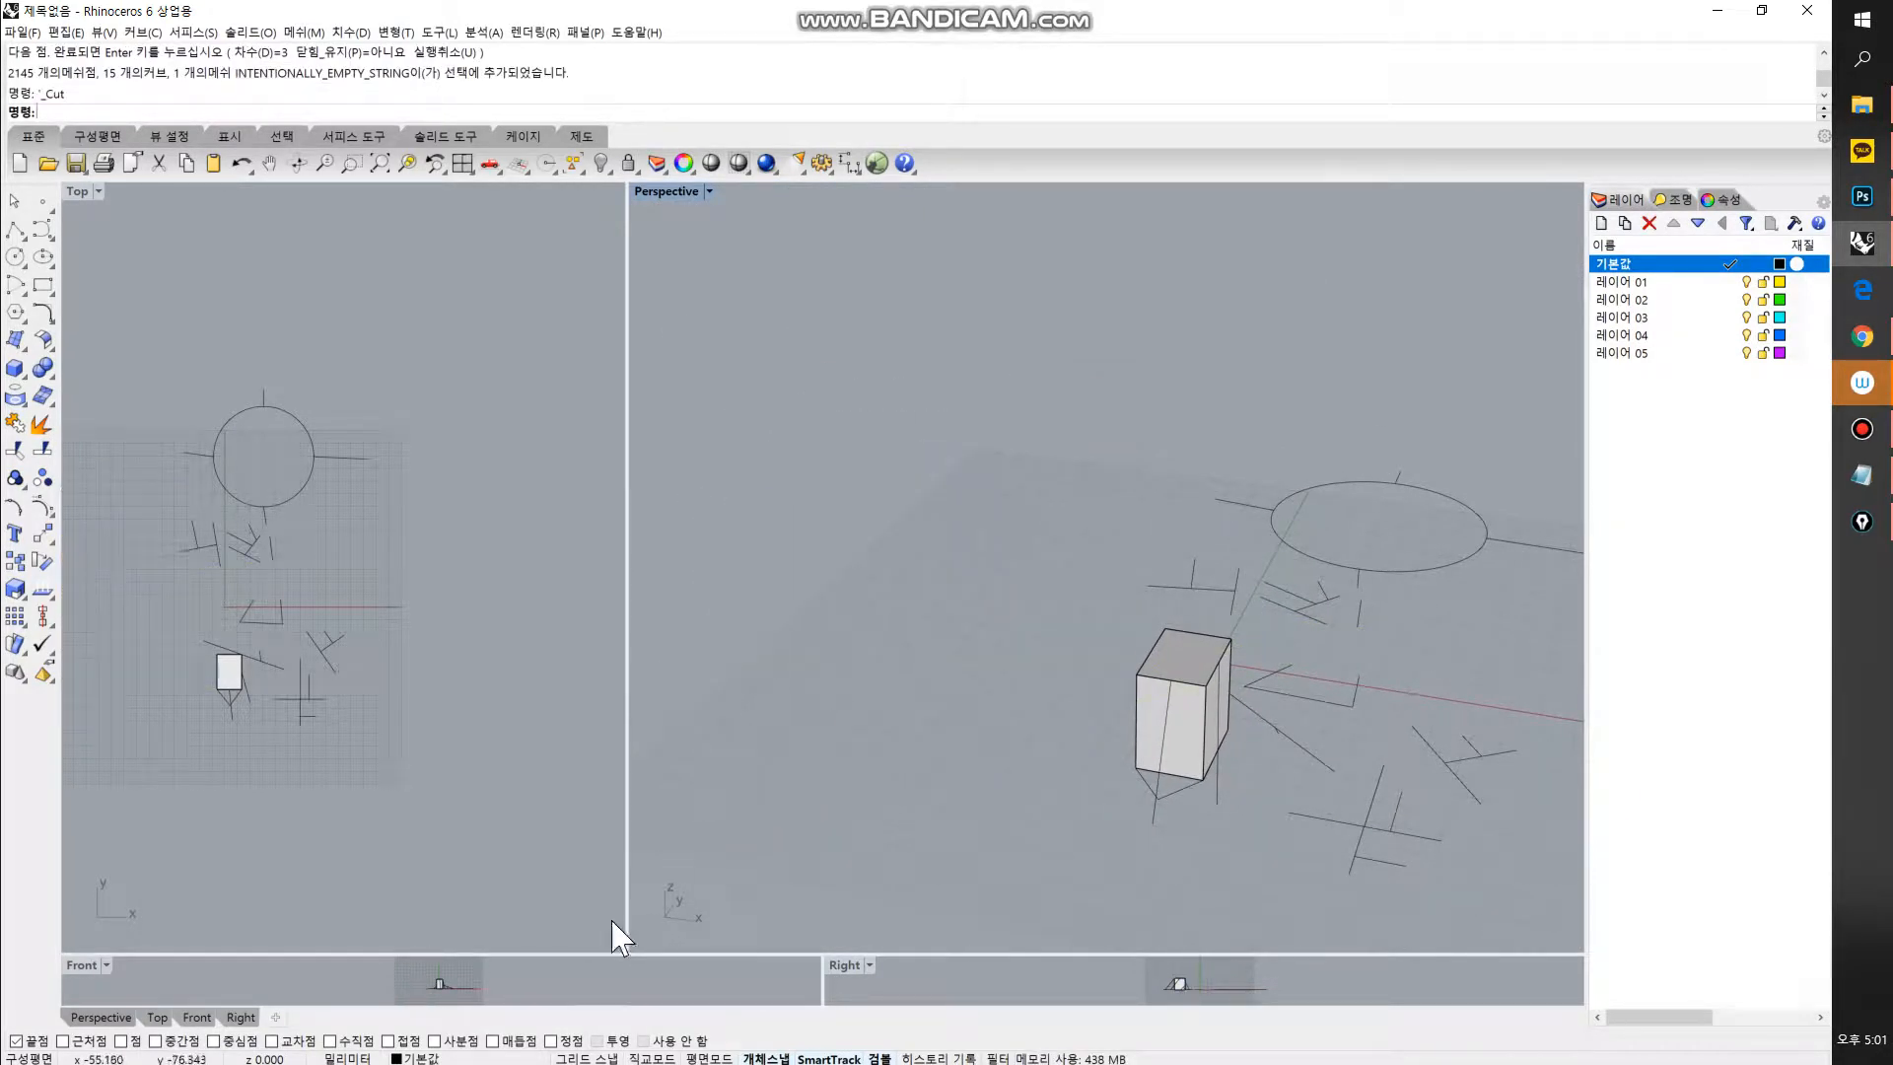
Step: Clear the End and Vertex snaps, leaving every object snap off
{"action": "left_click", "coordinate": [563, 1040]}
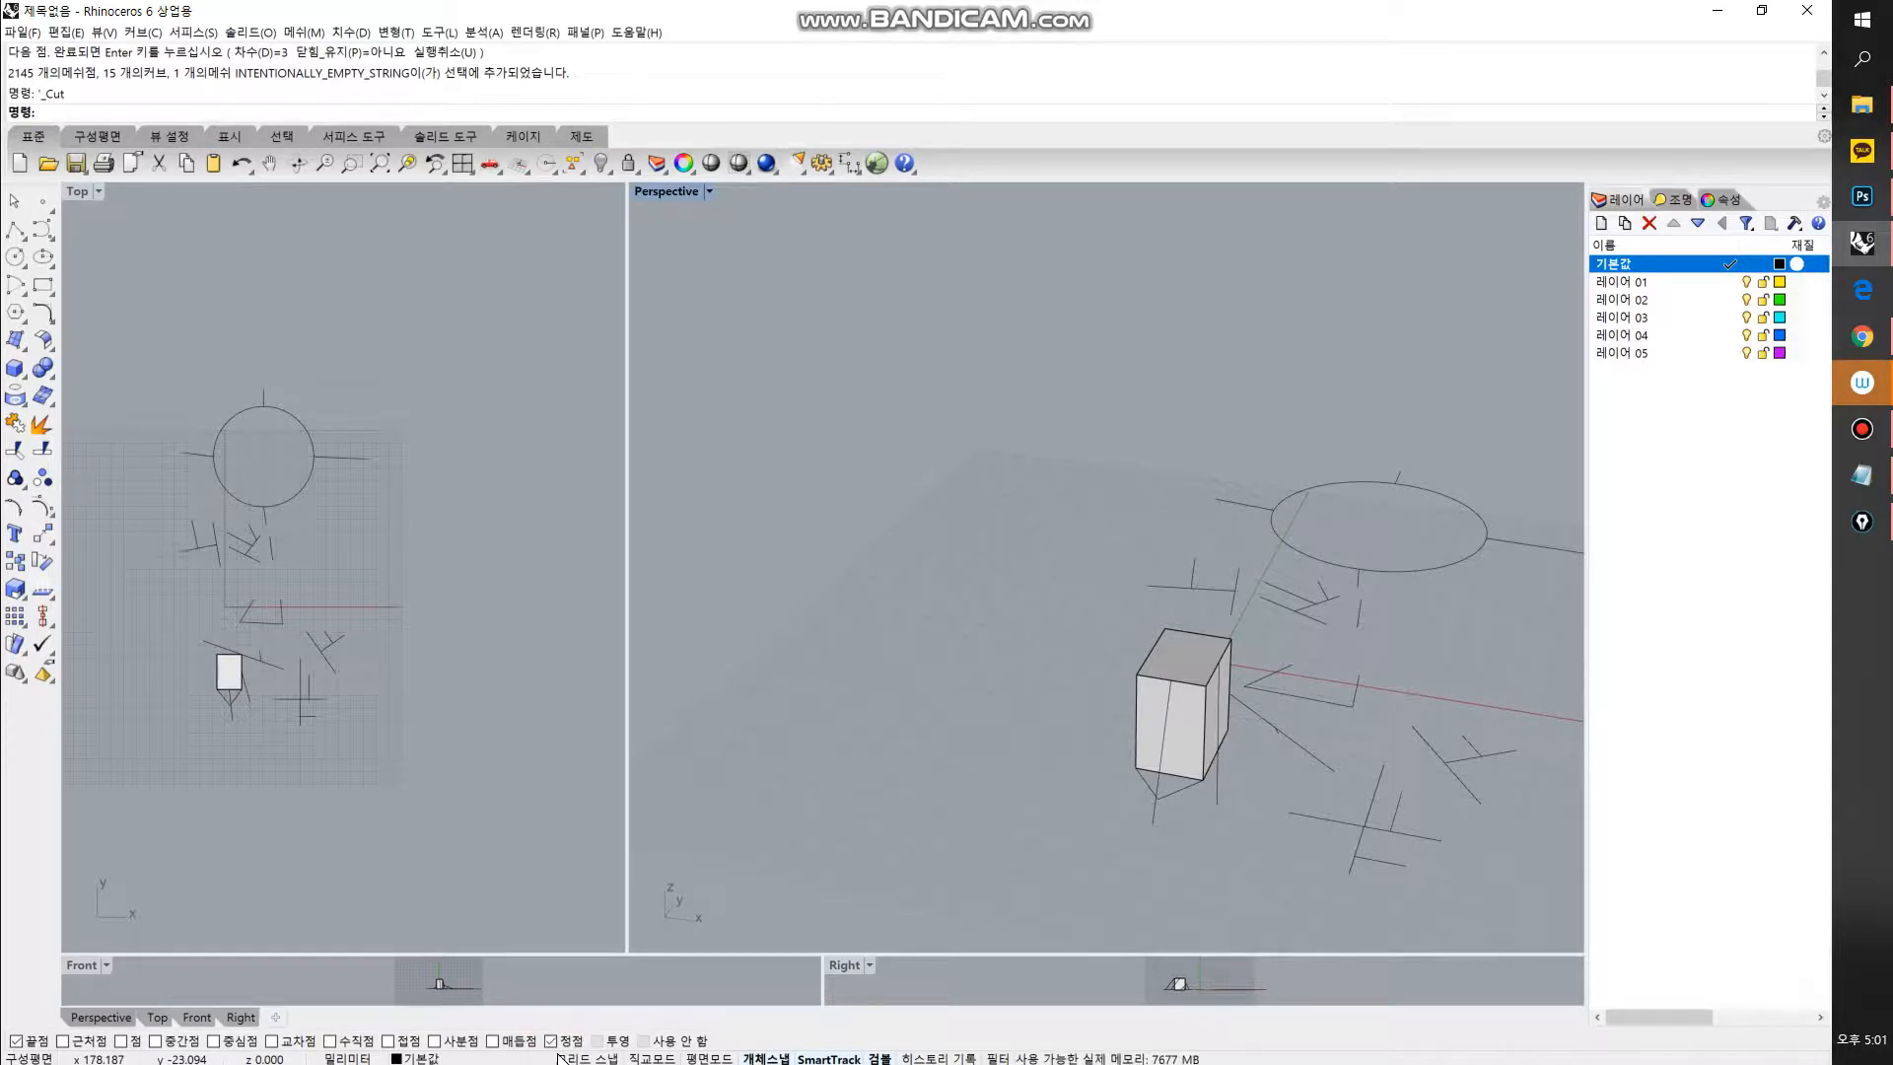
{"action": "left_click", "coordinate": [44, 1040]}
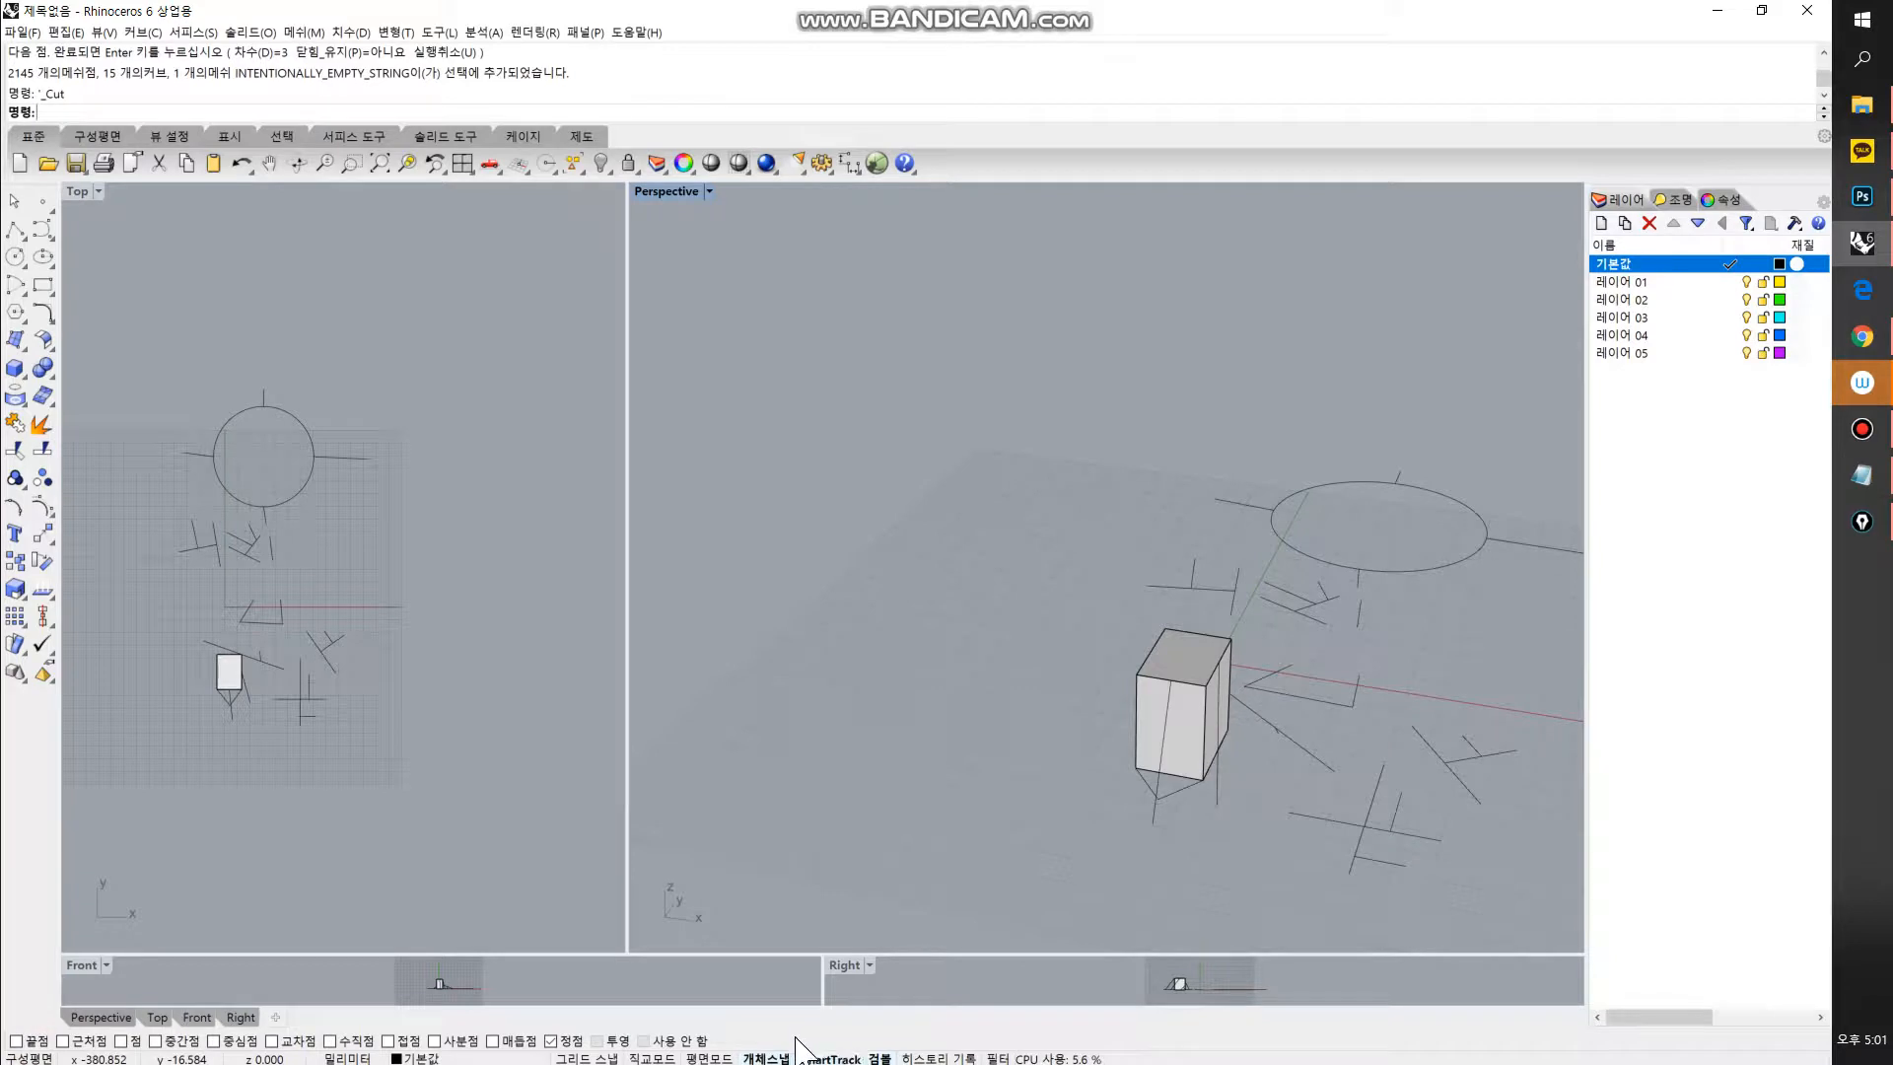
{"action": "left_click", "coordinate": [550, 1041]}
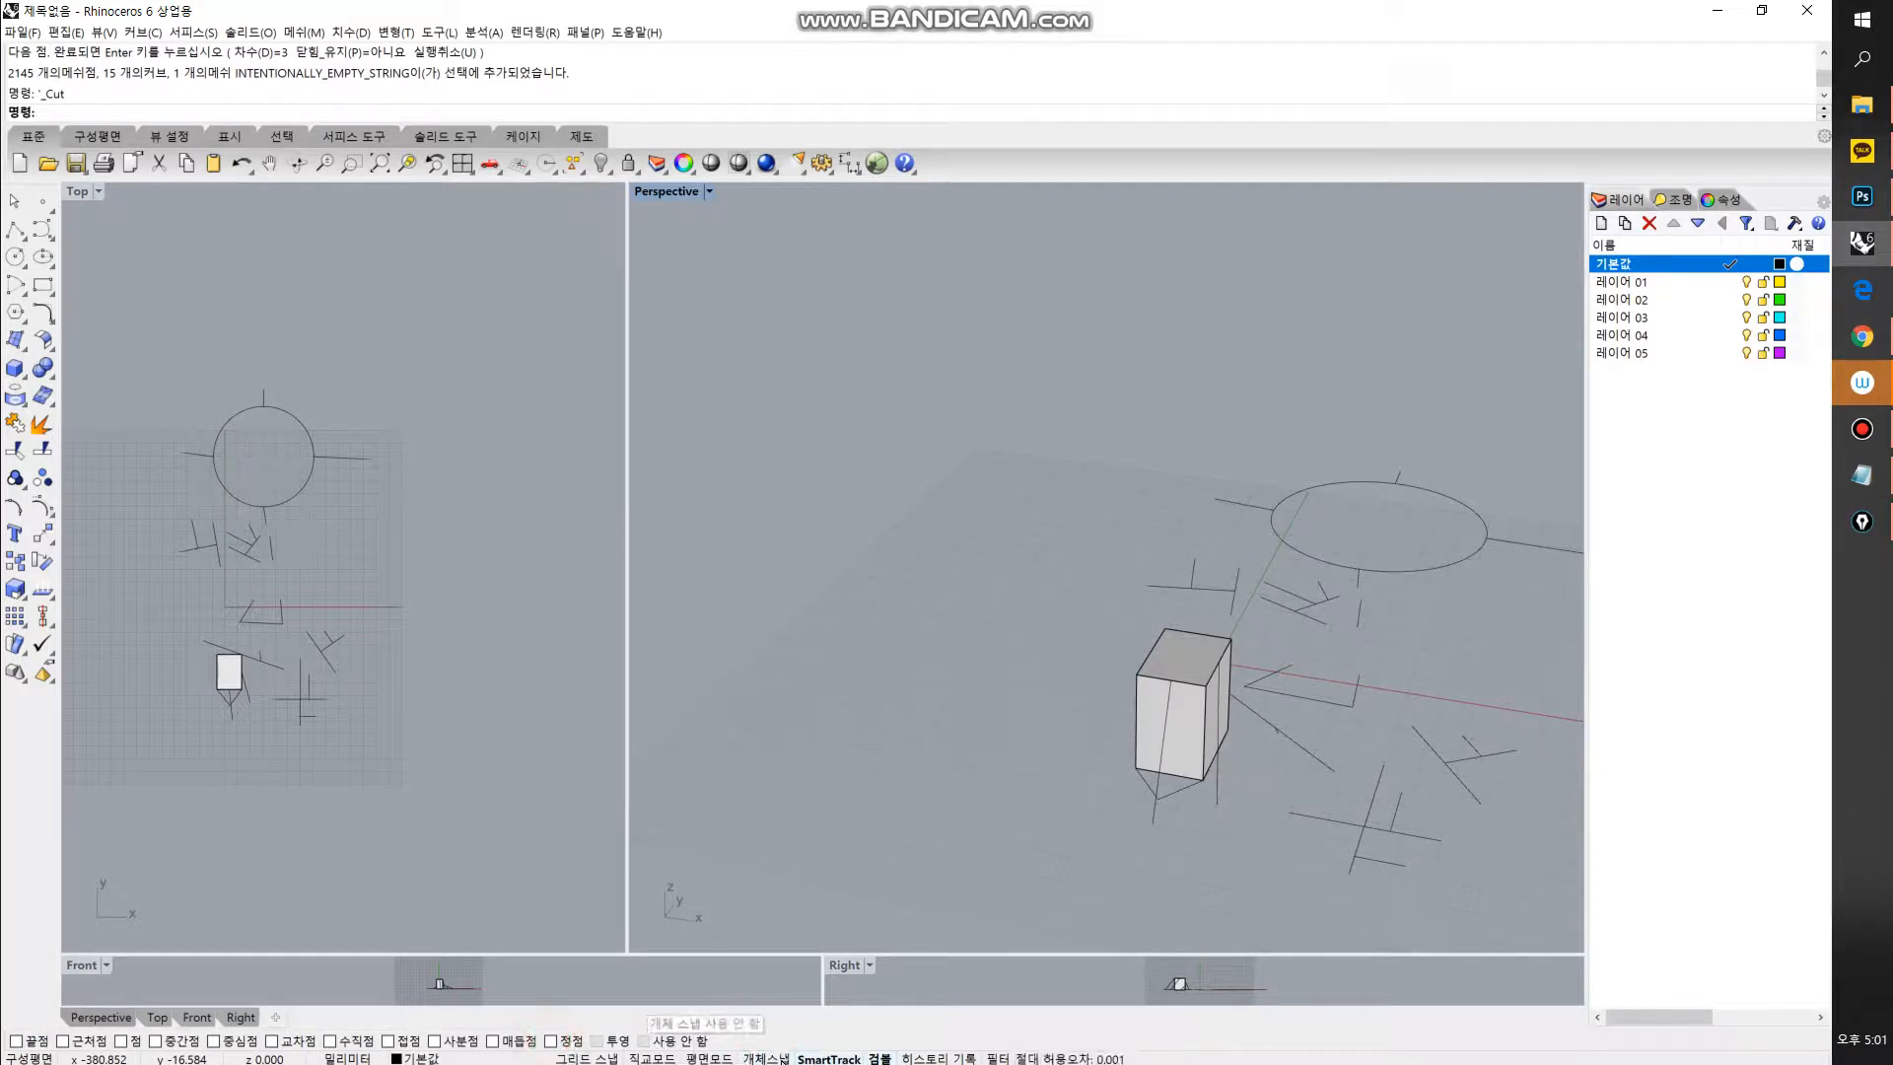
Step: Try hiding and reshowing the object snap options, and switch the Disable option on and off
{"action": "left_click", "coordinate": [767, 1058]}
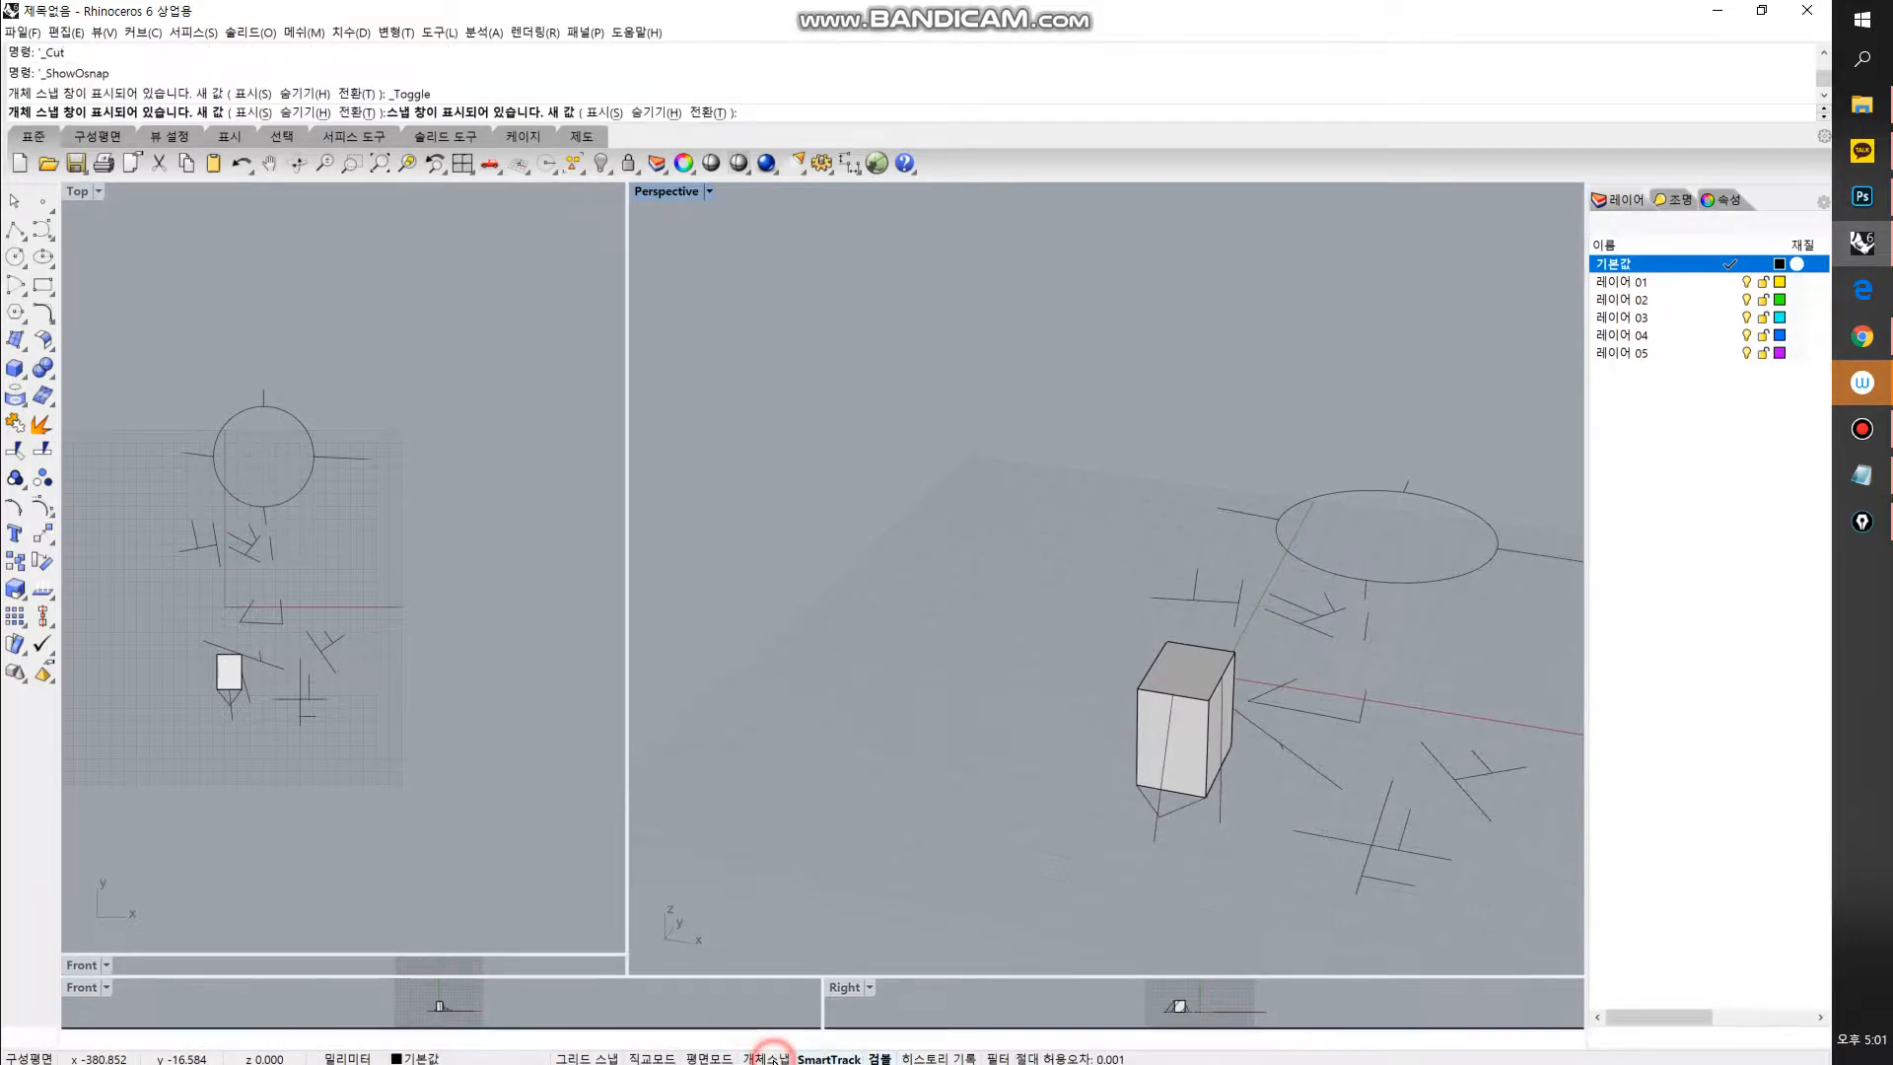
{"action": "left_click", "coordinate": [767, 1058]}
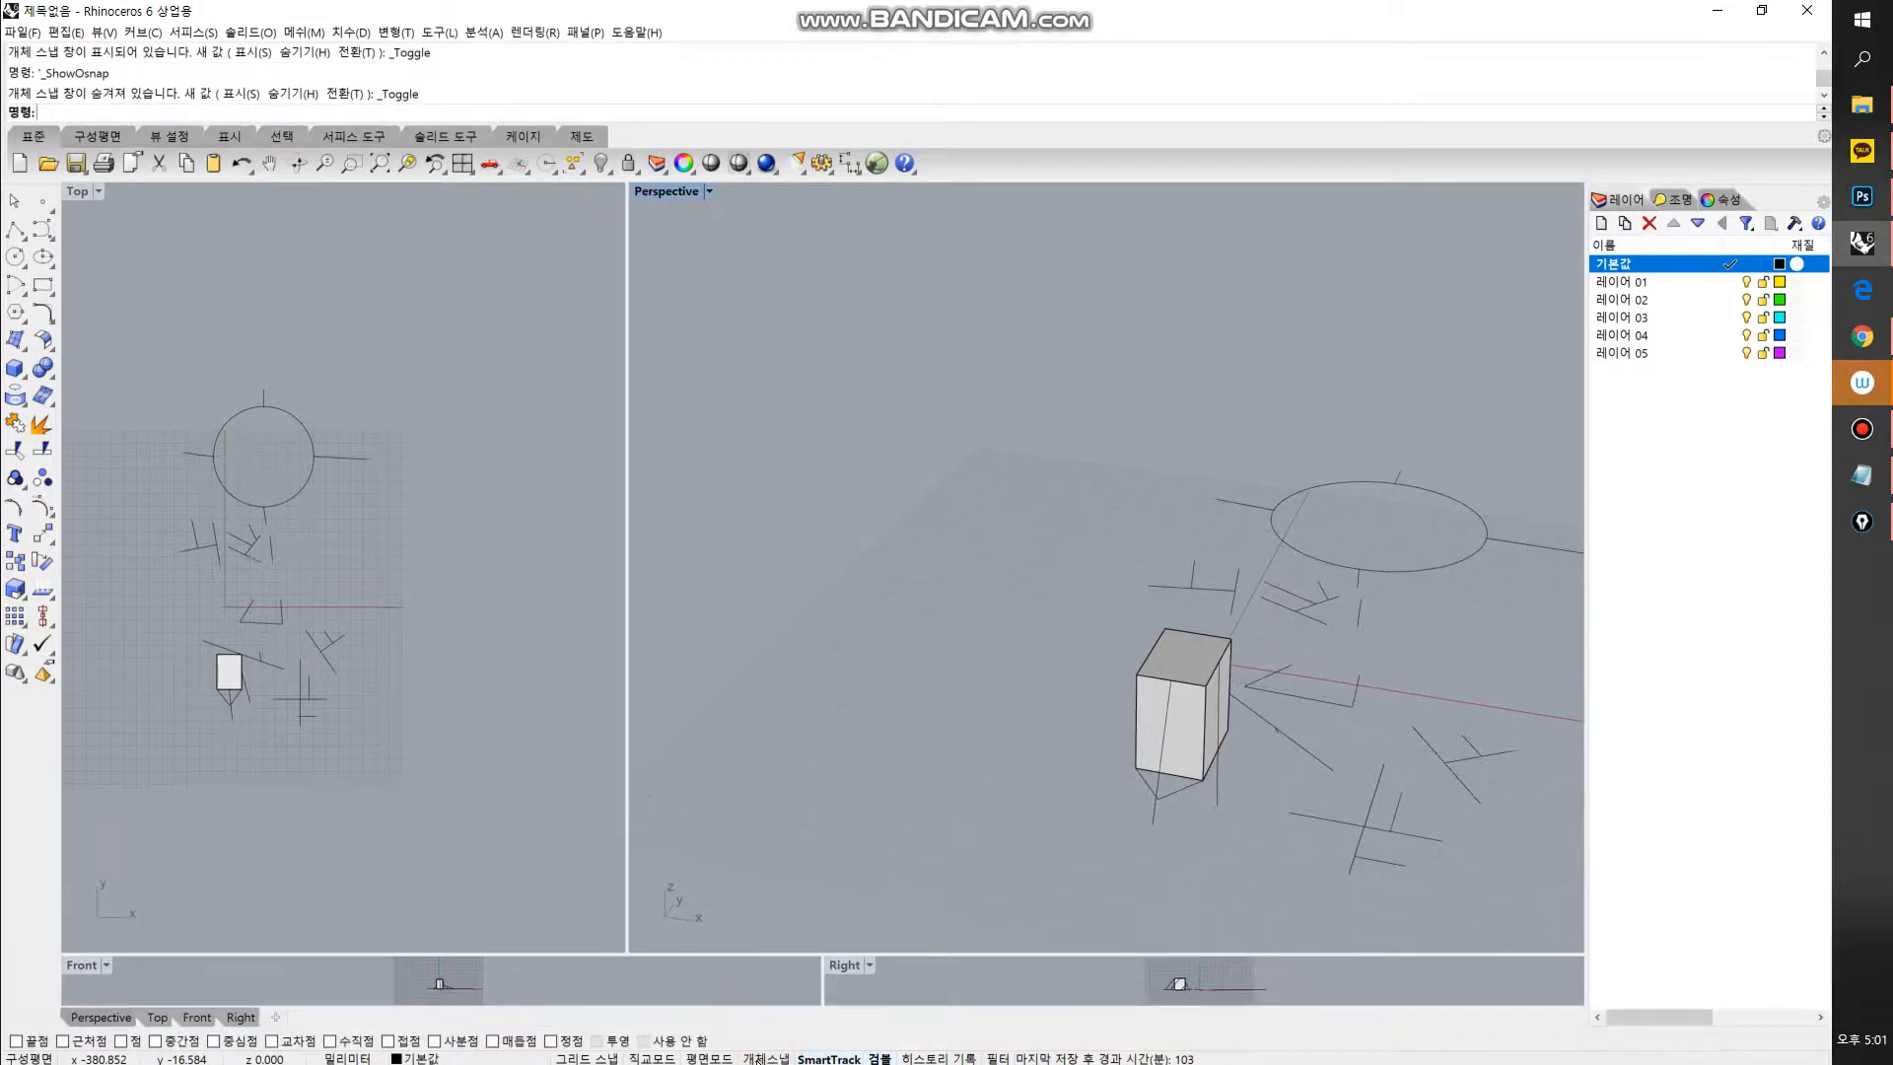
{"action": "left_click", "coordinate": [761, 1058]}
{"action": "left_click", "coordinate": [760, 1059]}
{"action": "left_click", "coordinate": [644, 1040]}
{"action": "left_click", "coordinate": [645, 1040]}
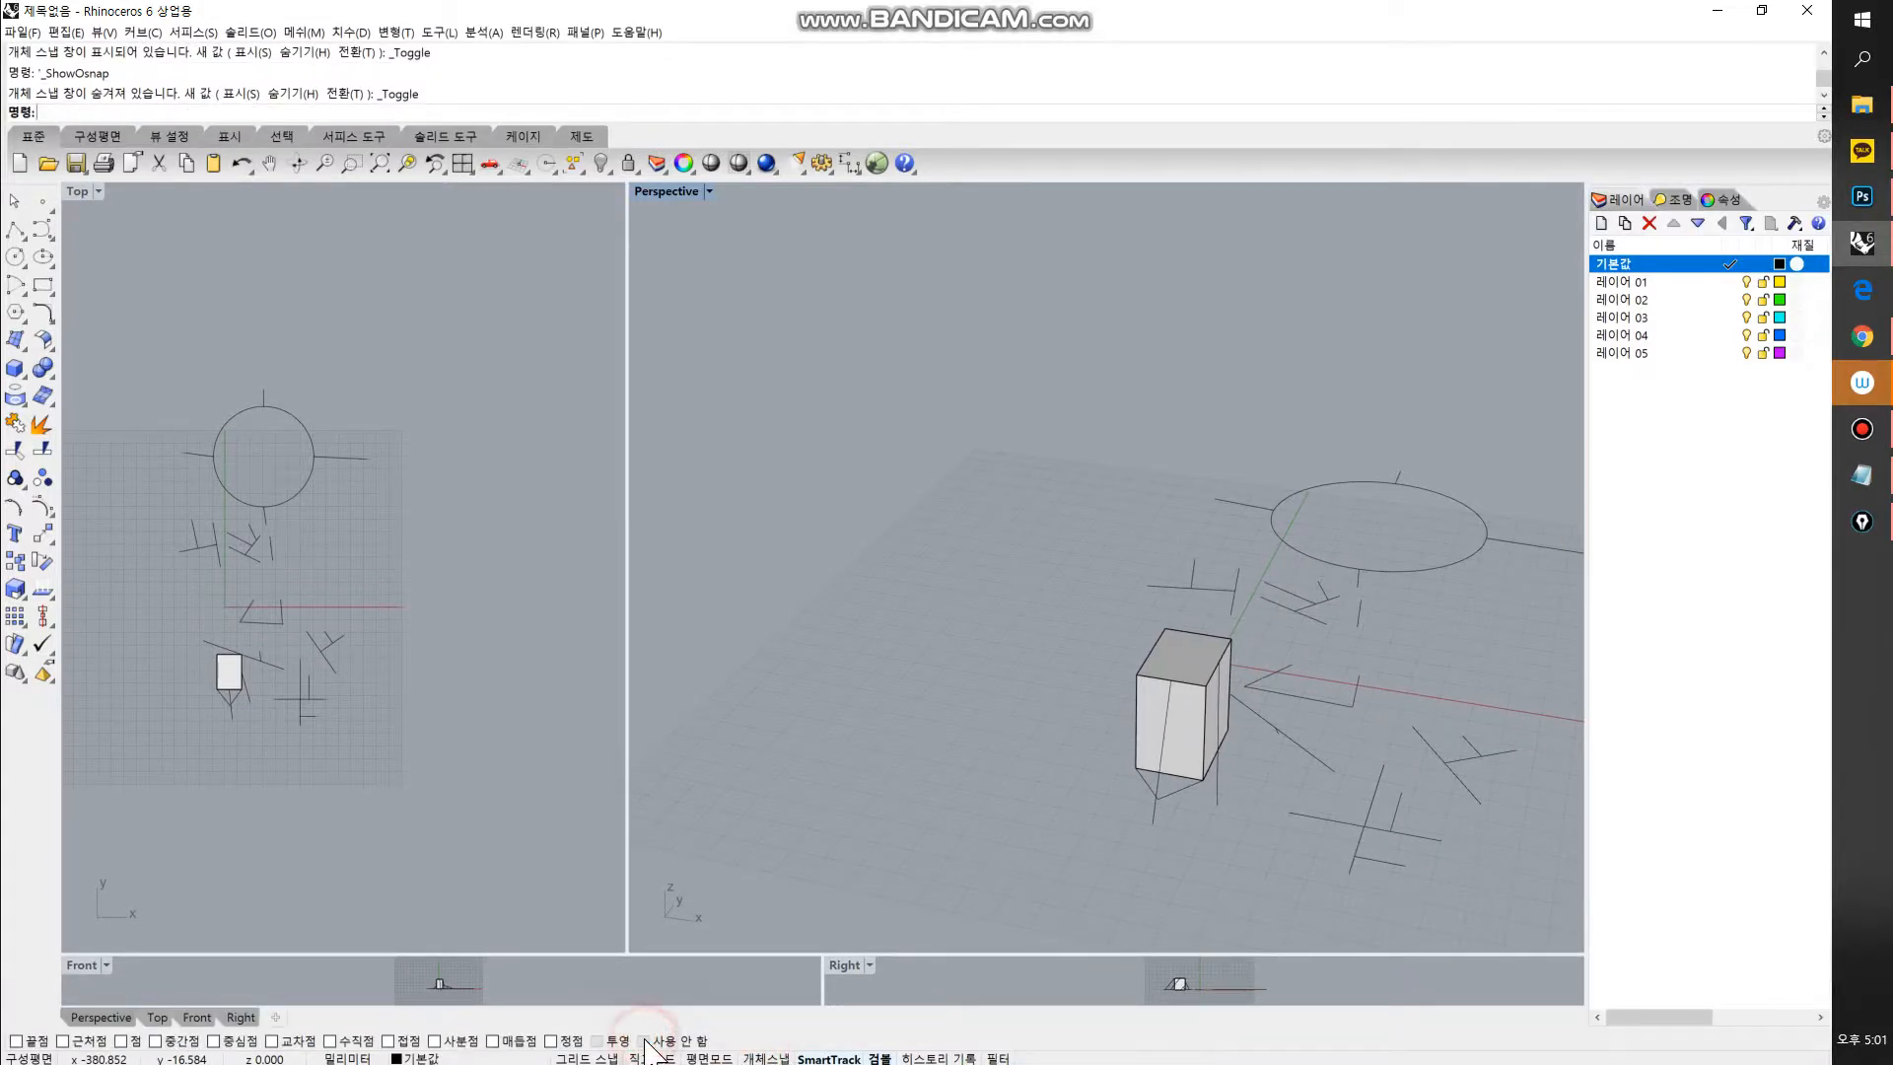